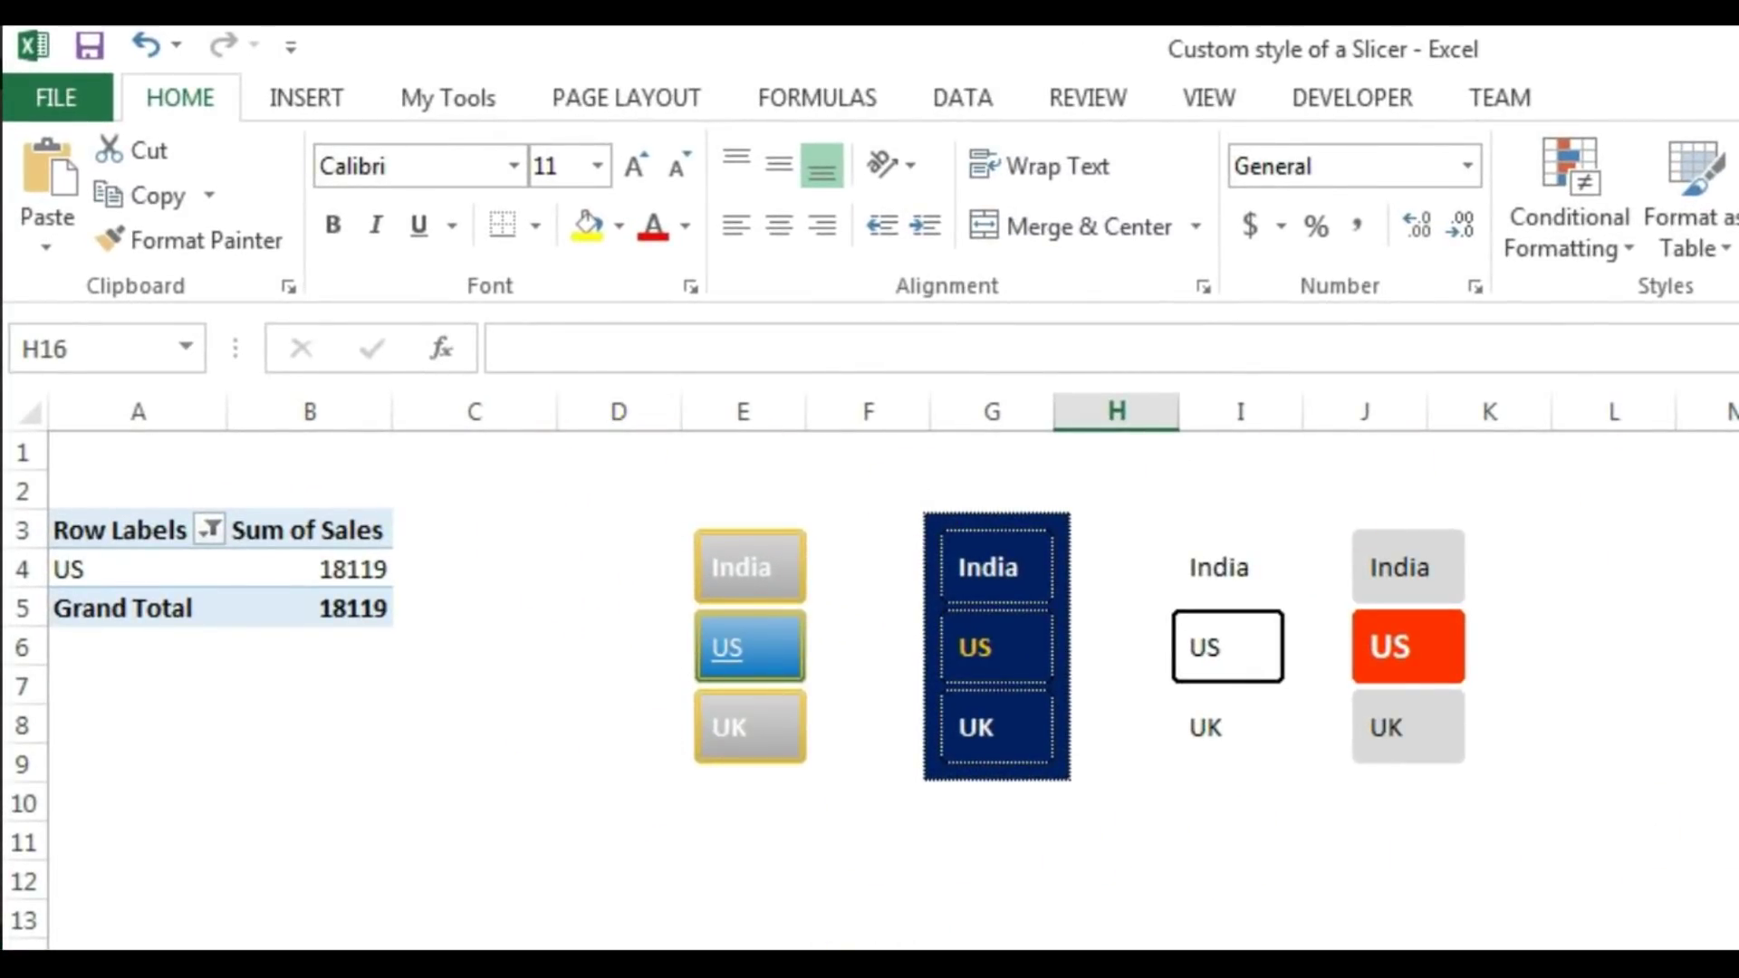
Filter the PivotTable by India, US and UK in the first two Location slicers.
click(764, 560)
click(762, 652)
click(754, 713)
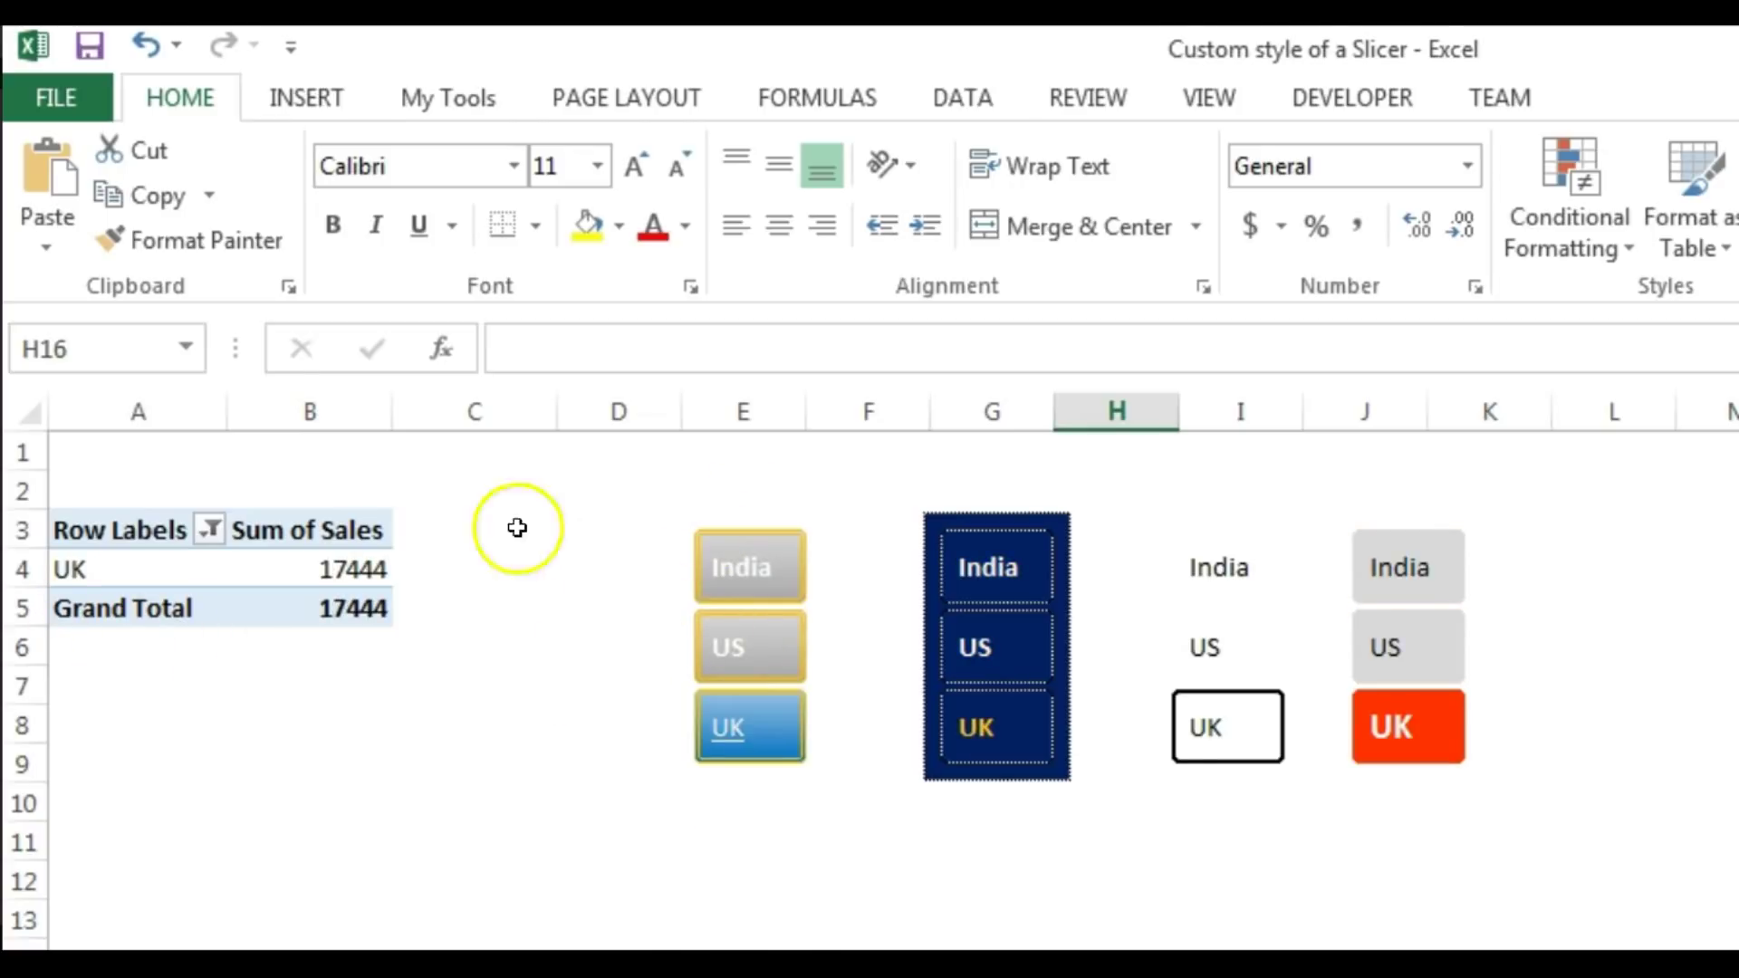
click(1009, 575)
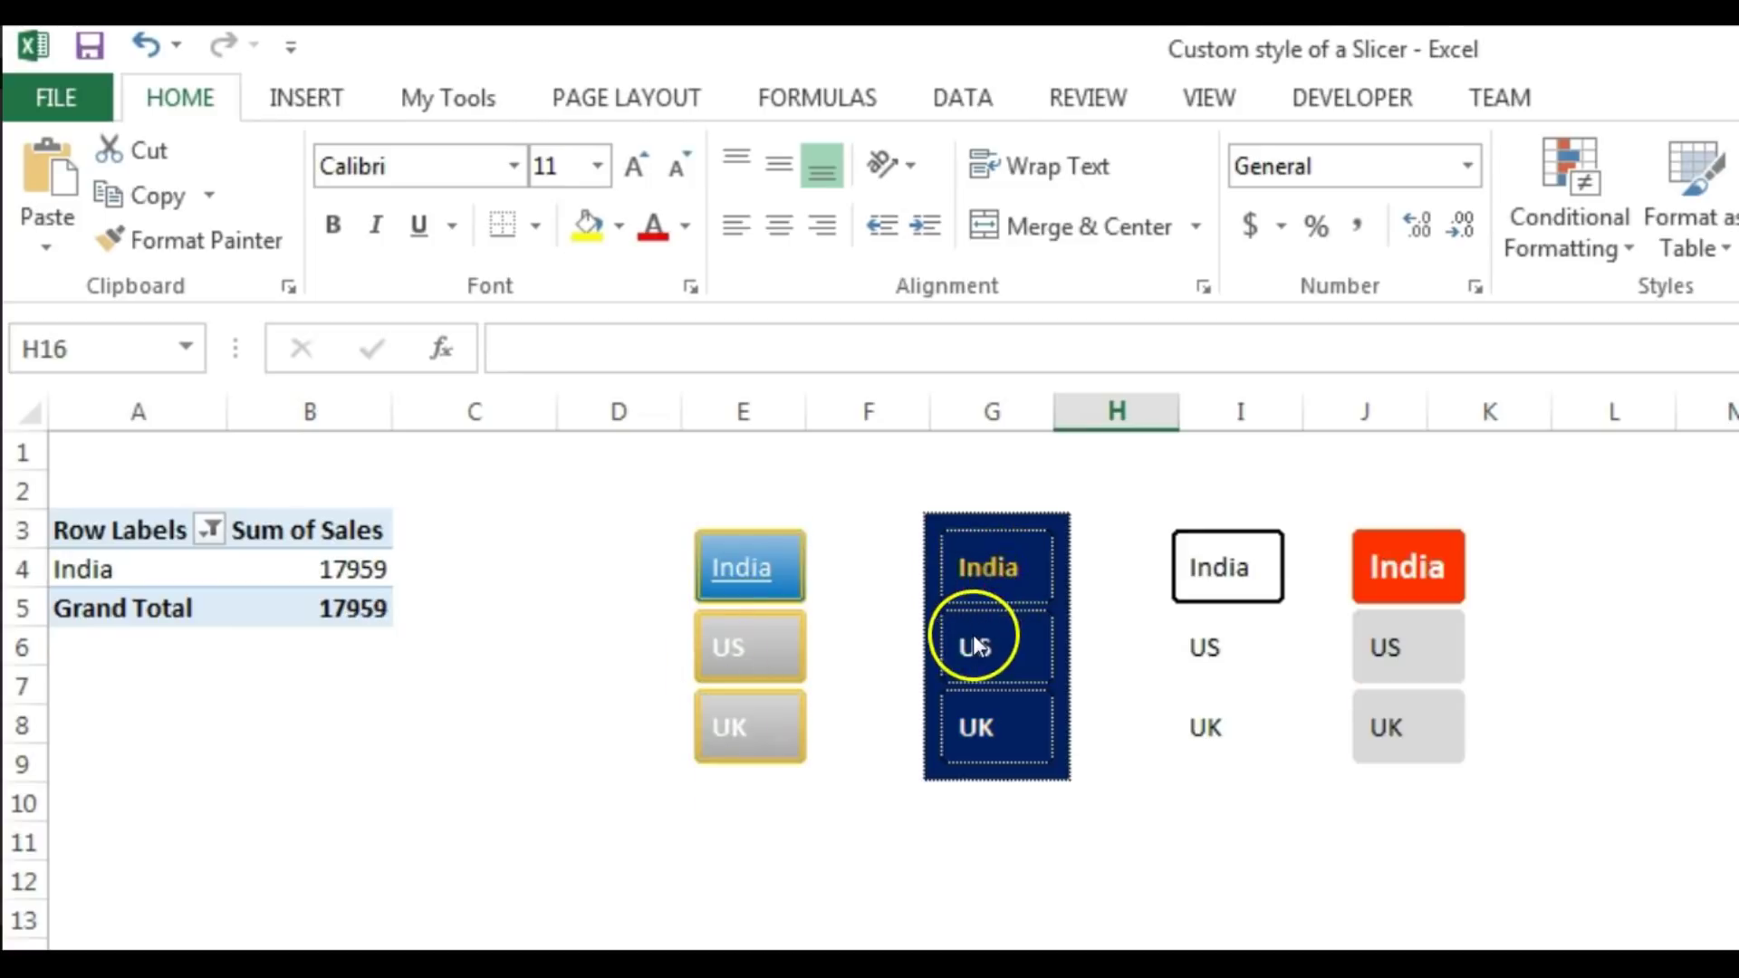
click(972, 634)
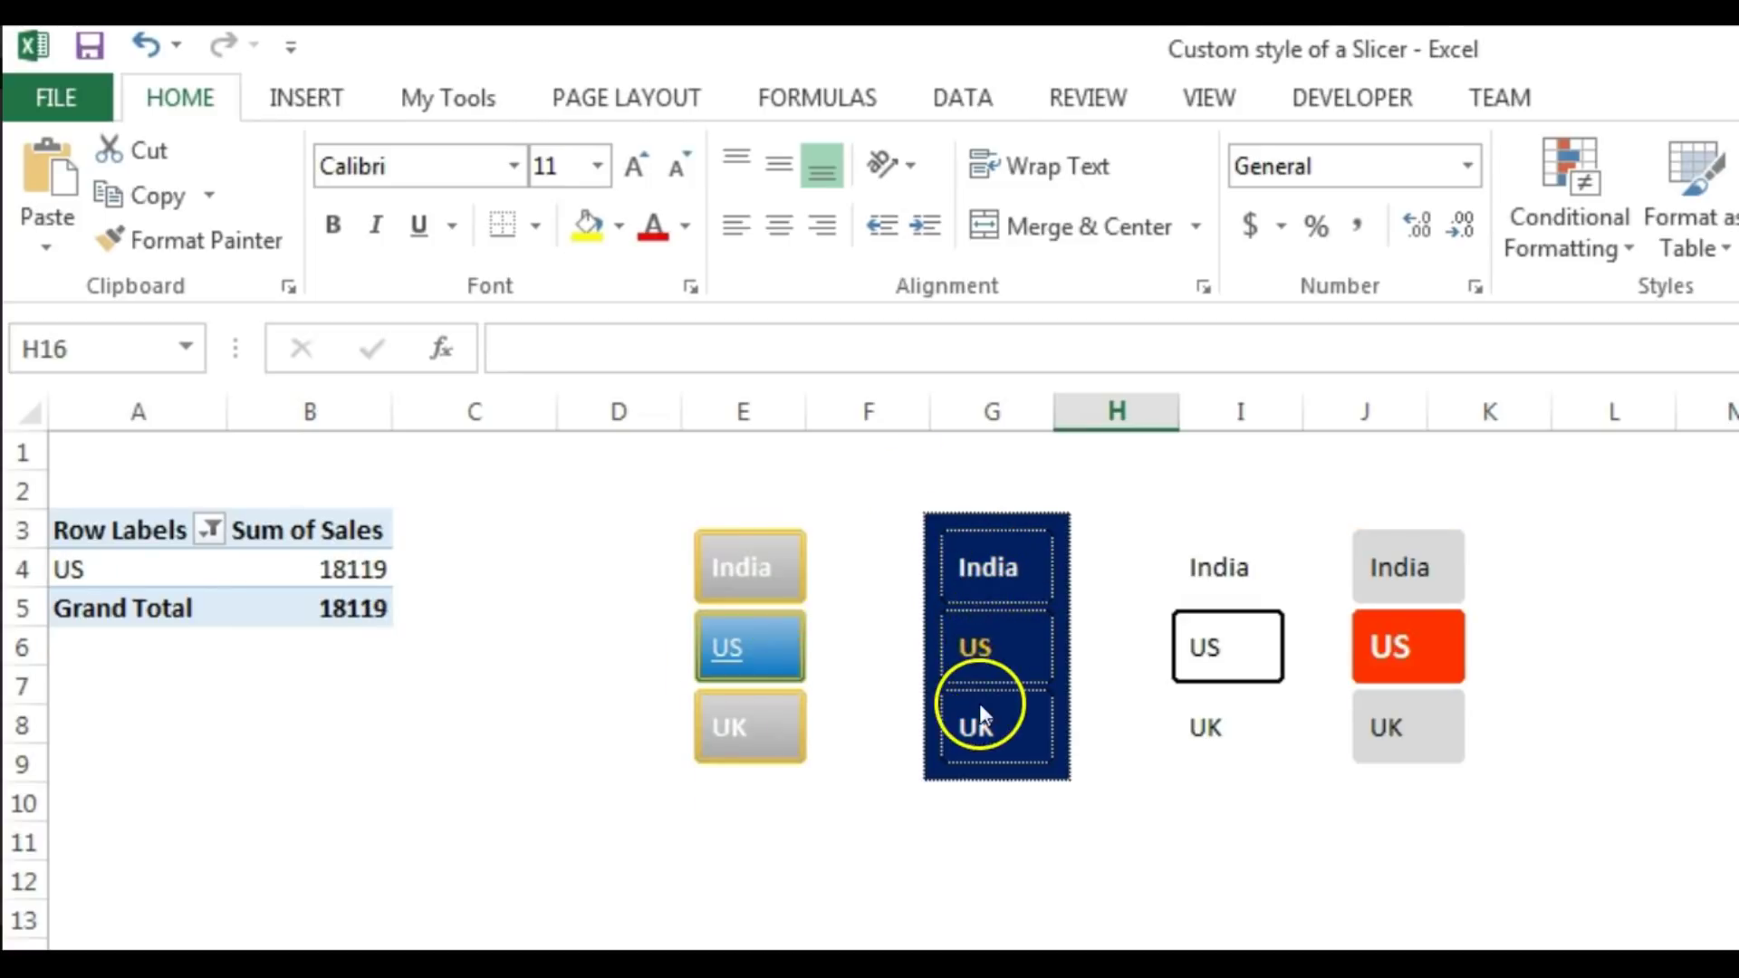
click(980, 711)
click(989, 564)
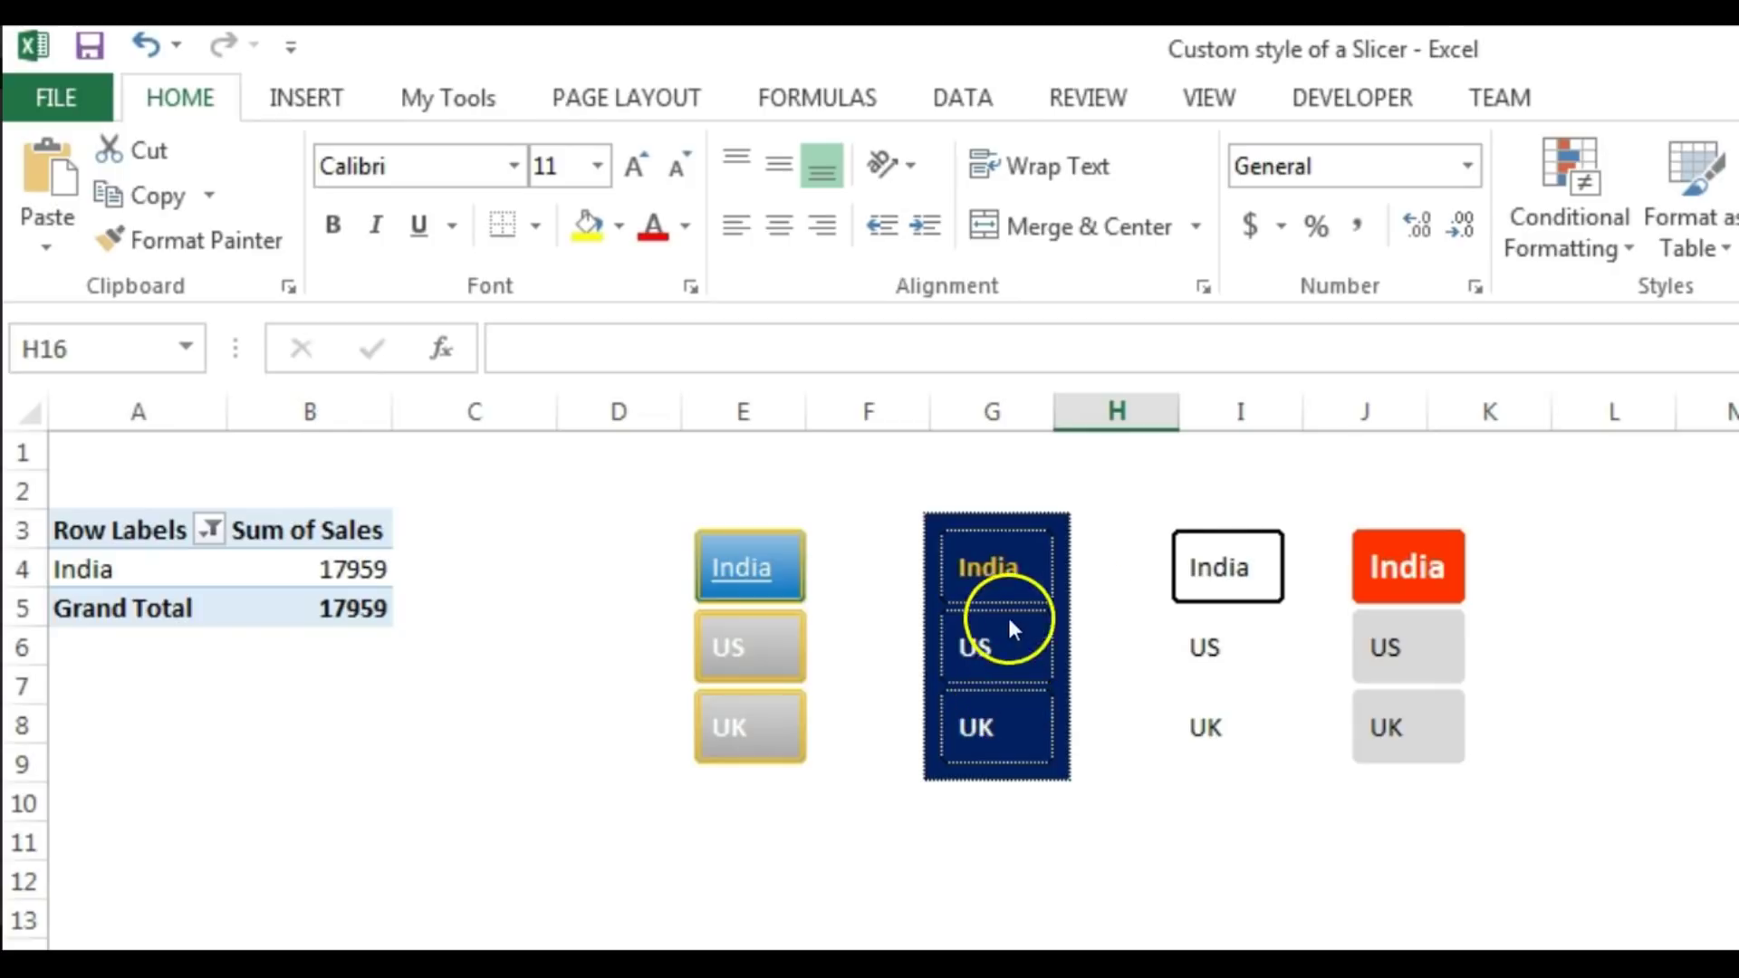
Filter by US, UK and India in the last two slicers, then go to the Data sheet.
click(1208, 648)
click(1207, 725)
click(1224, 580)
click(1215, 634)
click(1431, 559)
click(1419, 648)
click(1414, 725)
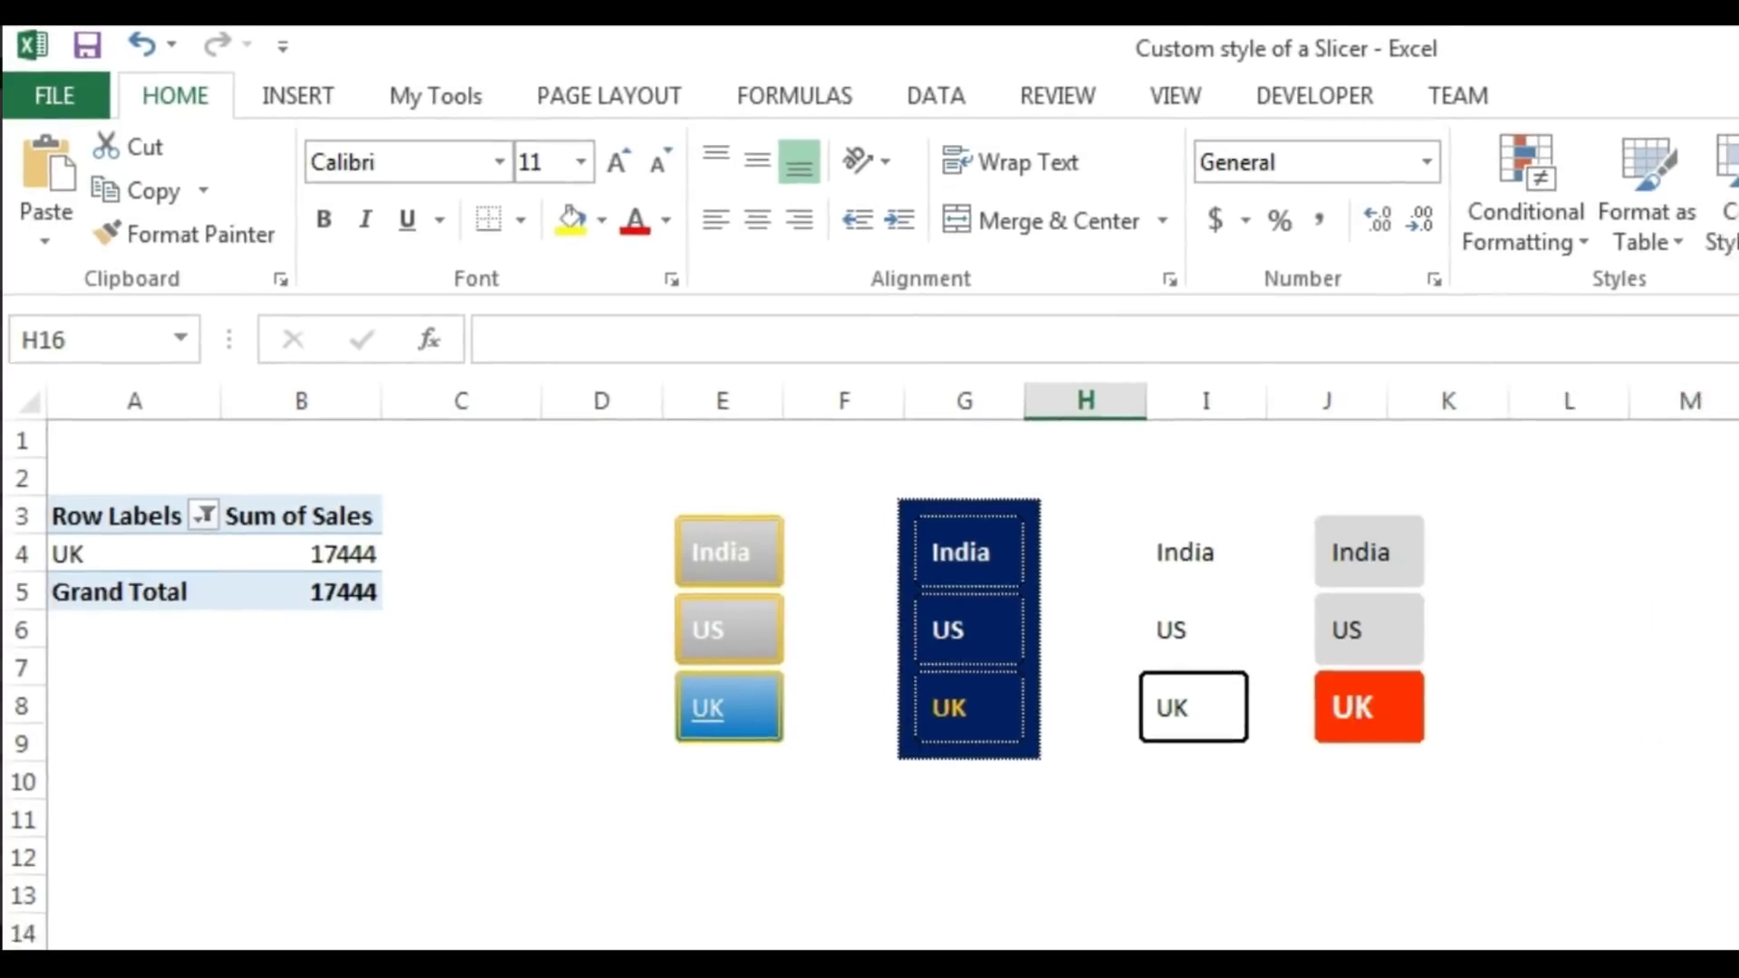
click(233, 905)
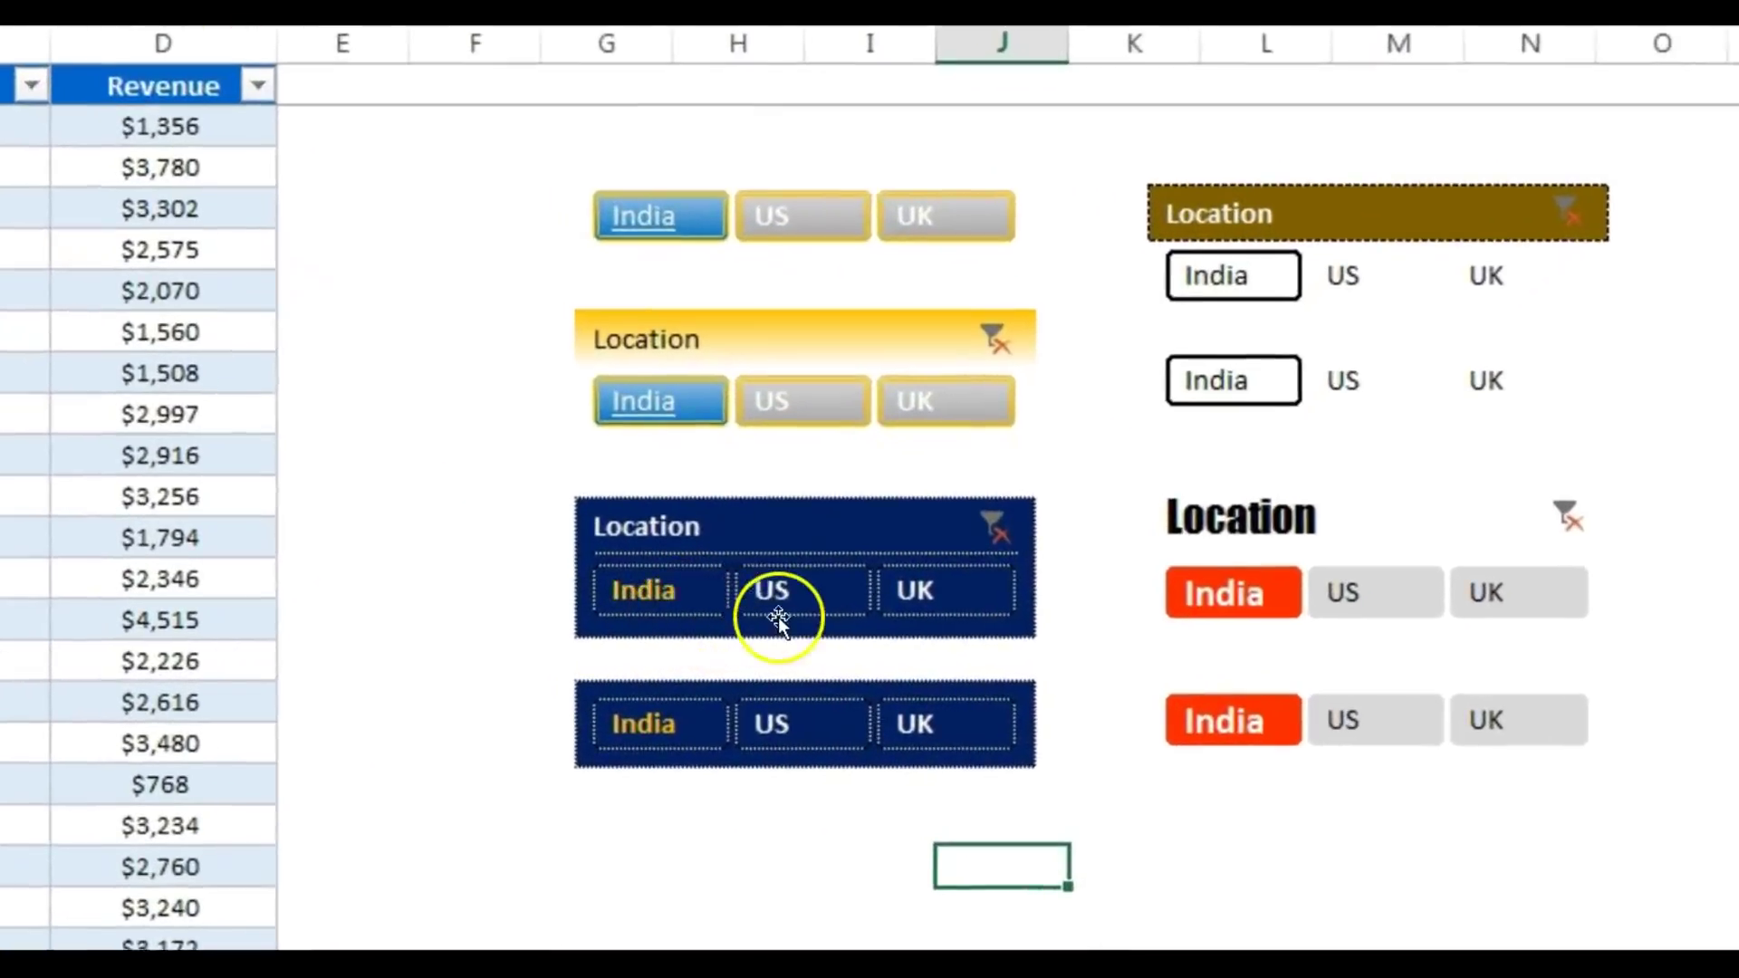
Use the Location slicers to filter the Data table, finishing on US.
click(825, 597)
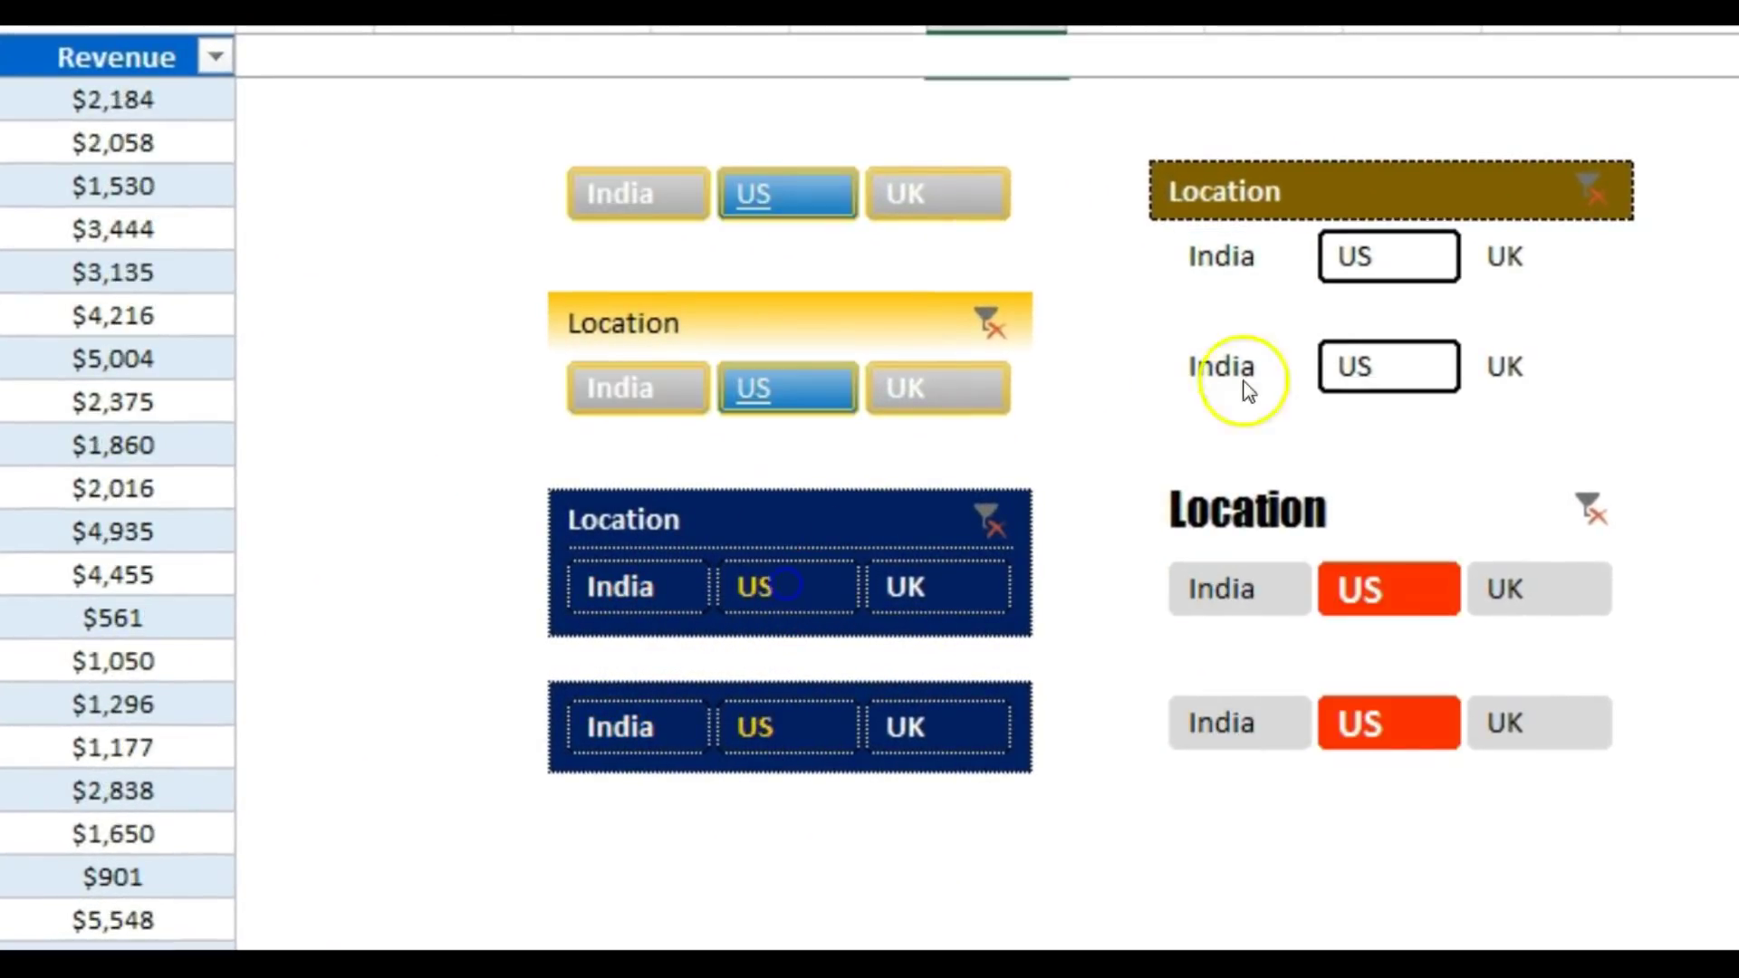
click(1208, 384)
click(1354, 589)
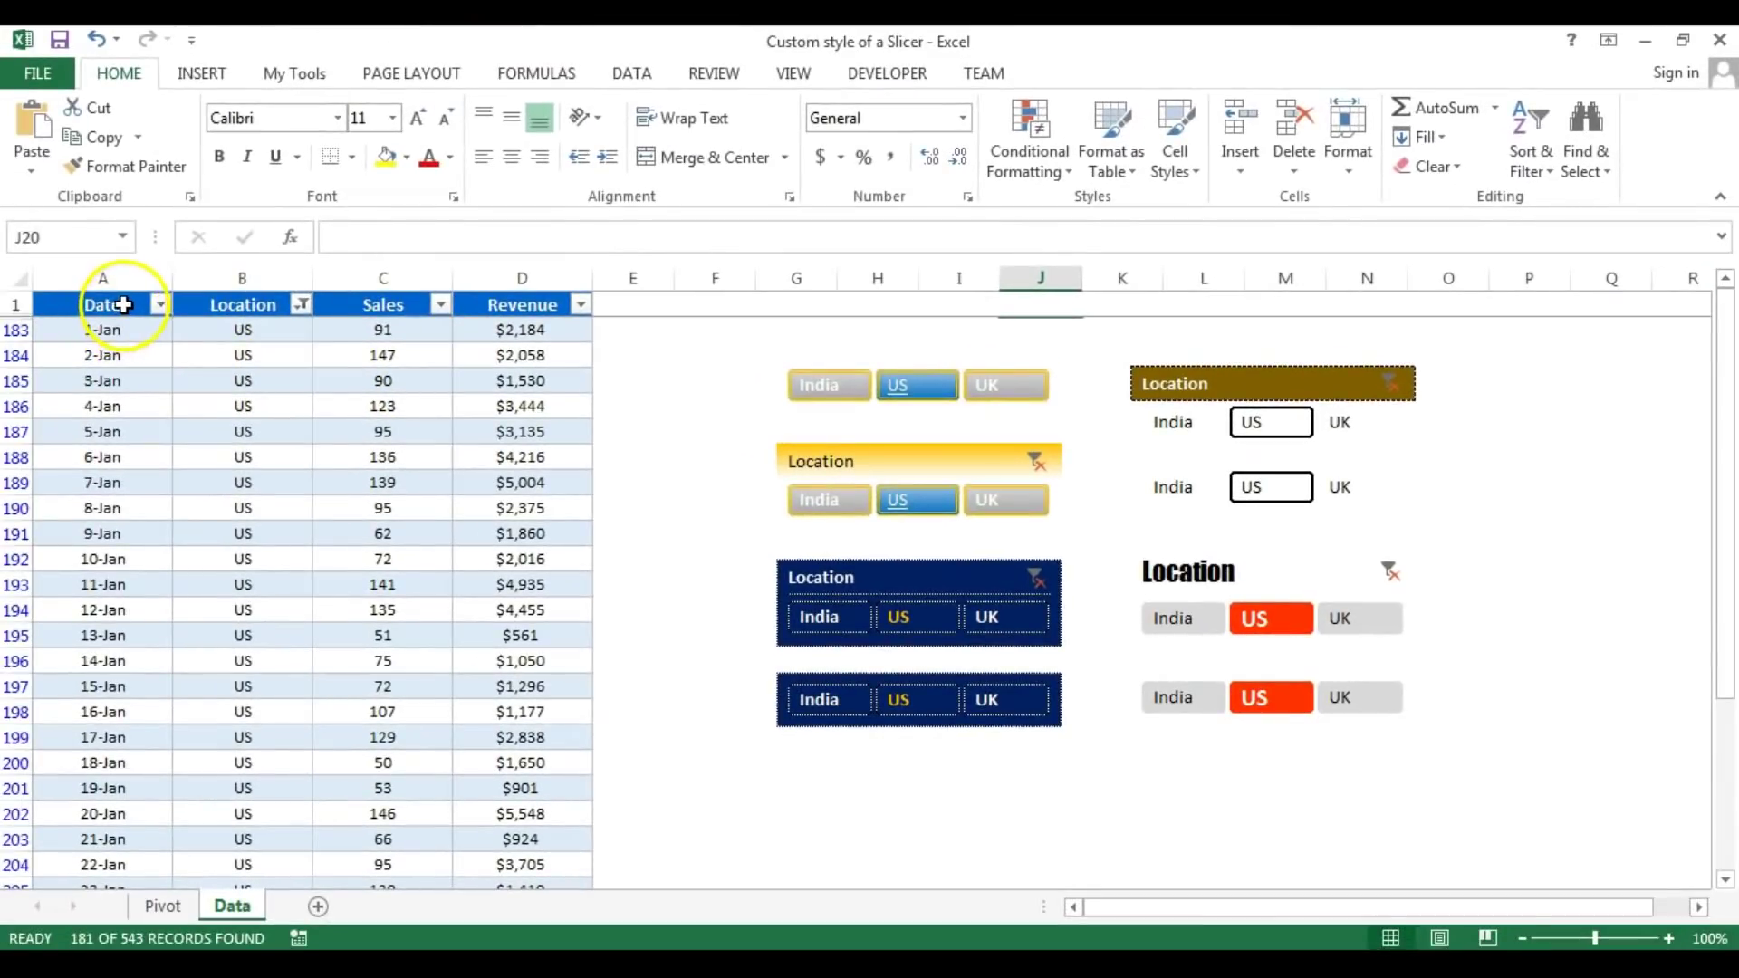
Copy the filtered US table and paste it into a new worksheet.
click(124, 305)
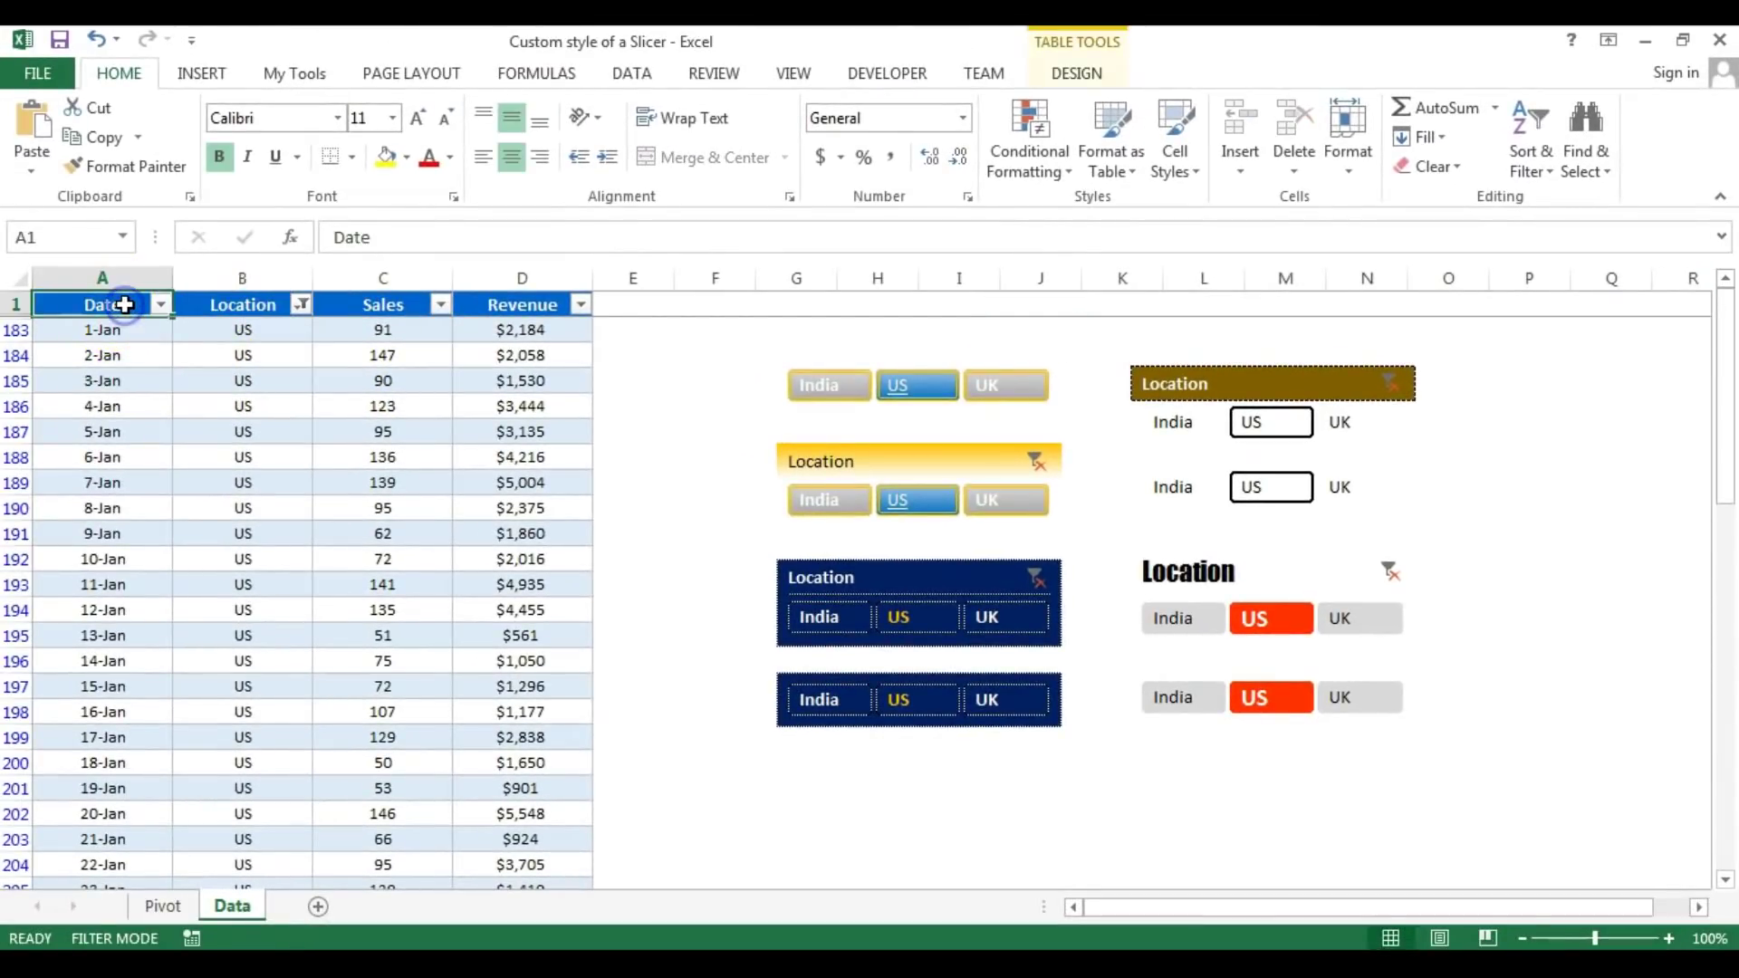
key(ctrl+a)
key(ctrl+c)
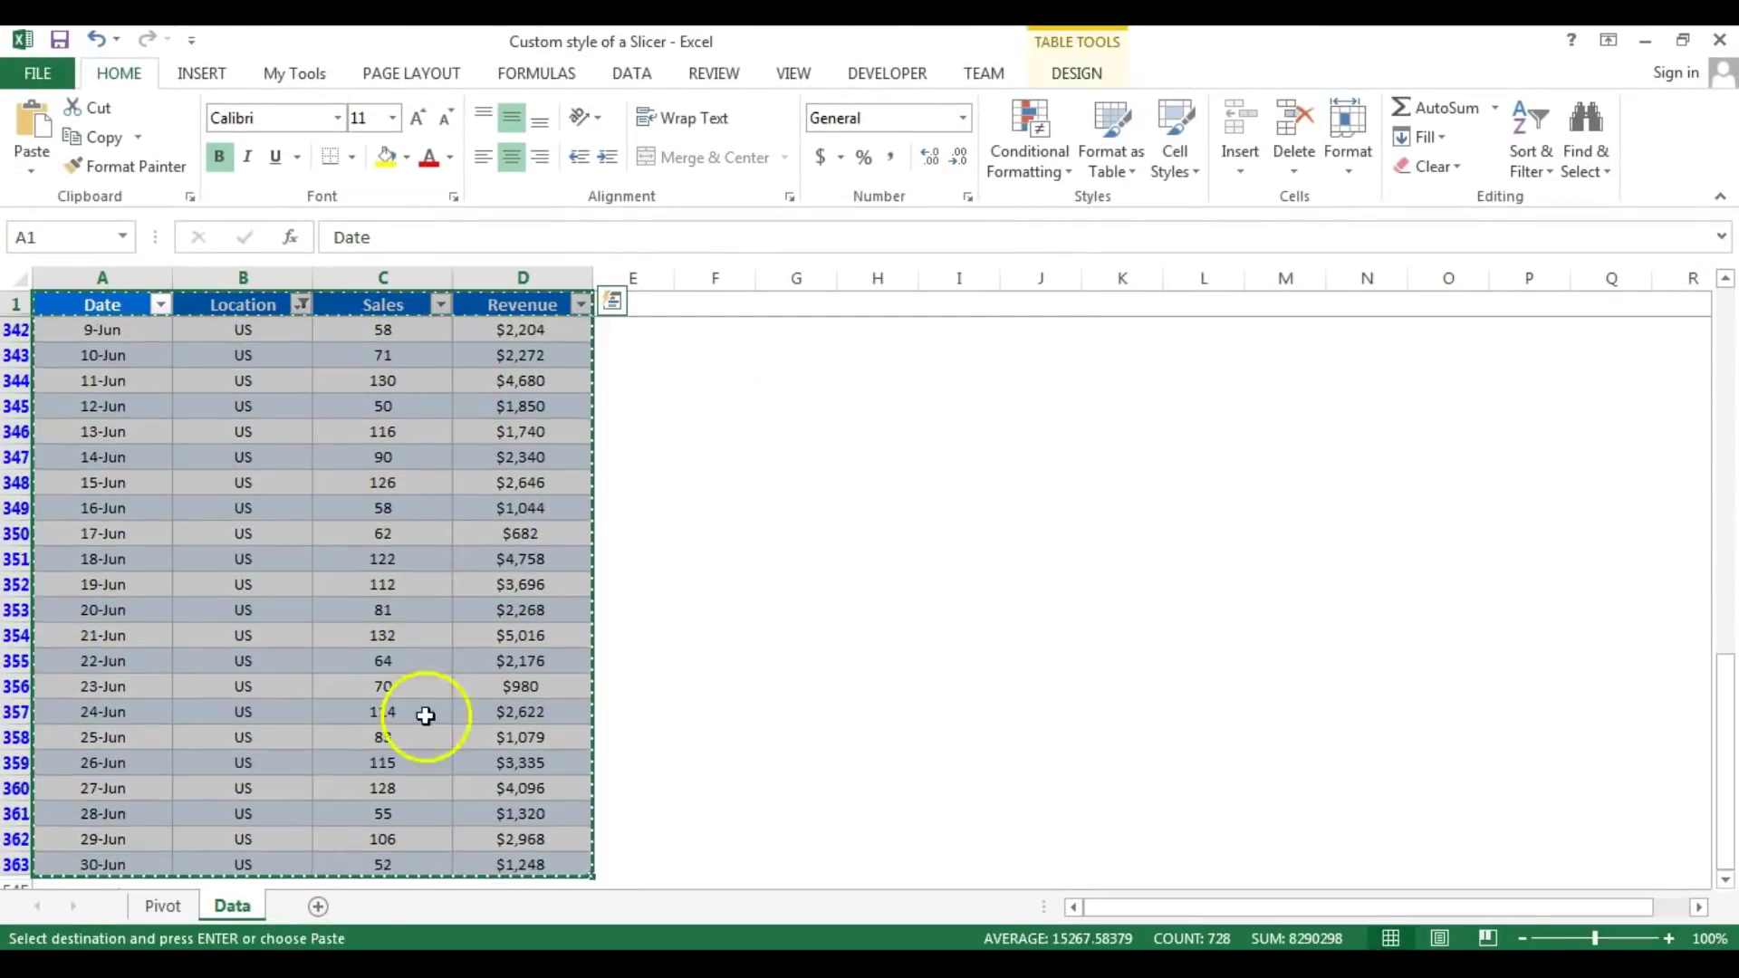
click(318, 906)
key(ctrl+v)
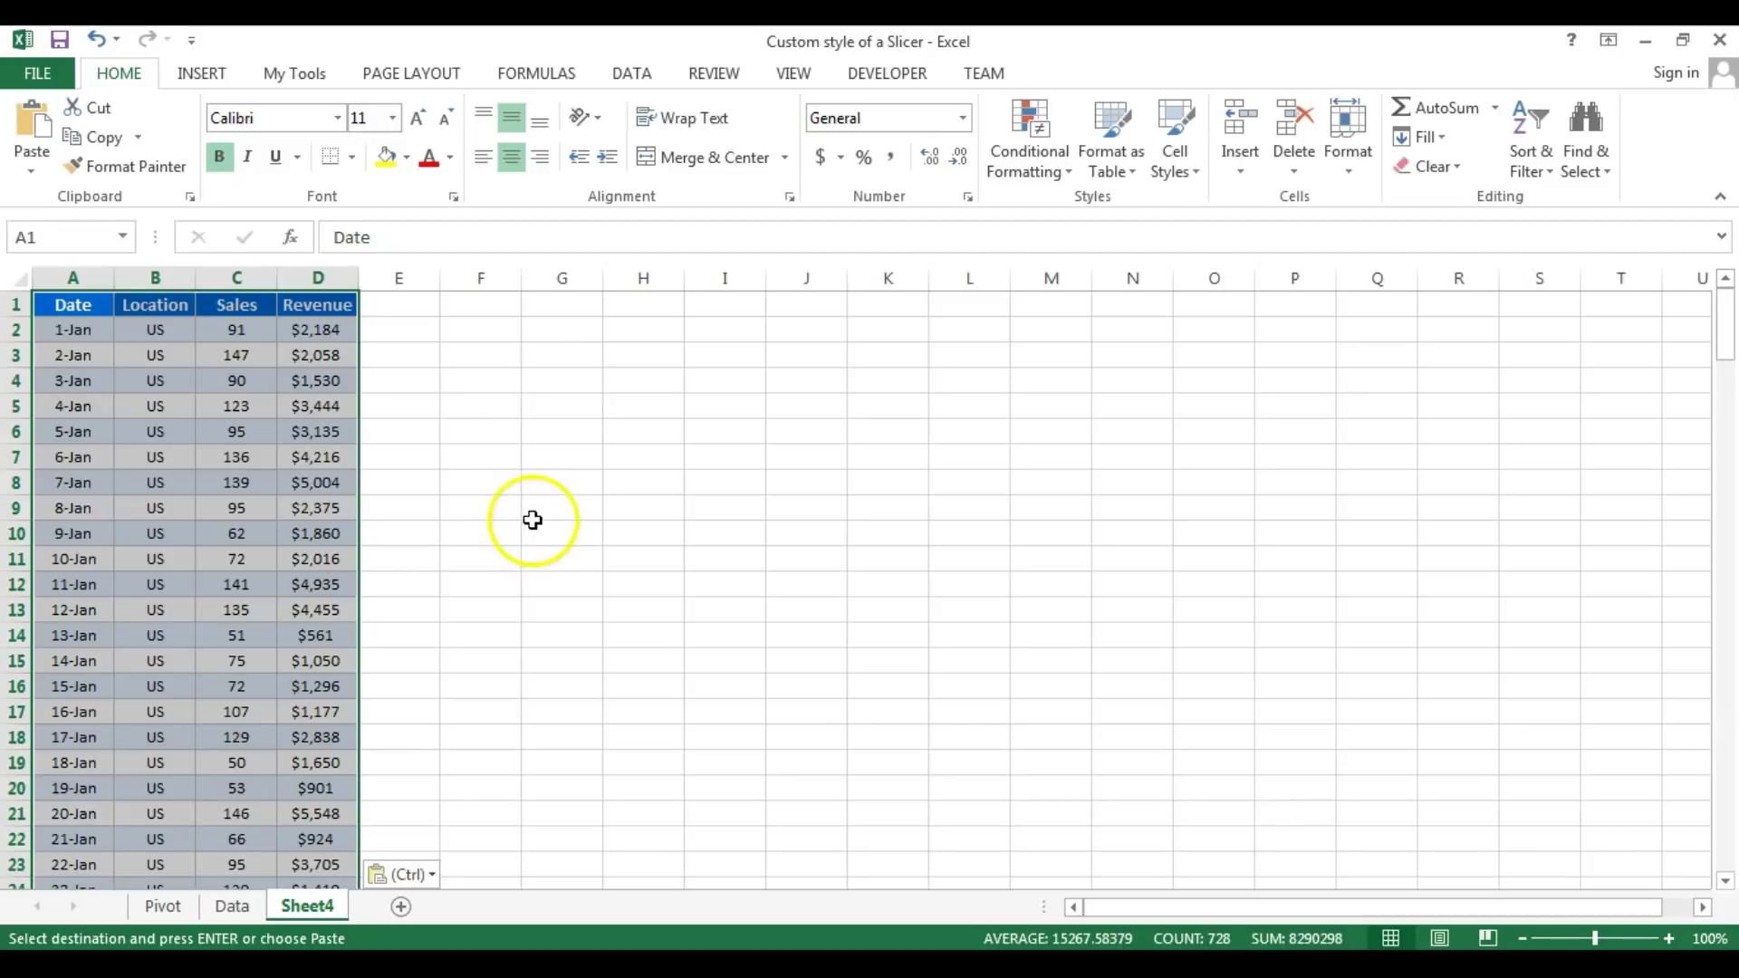
Widen columns D, C and A, cancel the copy, and select the pasted data from A1.
drag(359, 278, 408, 275)
drag(277, 278, 309, 278)
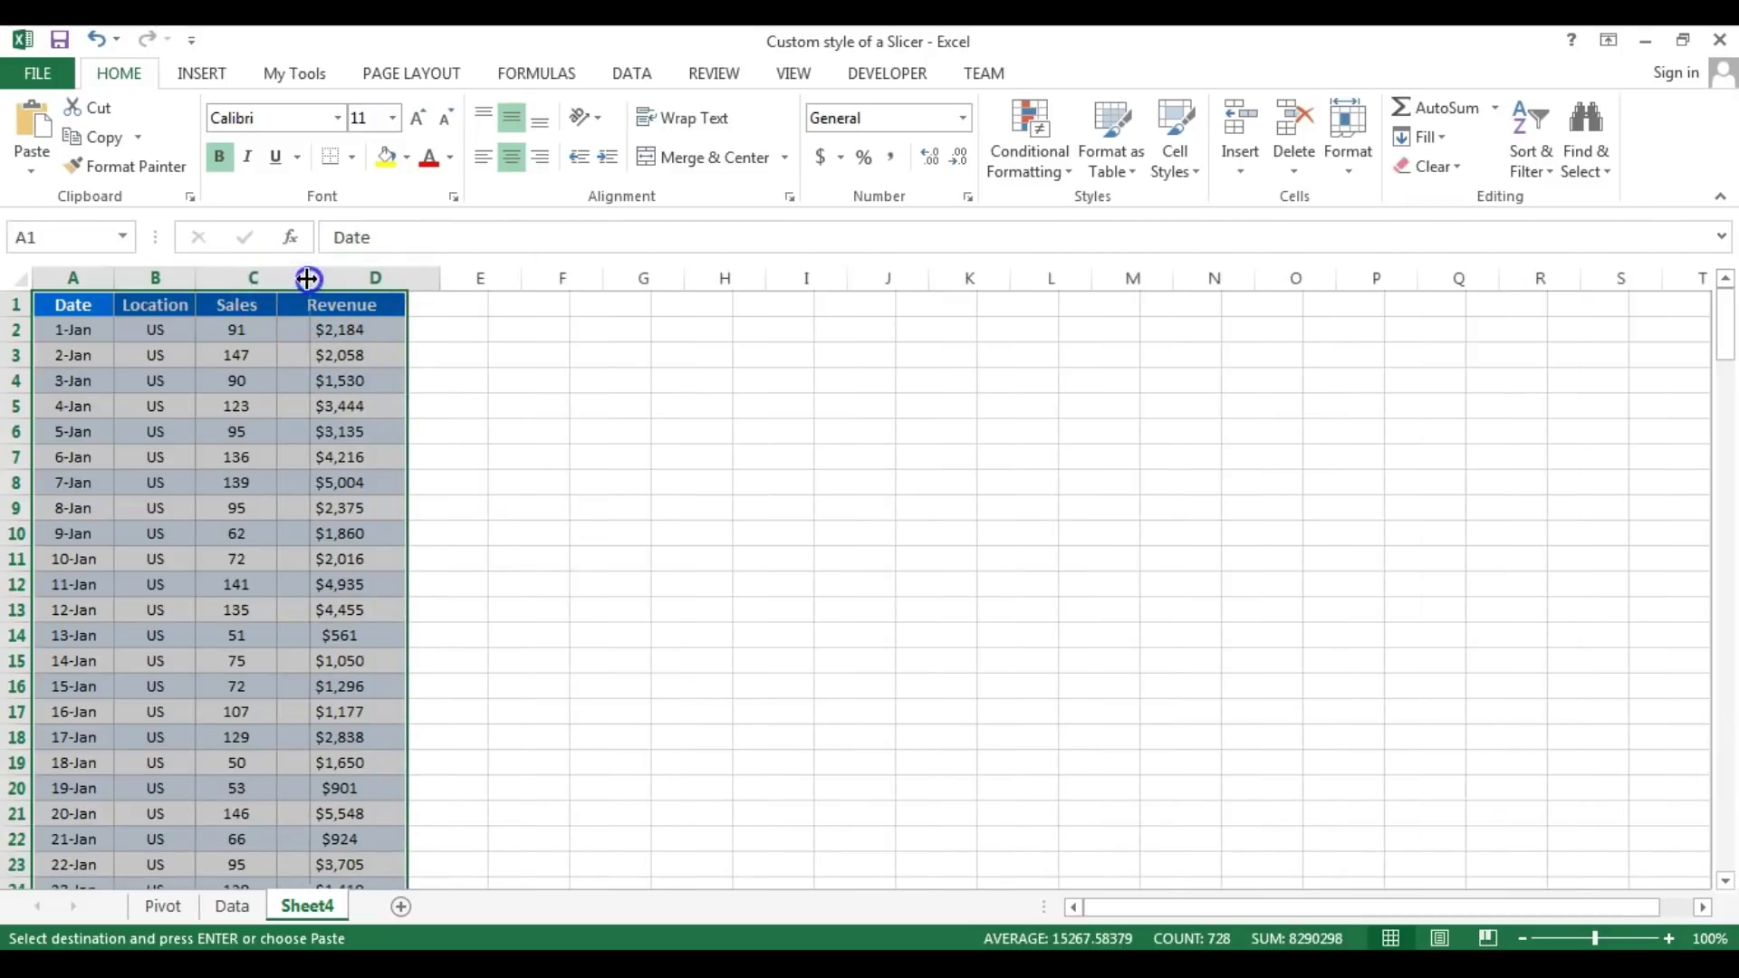
drag(121, 278, 137, 276)
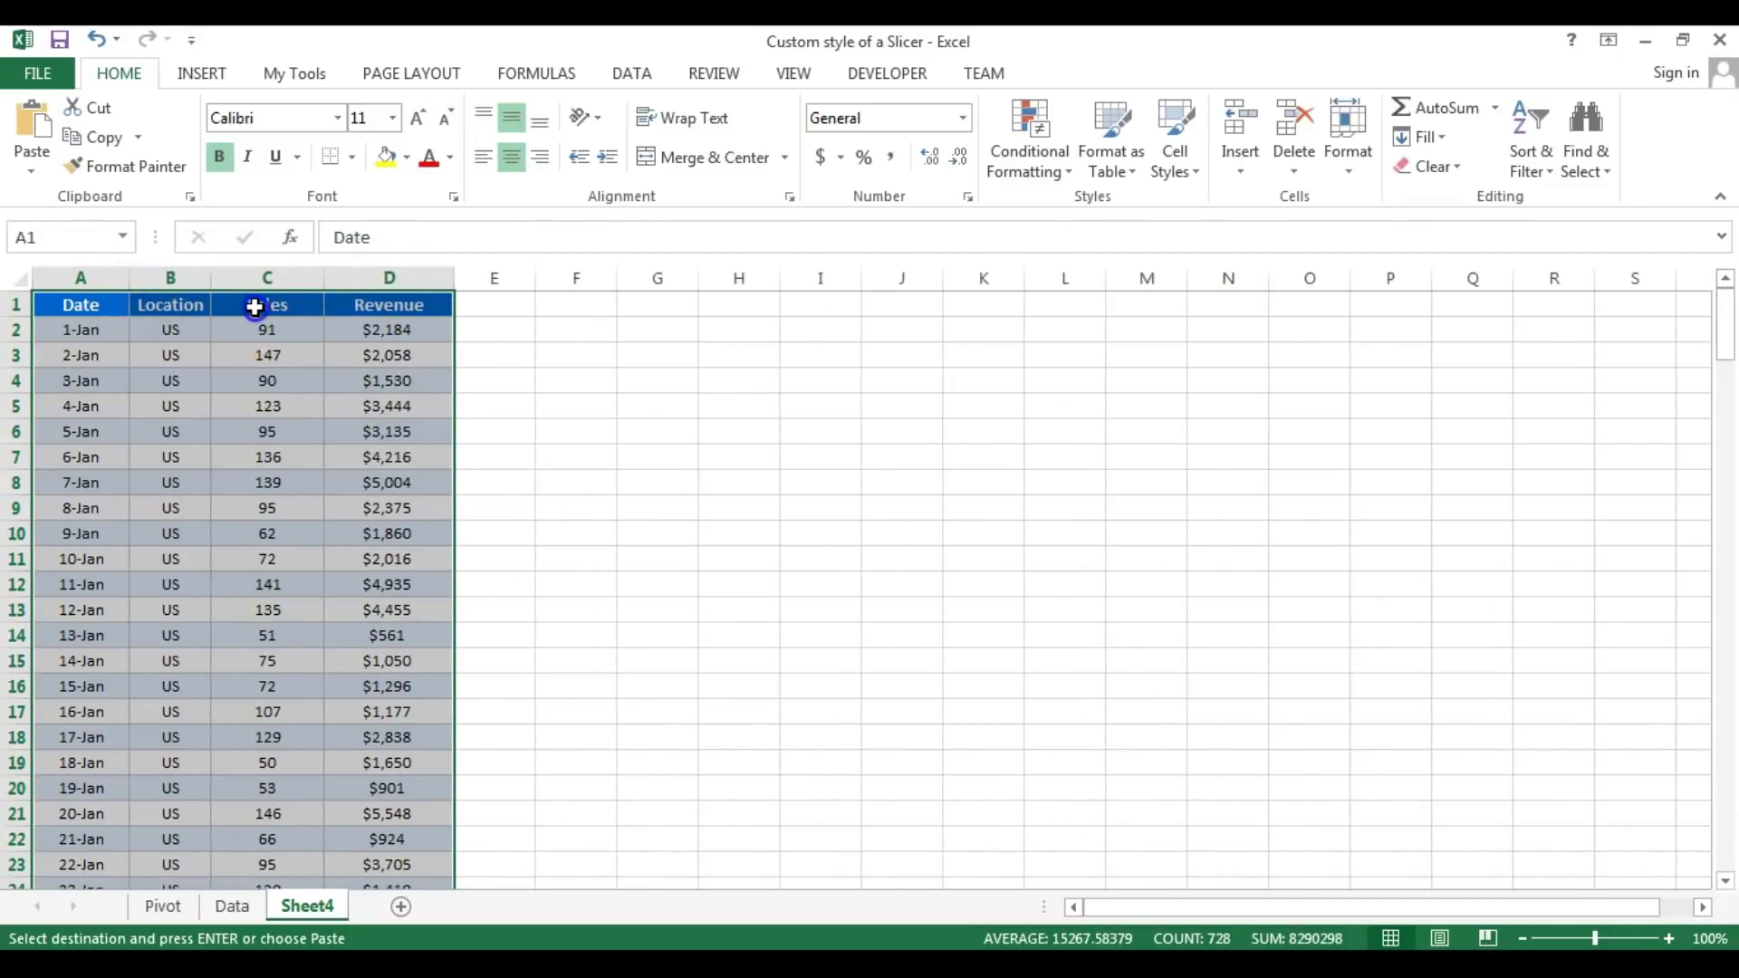
click(260, 305)
key(Escape)
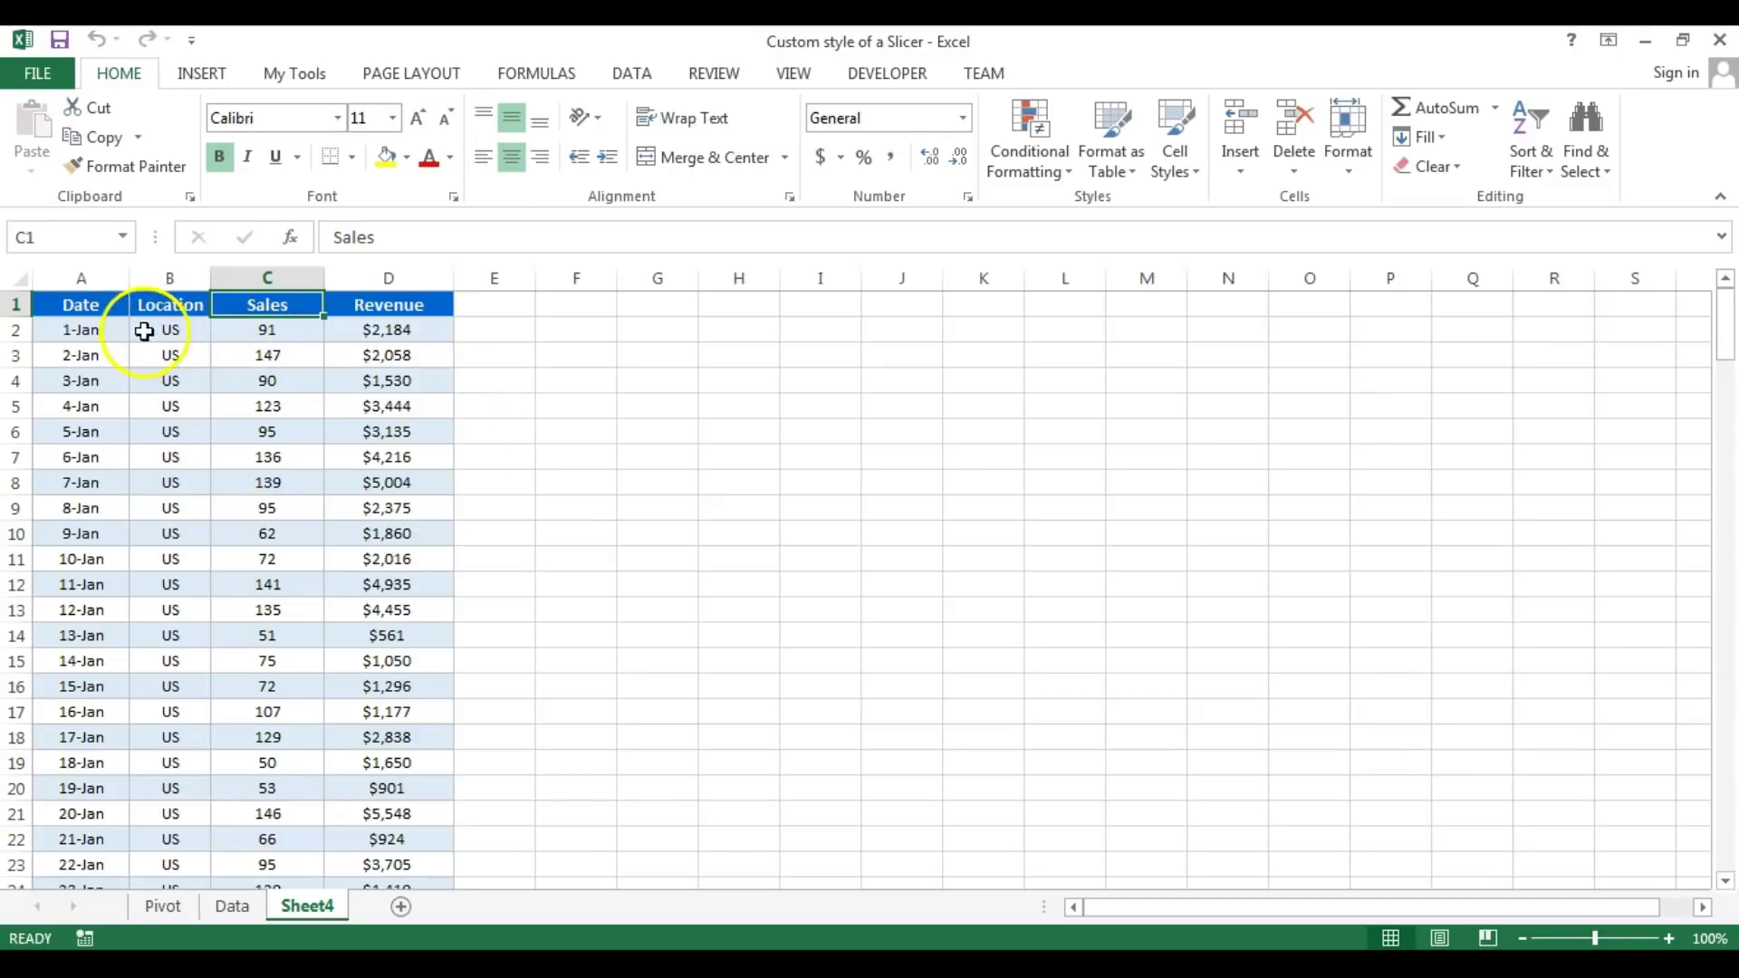
click(80, 303)
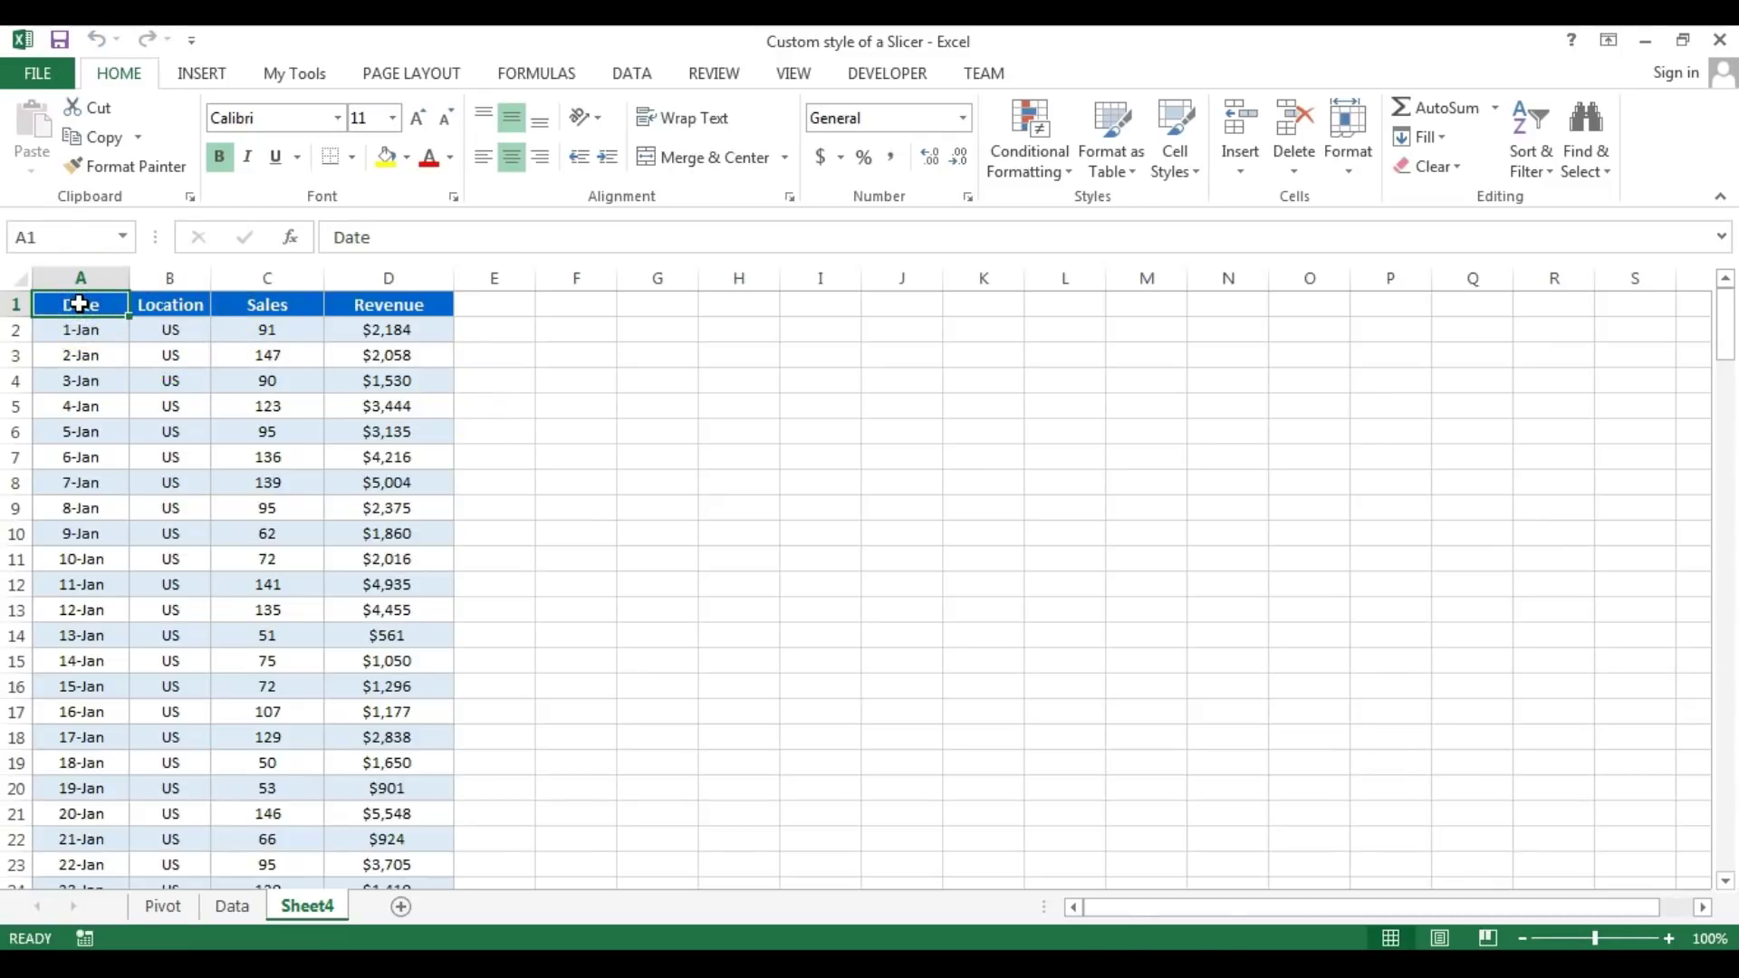
key(ctrl+shift+Down)
click(201, 73)
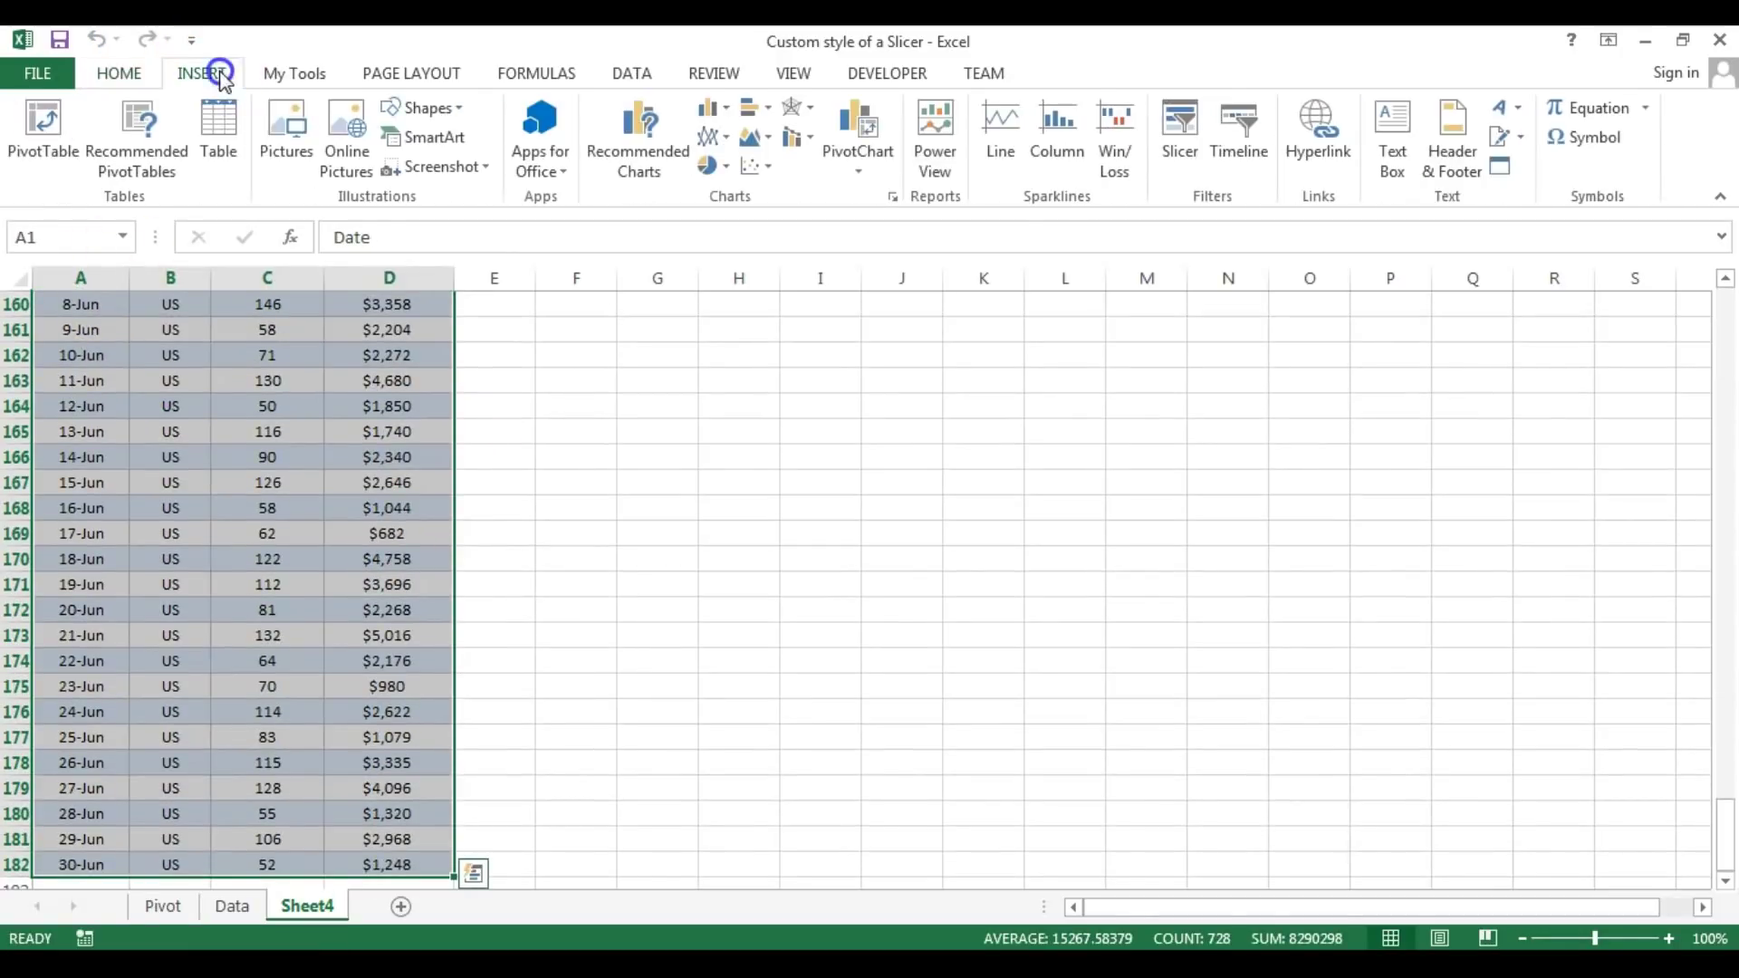
Create a PivotTable on a new sheet with Location in rows and Sum of Sales (US 18119).
click(47, 120)
click(1177, 685)
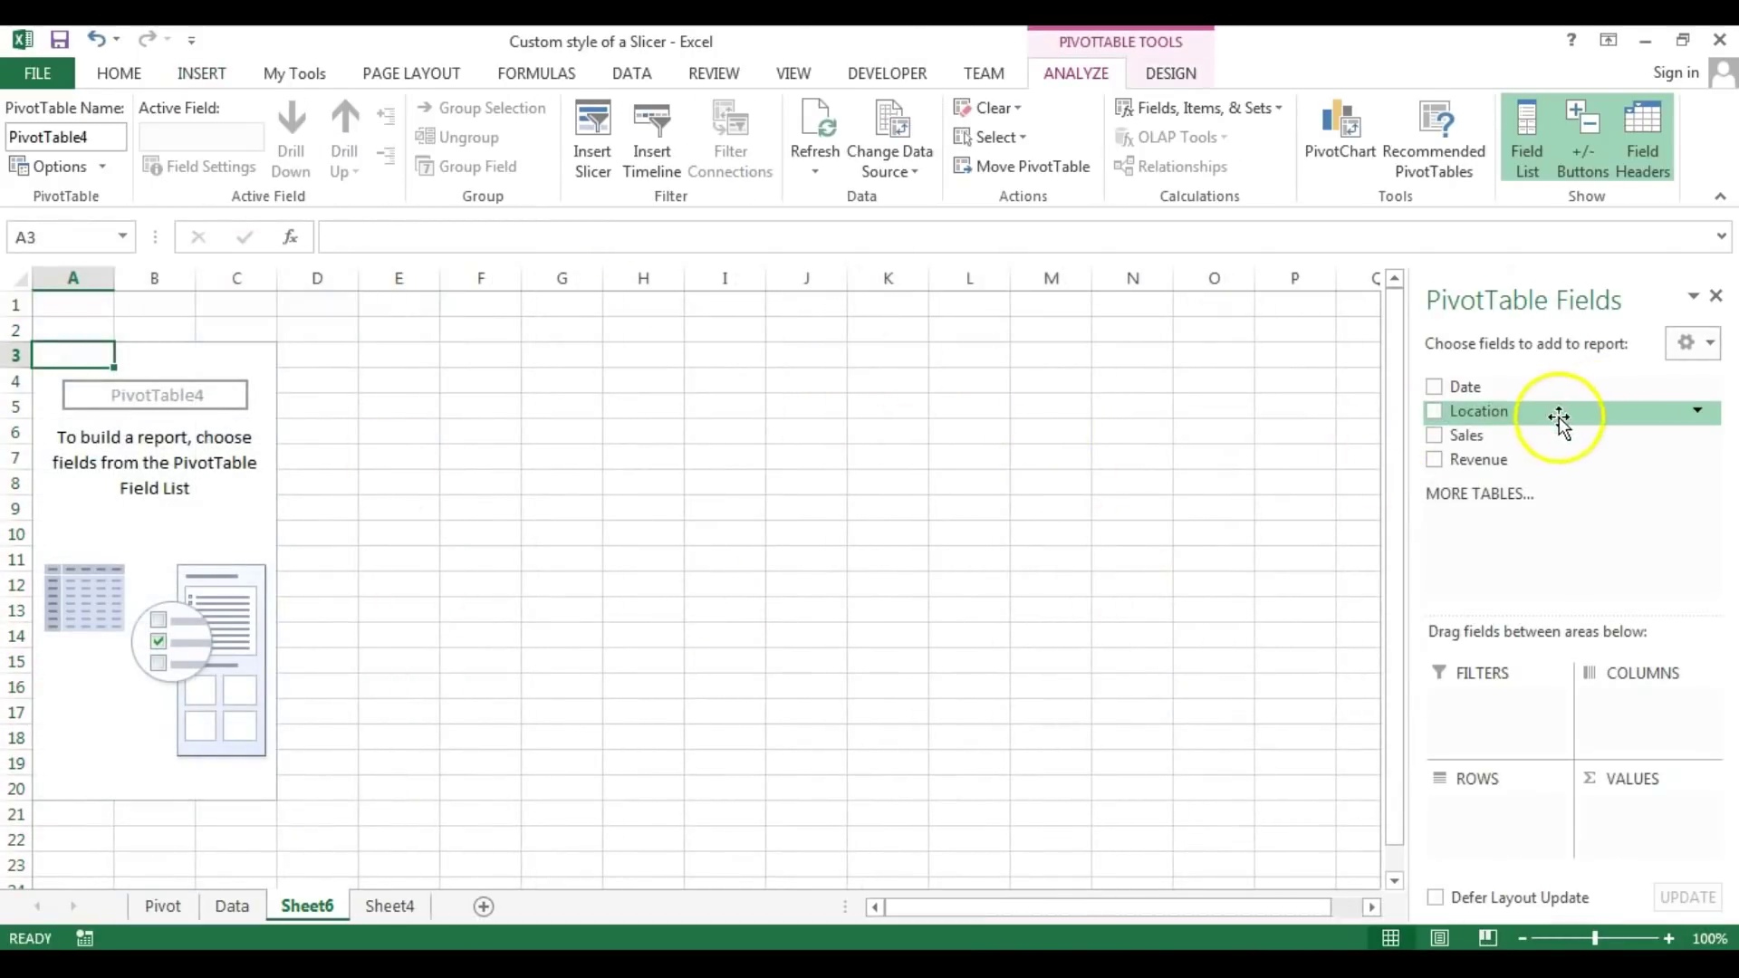
drag(1486, 431, 1672, 815)
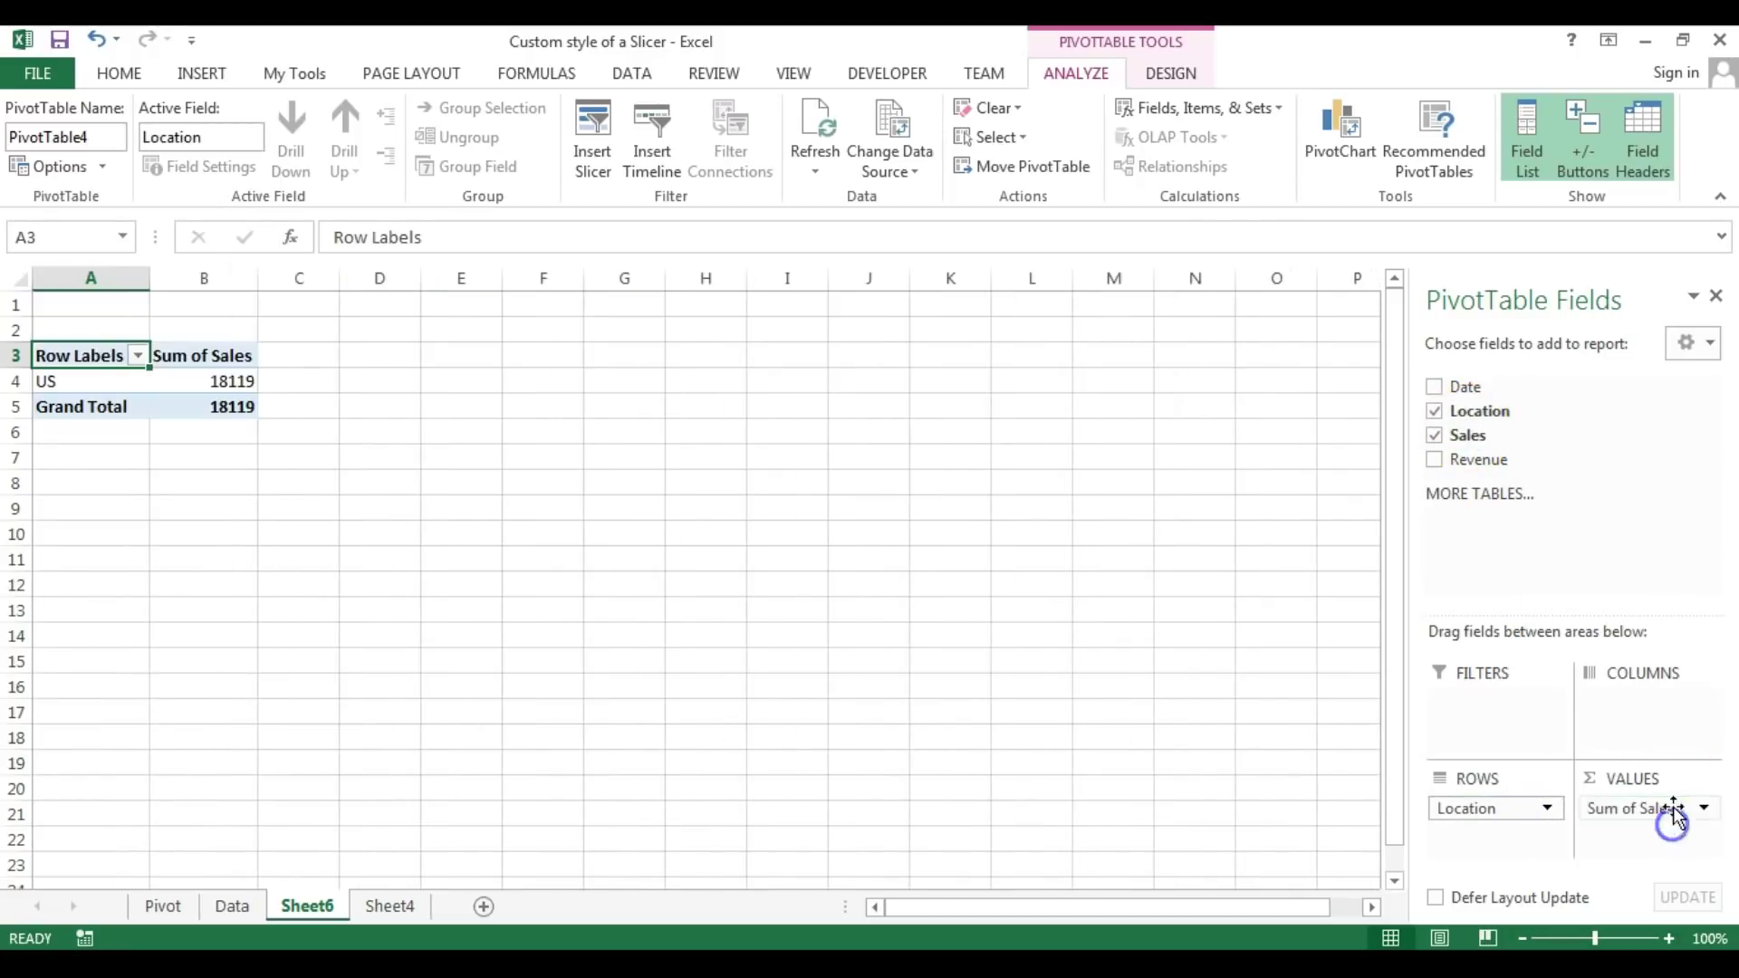
click(229, 385)
click(212, 72)
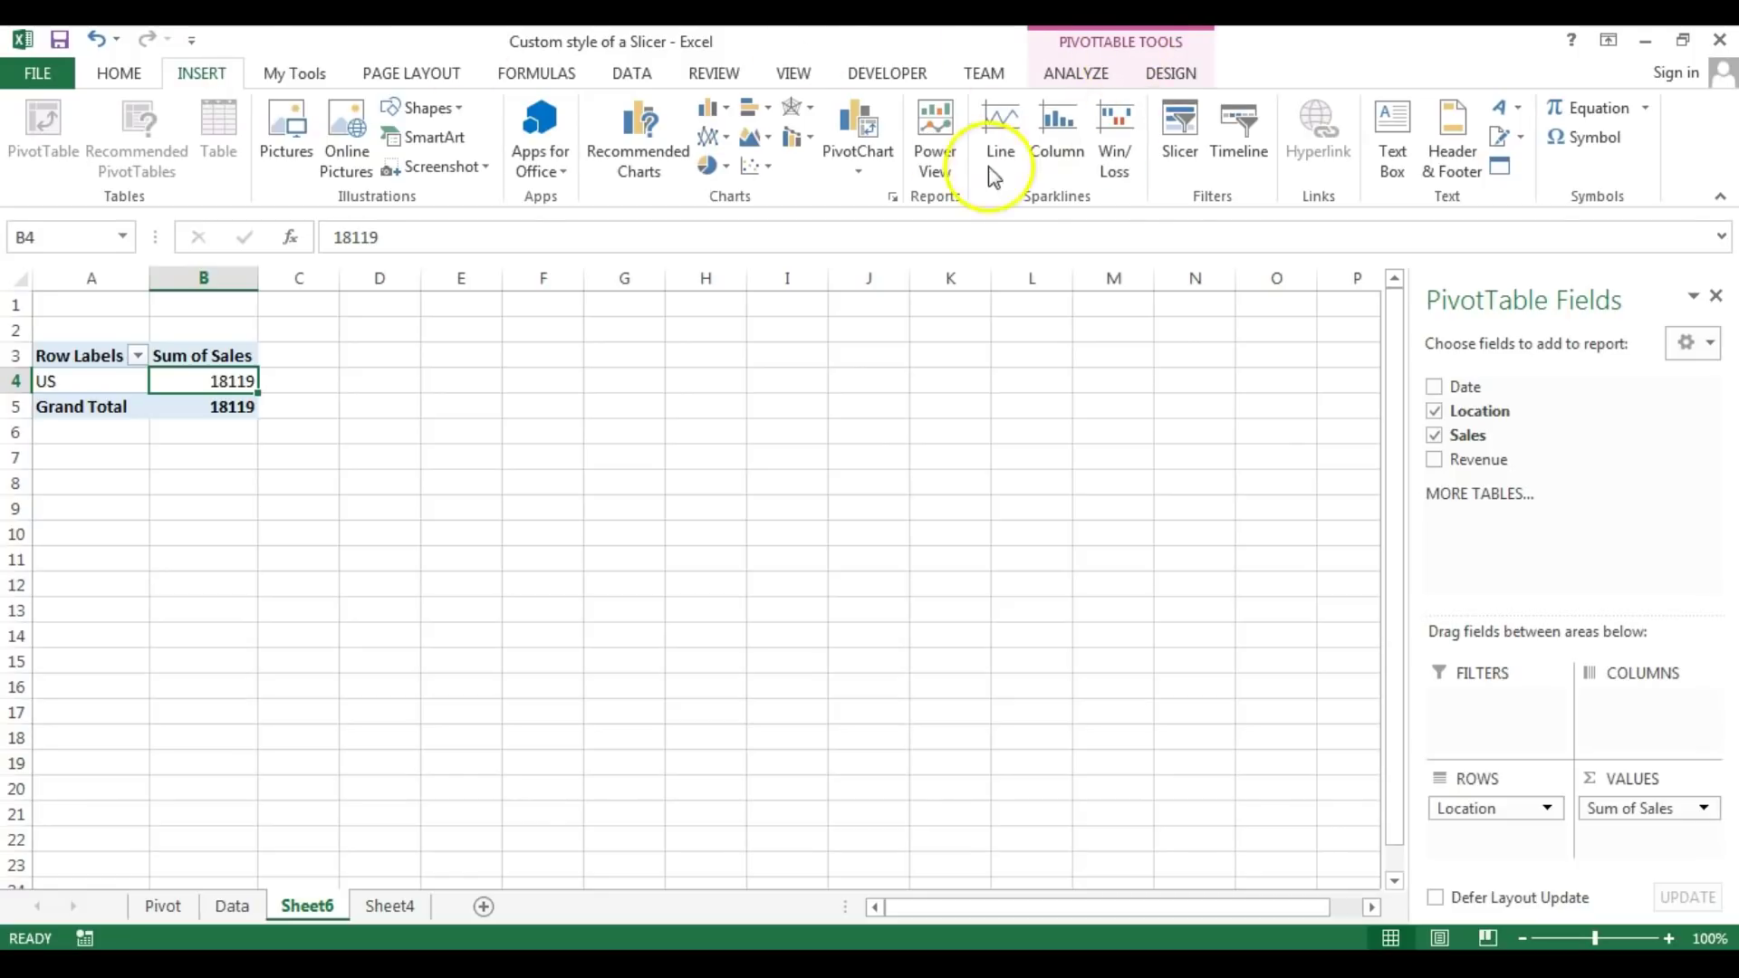
Insert a Location slicer beside the PivotTable and shorten it to 1.93 inches tall.
click(1189, 150)
drag(1056, 290, 855, 283)
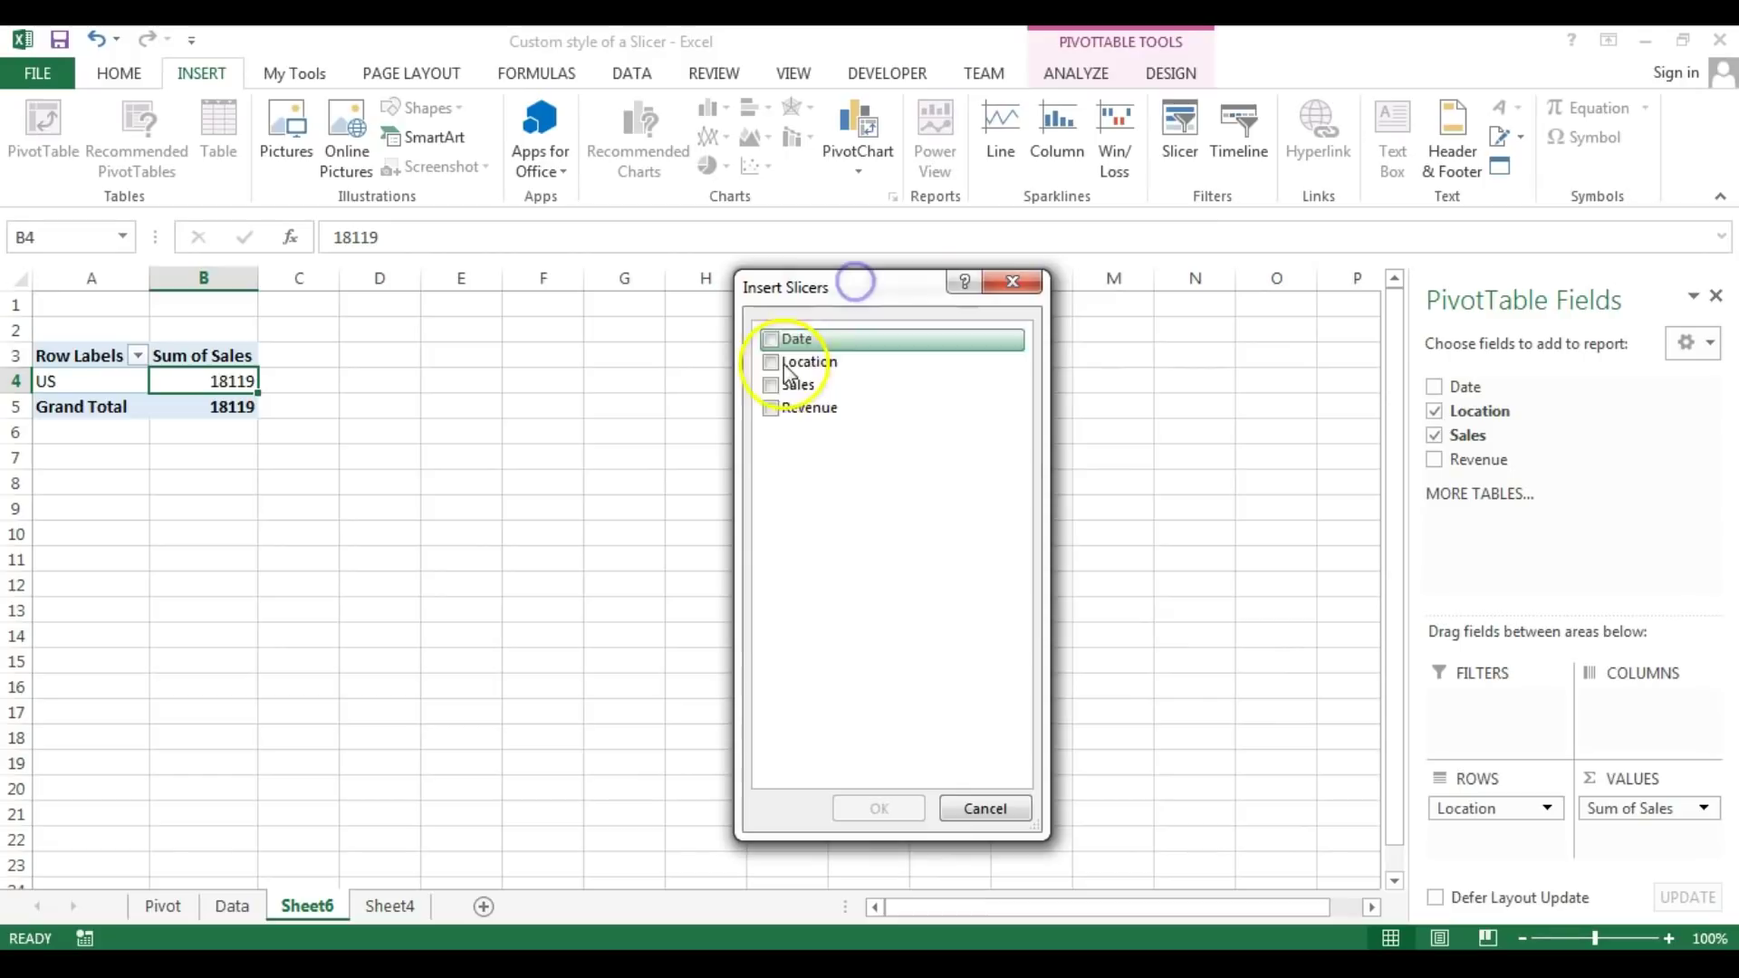
click(770, 362)
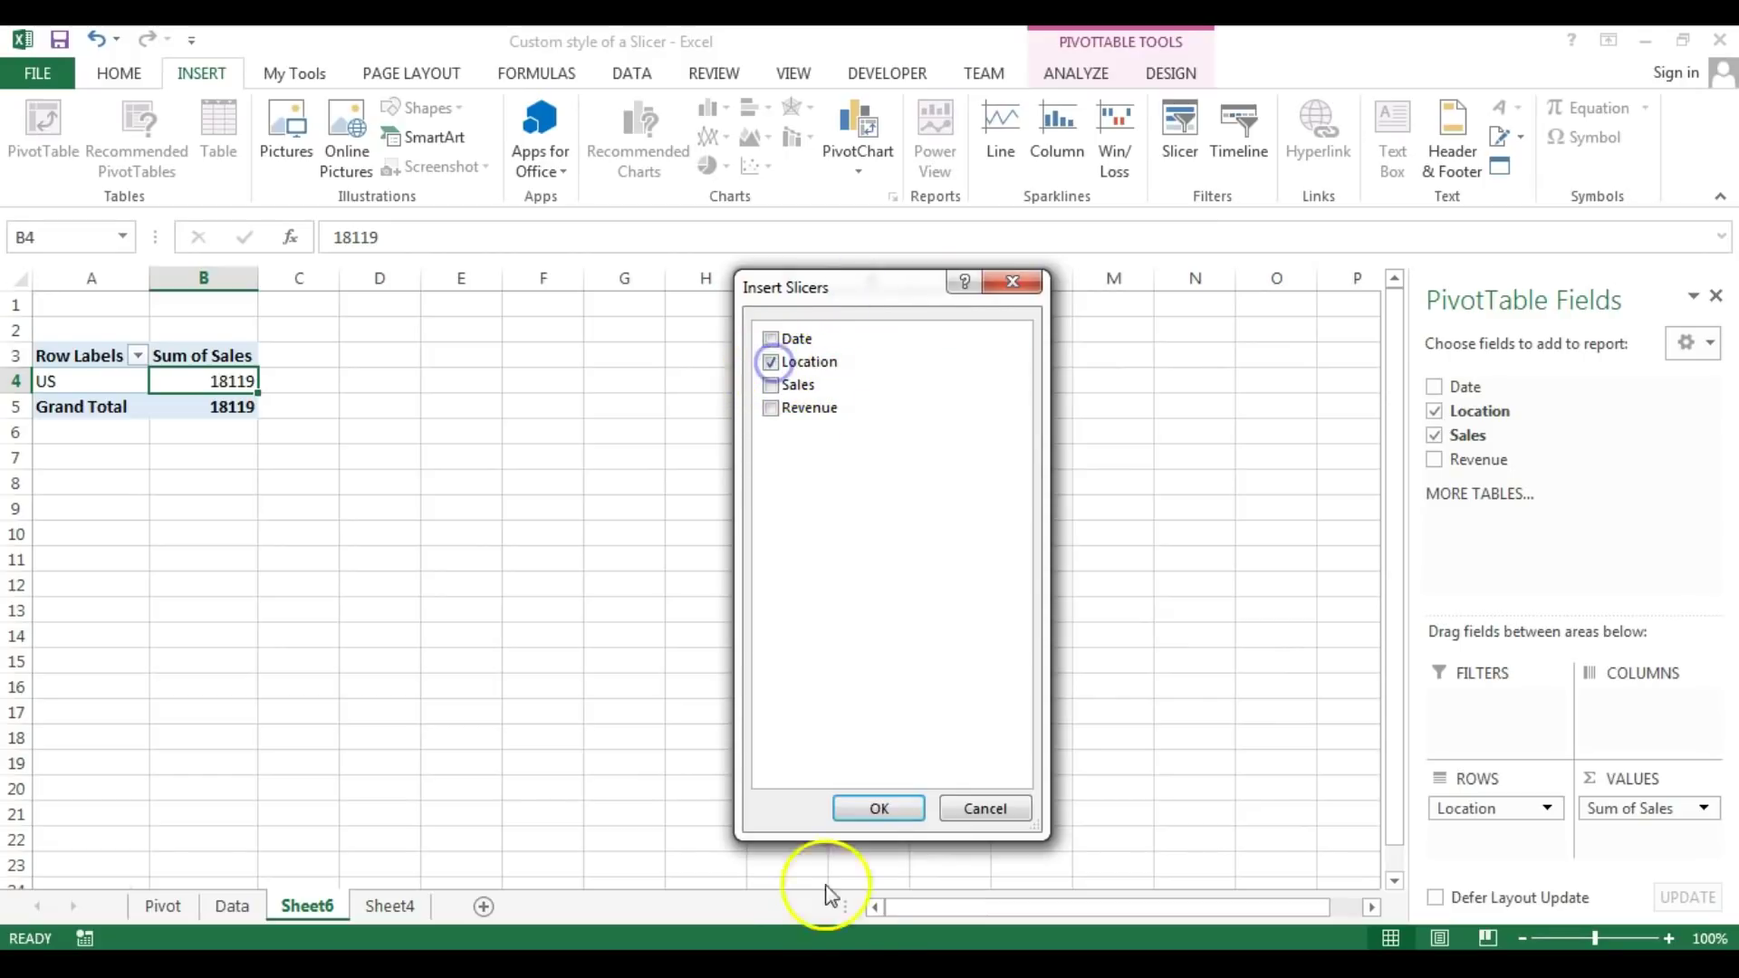
click(878, 806)
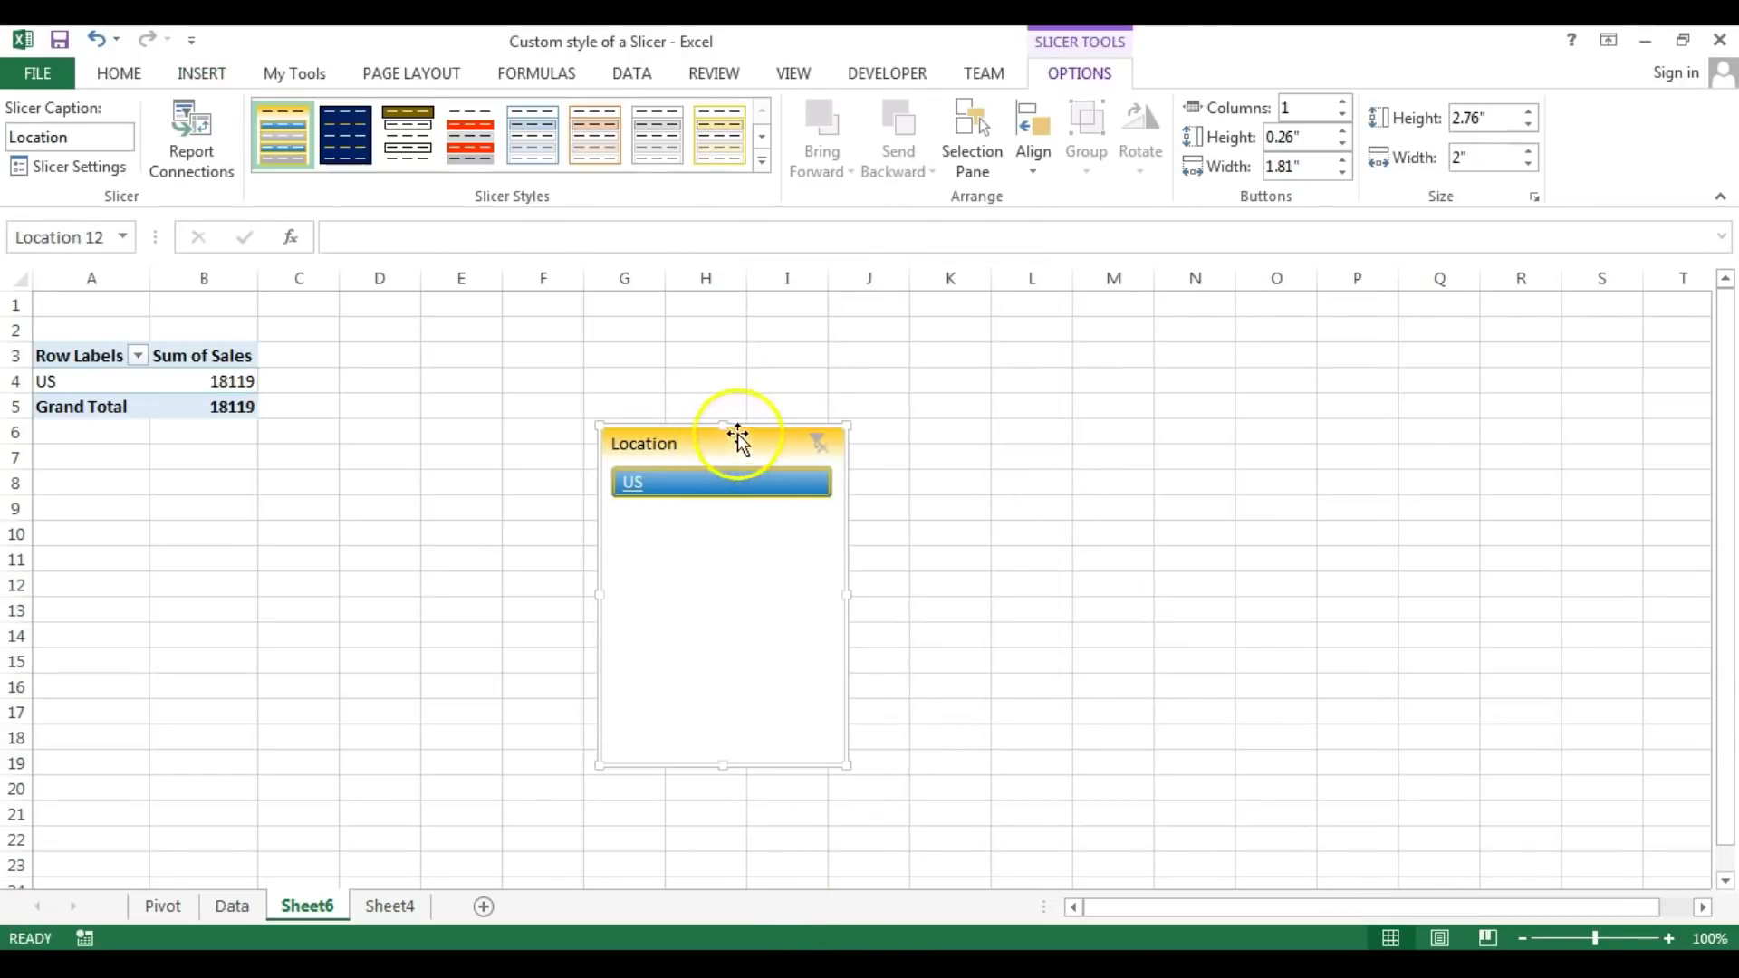
drag(776, 415, 843, 376)
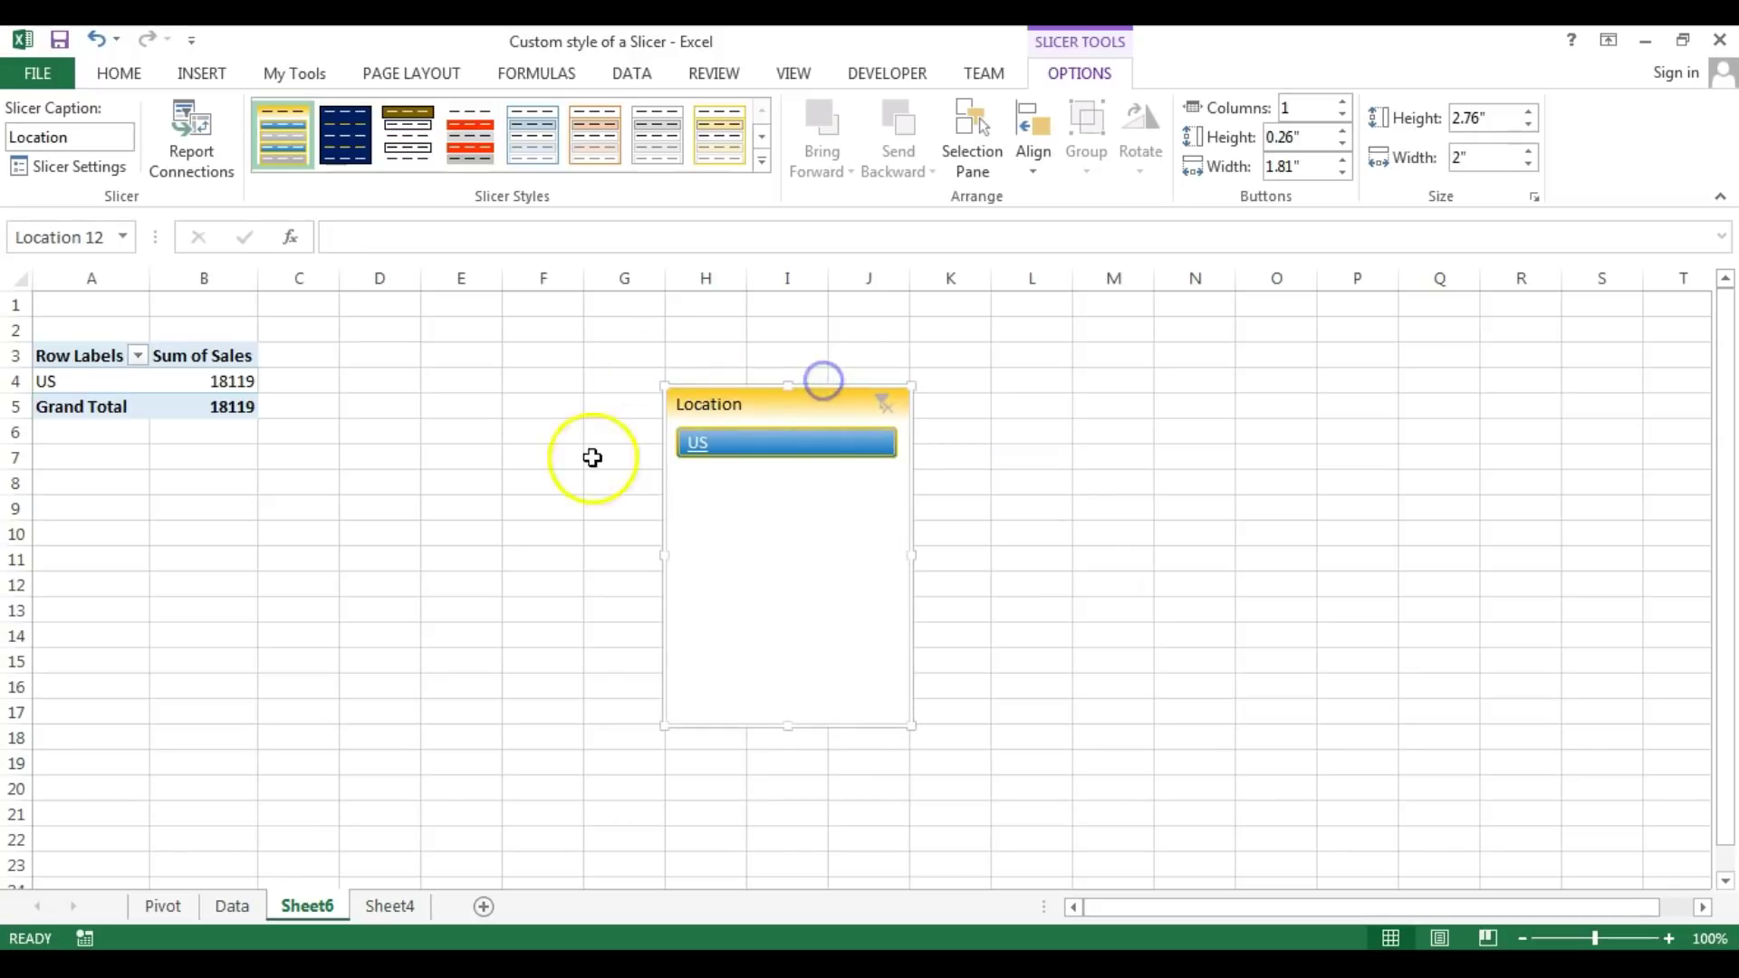
drag(780, 729, 790, 624)
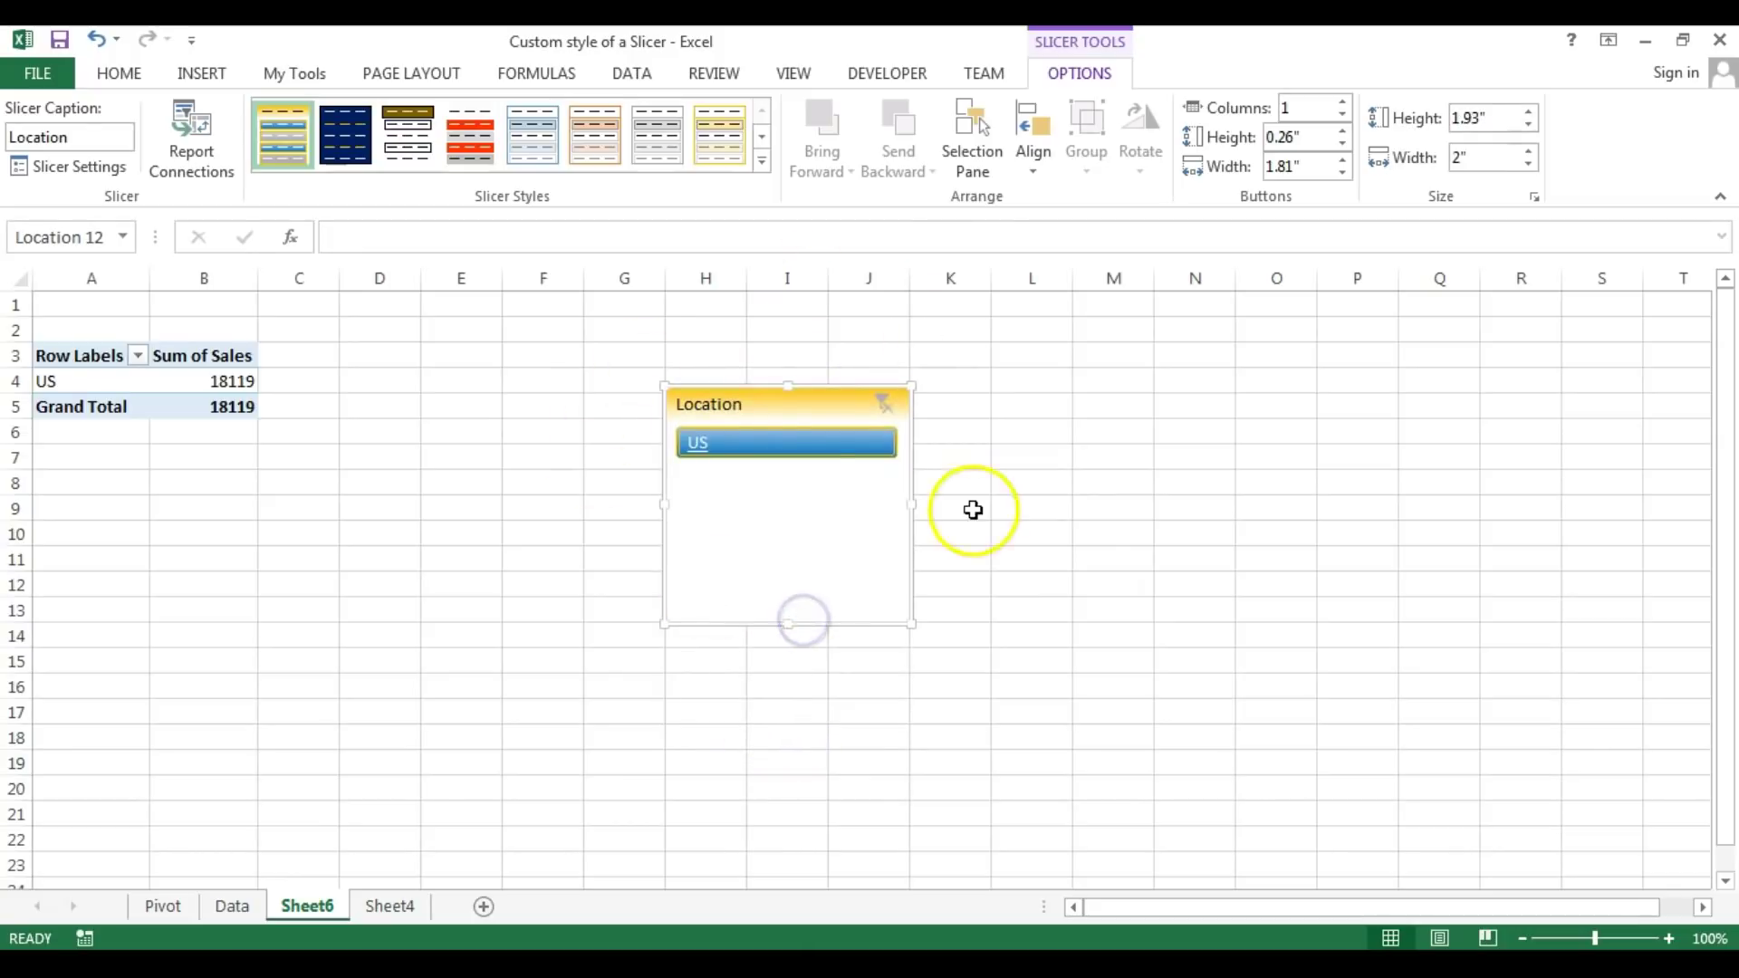
Apply the dark orange slicer style, then start a new custom style, Slicer Style 5.
click(761, 161)
click(347, 358)
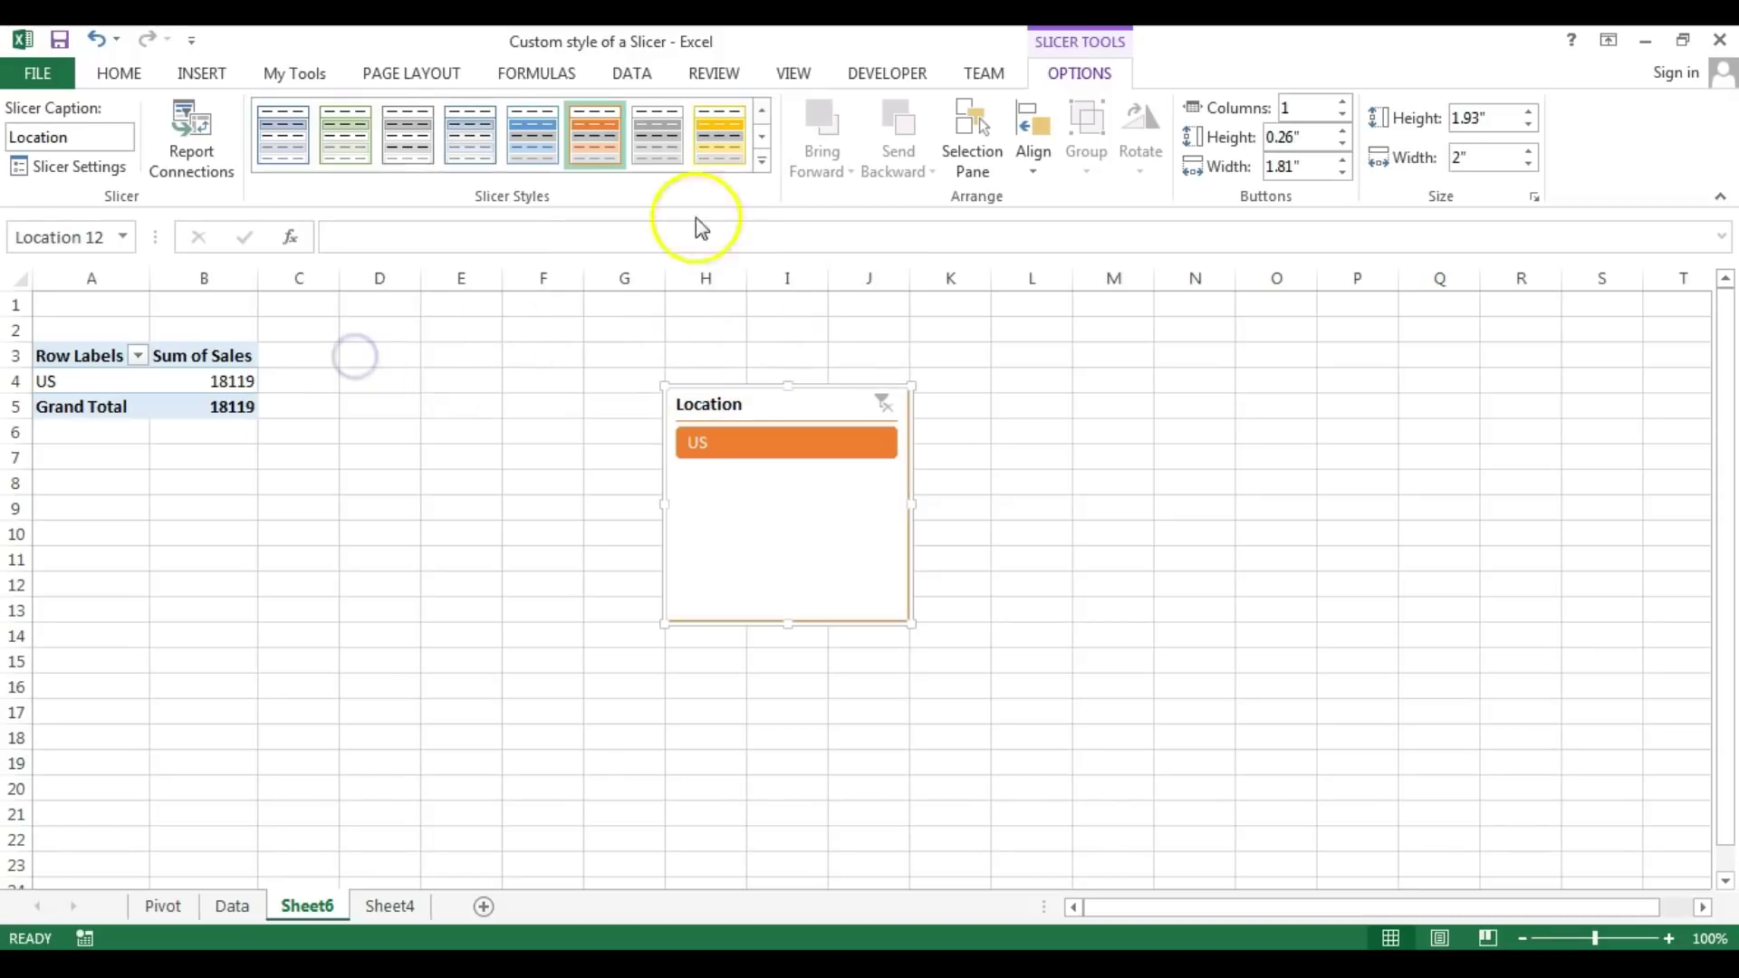
click(763, 161)
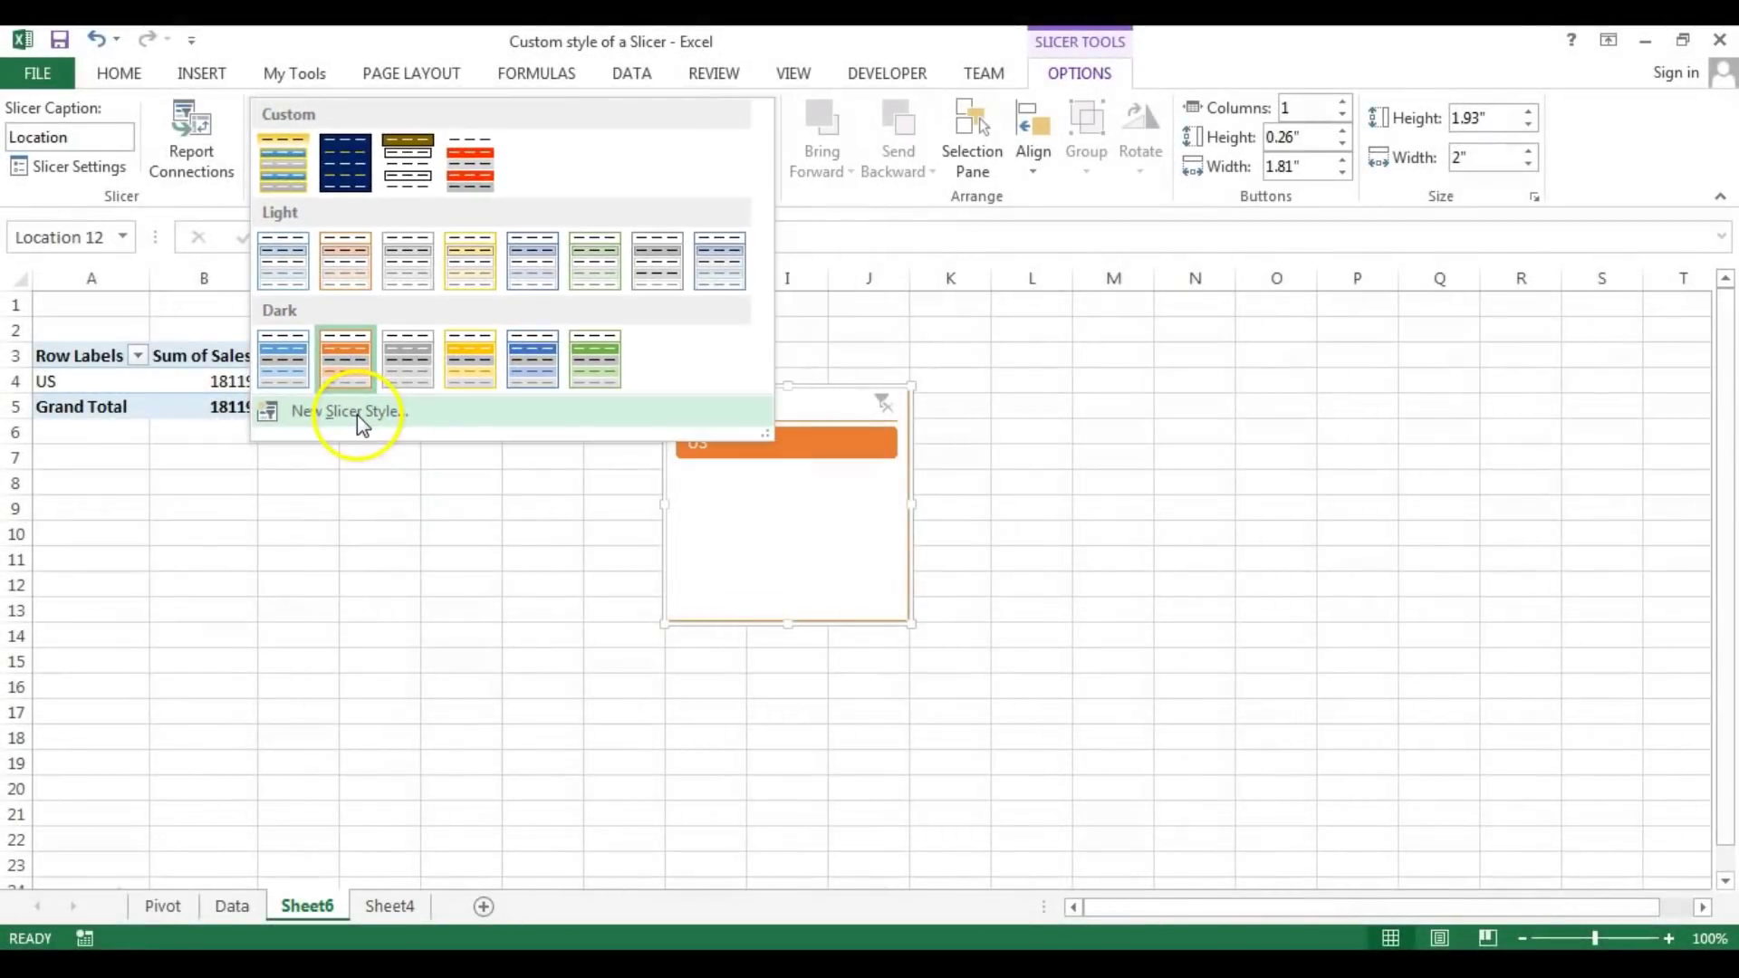
click(357, 414)
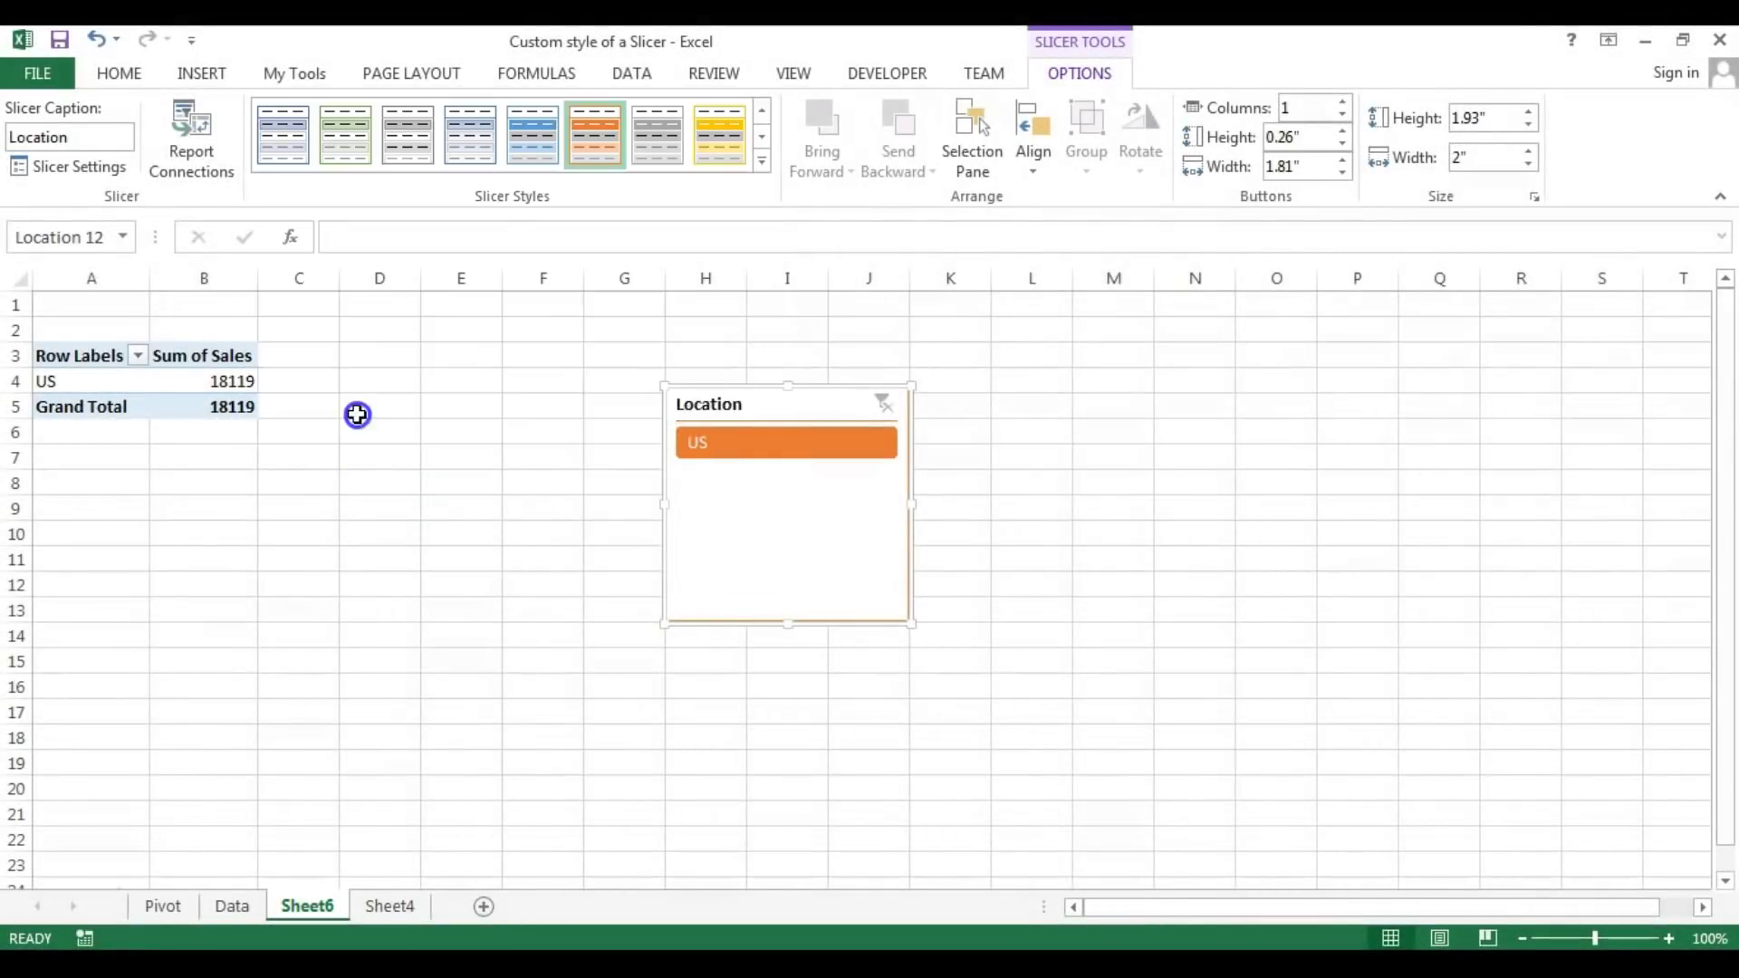
In the New Slicer Style dialog, select the Header element and open its Format dialog.
drag(797, 308, 1064, 233)
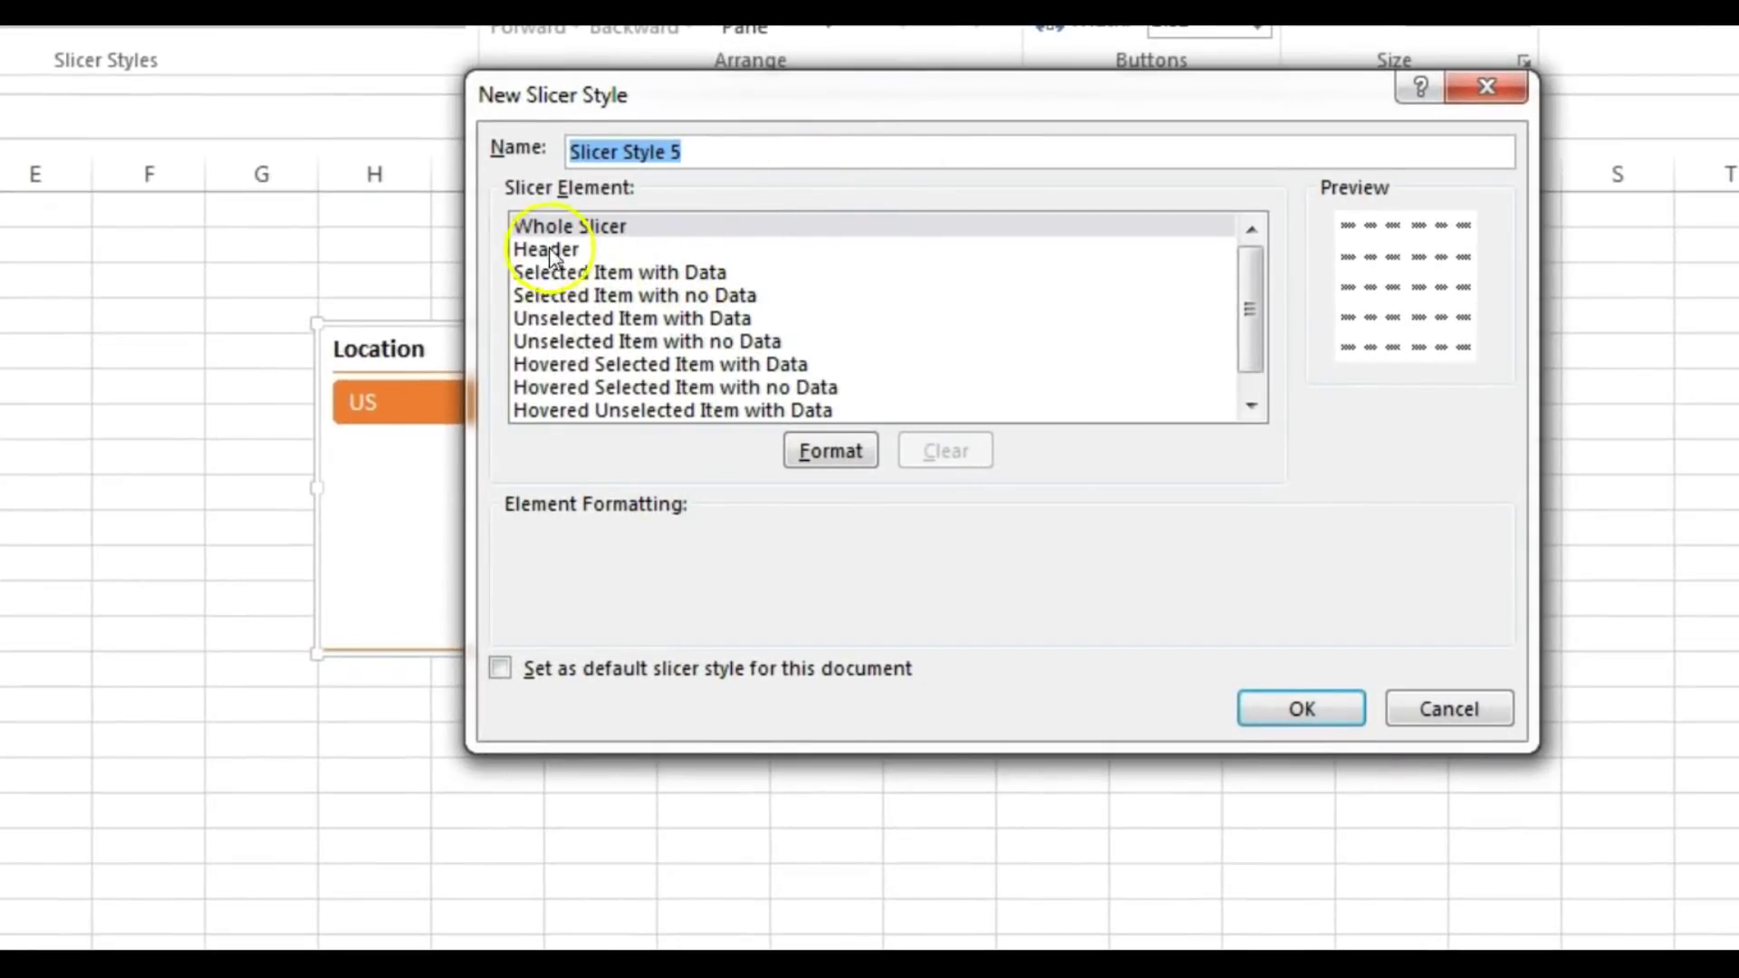
click(595, 226)
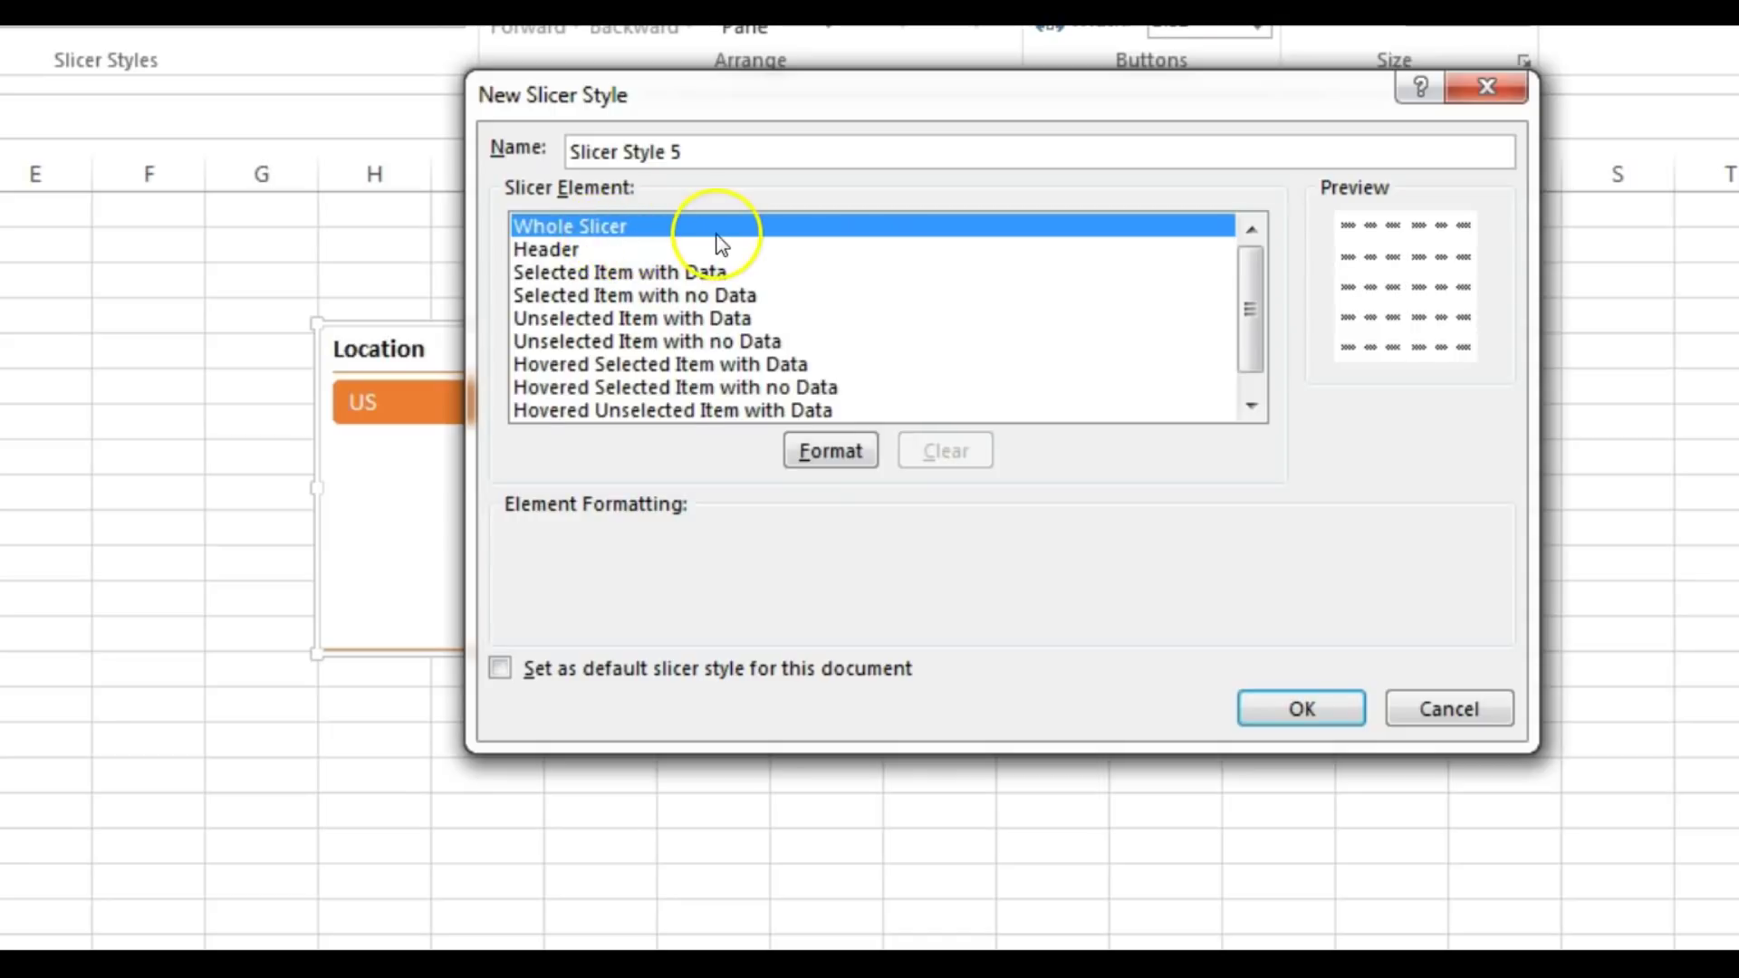
click(552, 257)
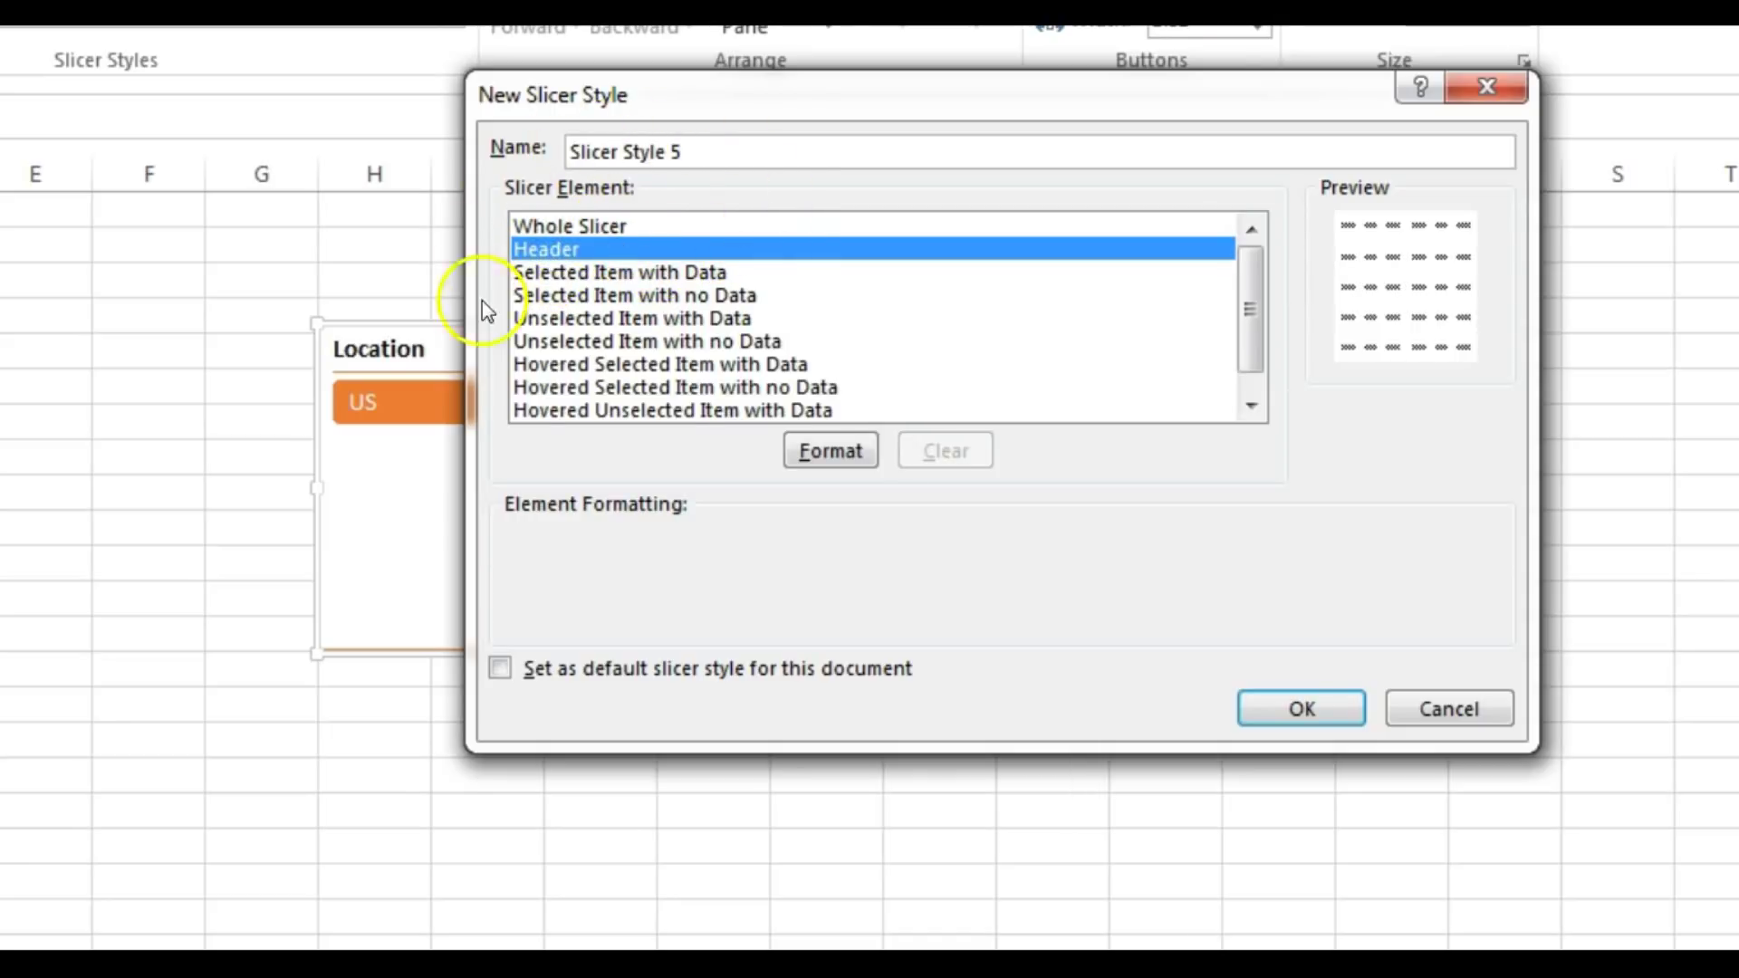
click(830, 450)
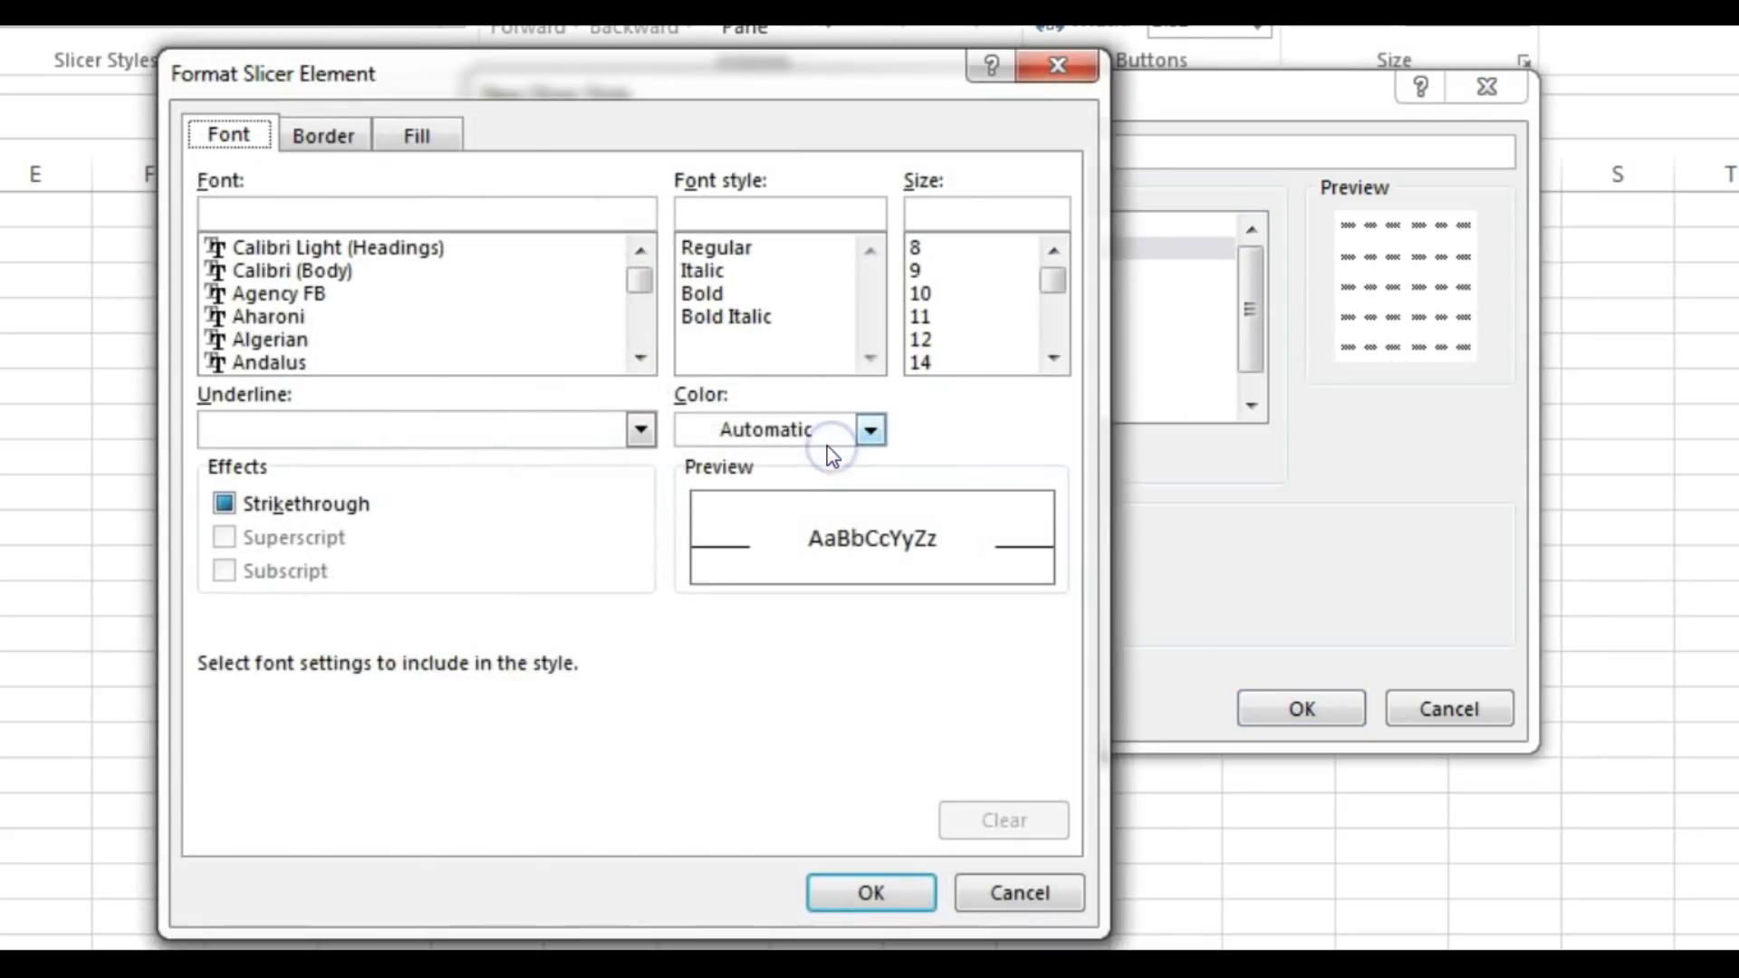
Set the header text to Arial Black, size 12.
drag(509, 86, 593, 79)
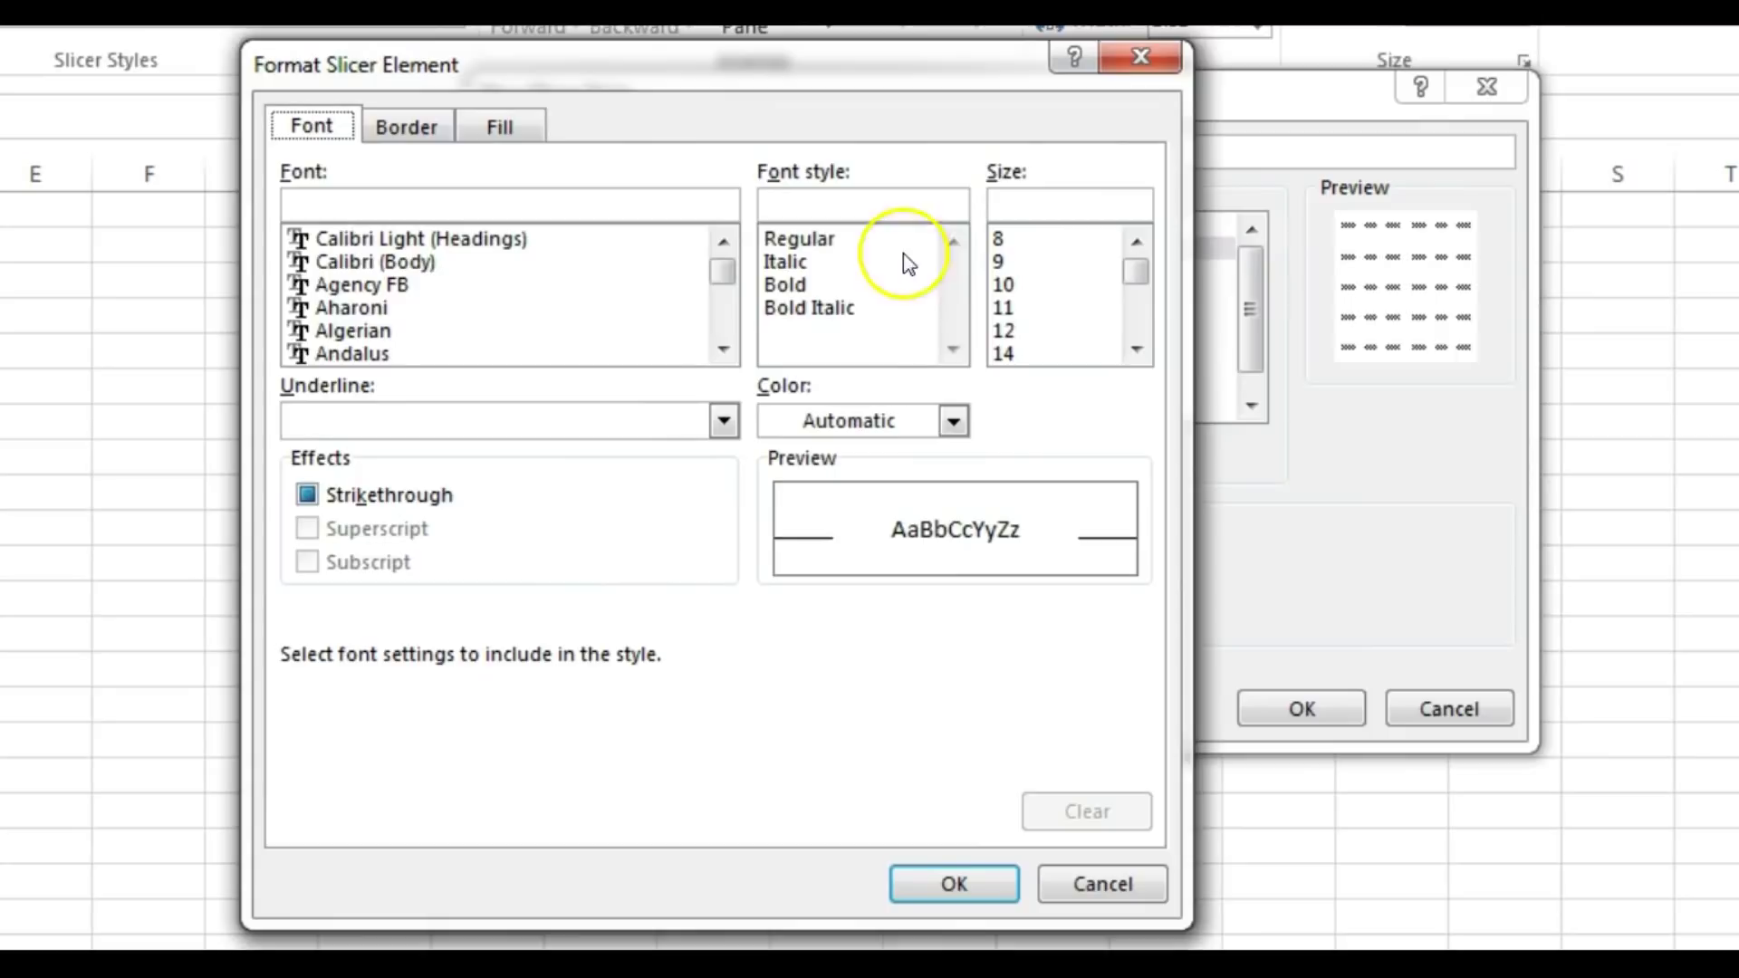
click(828, 286)
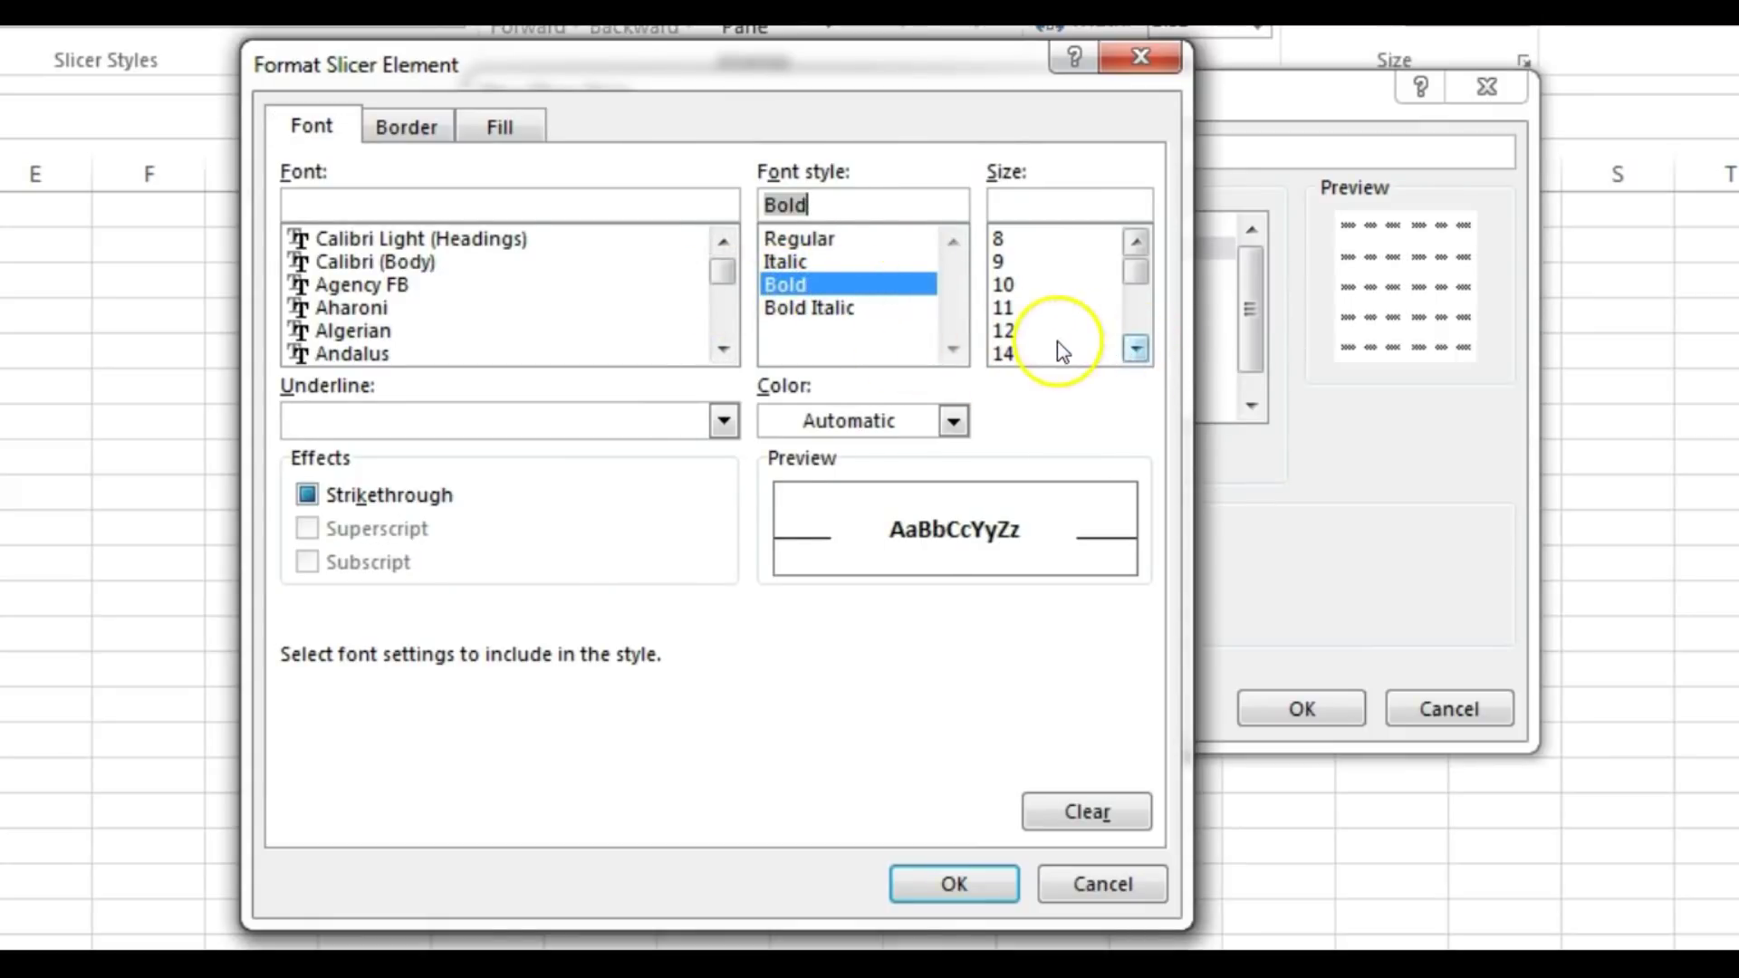
click(1003, 333)
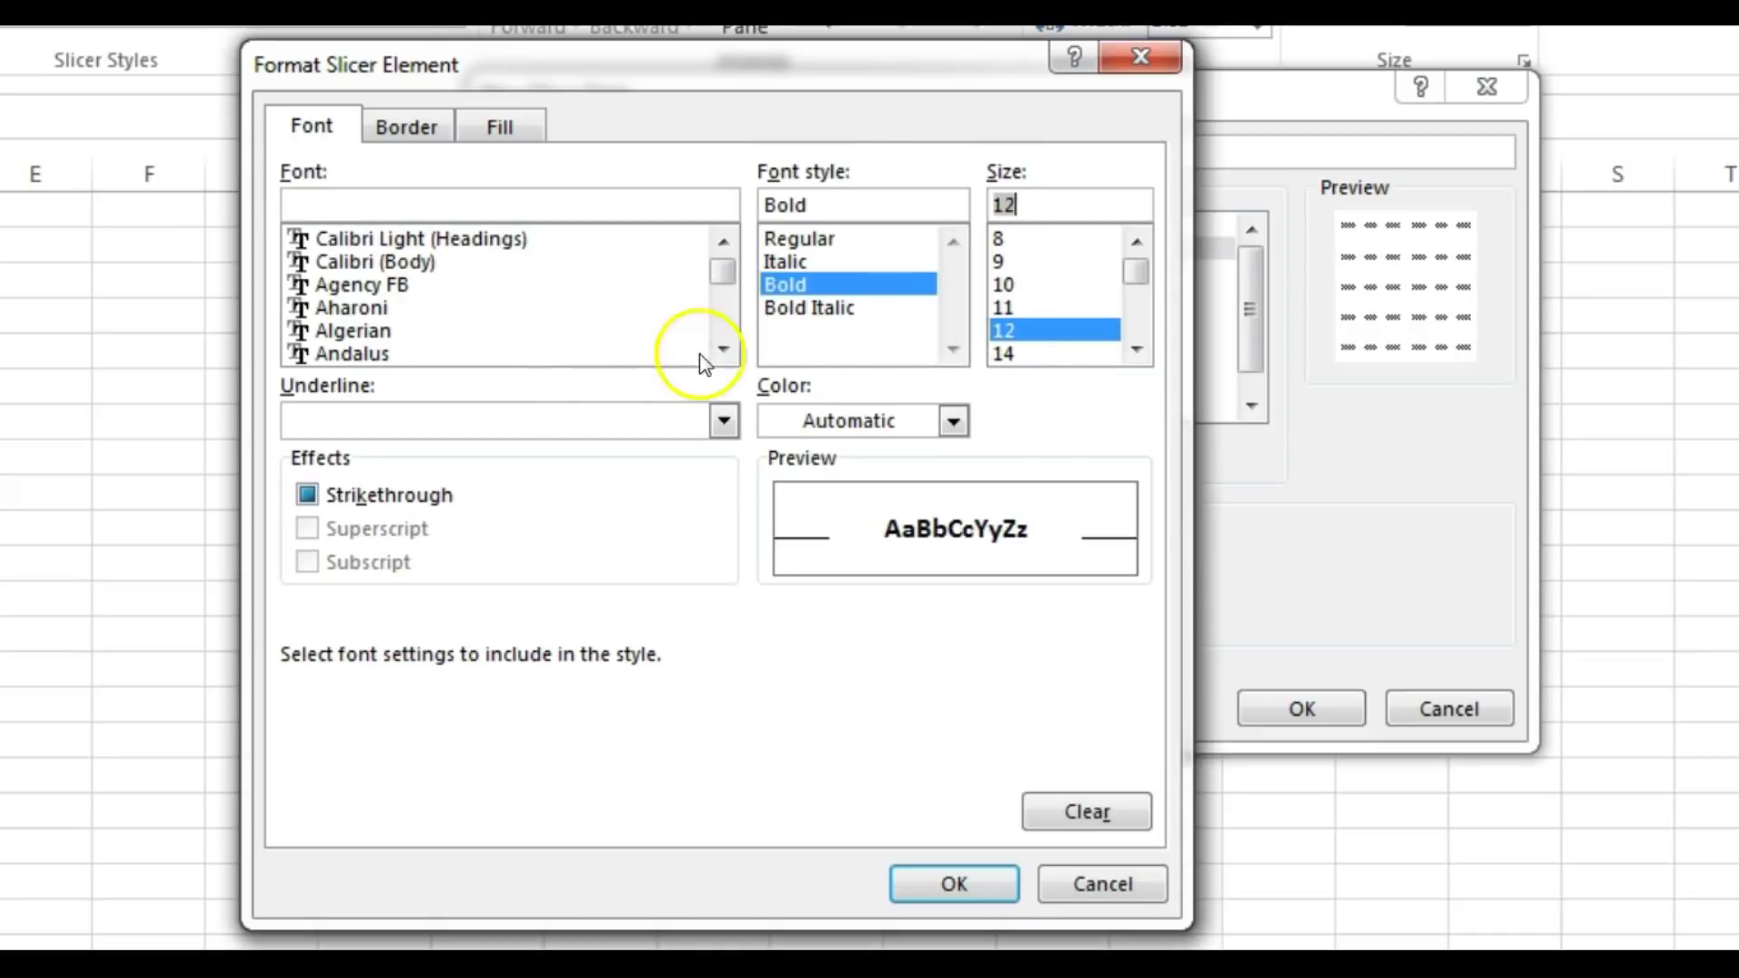
drag(721, 350, 721, 351)
click(357, 261)
click(850, 248)
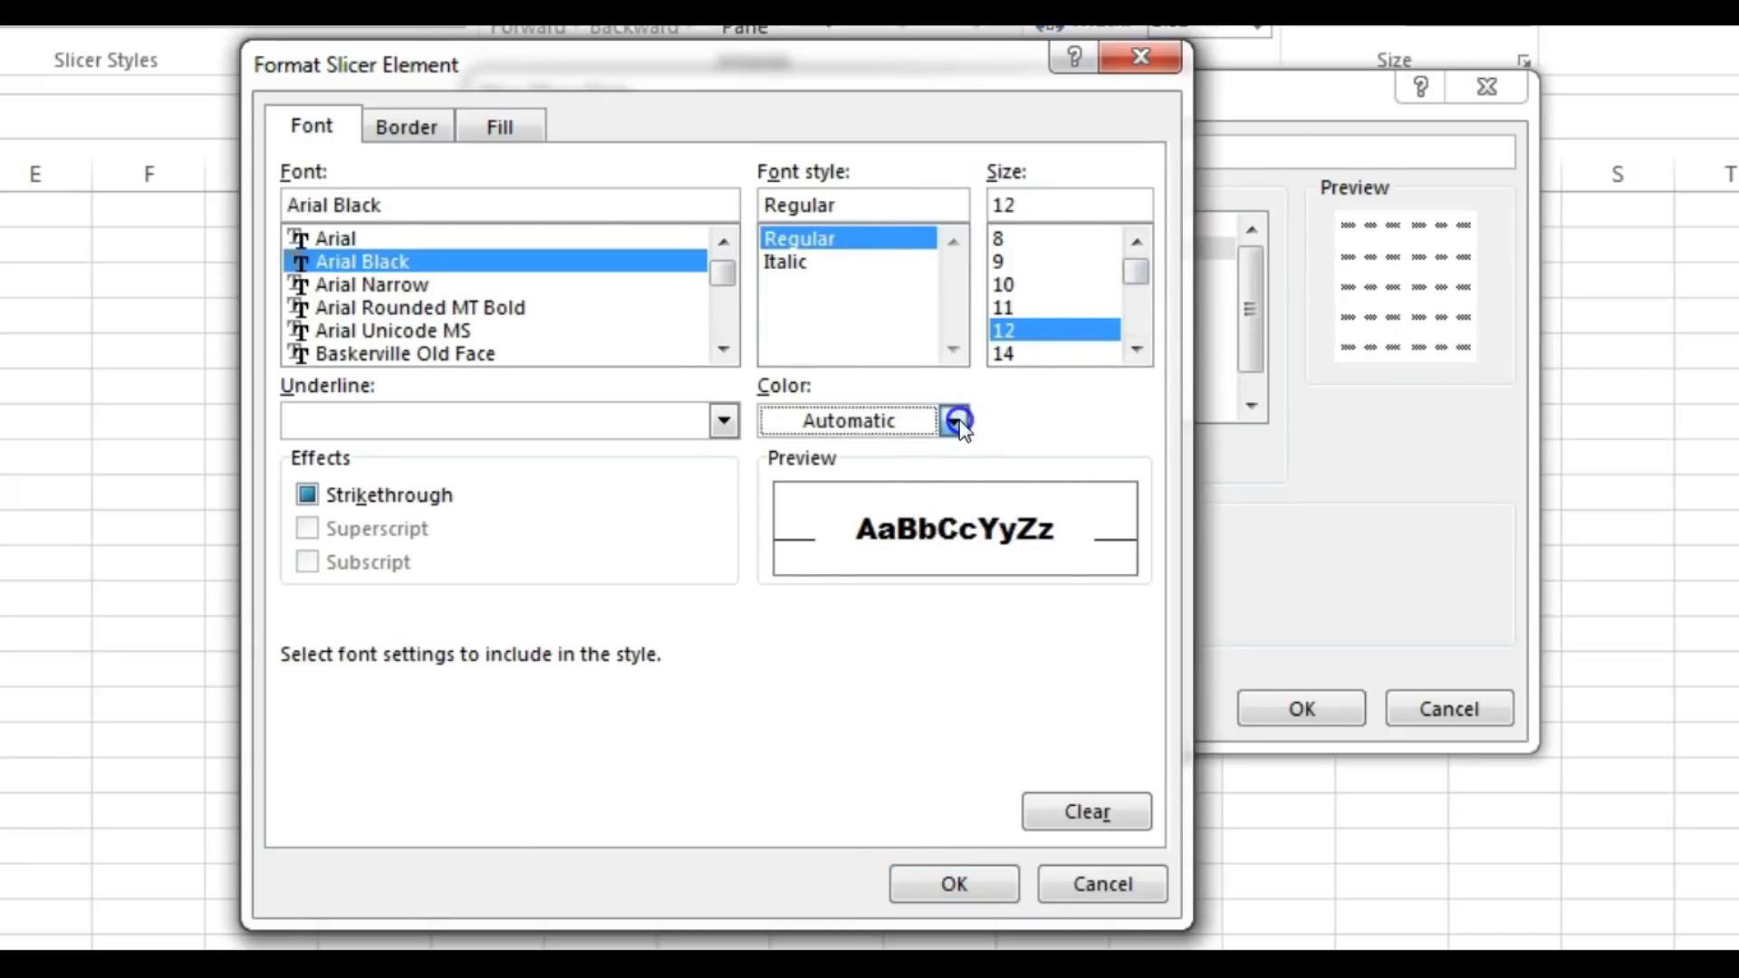
Colour the header text teal with a double underline and save the header formatting.
click(958, 422)
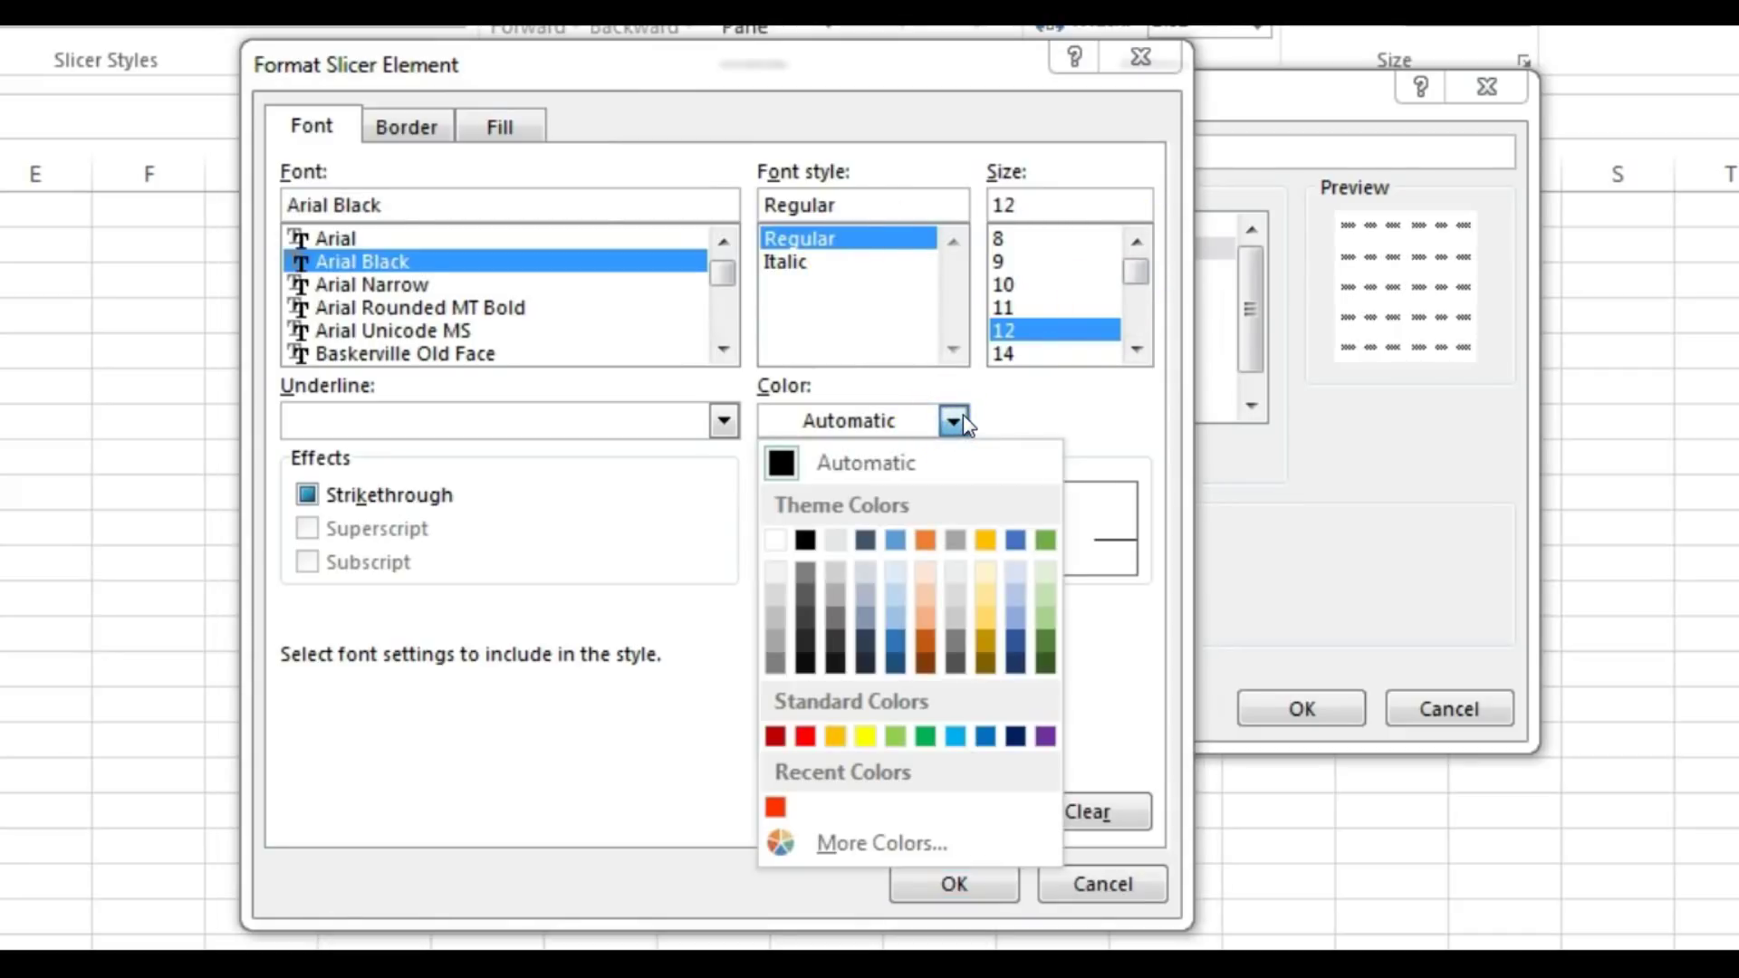
click(838, 850)
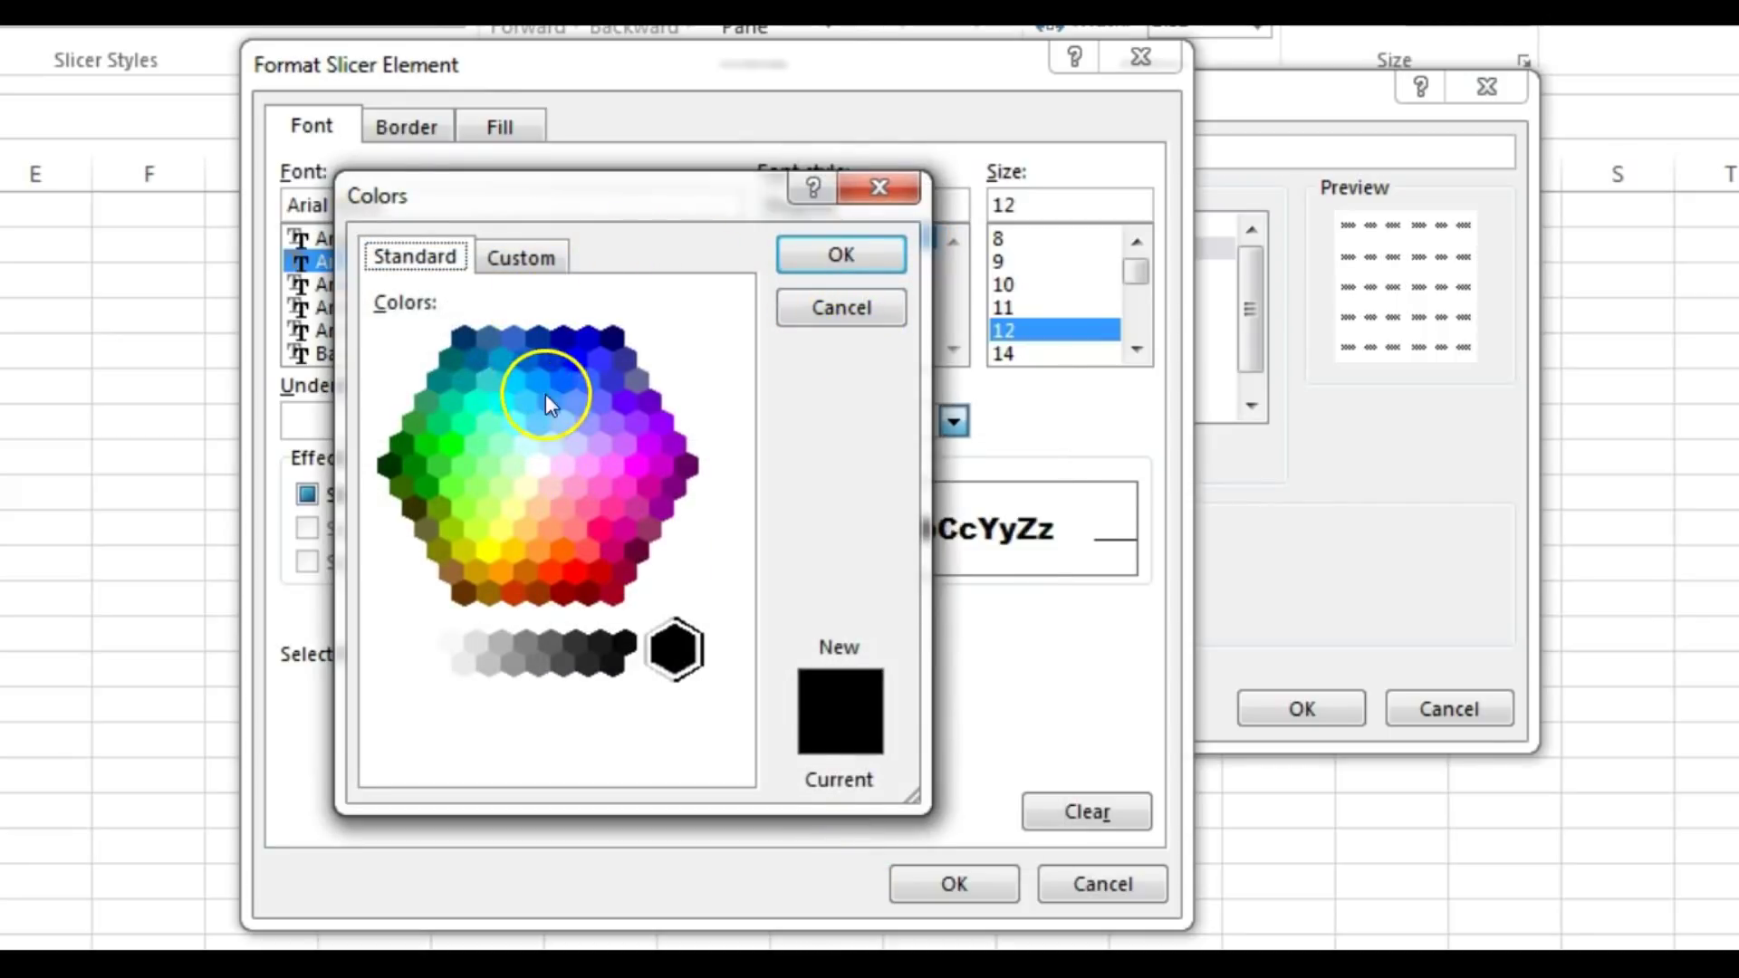
click(464, 389)
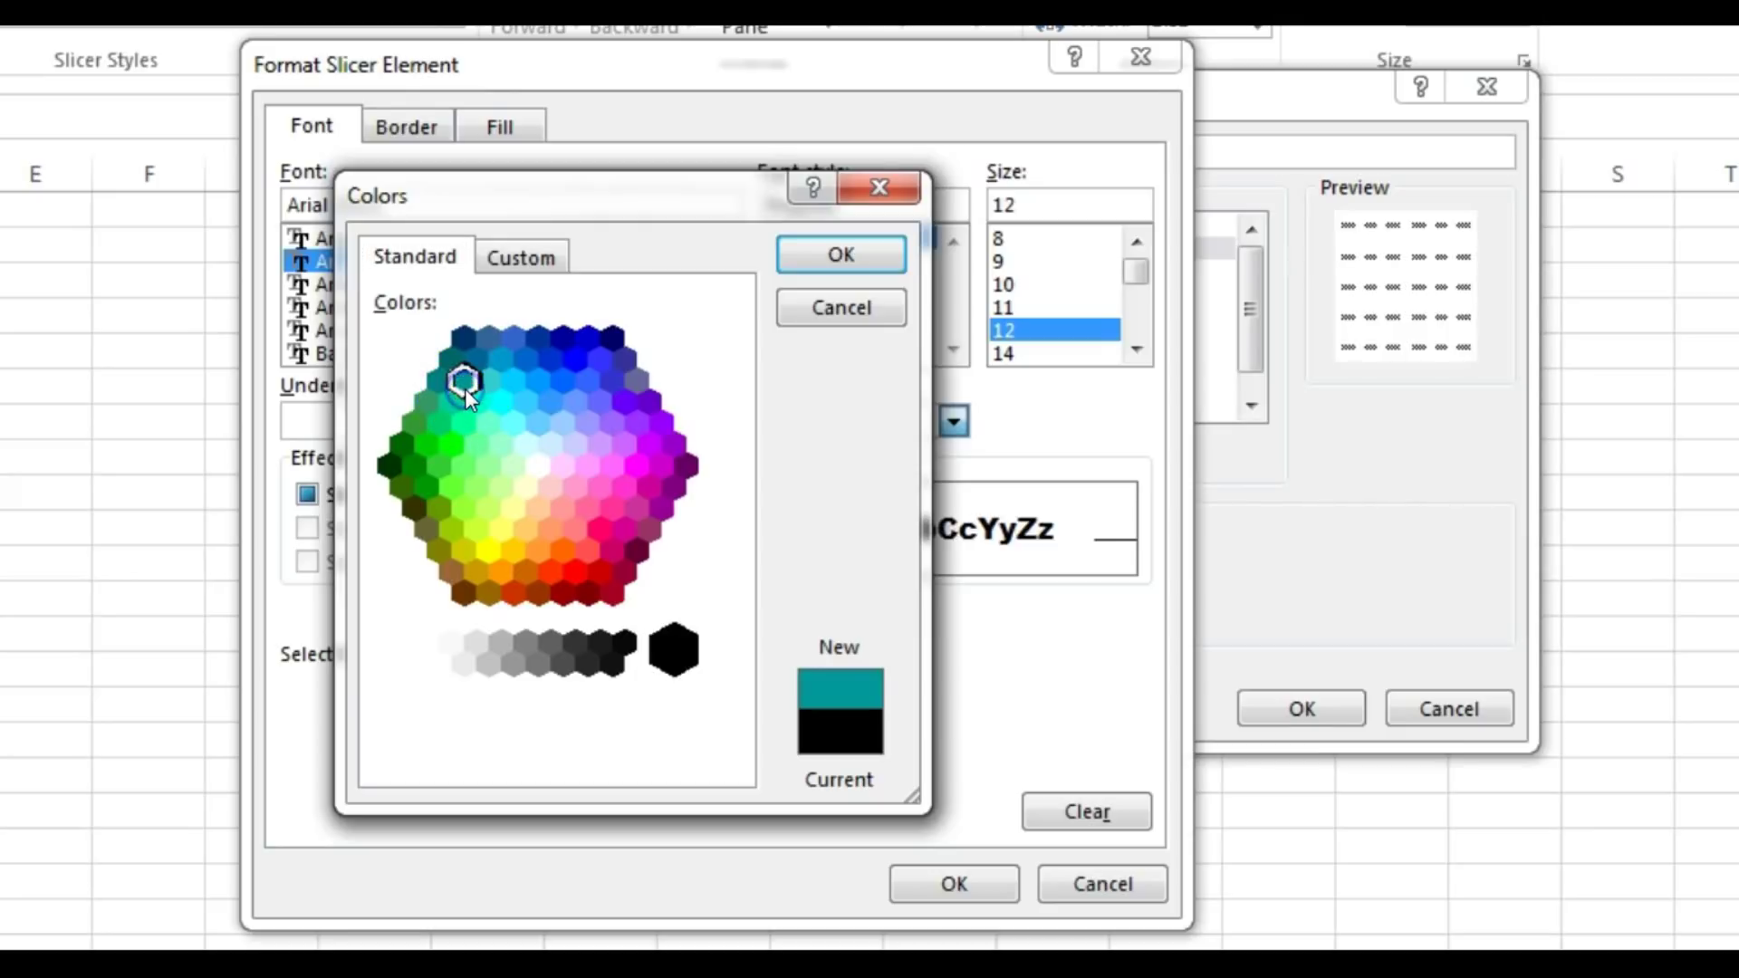
click(825, 262)
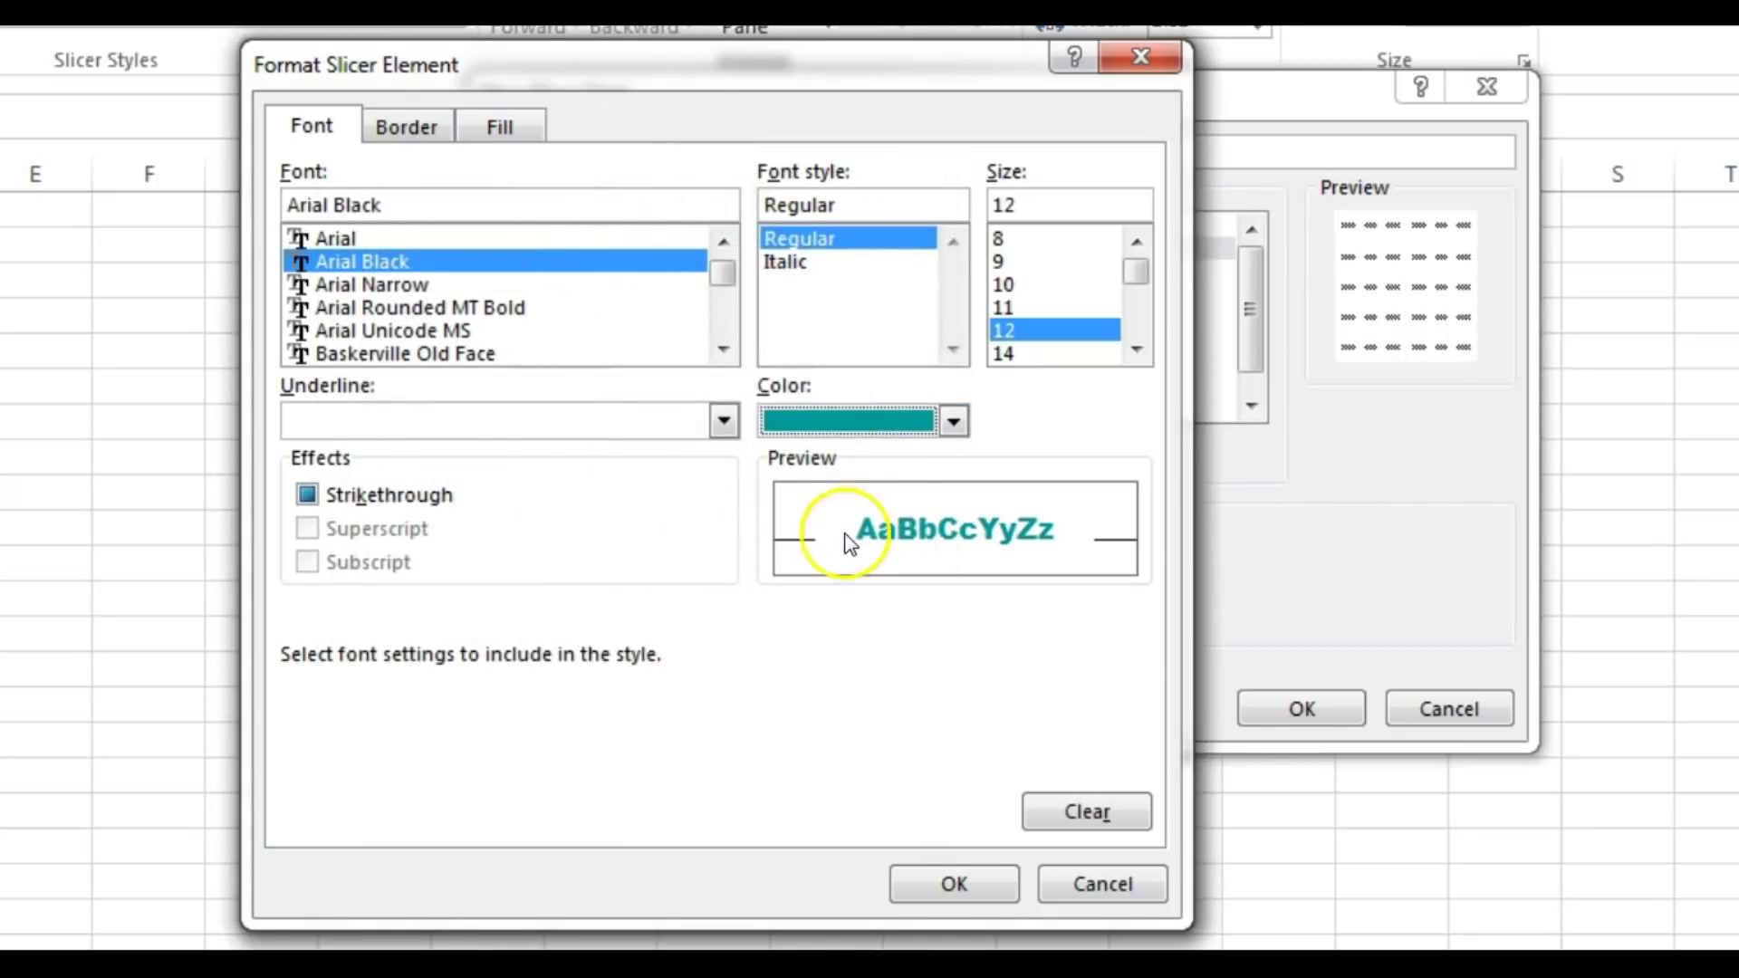
click(722, 420)
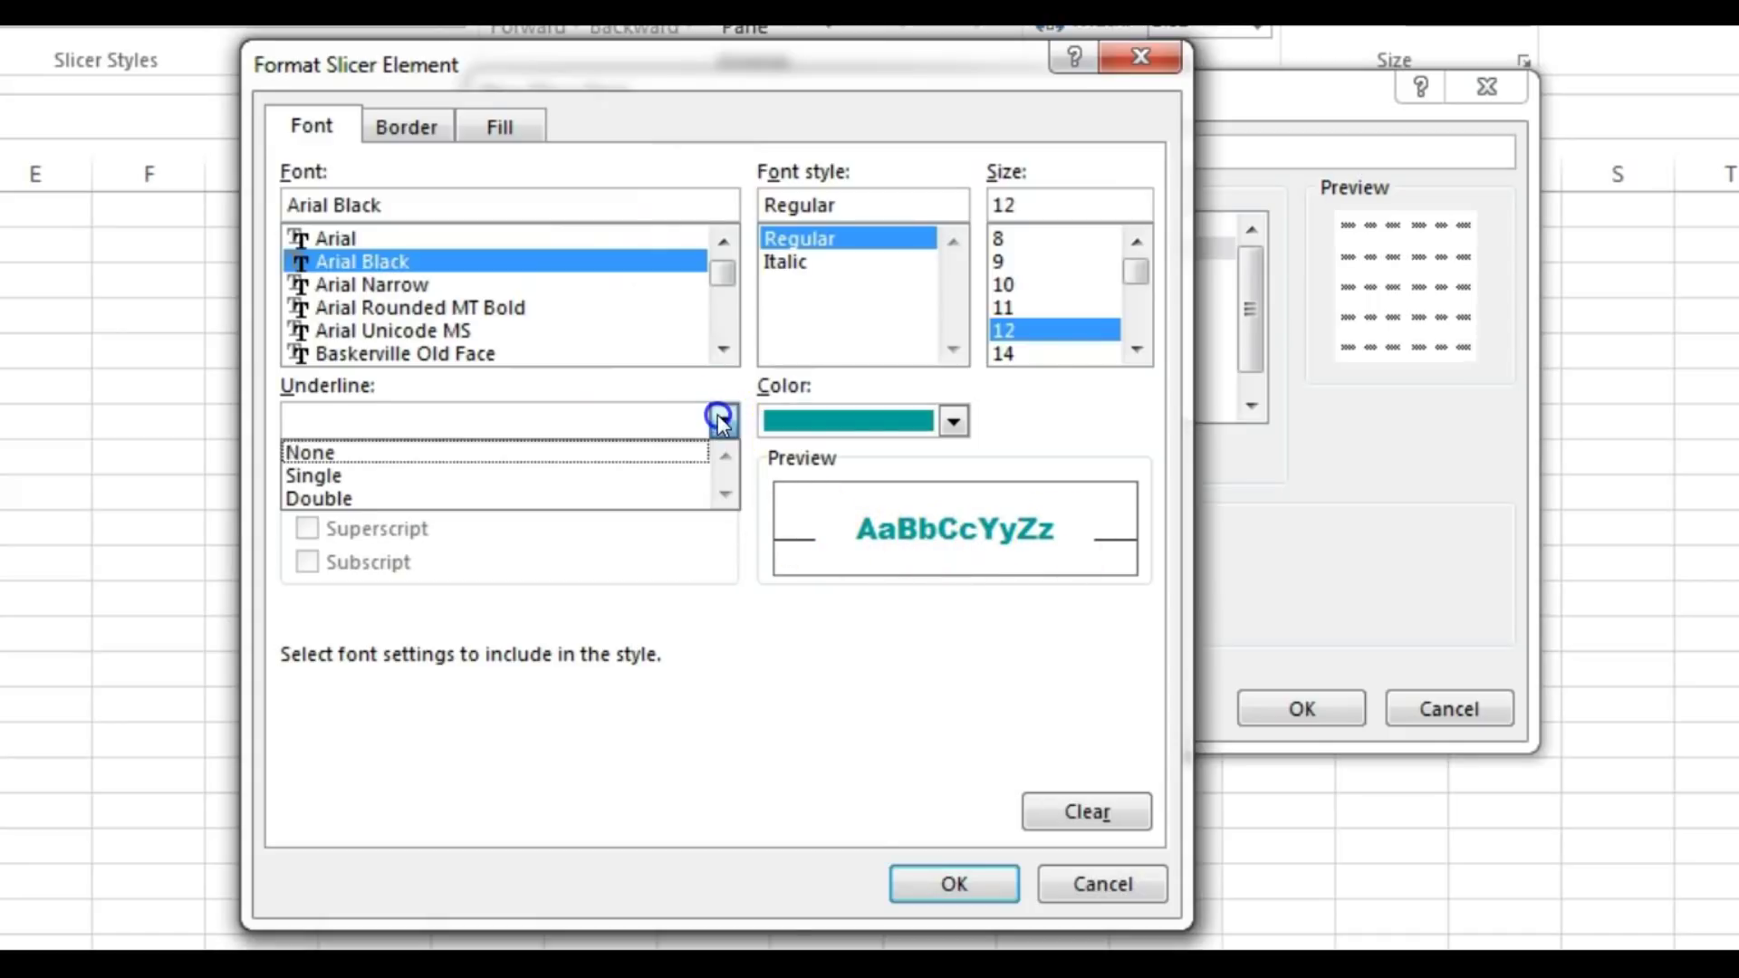
click(362, 497)
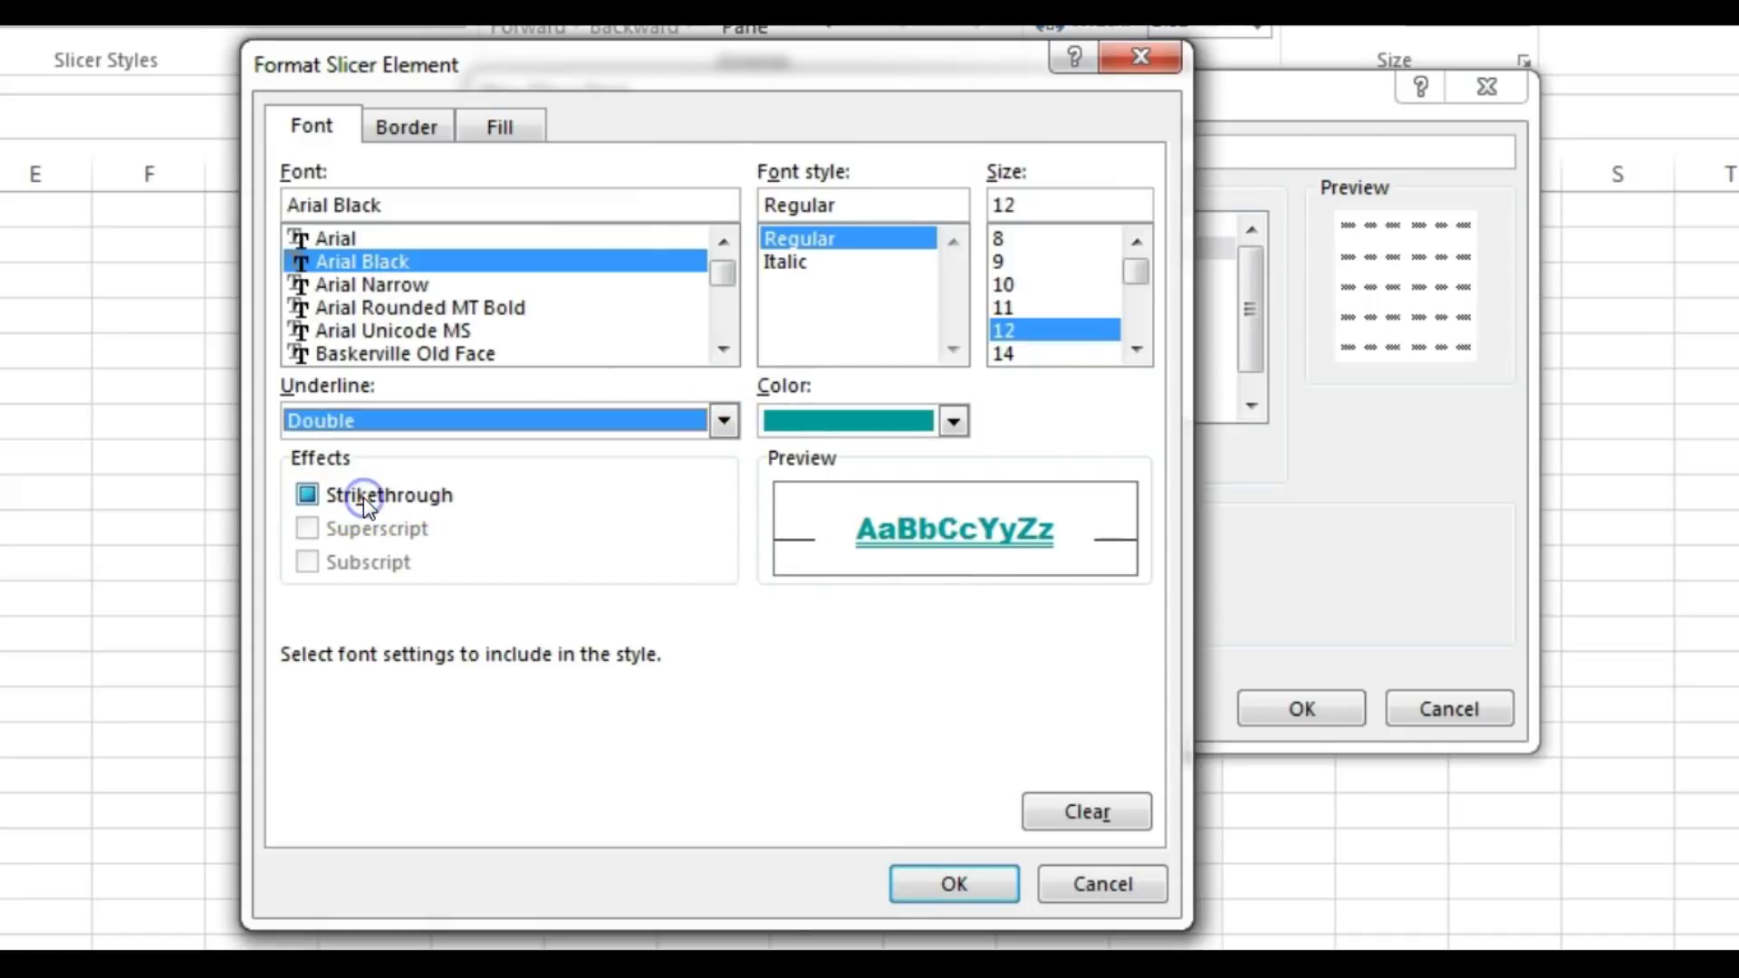
click(955, 884)
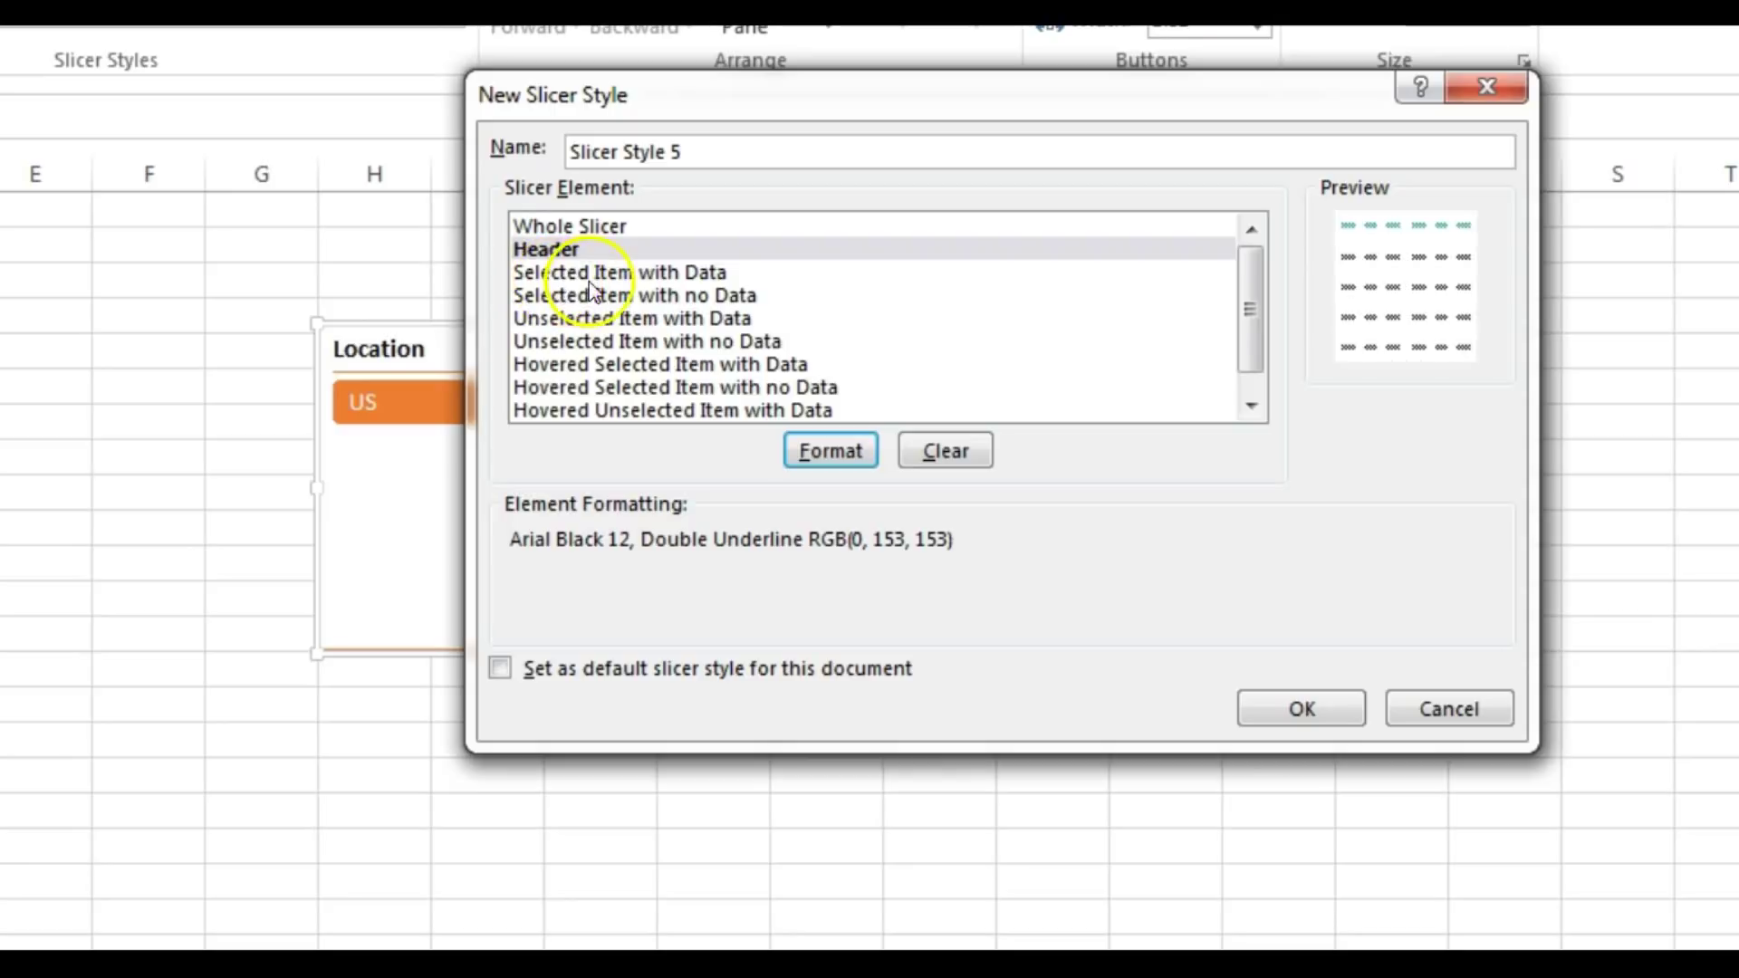
Select the Selected Item with Data element and open its Format dialog.
click(615, 282)
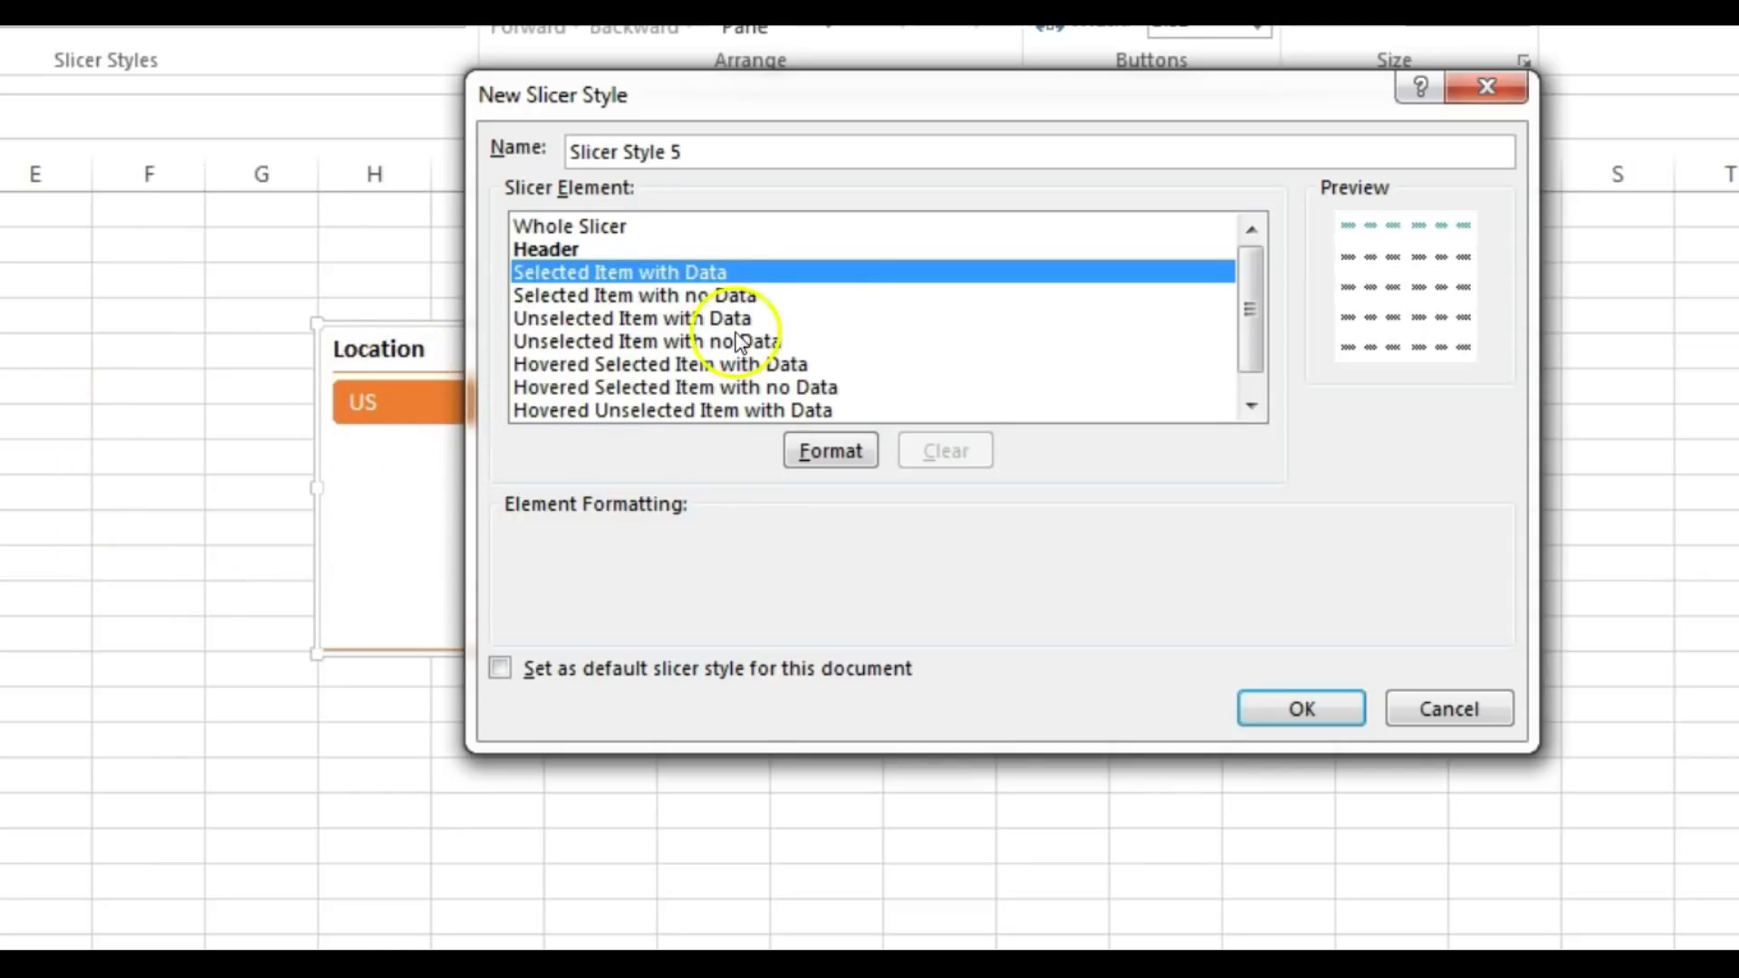
click(827, 456)
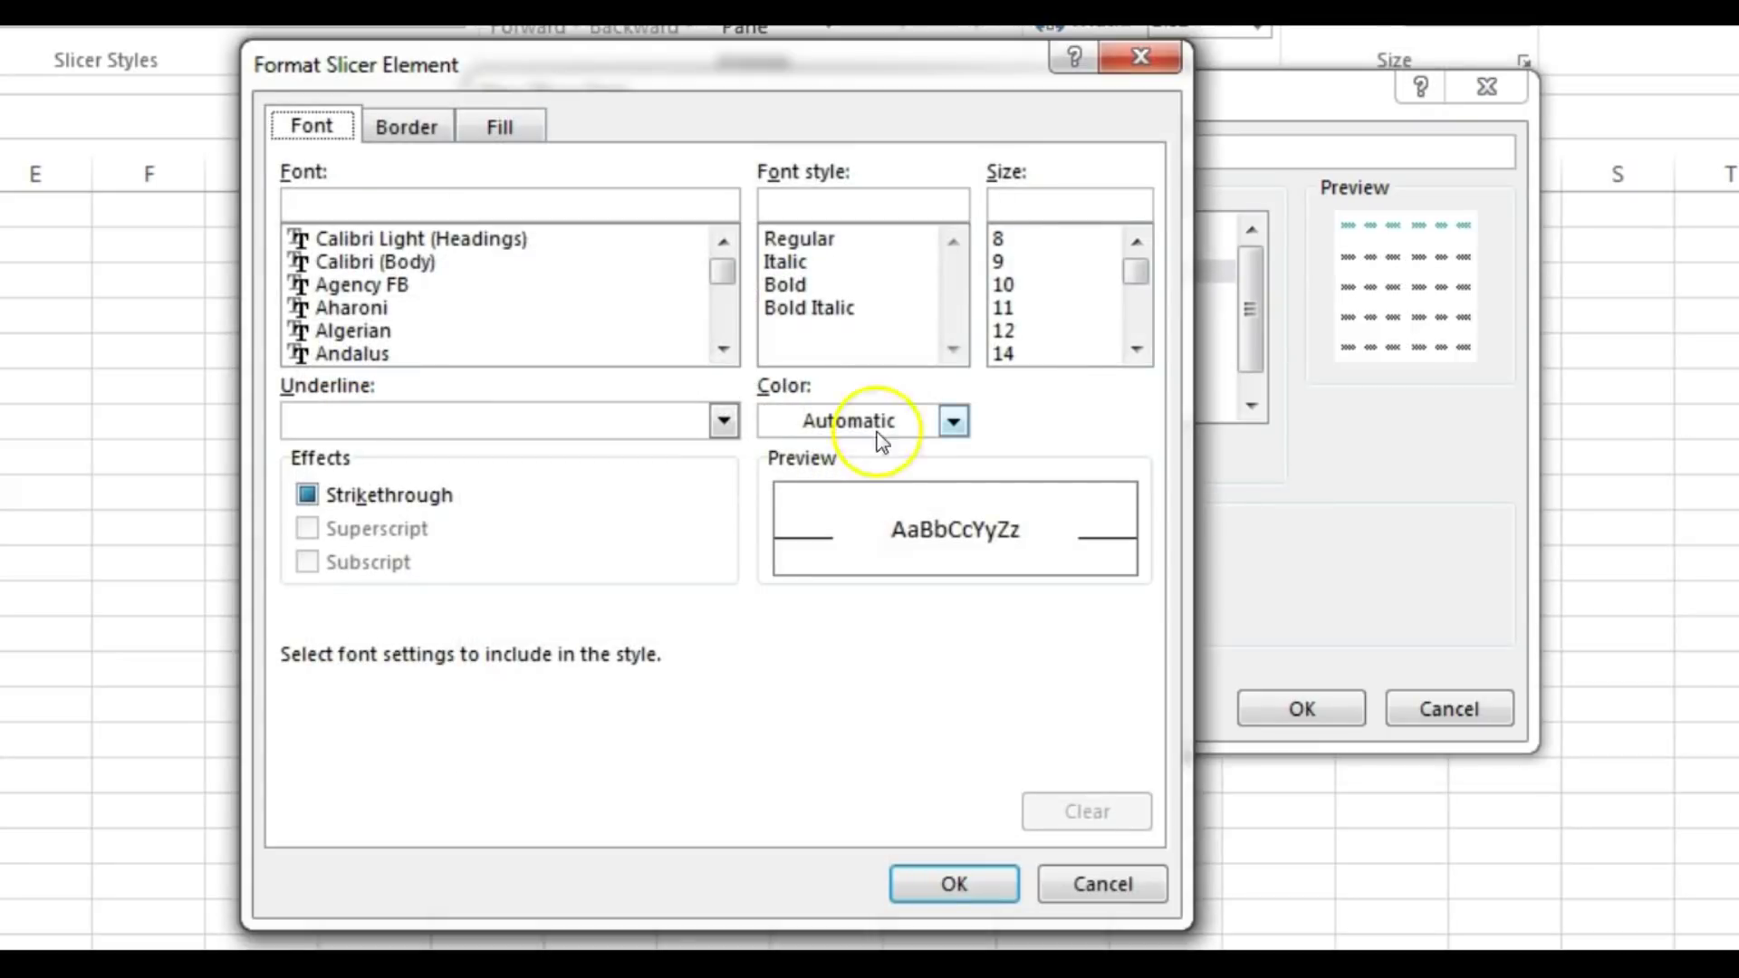
Make selected-item text bold, size 11 and gold, then open the Fill Effects gradient options.
click(786, 262)
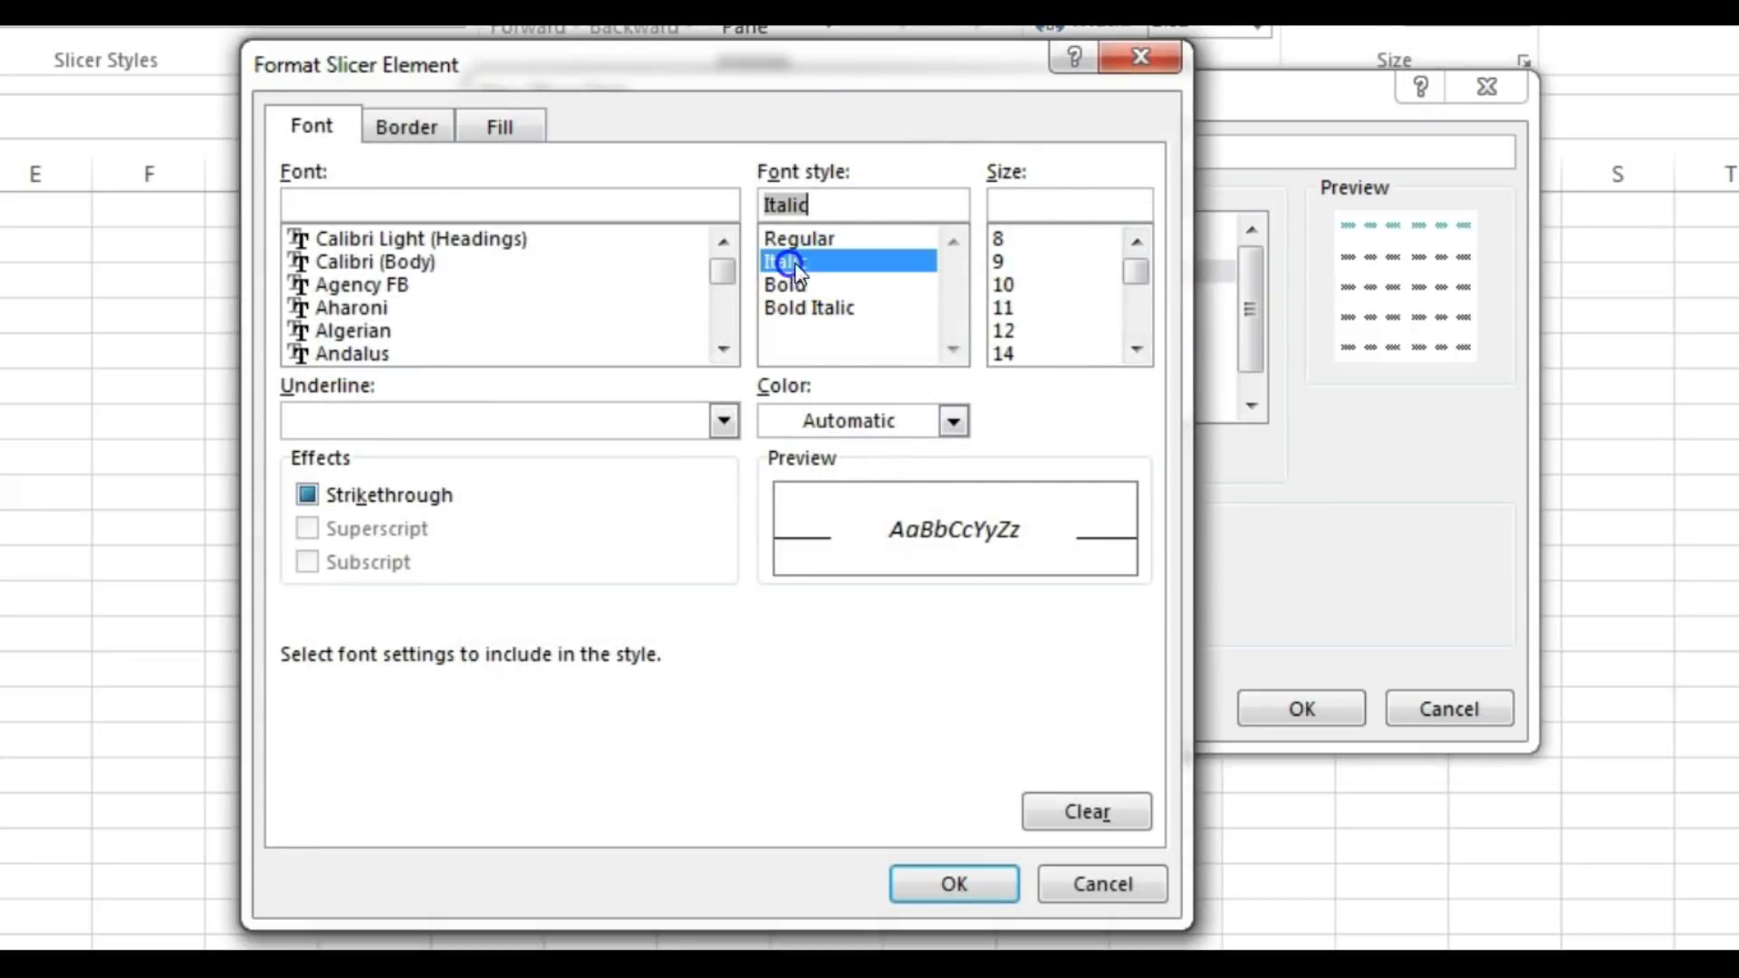
click(786, 284)
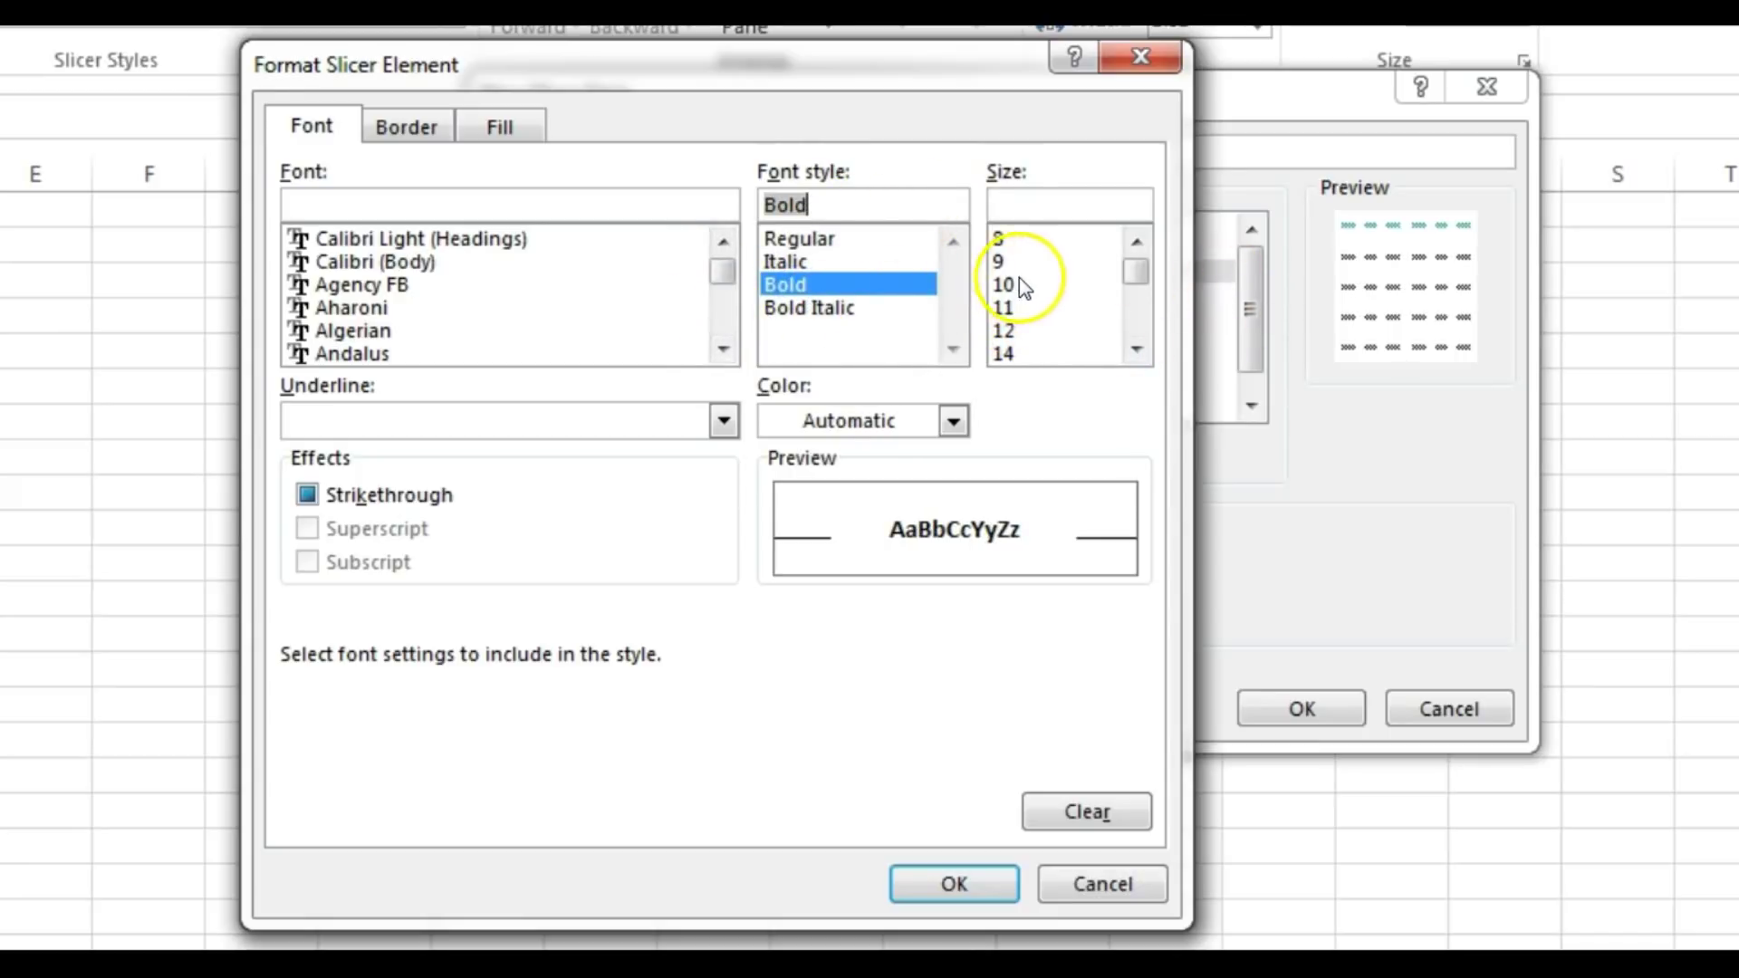
click(1009, 309)
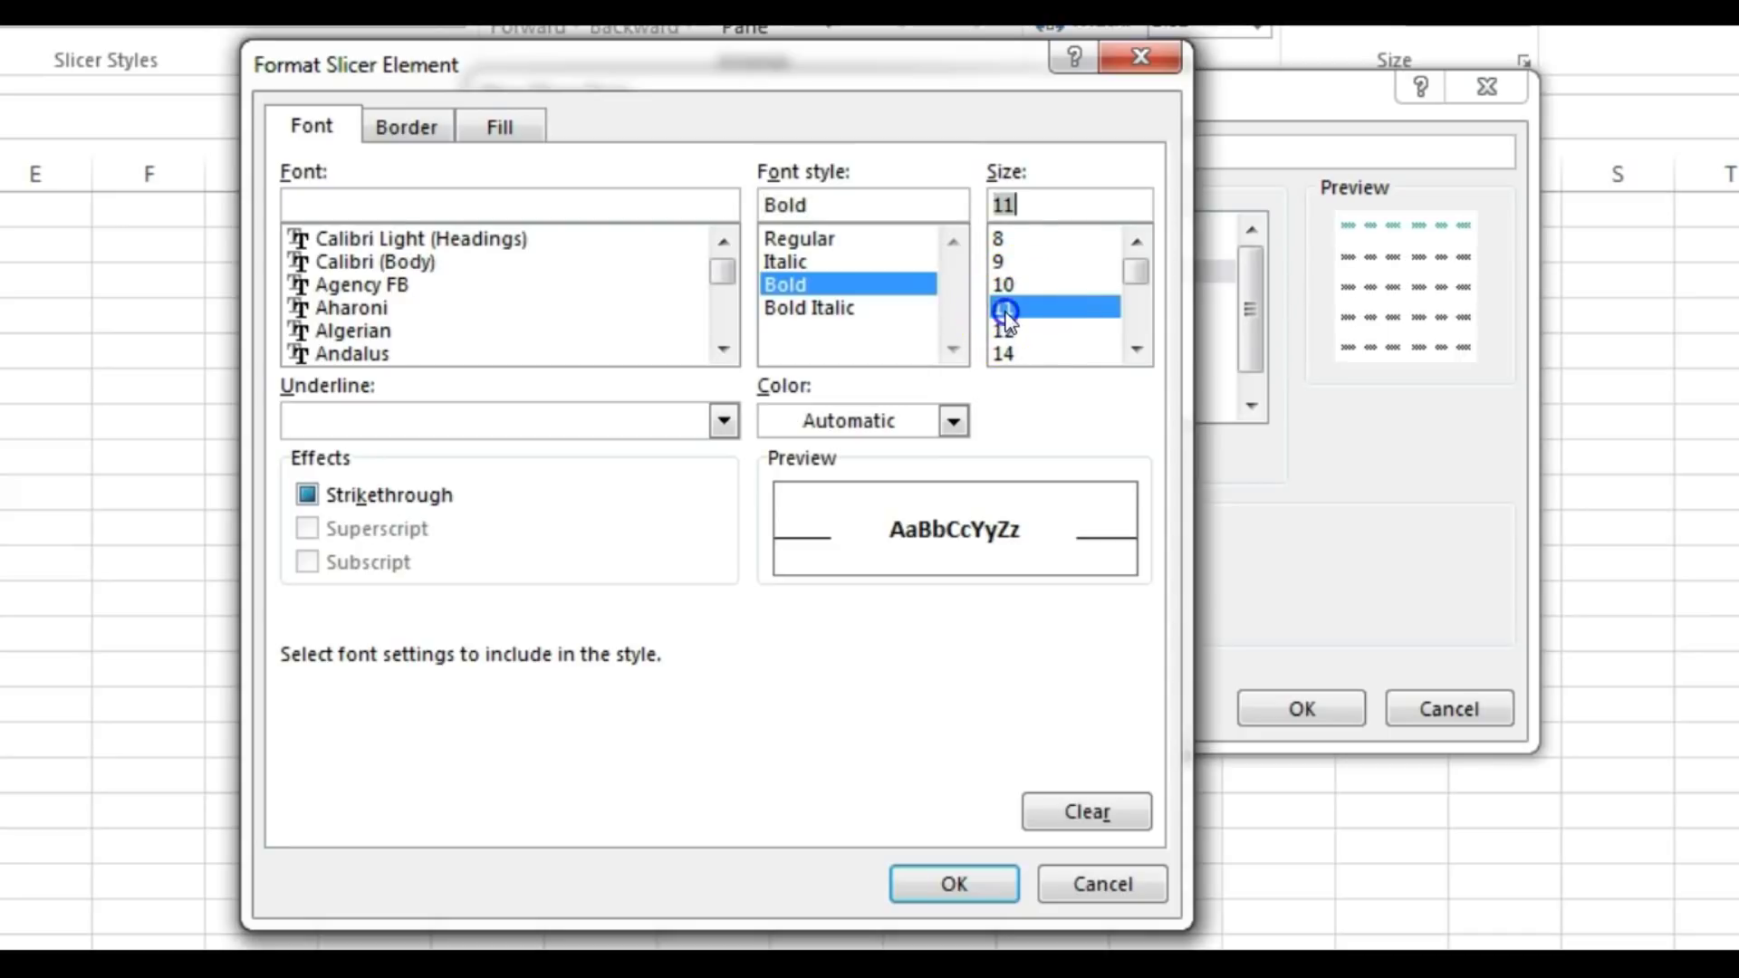
click(955, 422)
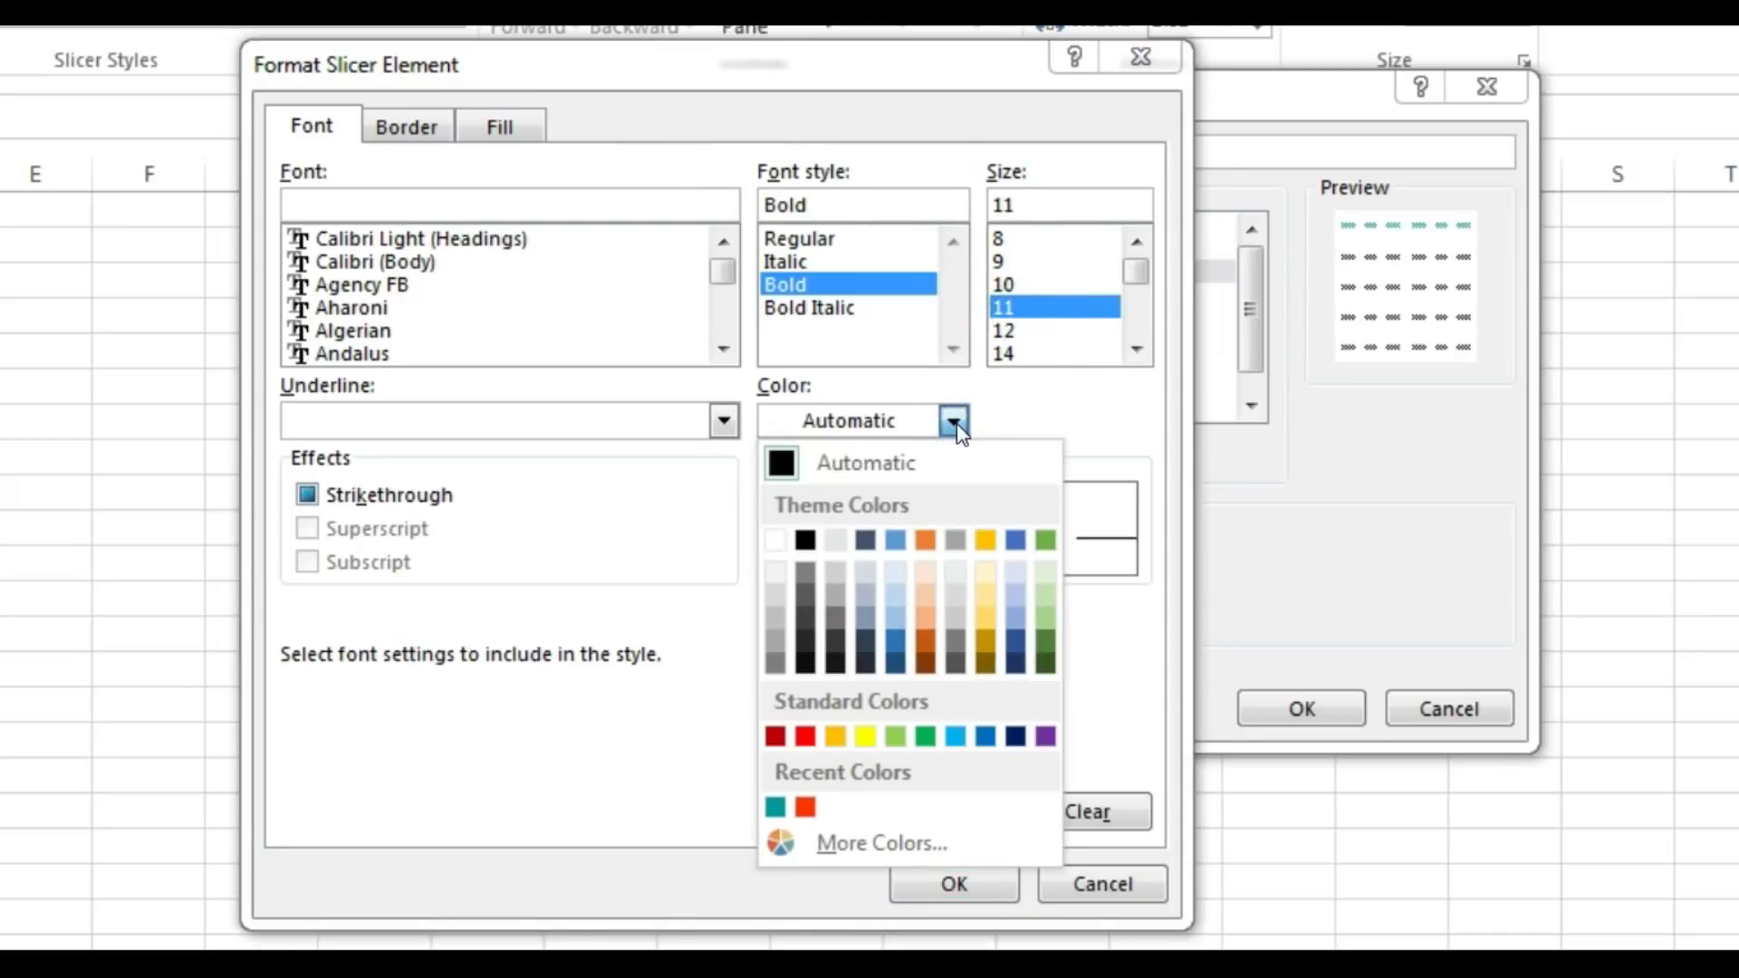
click(986, 541)
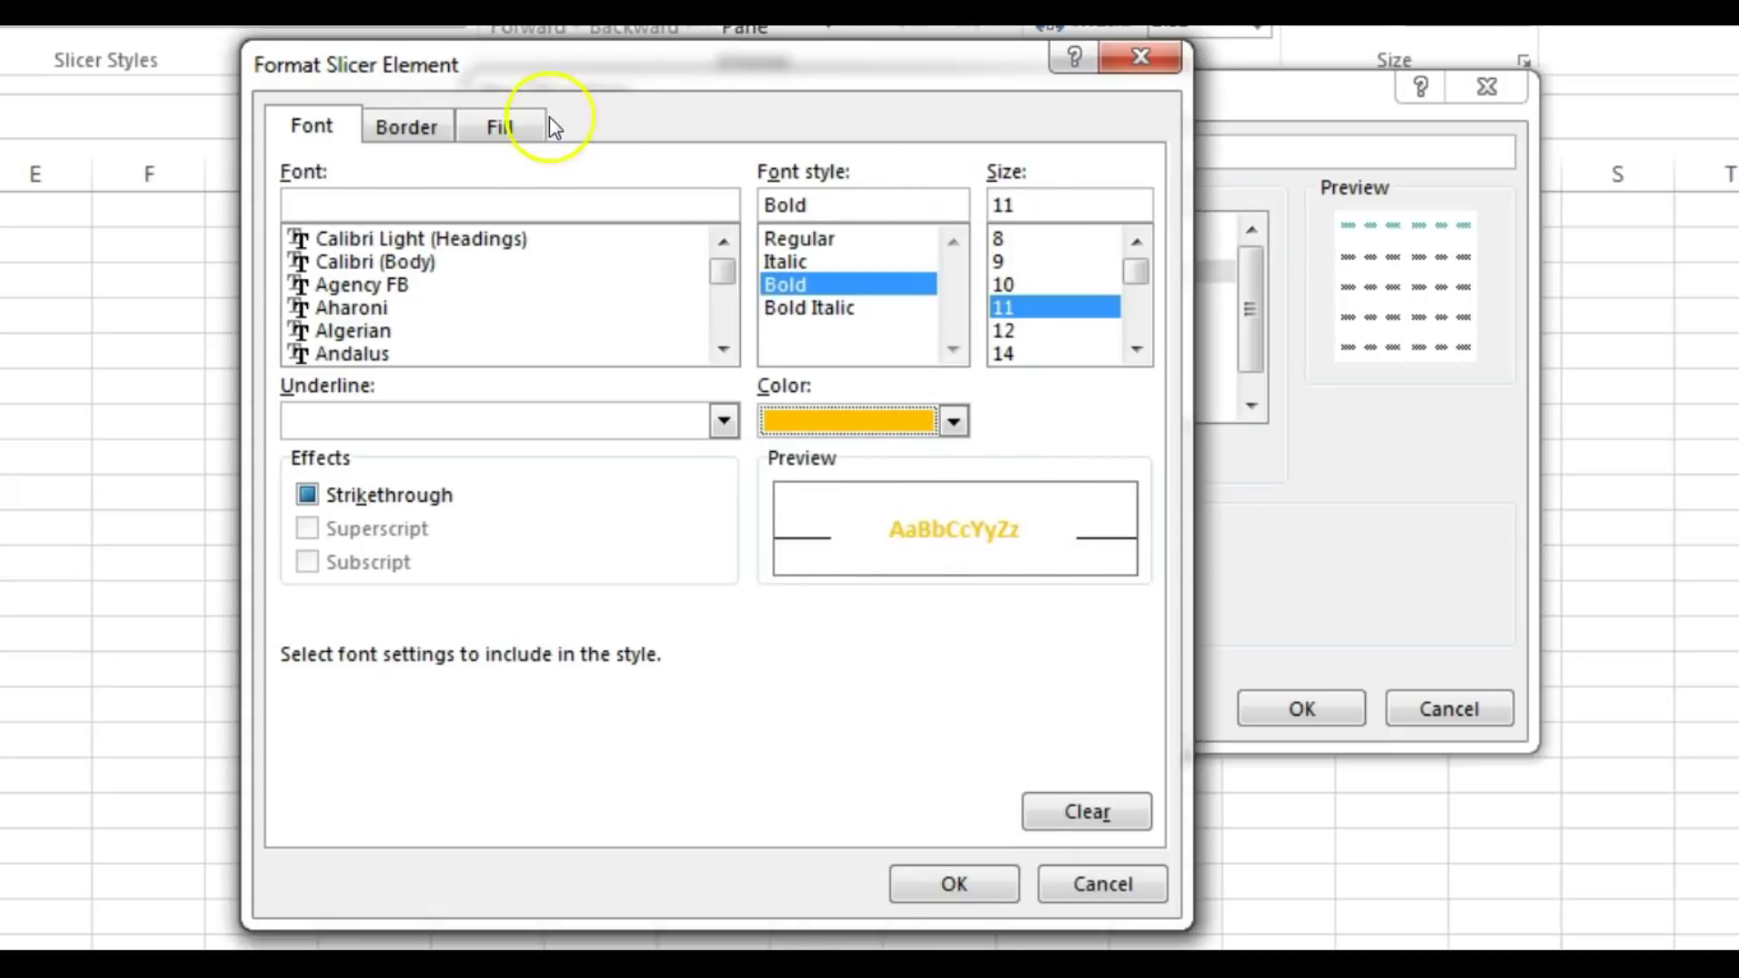
click(508, 129)
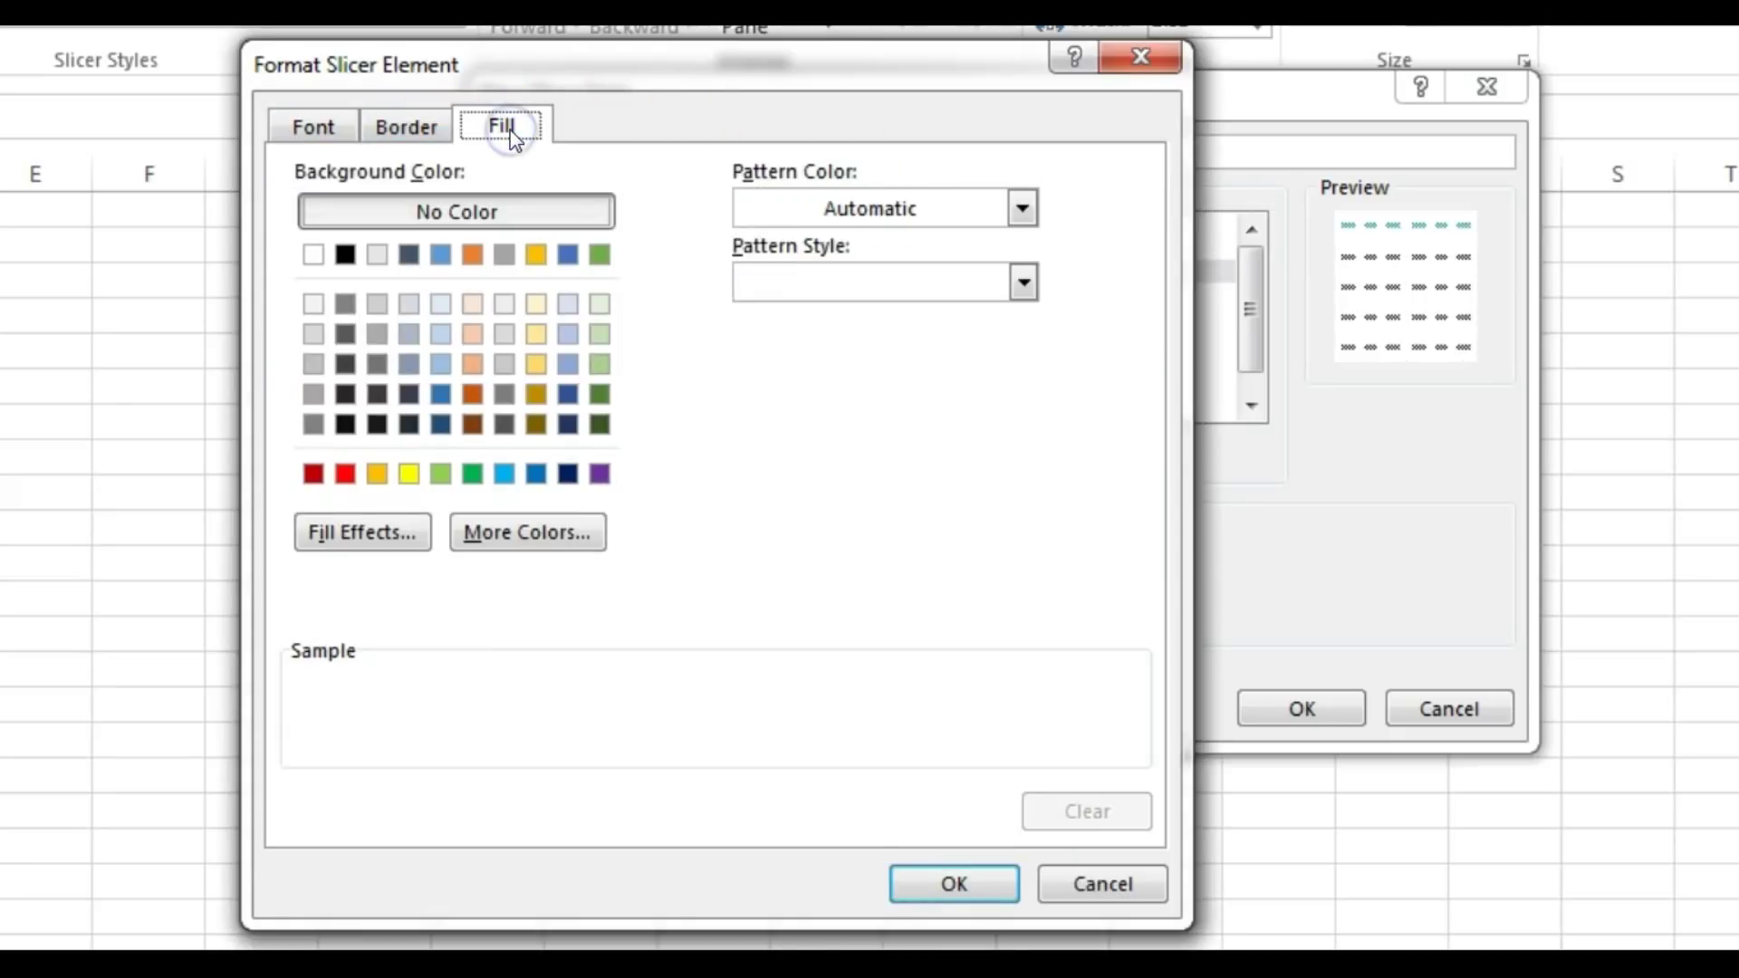
click(363, 536)
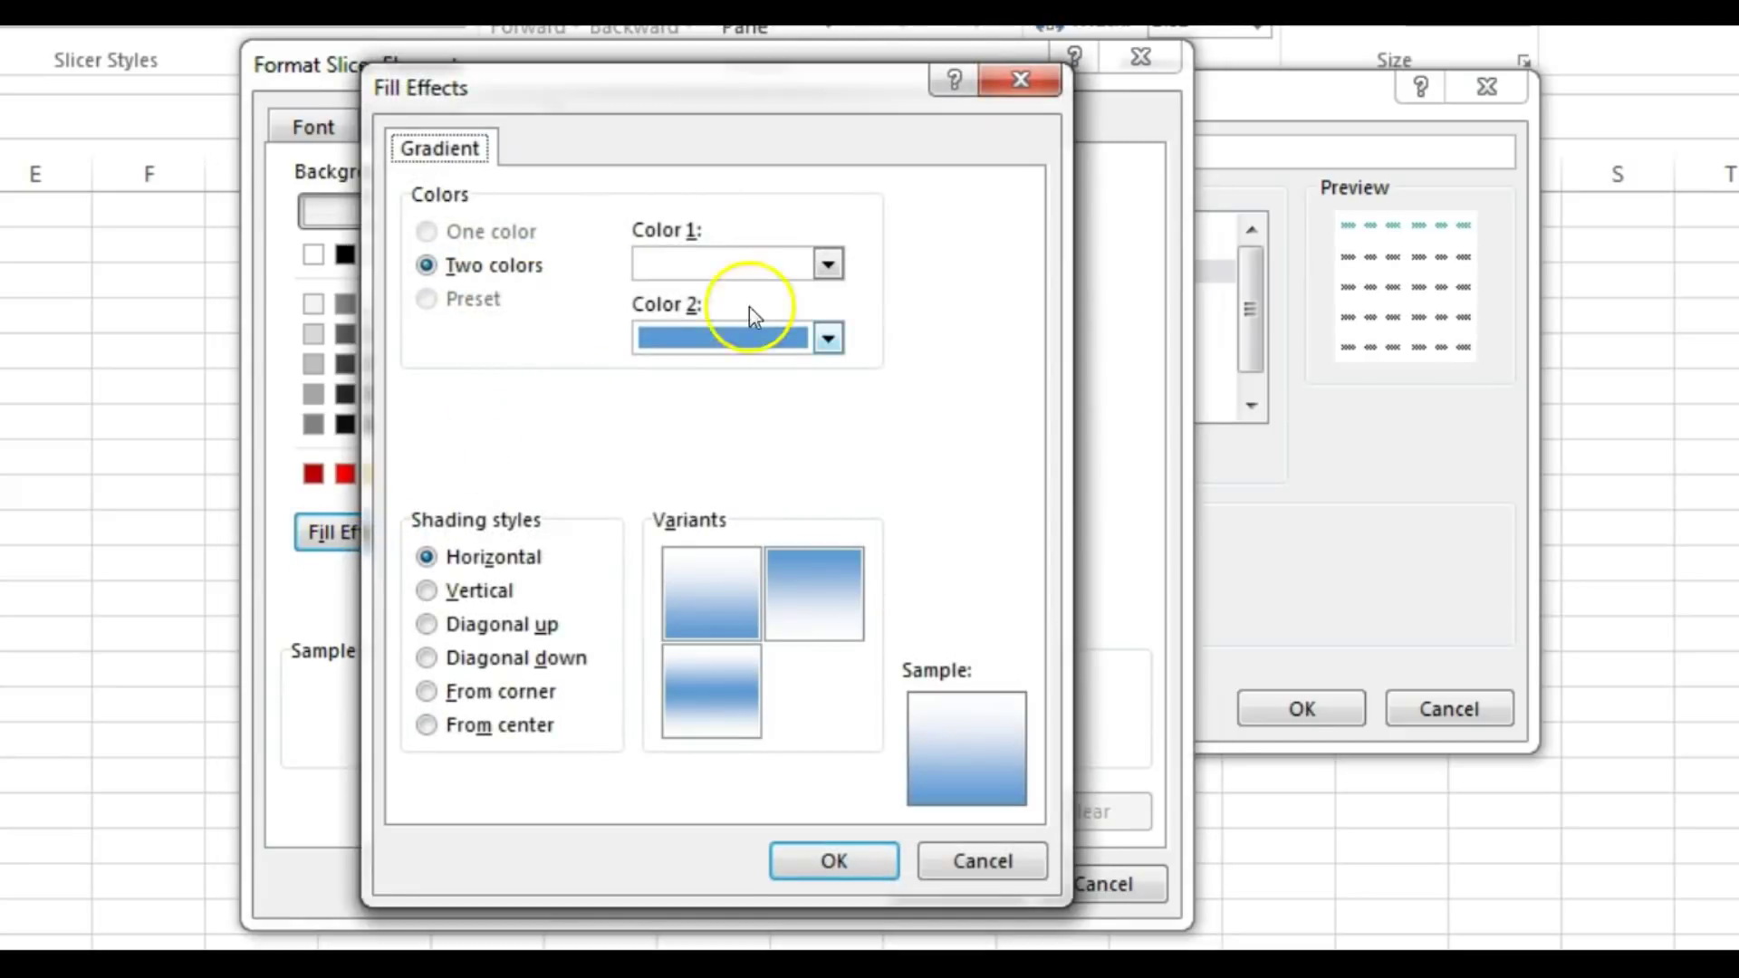
Fill Selected Item with Data with a black-to-blue gradient in the blue-top variant.
click(825, 265)
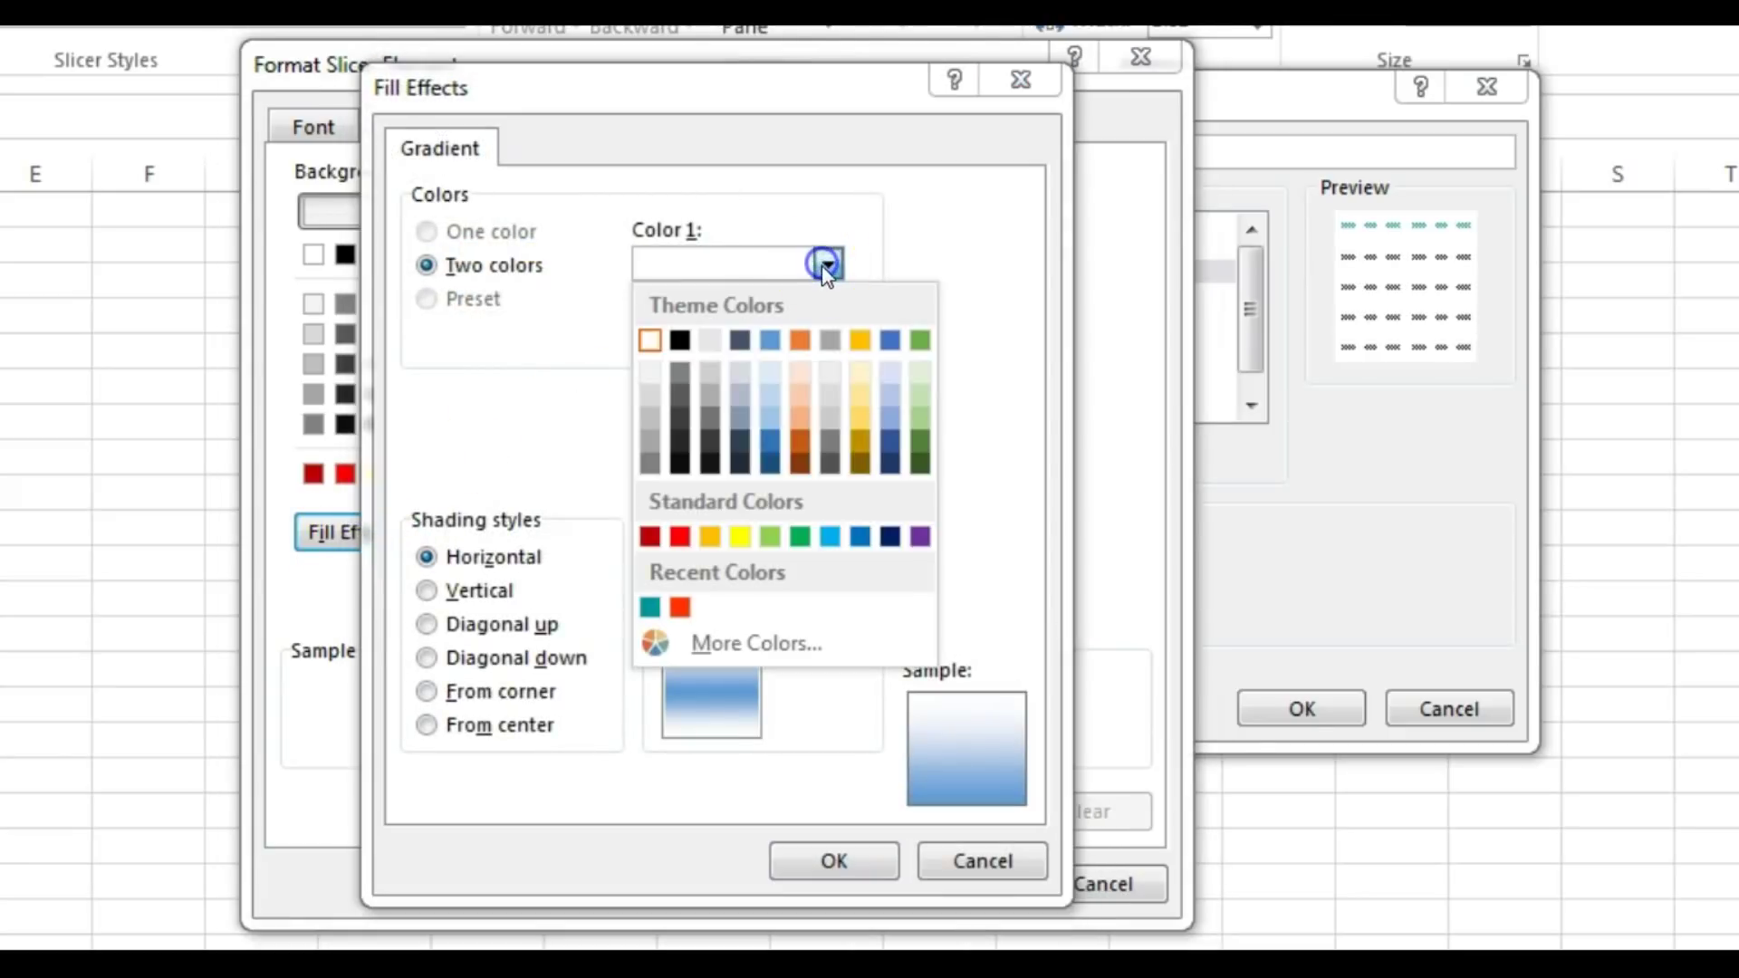
click(680, 340)
click(829, 337)
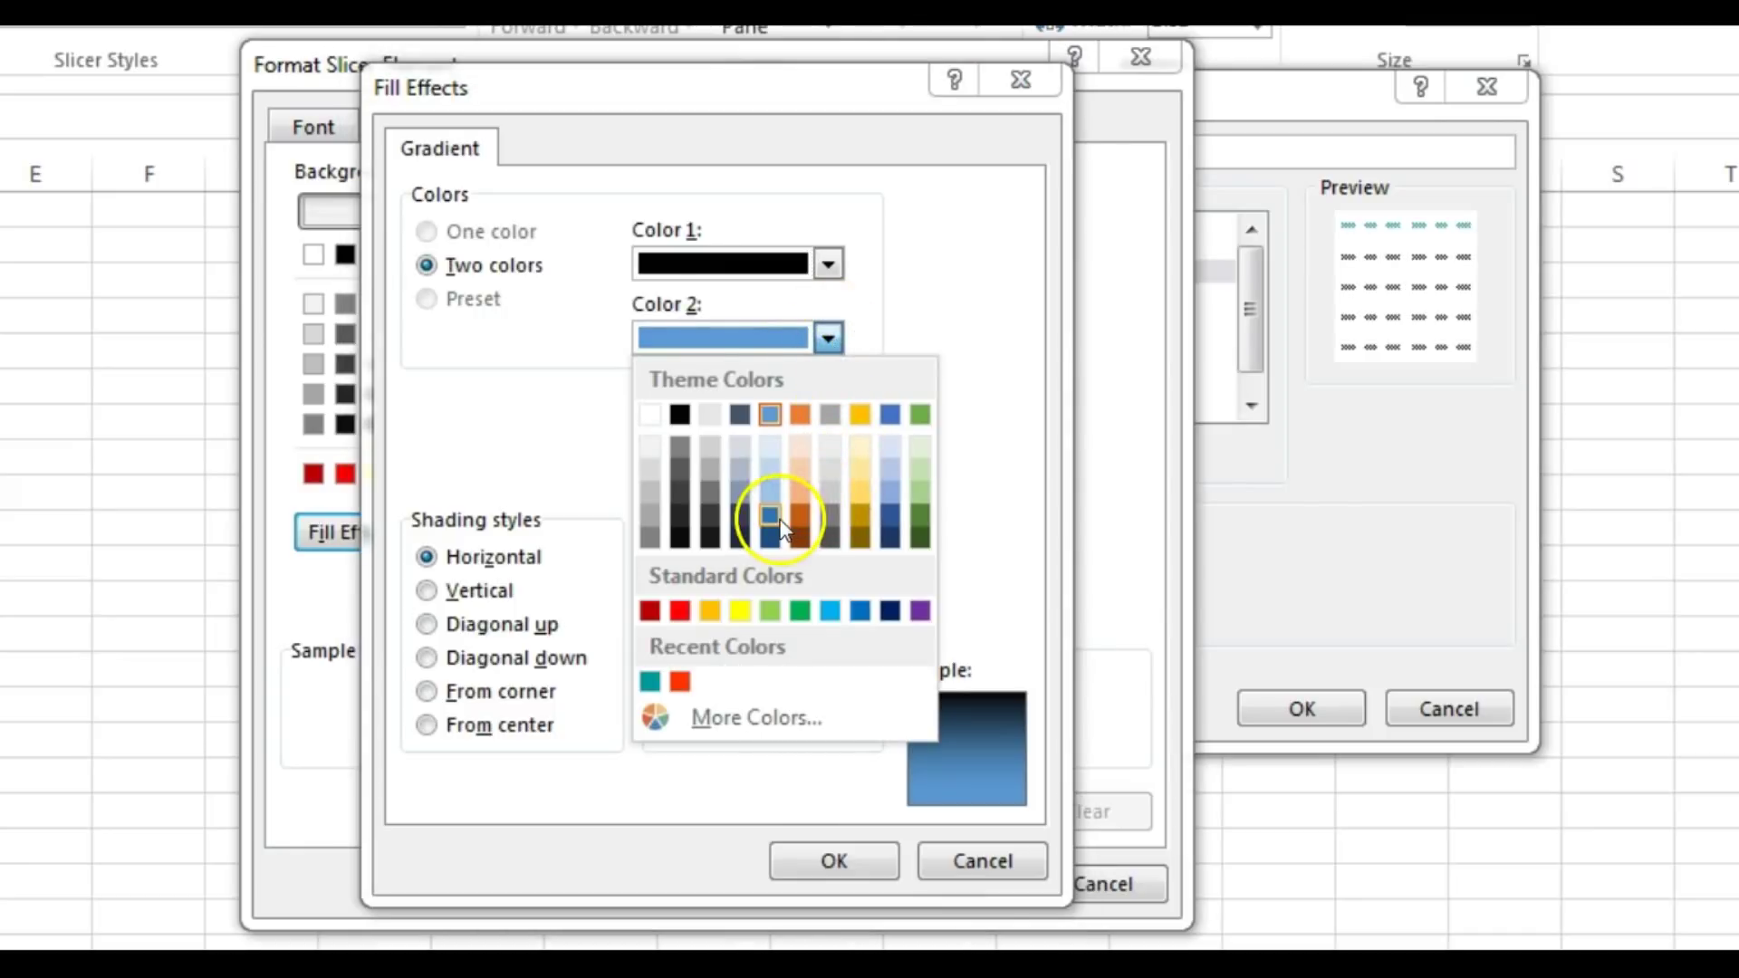
click(771, 516)
click(829, 338)
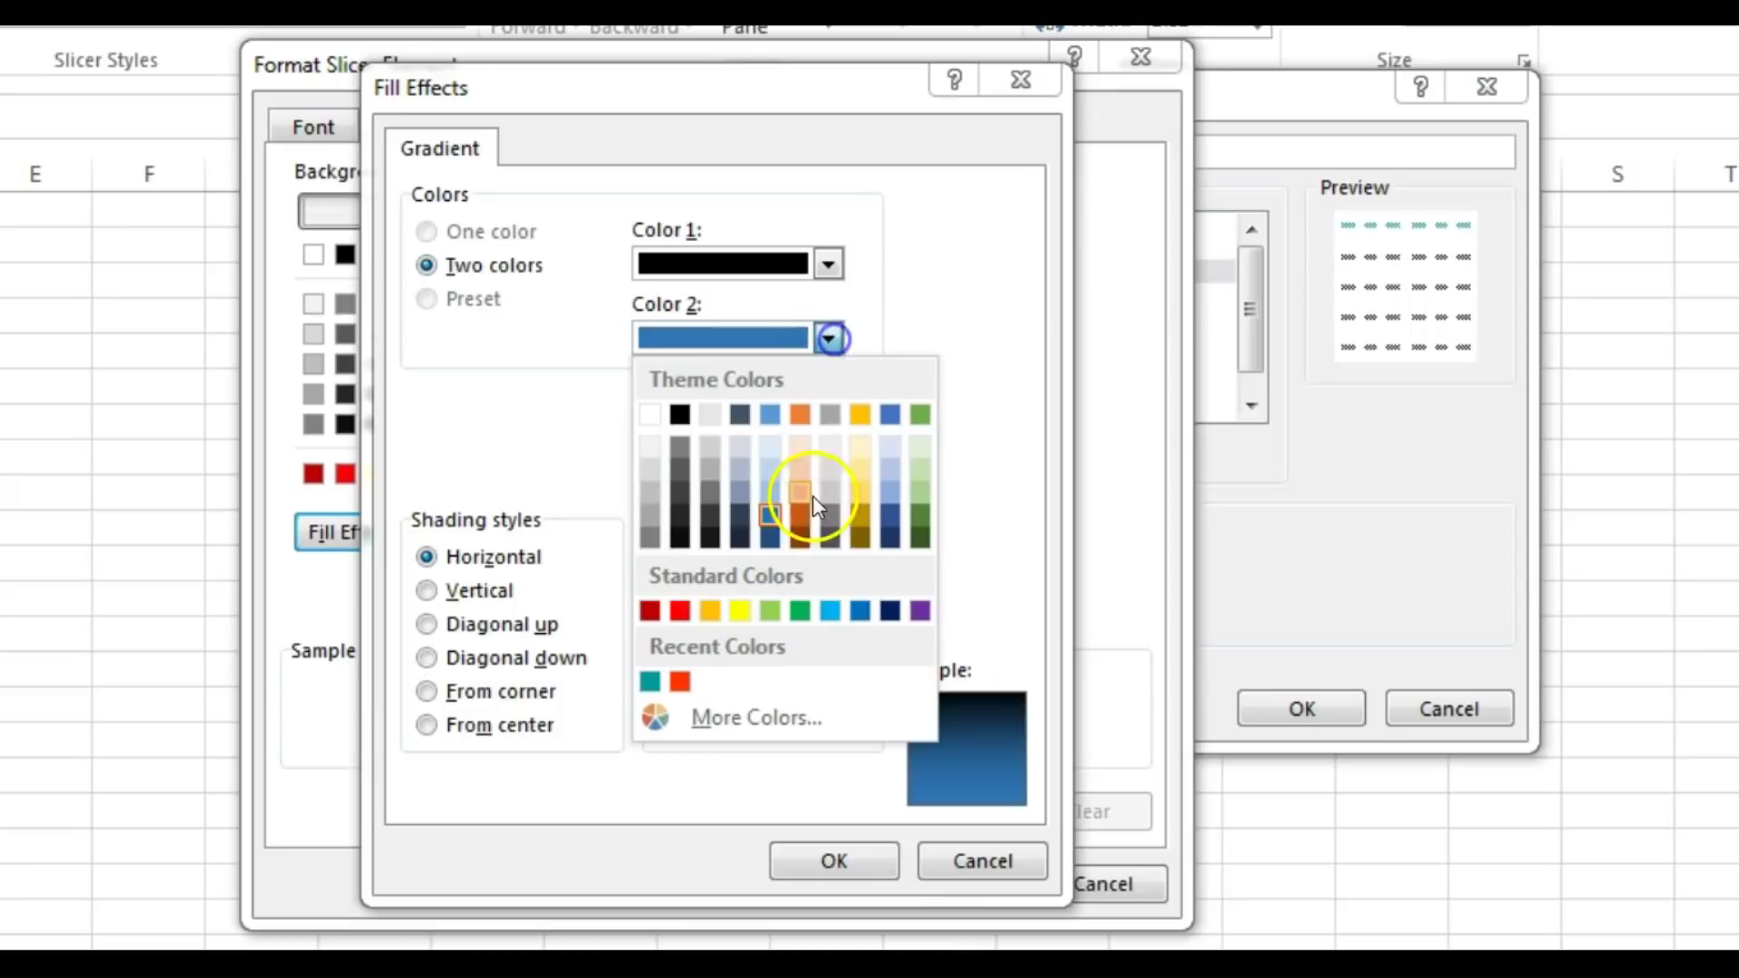
click(770, 516)
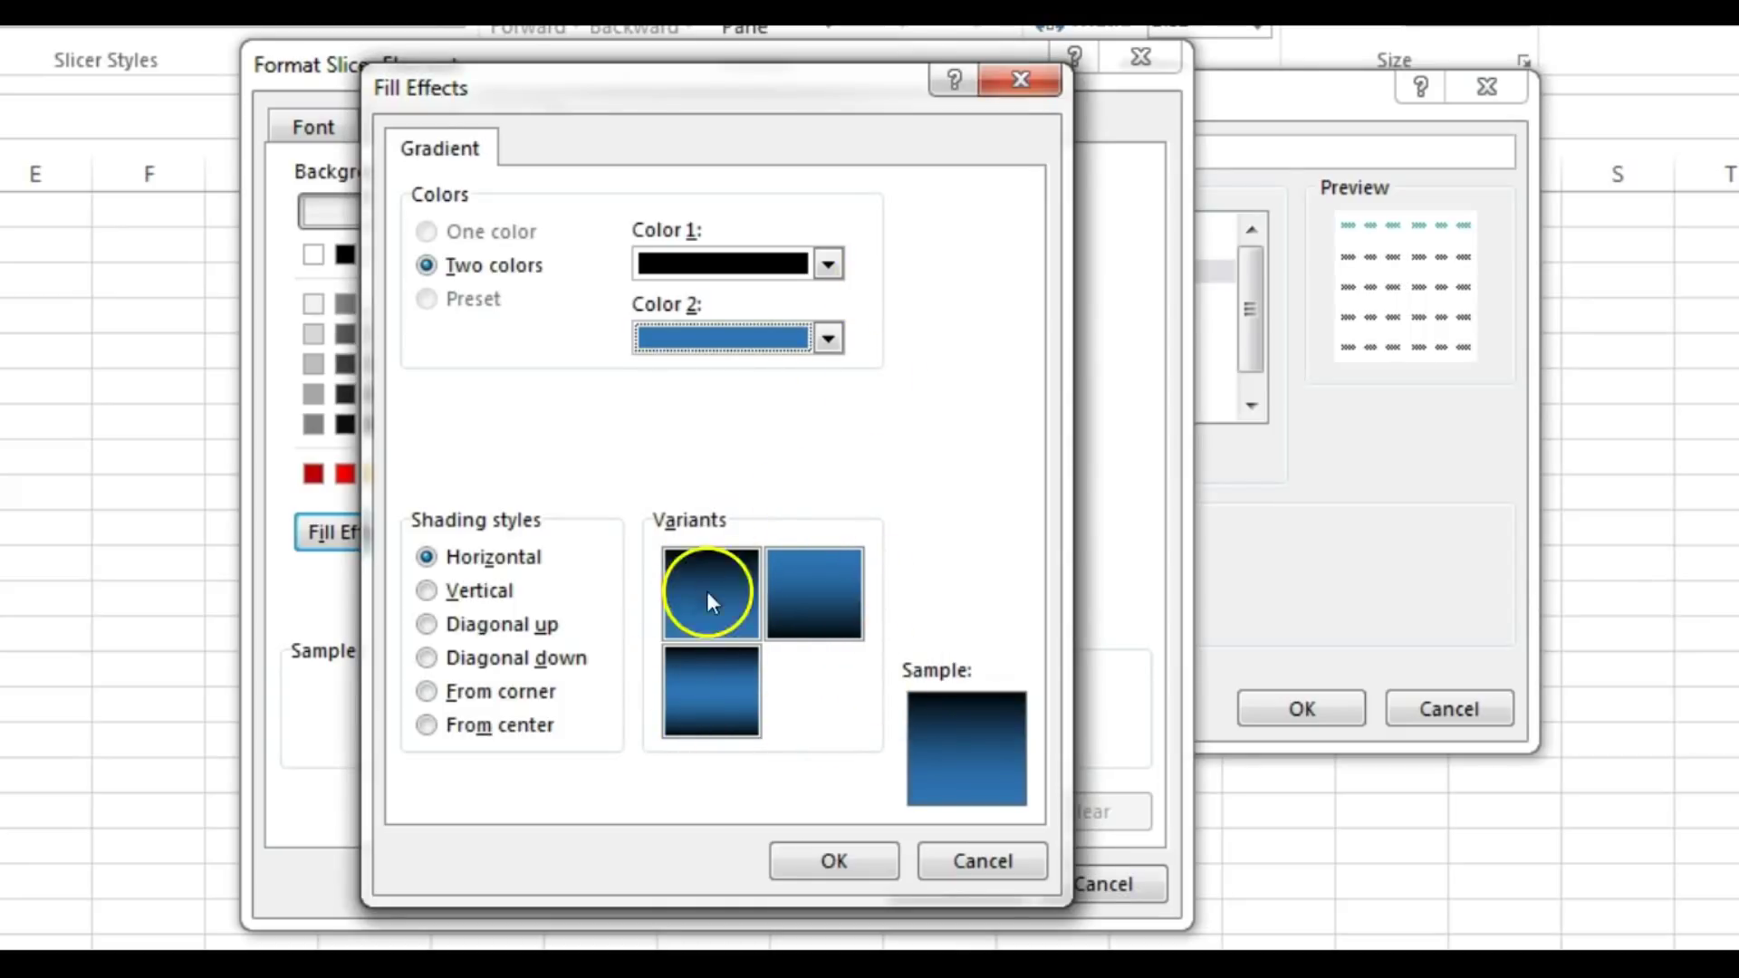
click(826, 596)
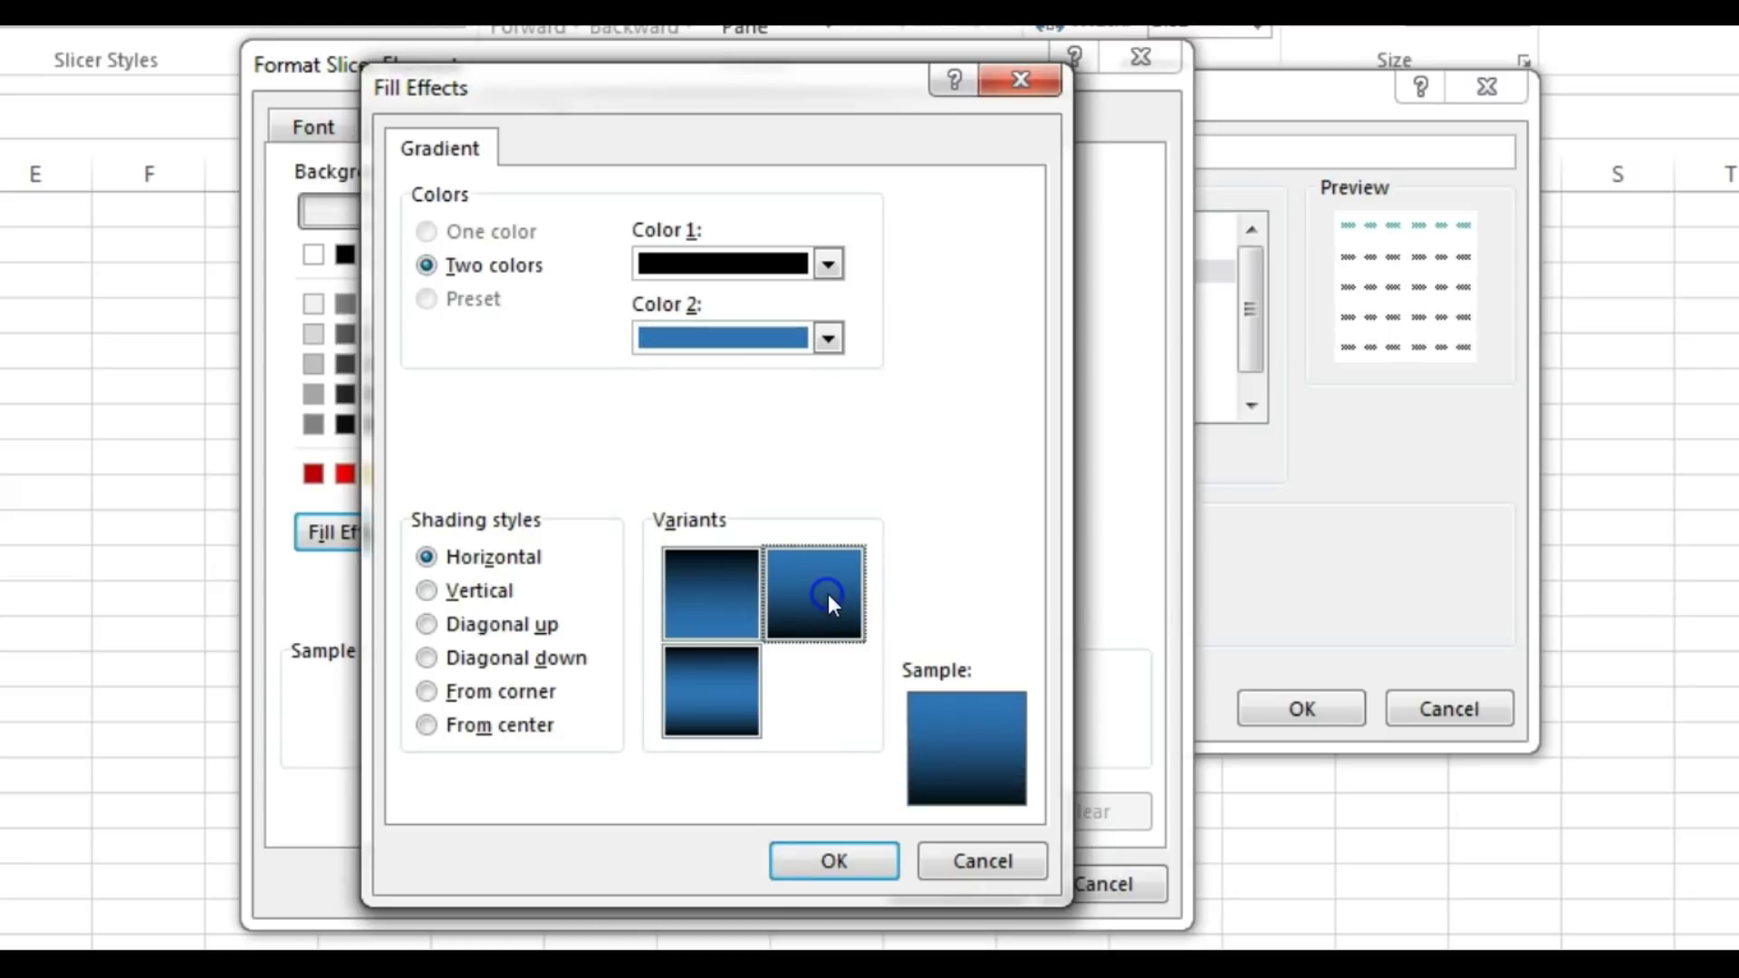
click(825, 859)
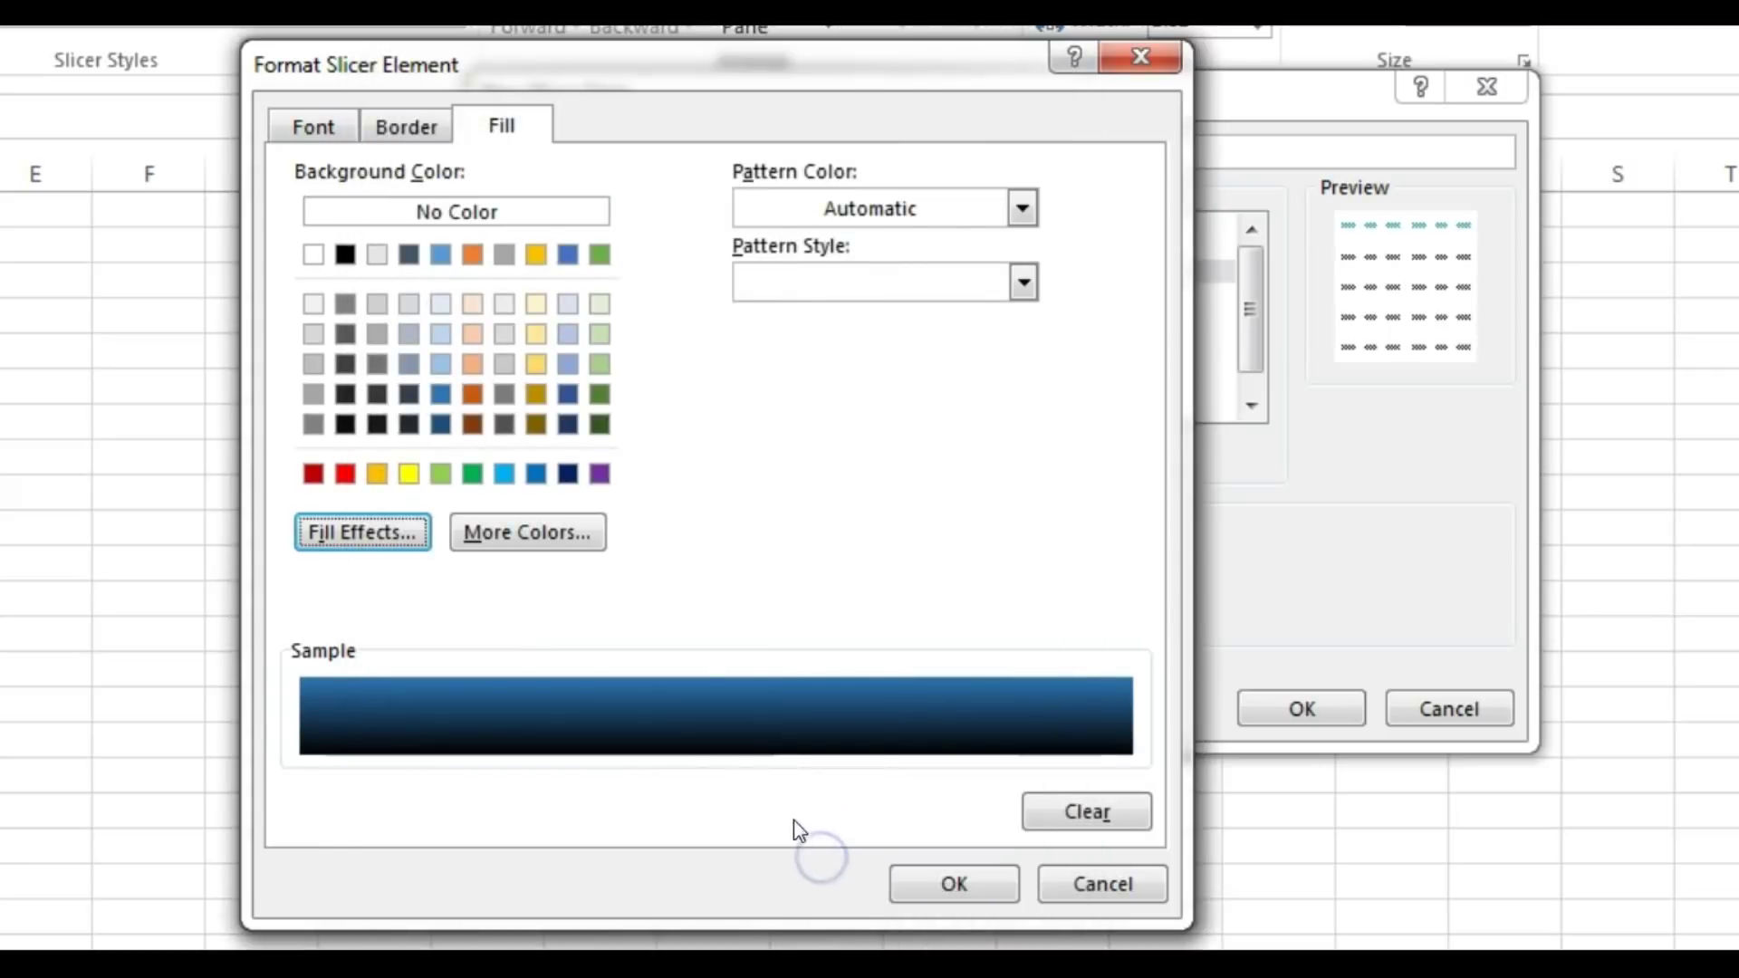
Add a gold double-line outline border and confirm the Selected Item with Data formatting.
click(413, 140)
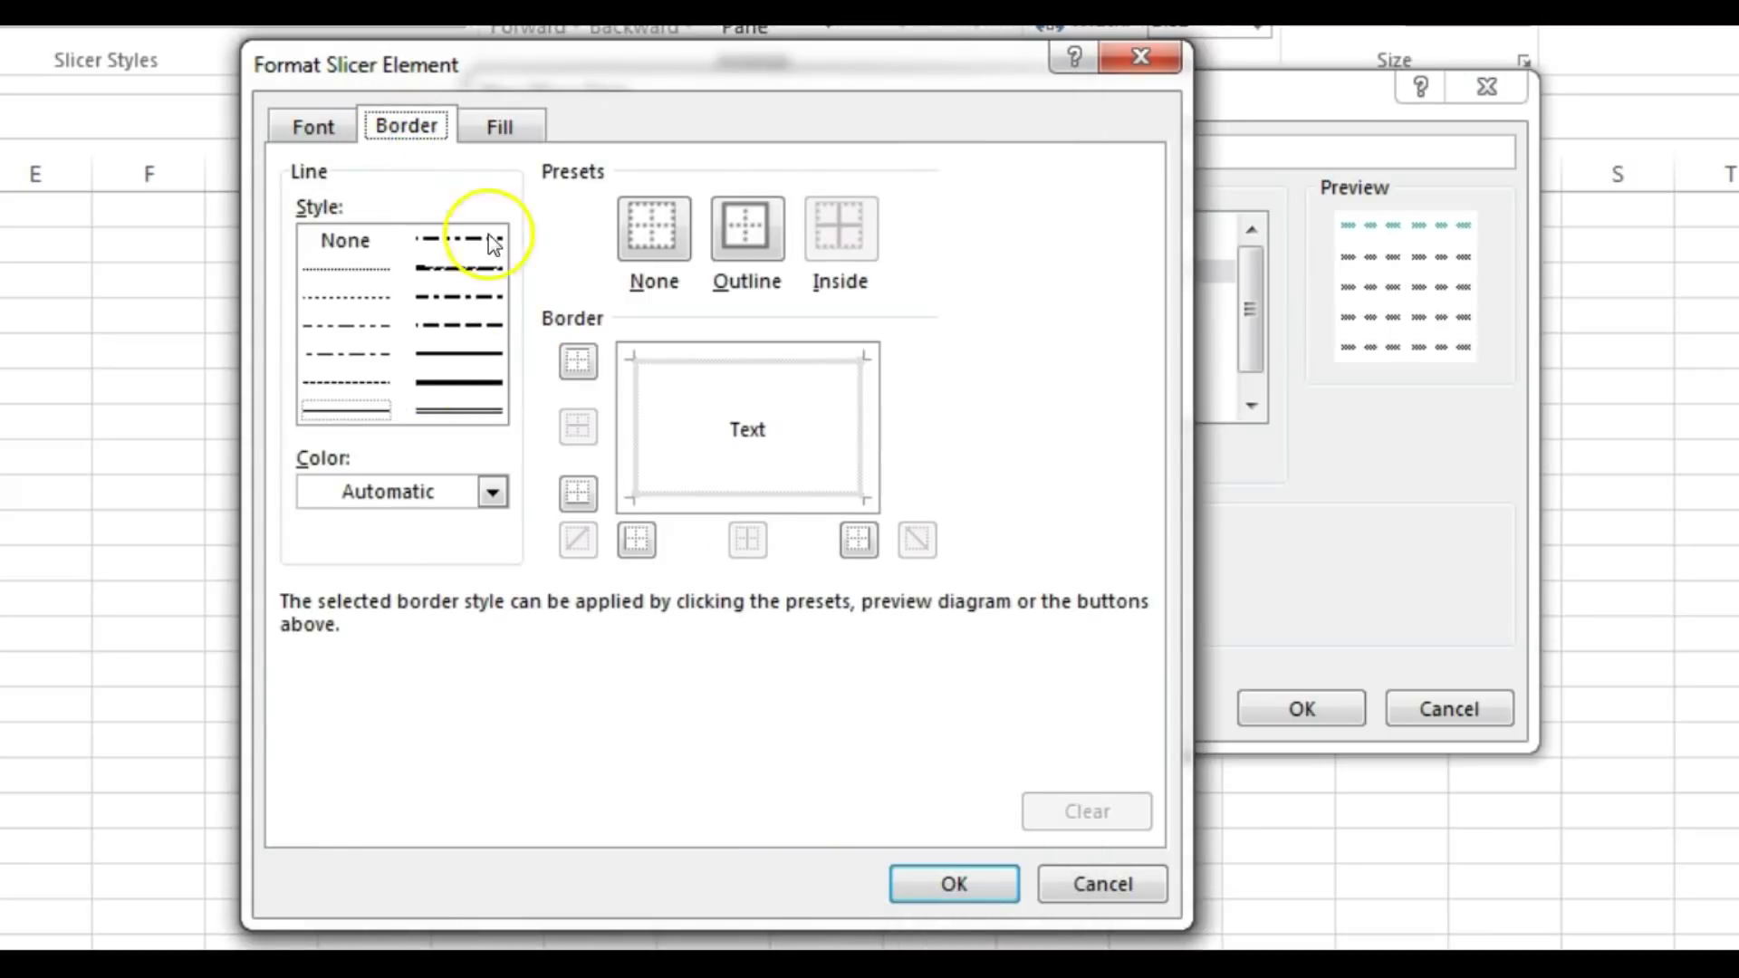
click(460, 414)
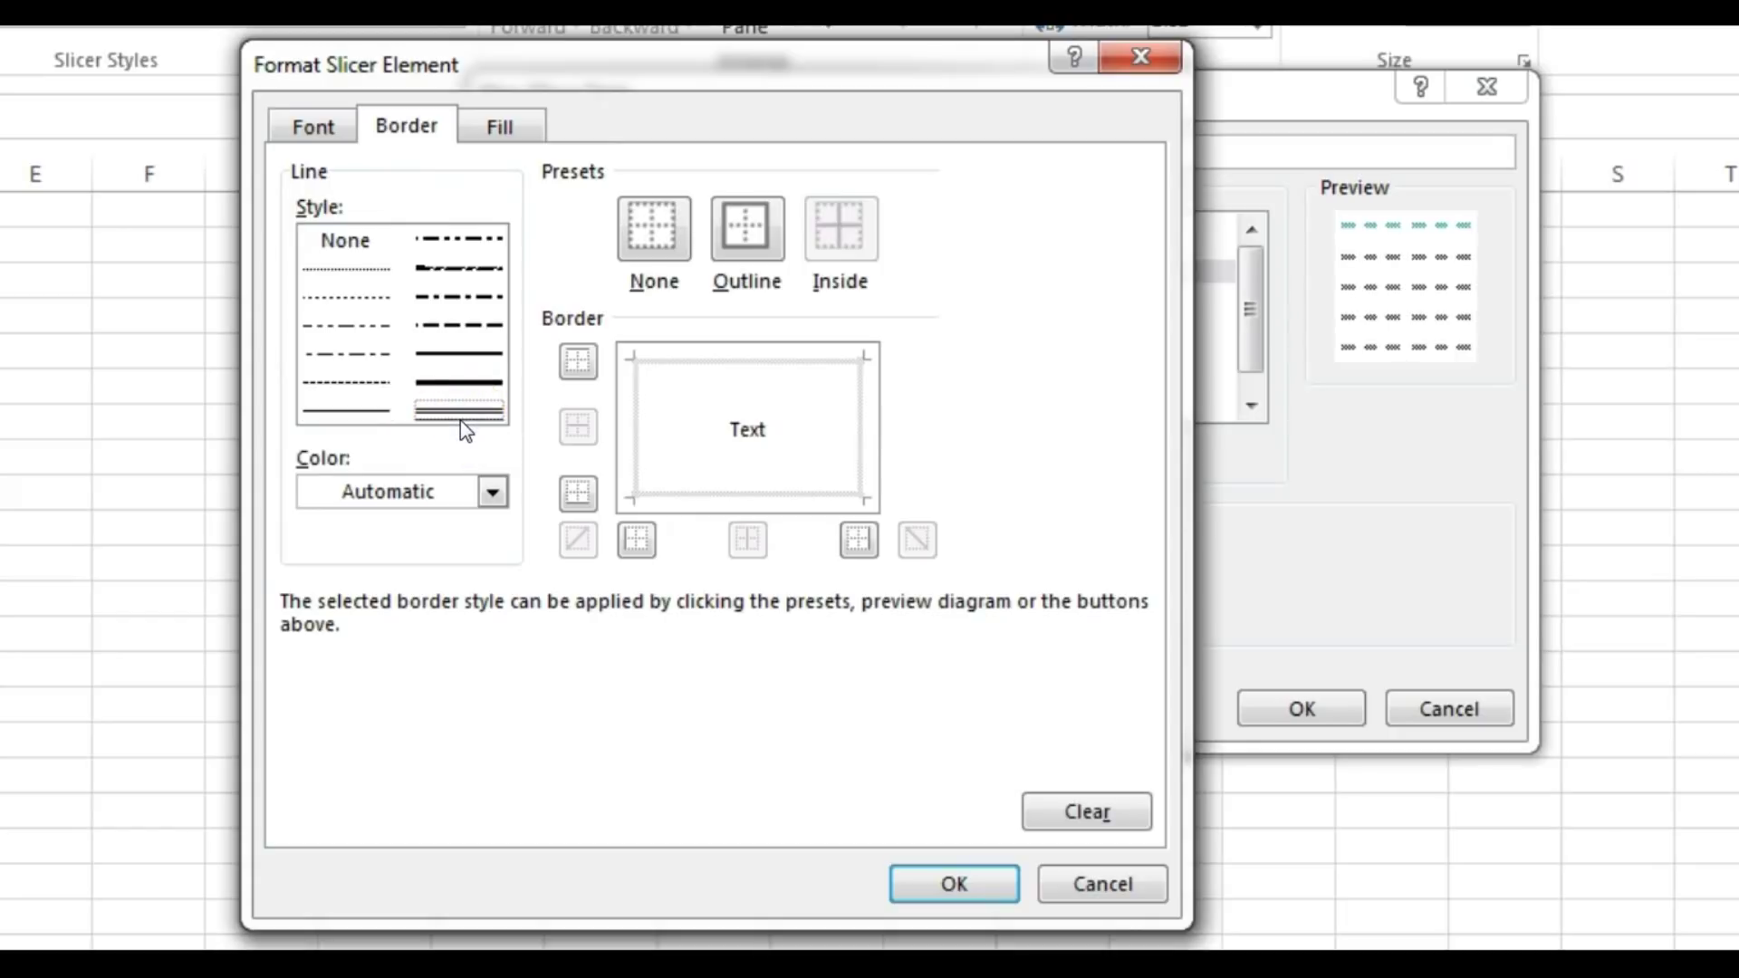
click(493, 492)
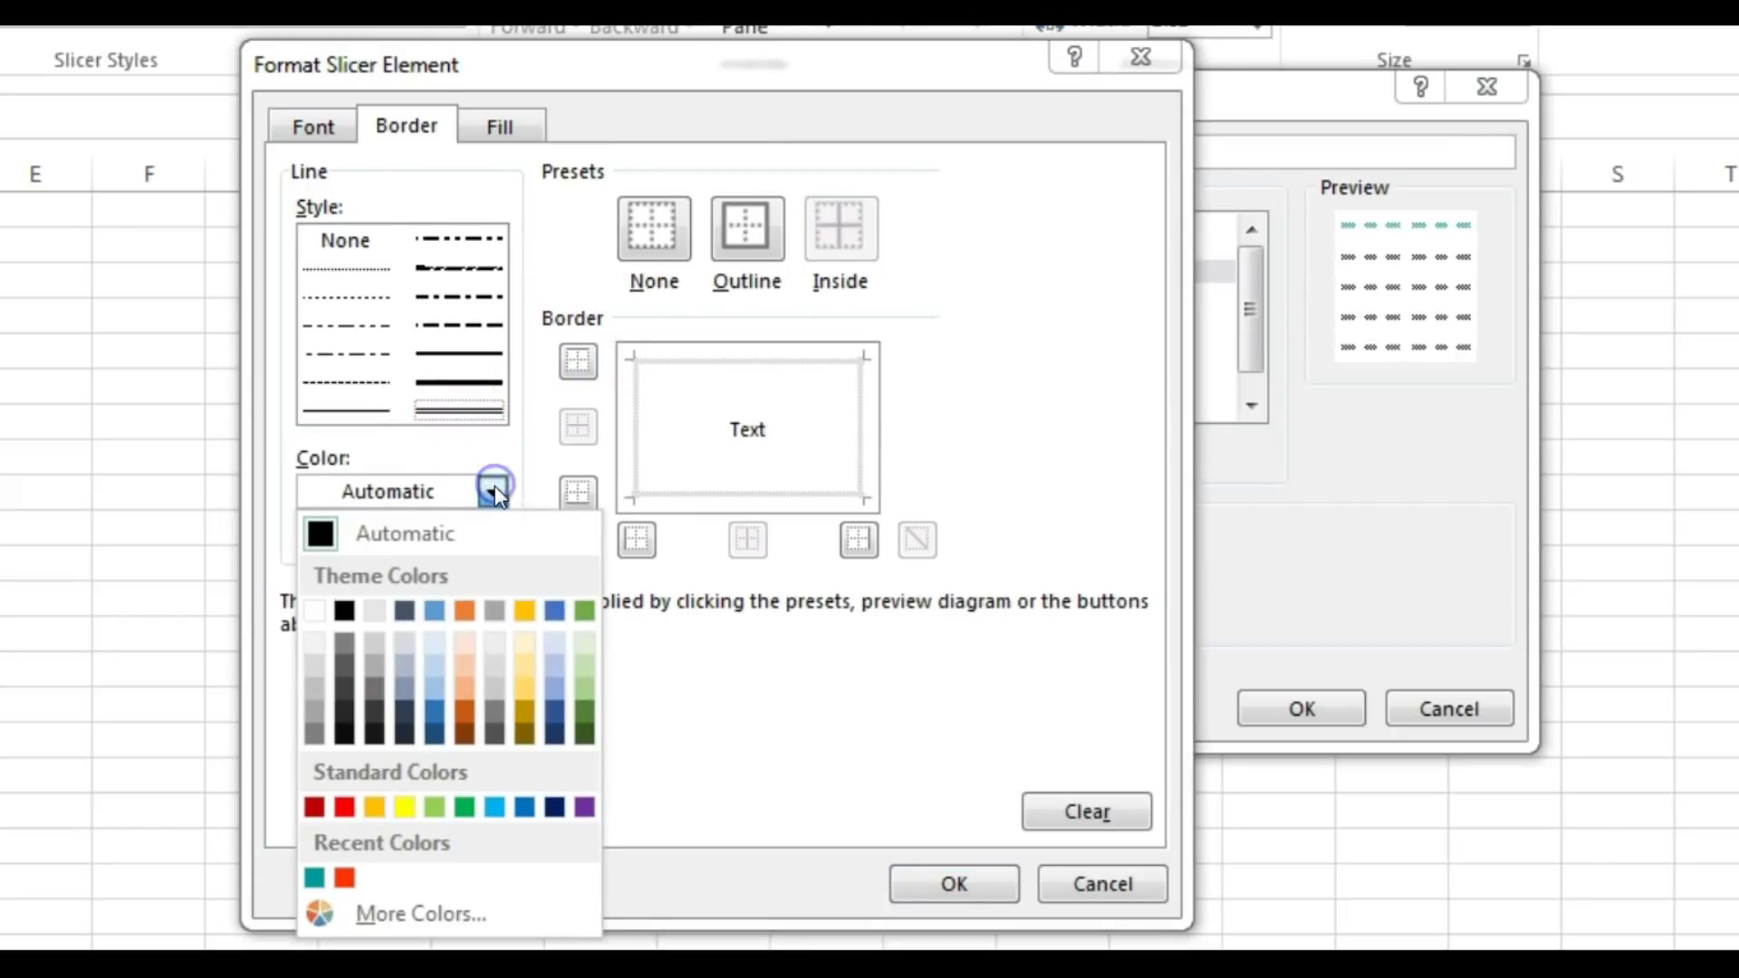
click(526, 622)
click(741, 230)
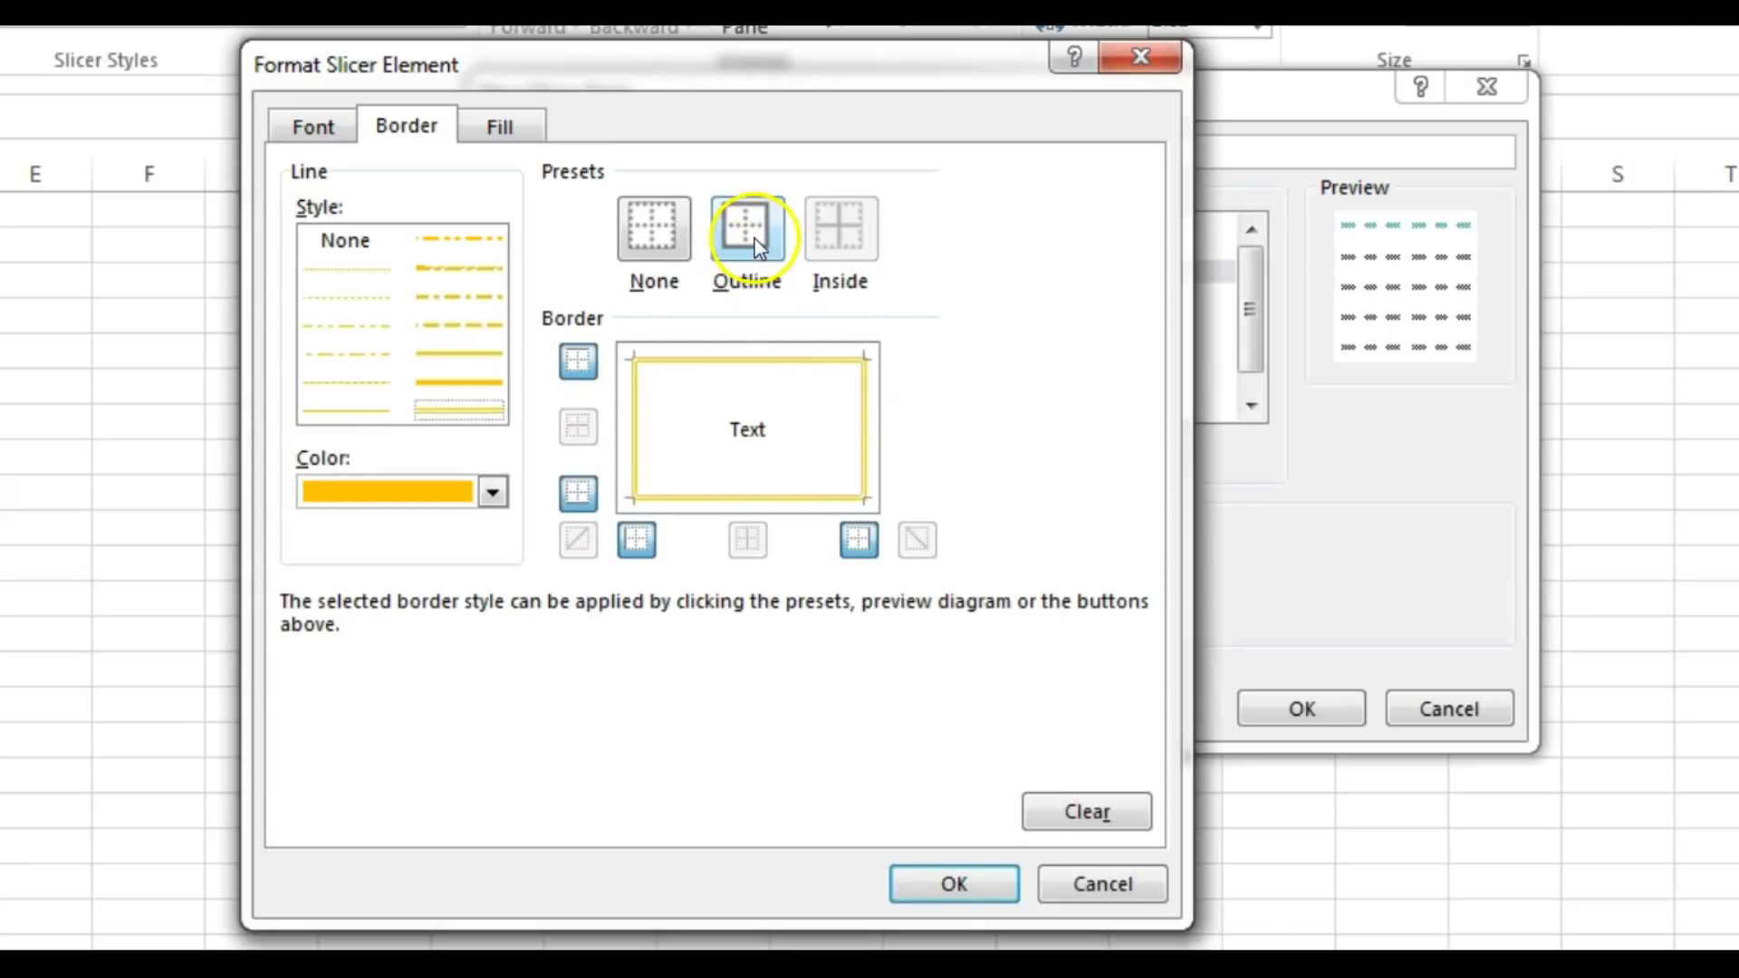
click(977, 887)
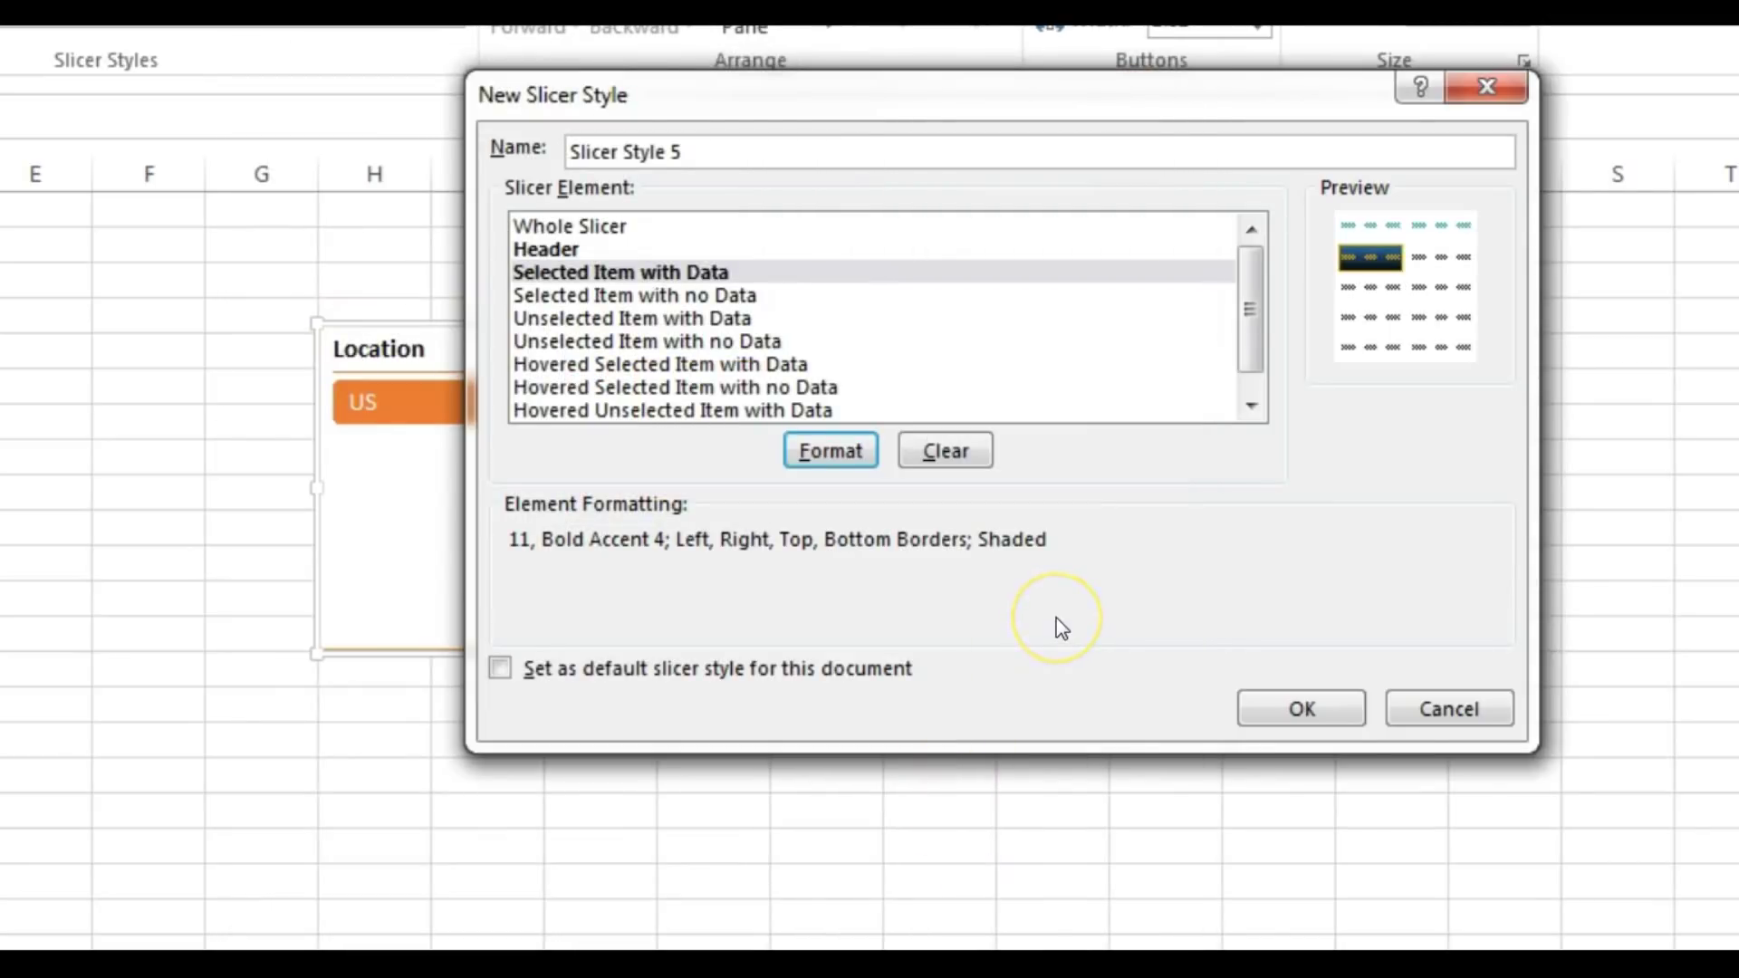
Give Selected Item with no Data a gold double-line outline border.
click(1021, 577)
click(703, 297)
click(828, 450)
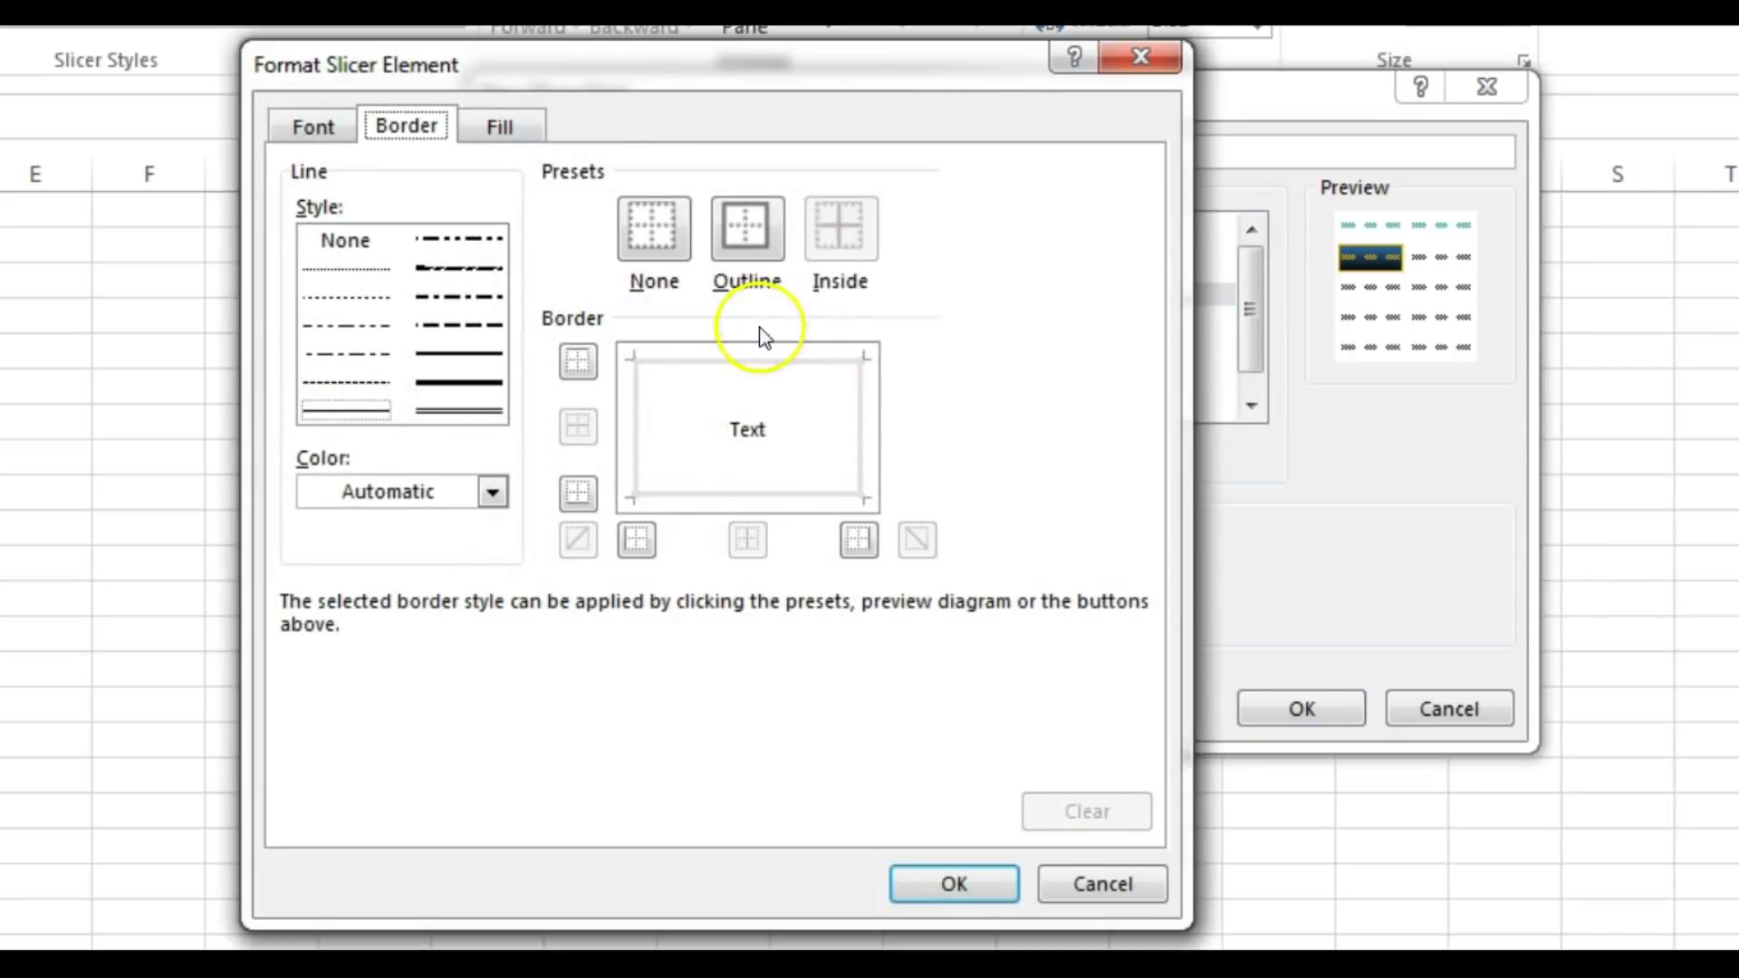
click(459, 410)
click(493, 491)
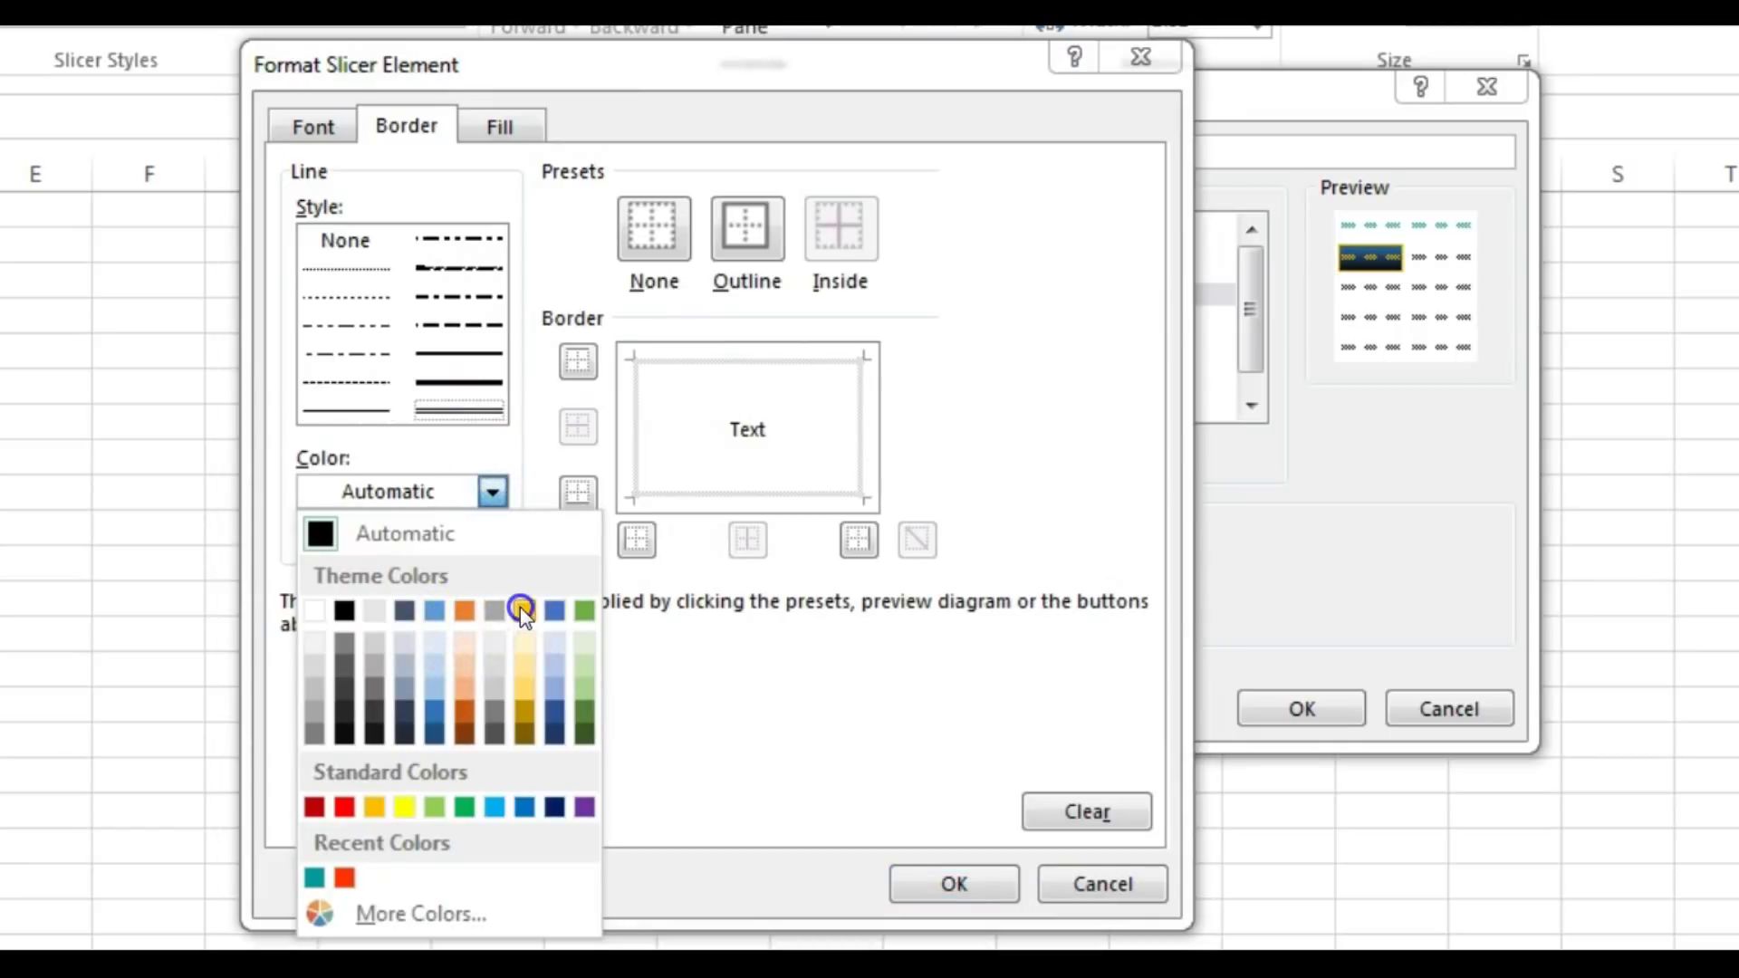
click(522, 609)
click(746, 232)
Make the Selected Item with no Data text italic and gold.
click(313, 126)
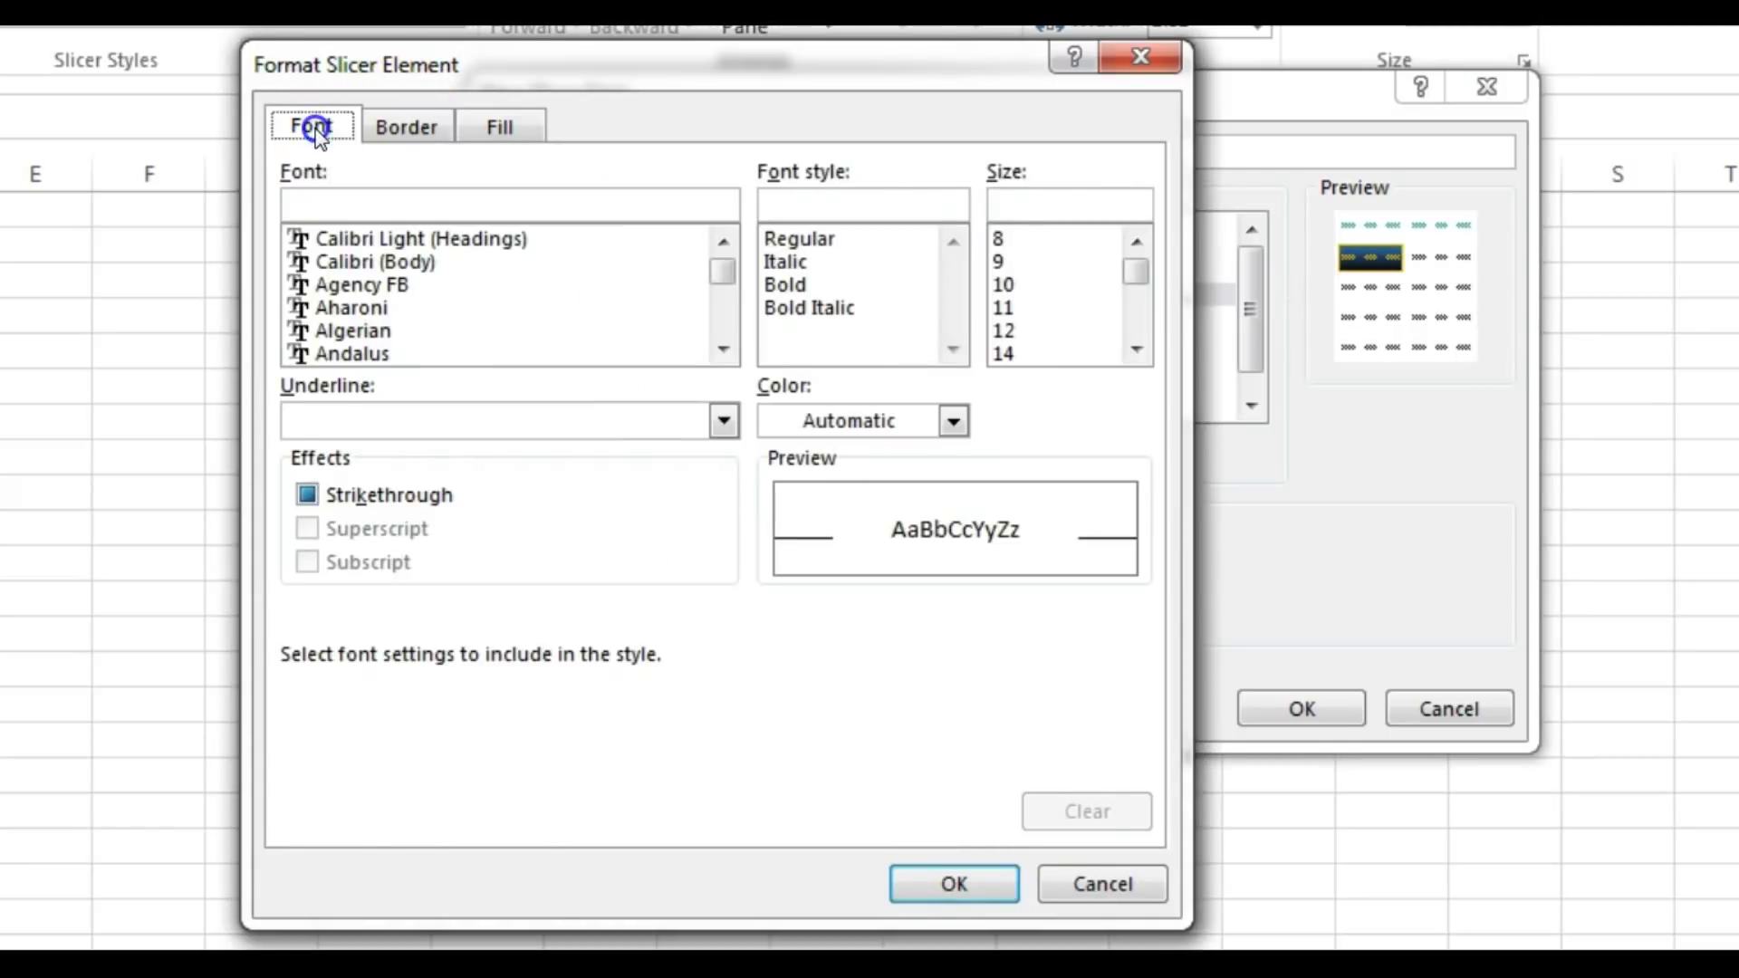
click(786, 284)
click(790, 263)
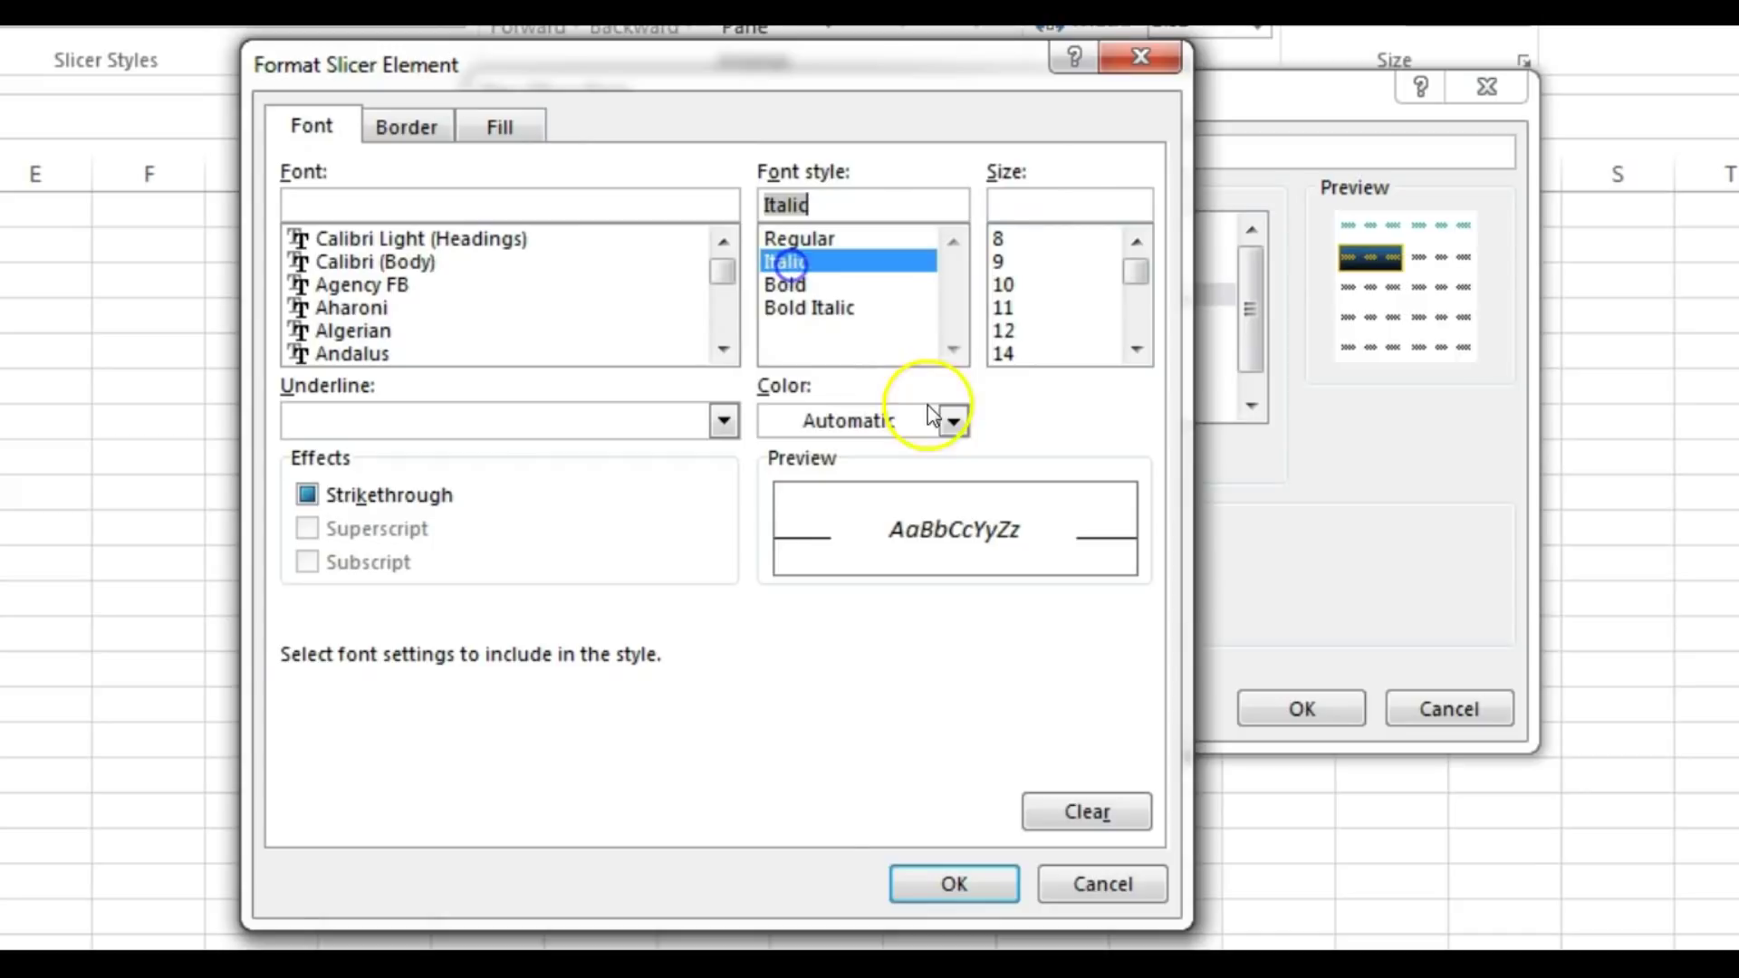
click(954, 420)
click(982, 539)
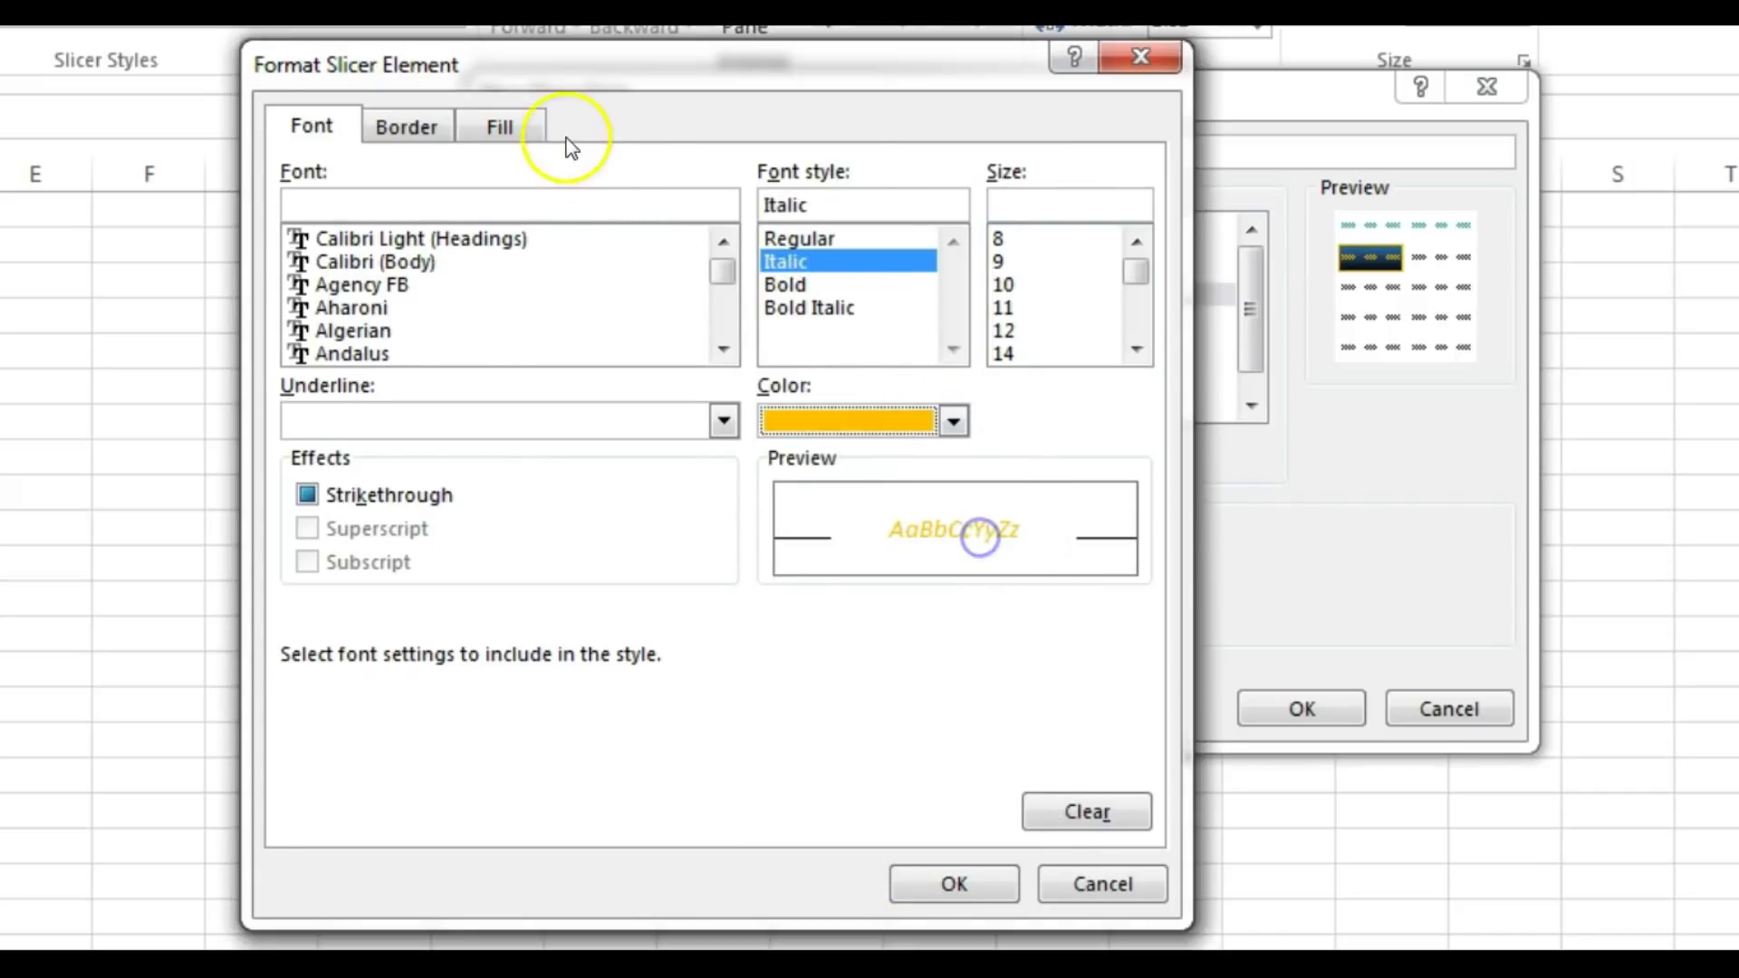
Fill it with a black-to-dark-blue gradient and confirm the formatting.
click(503, 126)
click(364, 546)
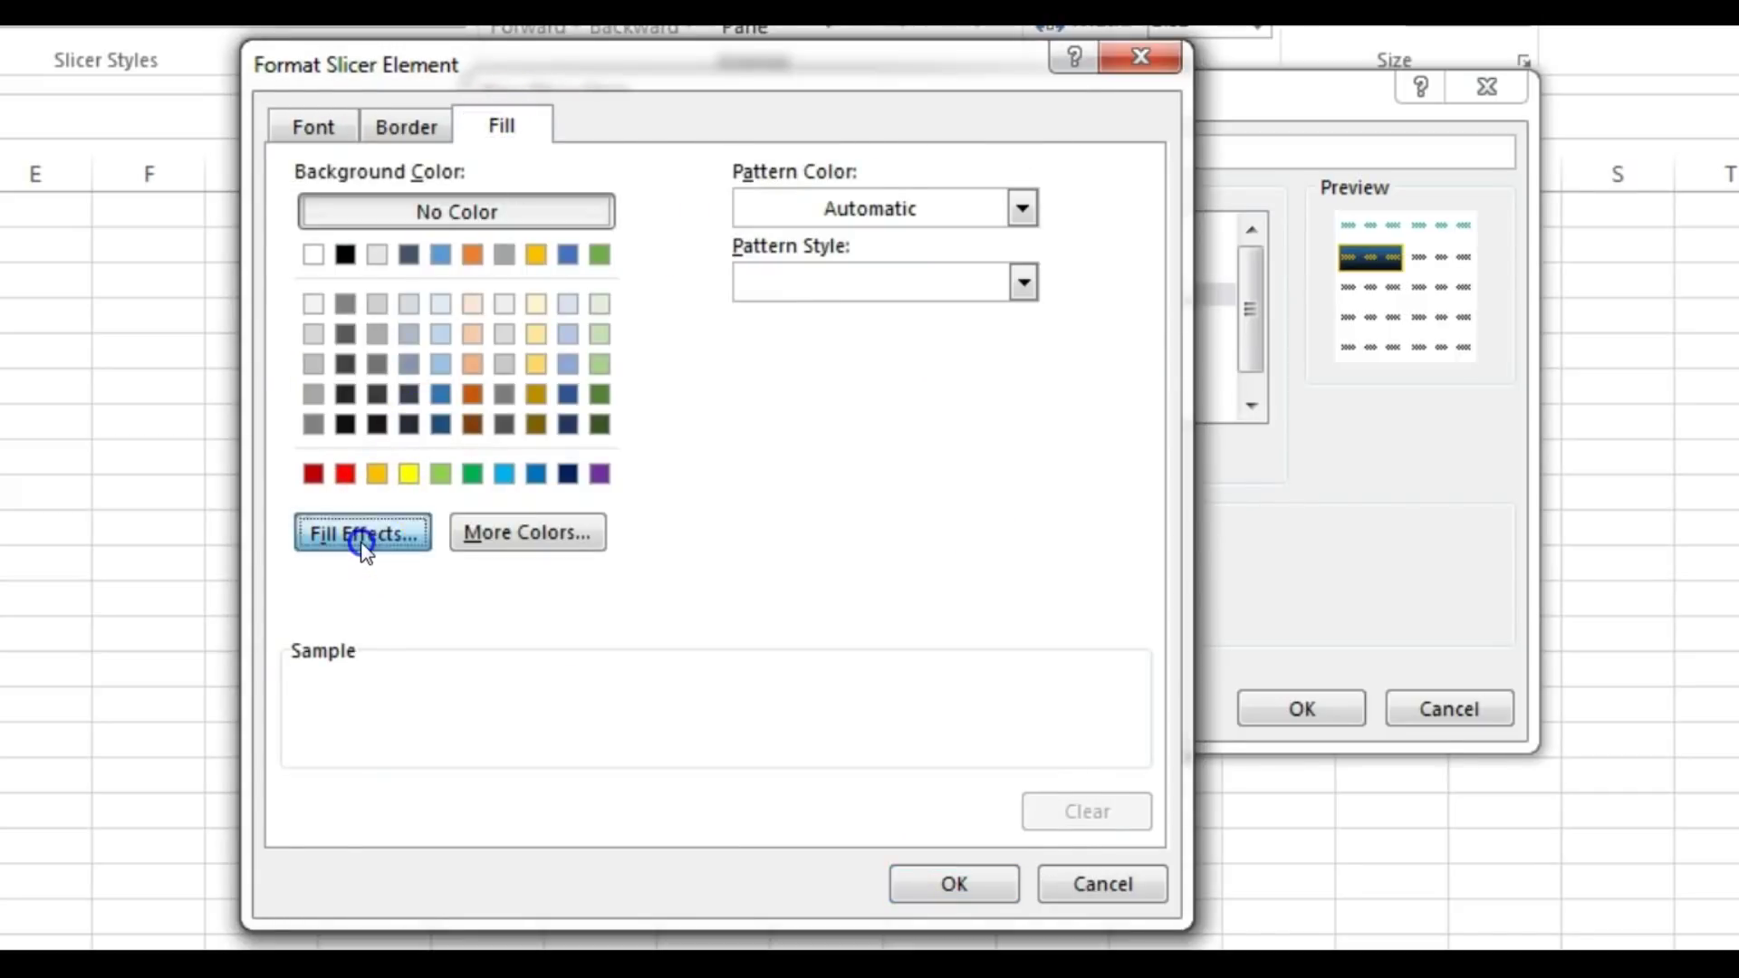
click(828, 264)
click(680, 342)
click(827, 338)
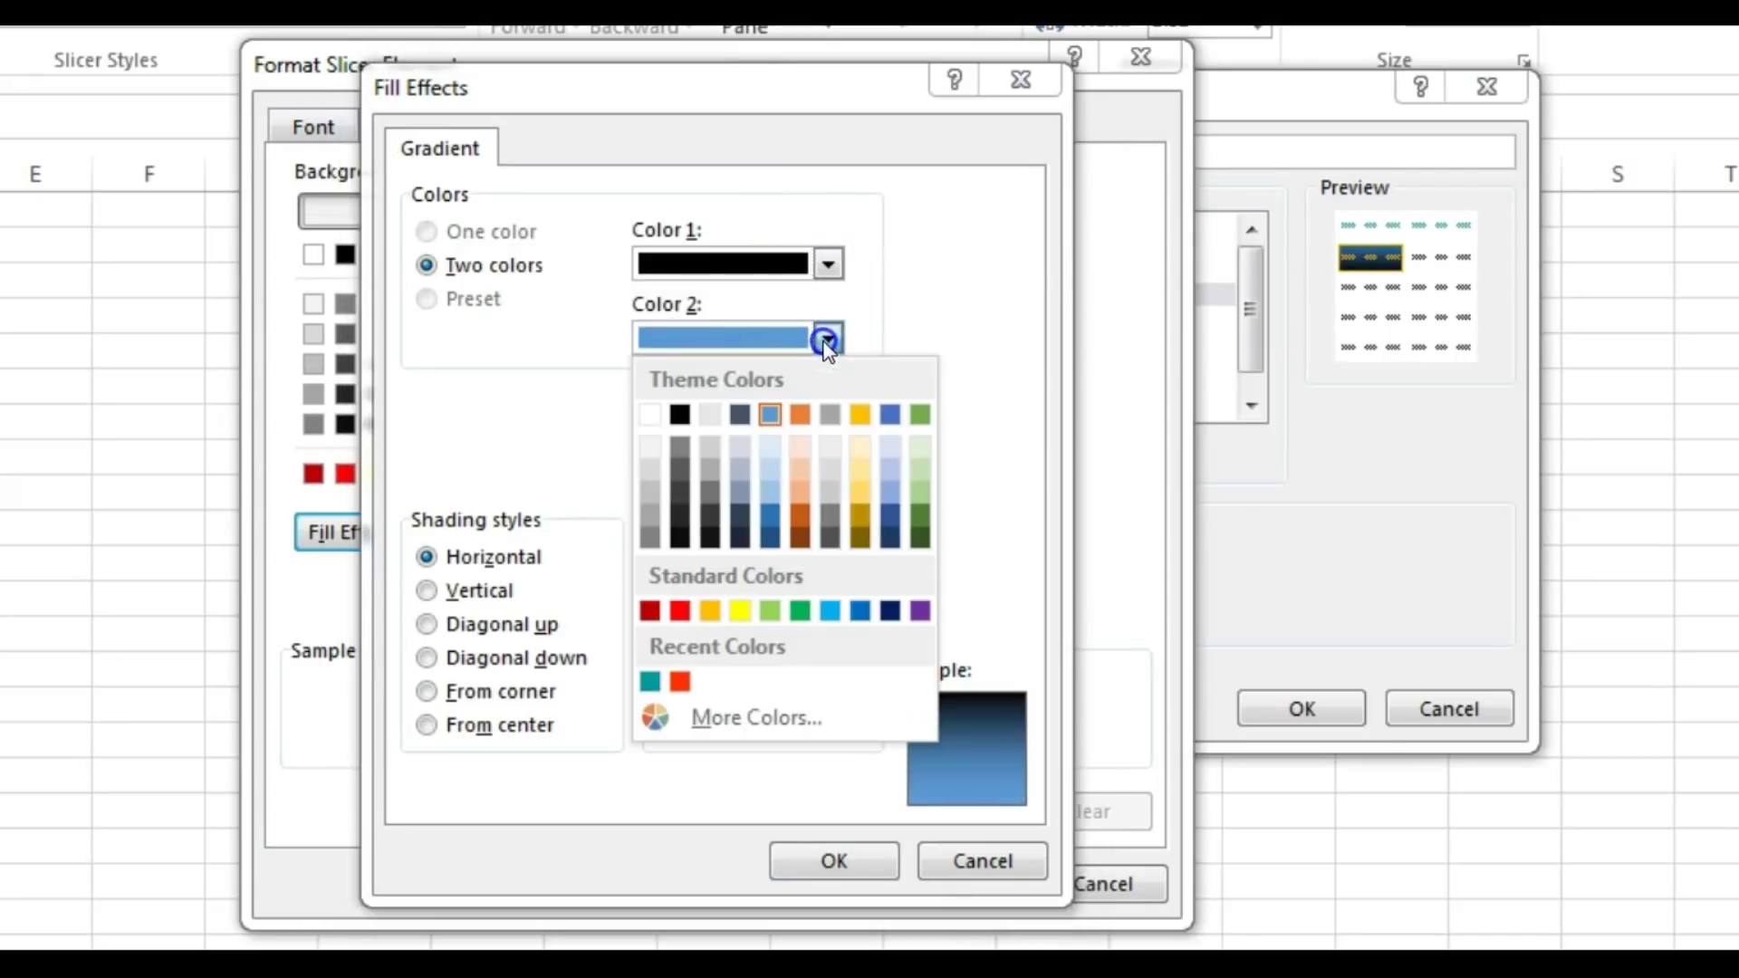
click(766, 515)
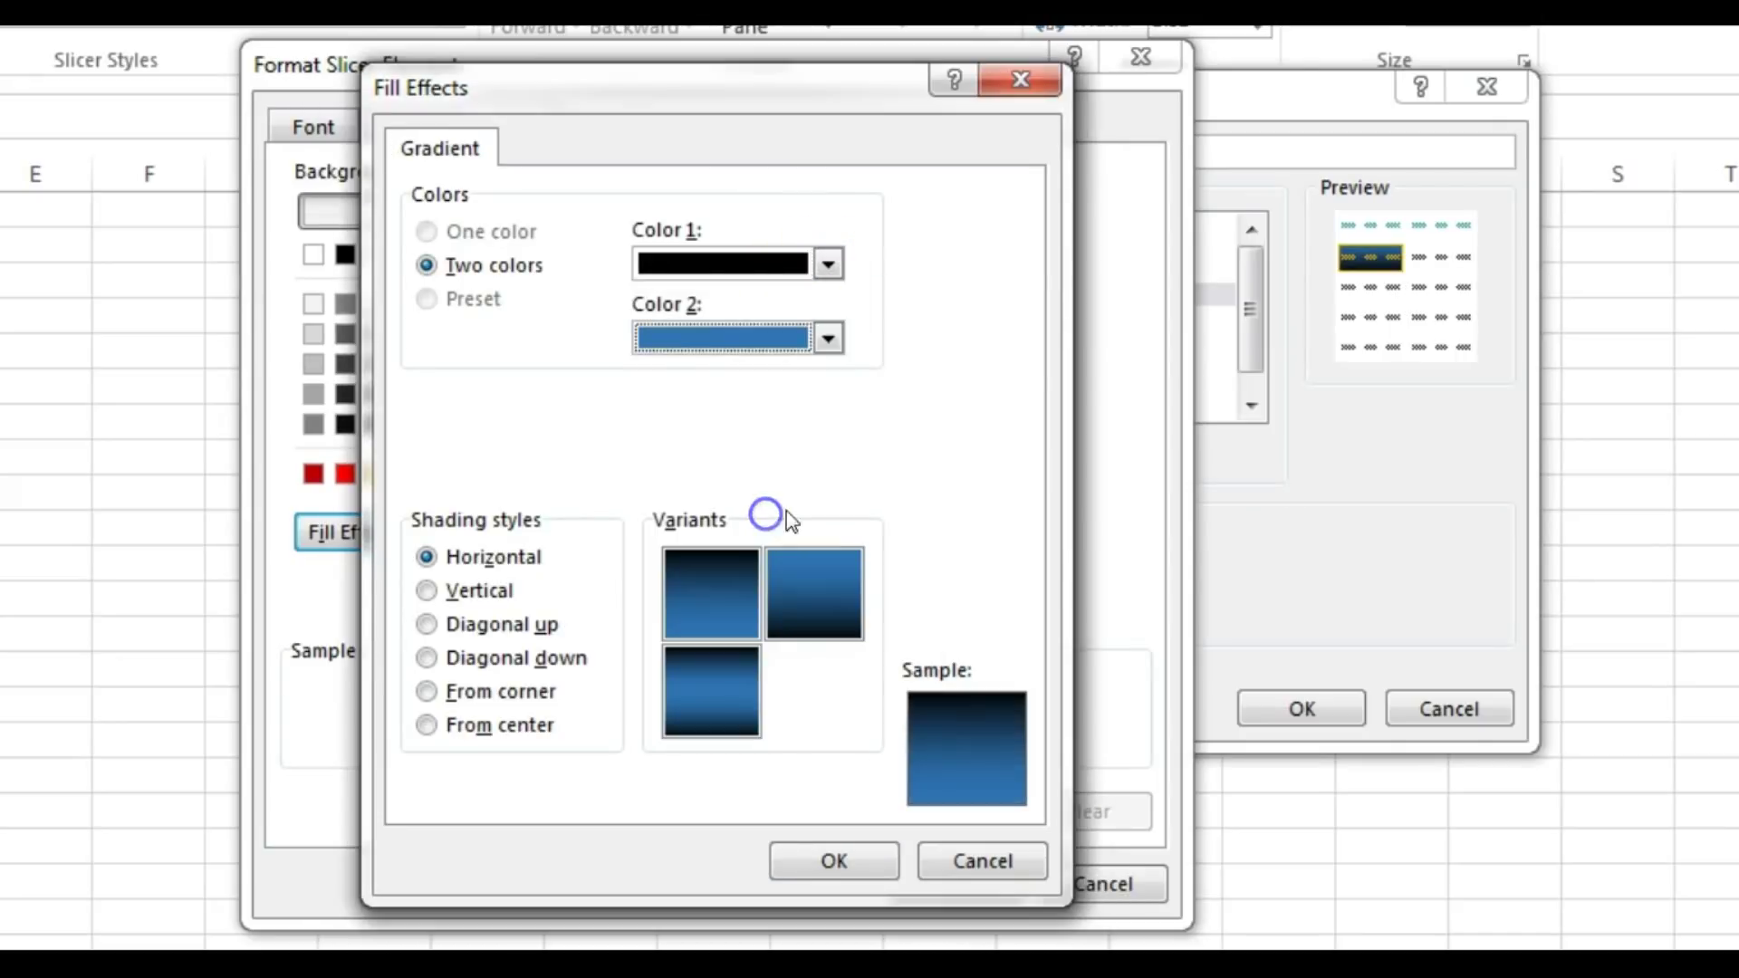
click(858, 620)
click(833, 860)
click(928, 876)
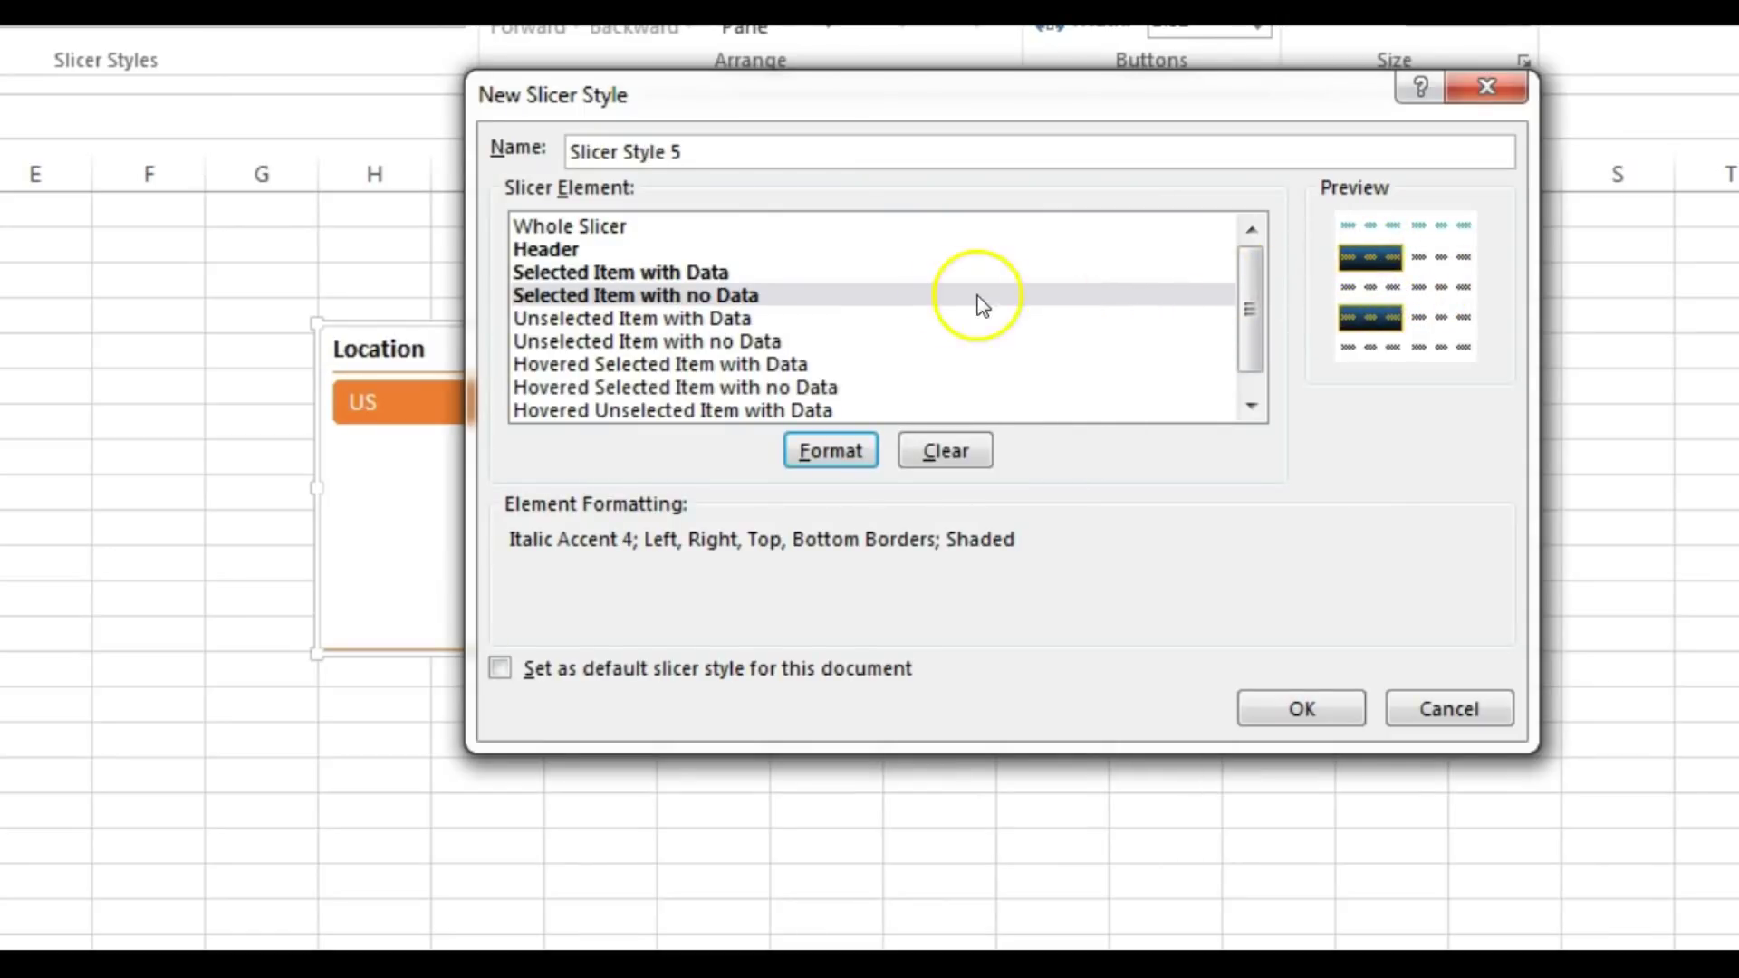
Give Unselected Item with Data a light grey fill.
click(732, 321)
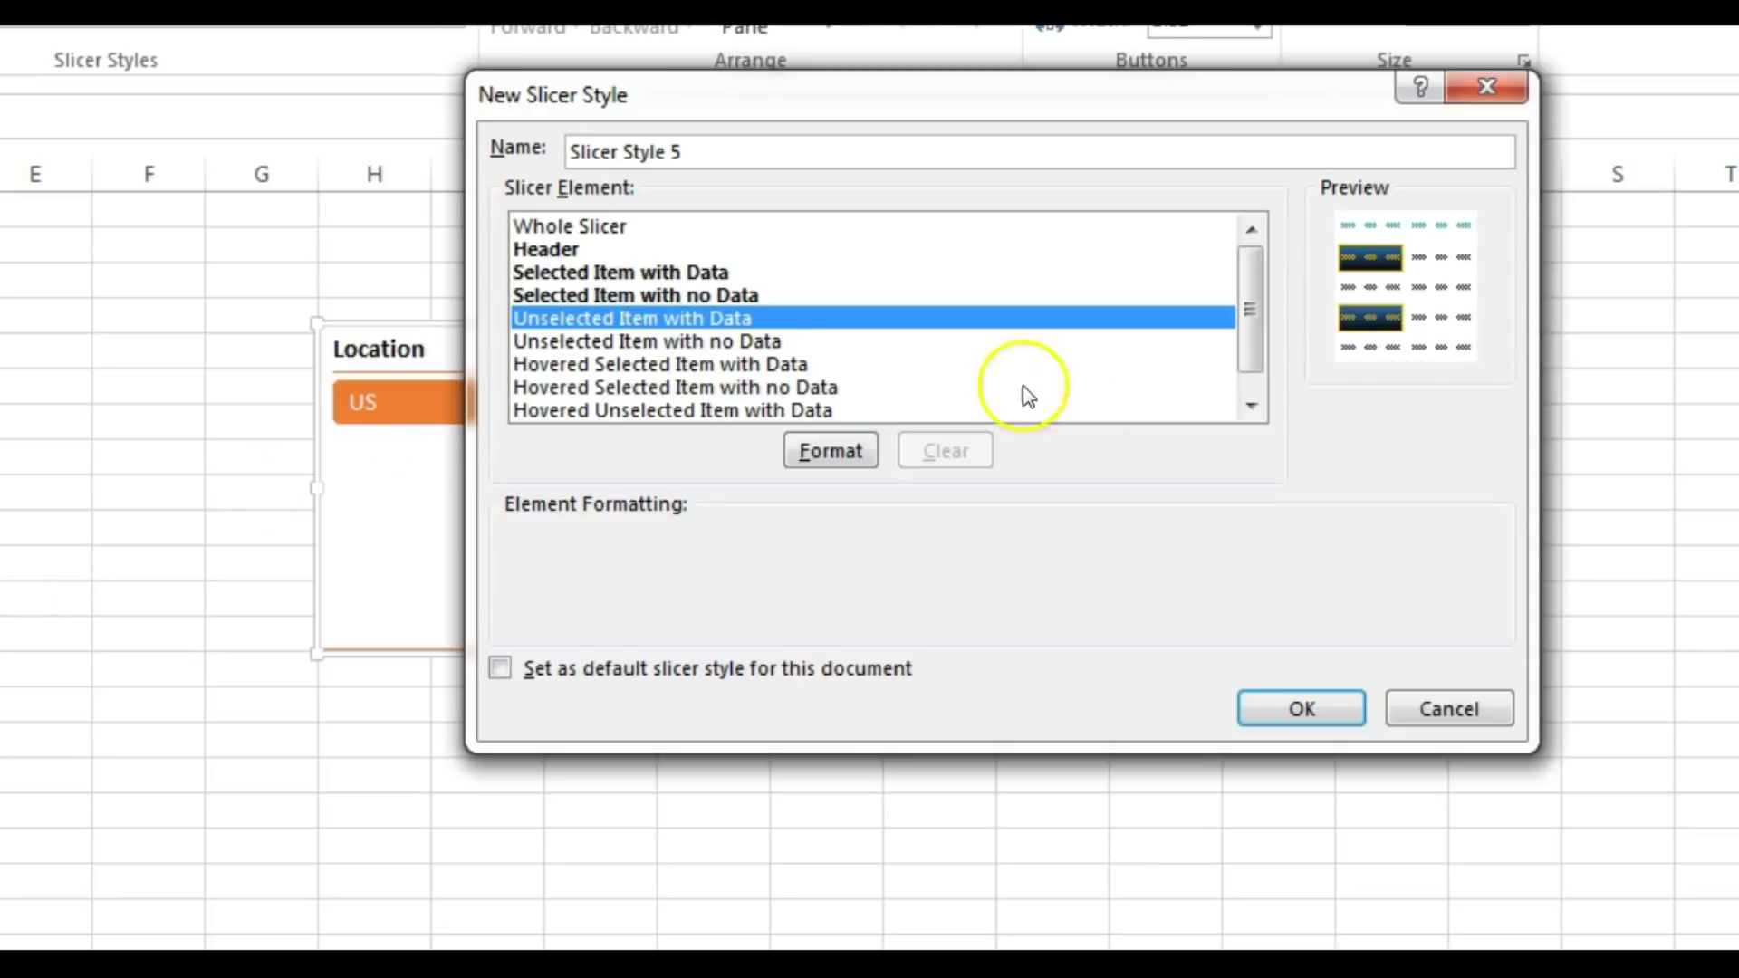
click(838, 449)
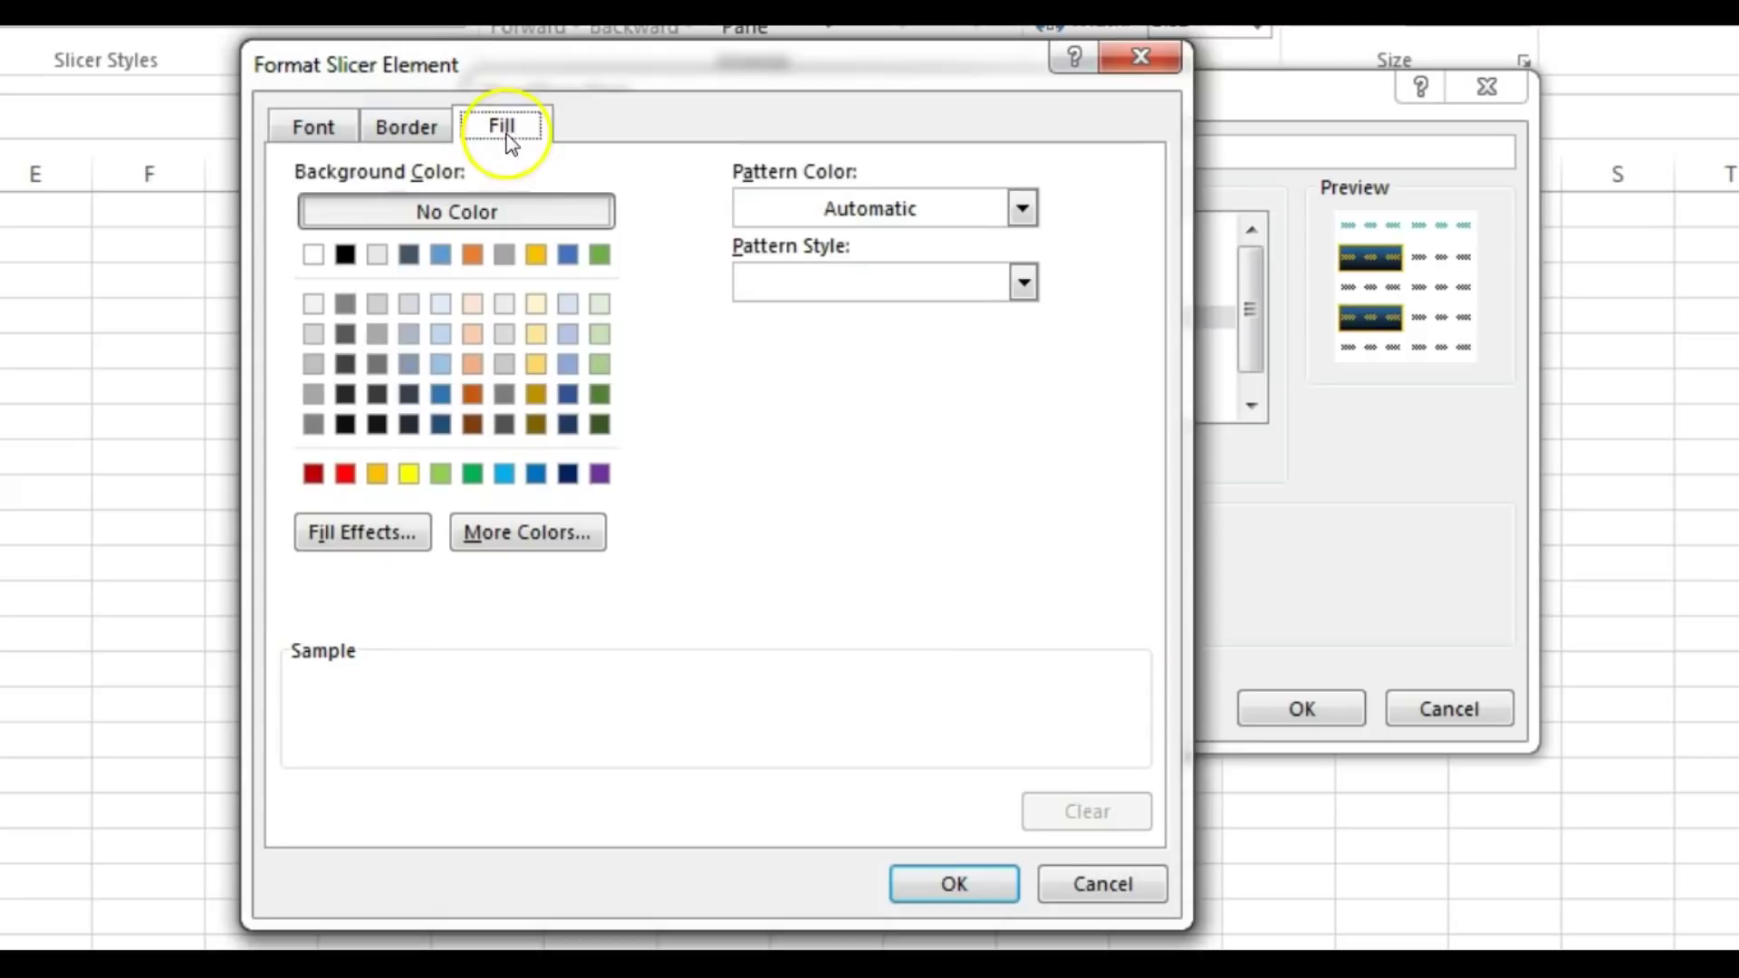
click(313, 334)
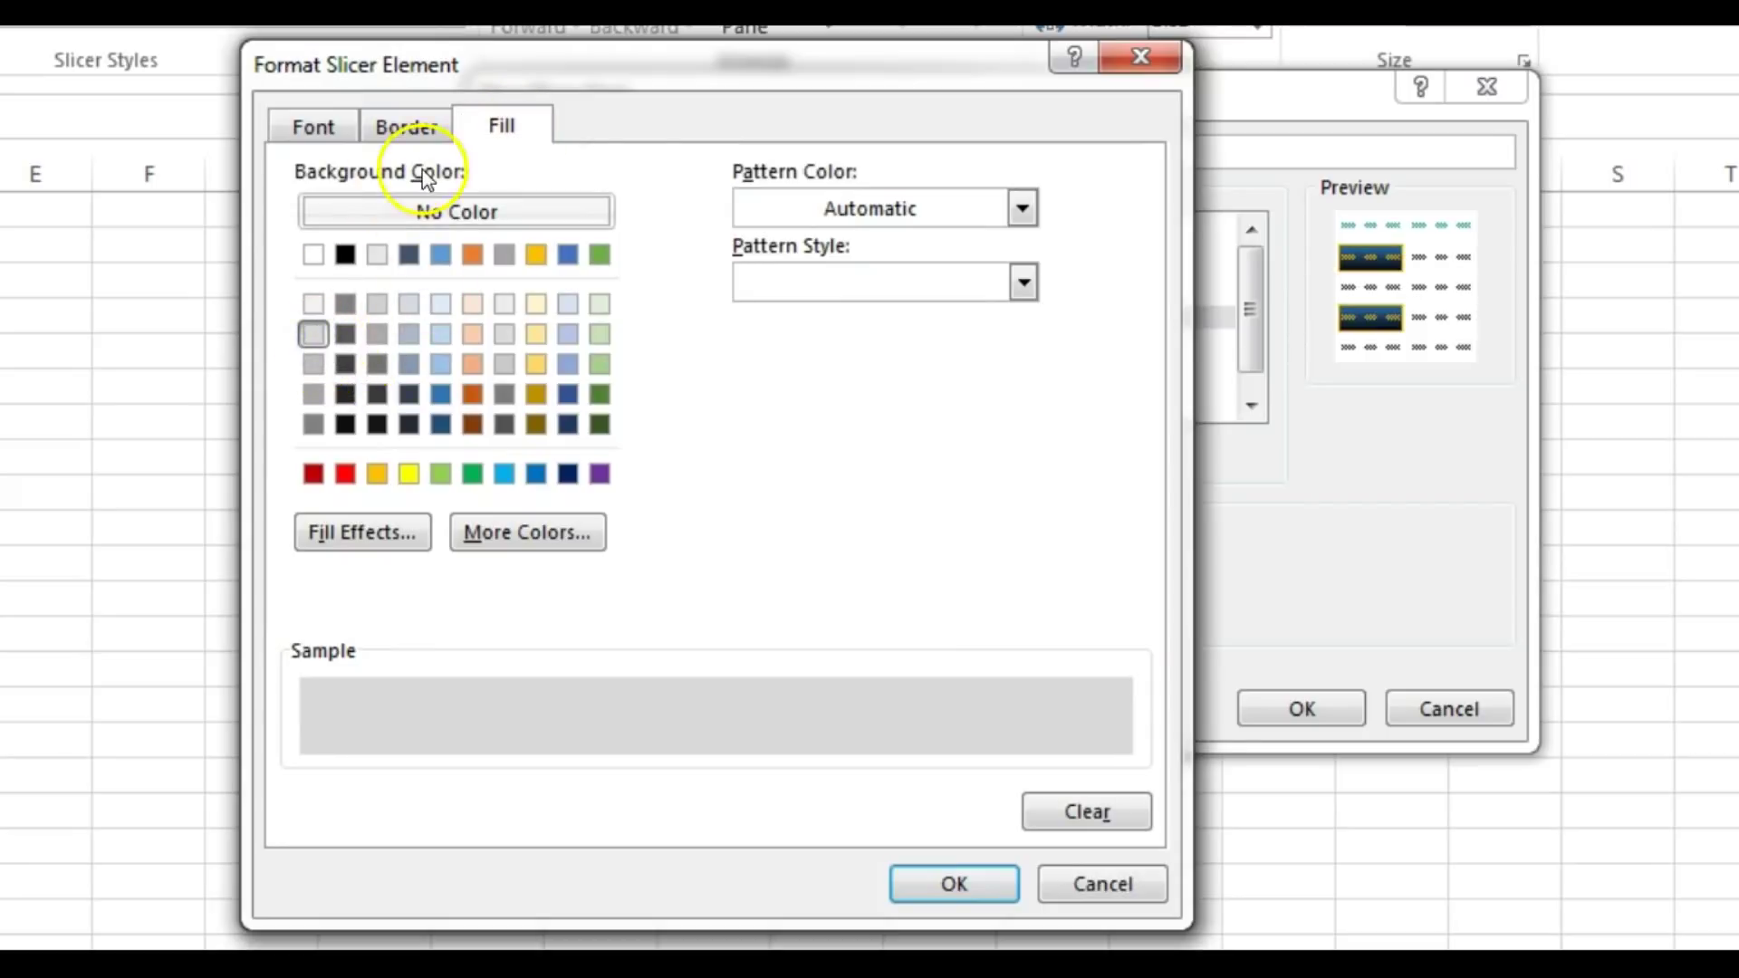
Add a grey double-line outline border to Unselected Item with Data.
click(404, 125)
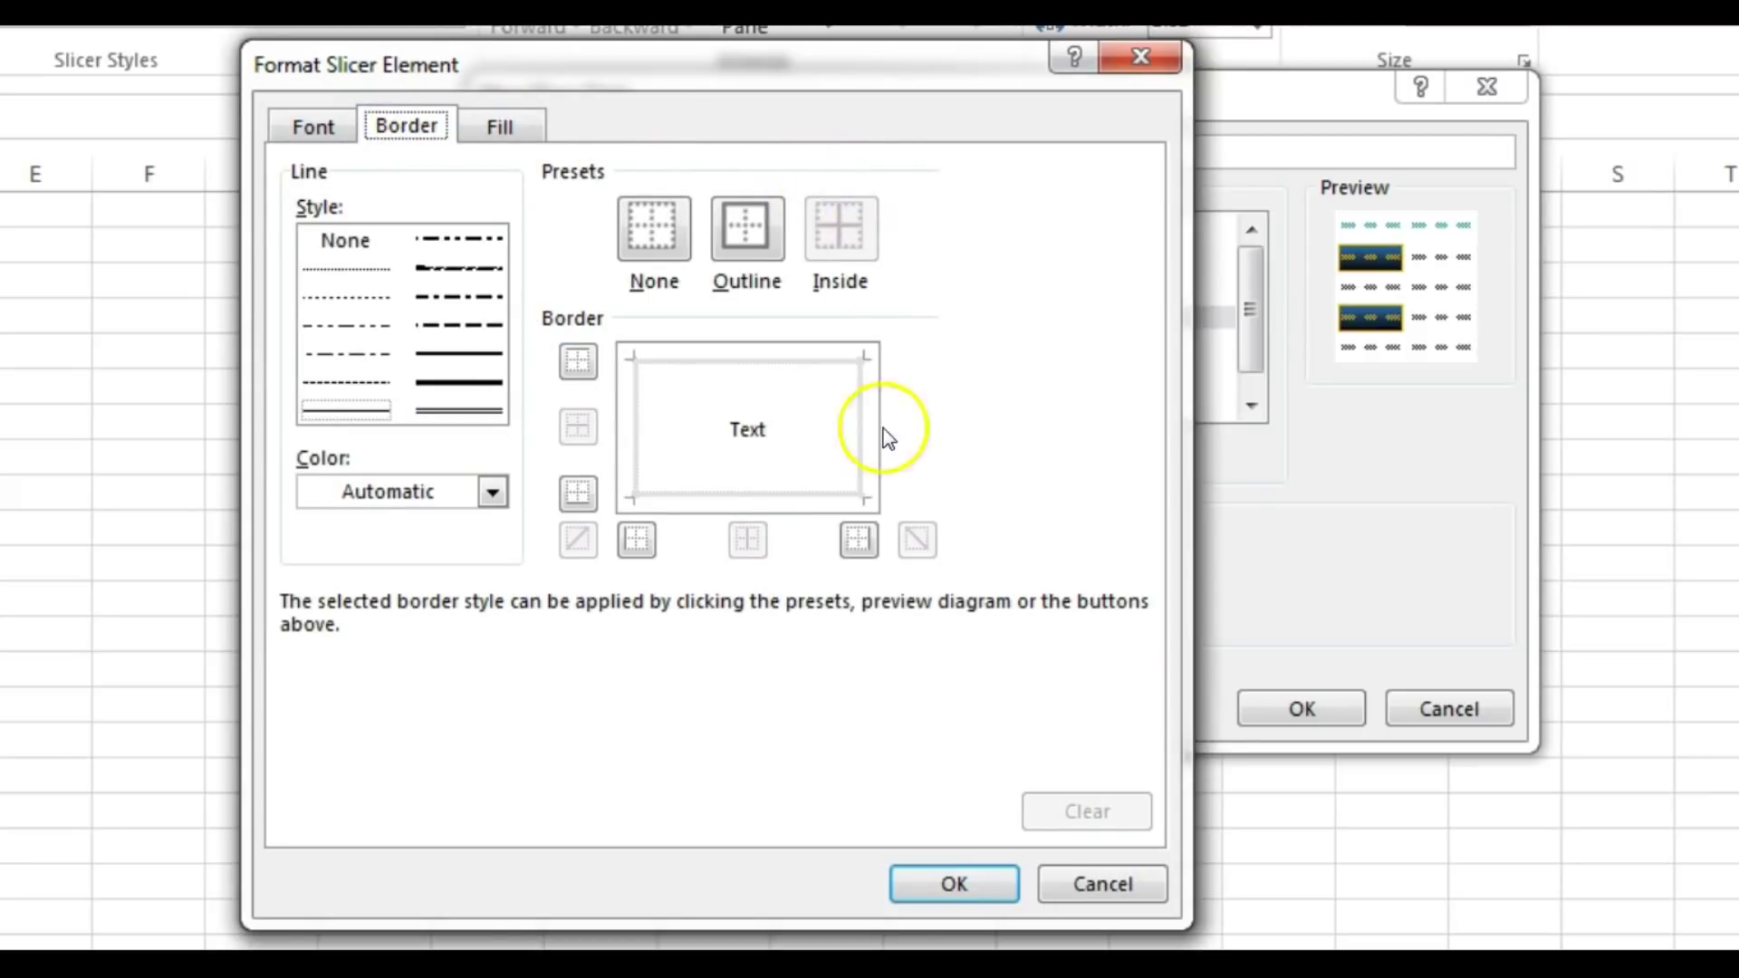
click(463, 409)
click(752, 226)
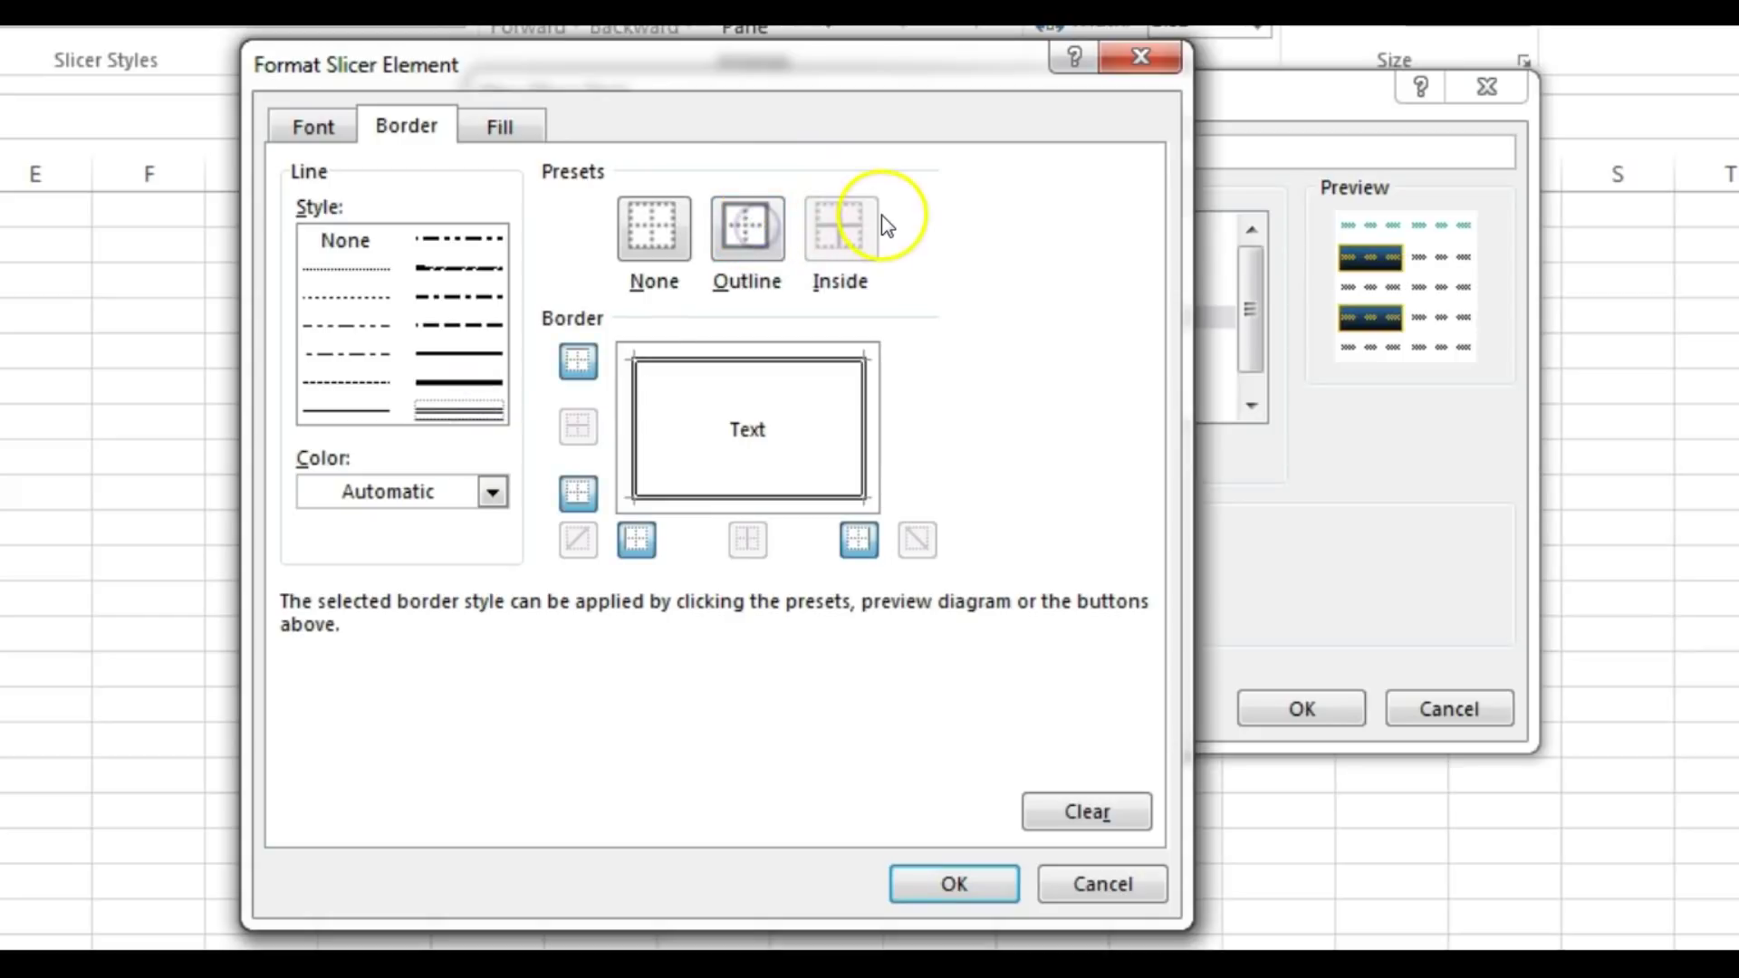
click(492, 492)
click(315, 732)
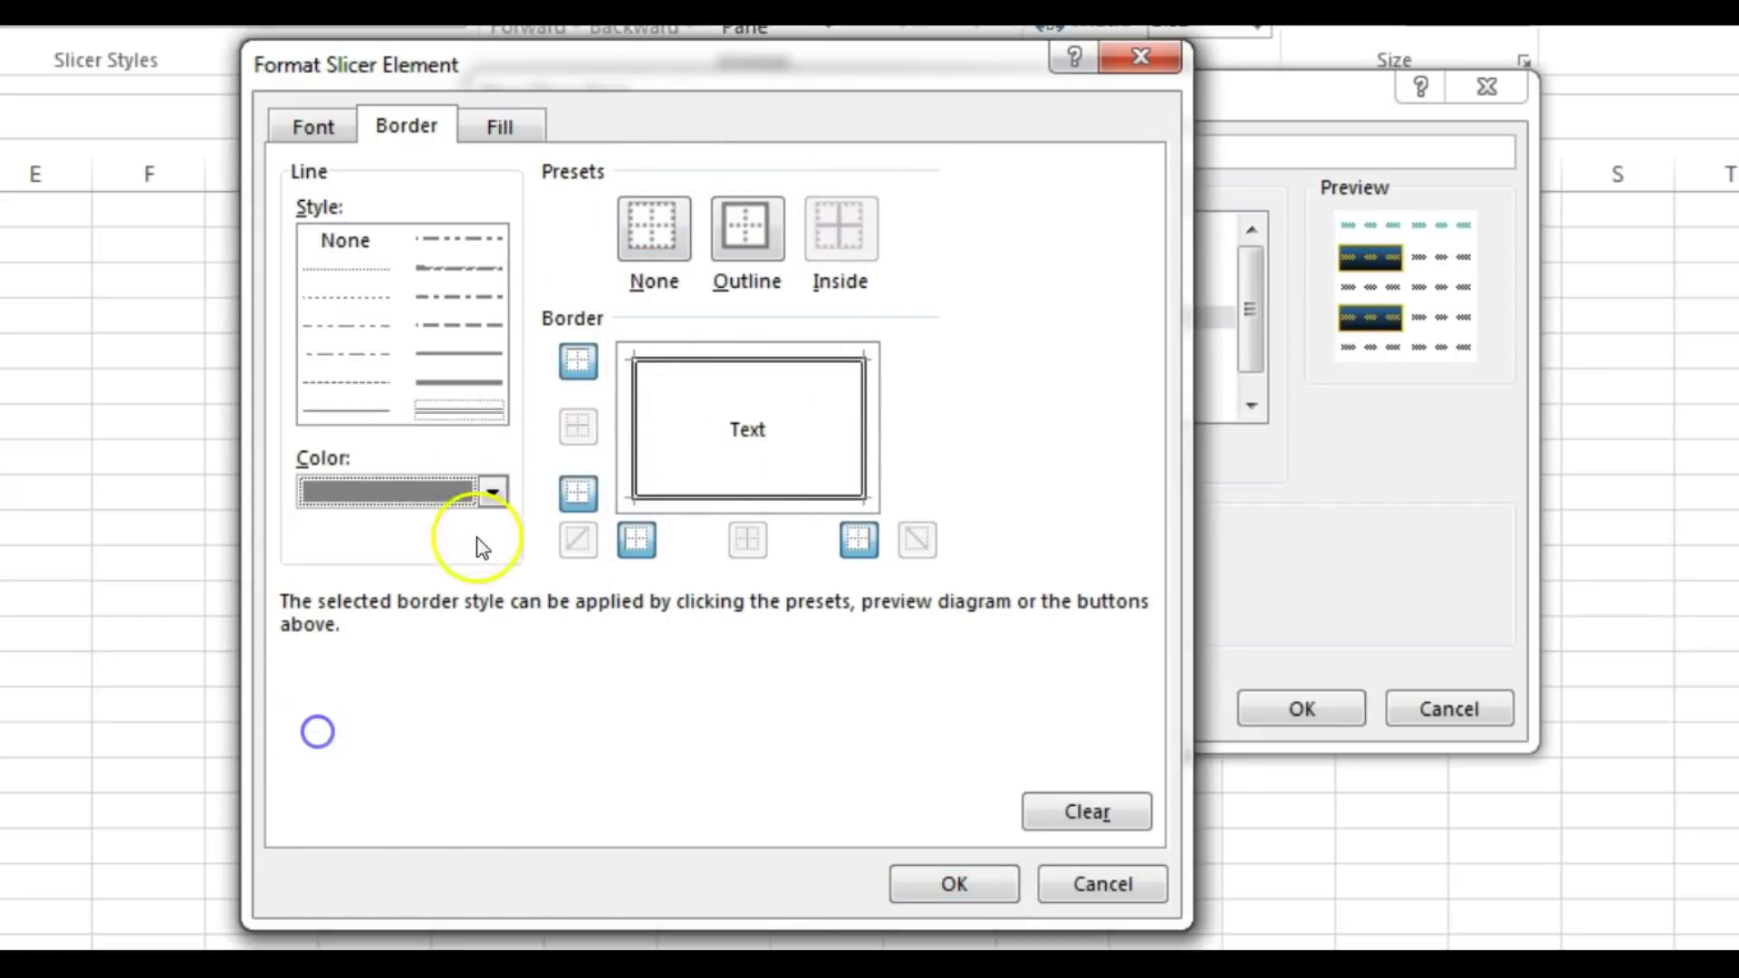
click(740, 227)
click(321, 132)
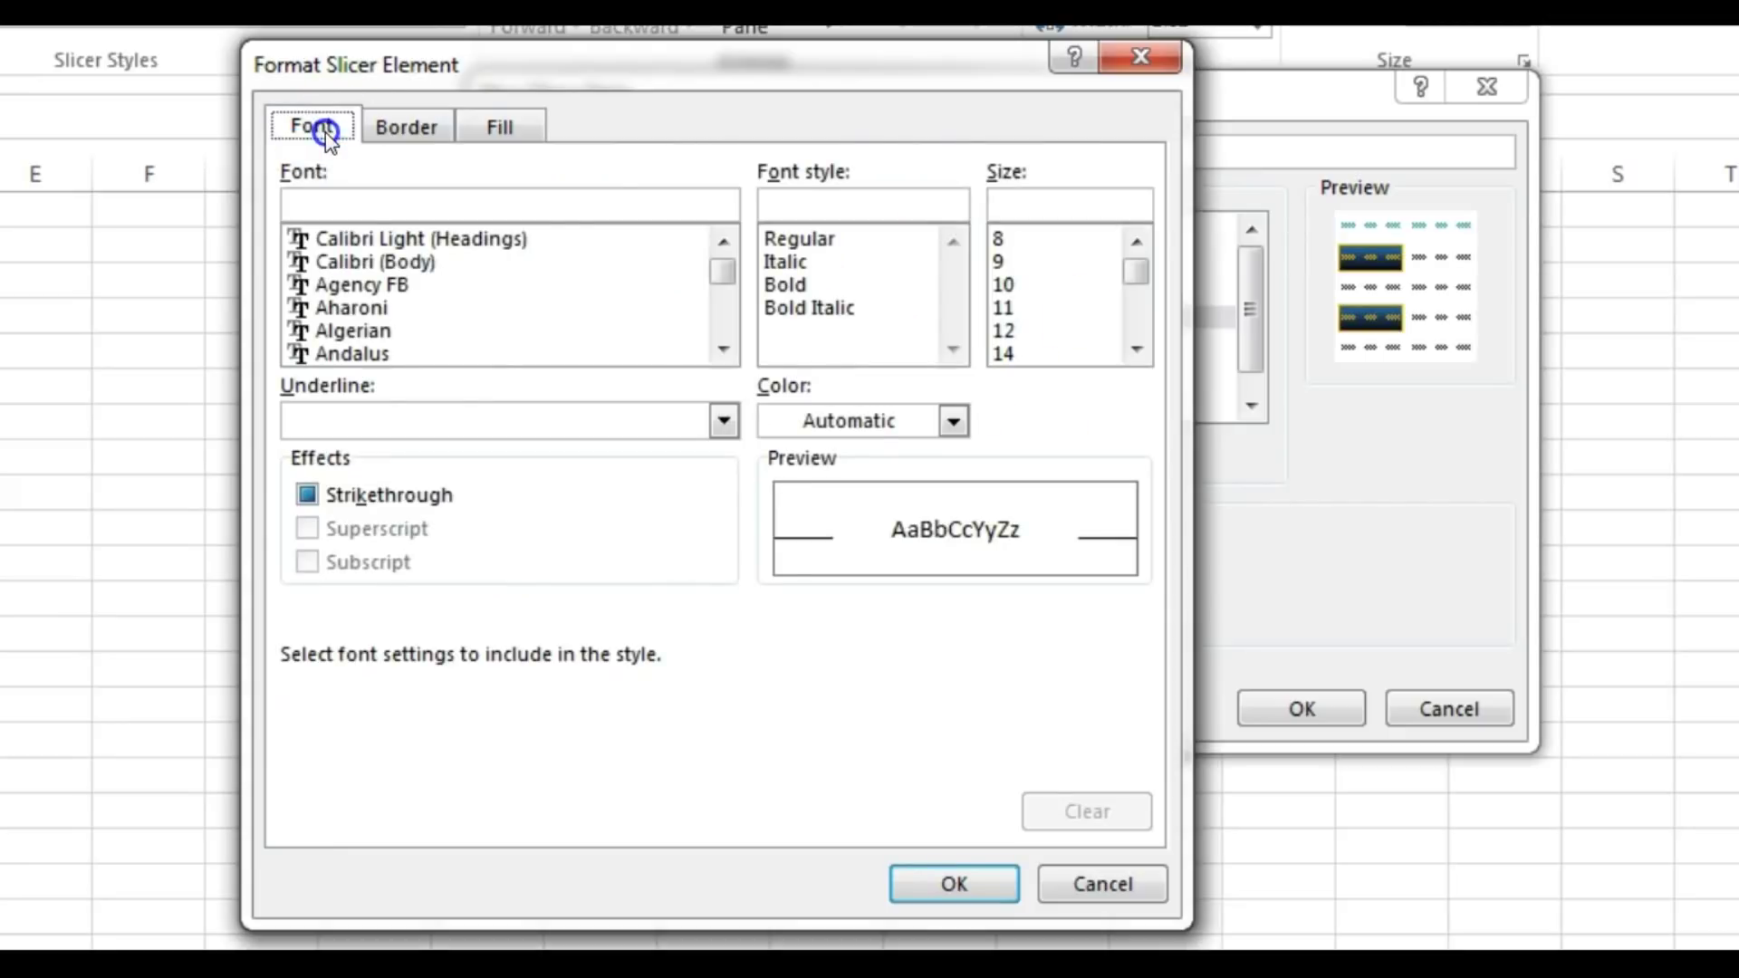
click(899, 284)
Give Unselected Item with no Data a dark grey double-line outline border.
click(951, 885)
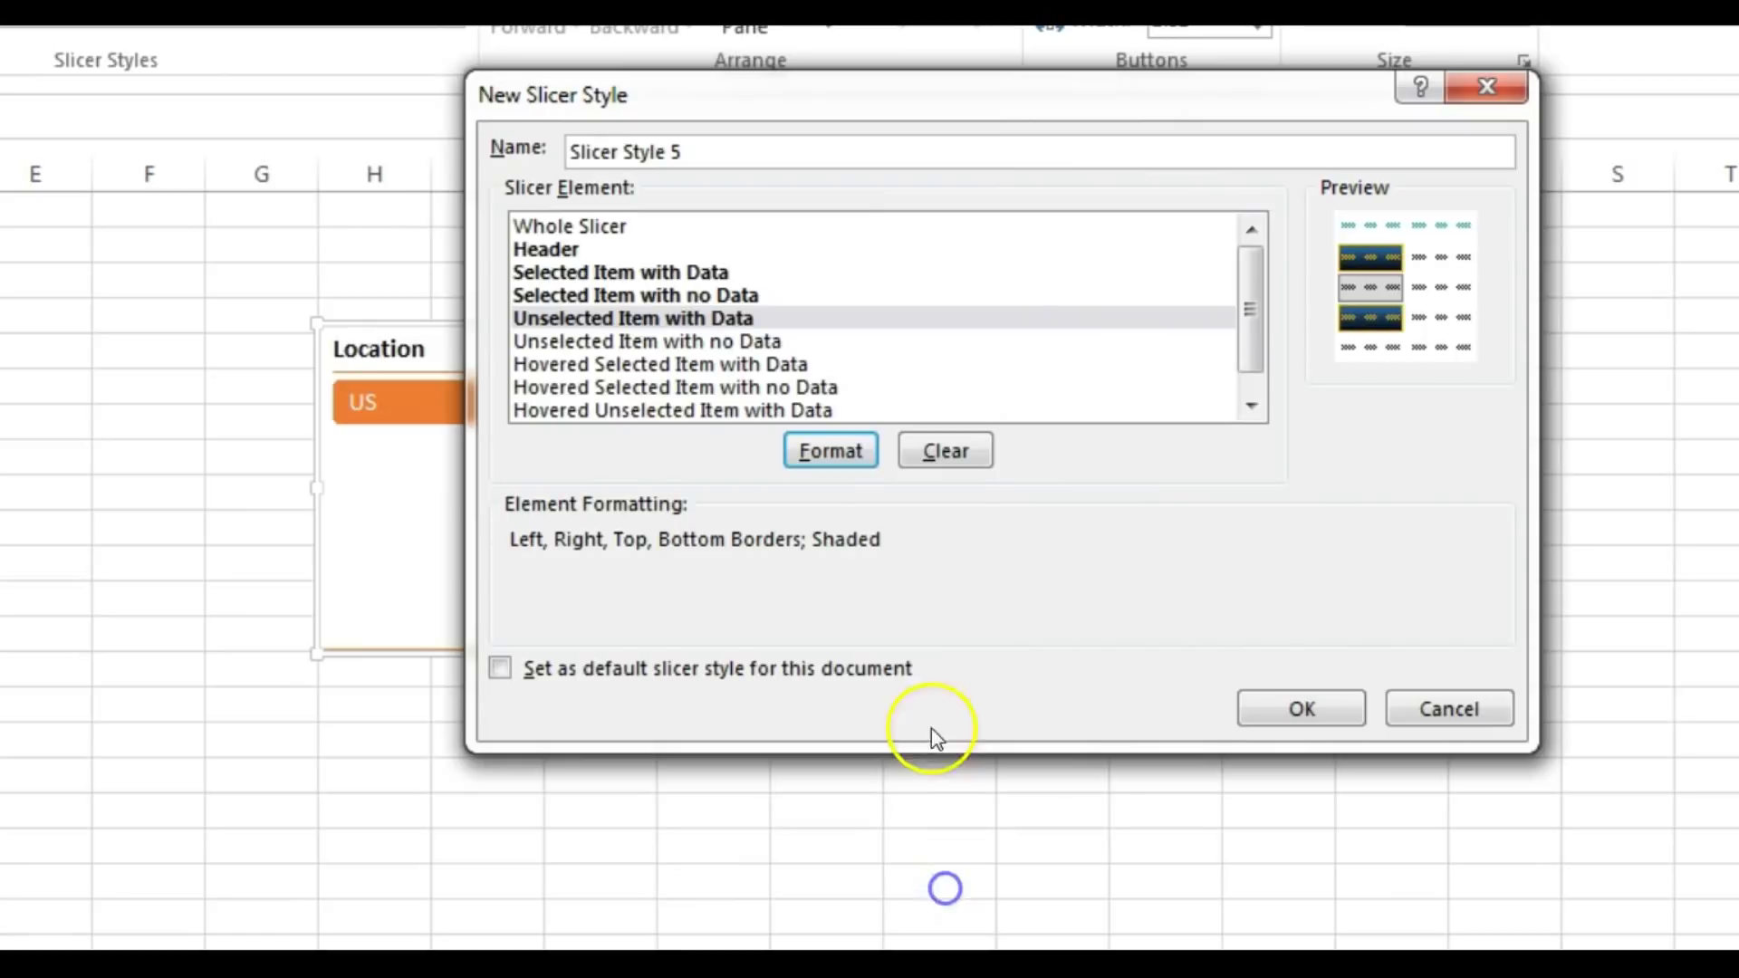
click(704, 340)
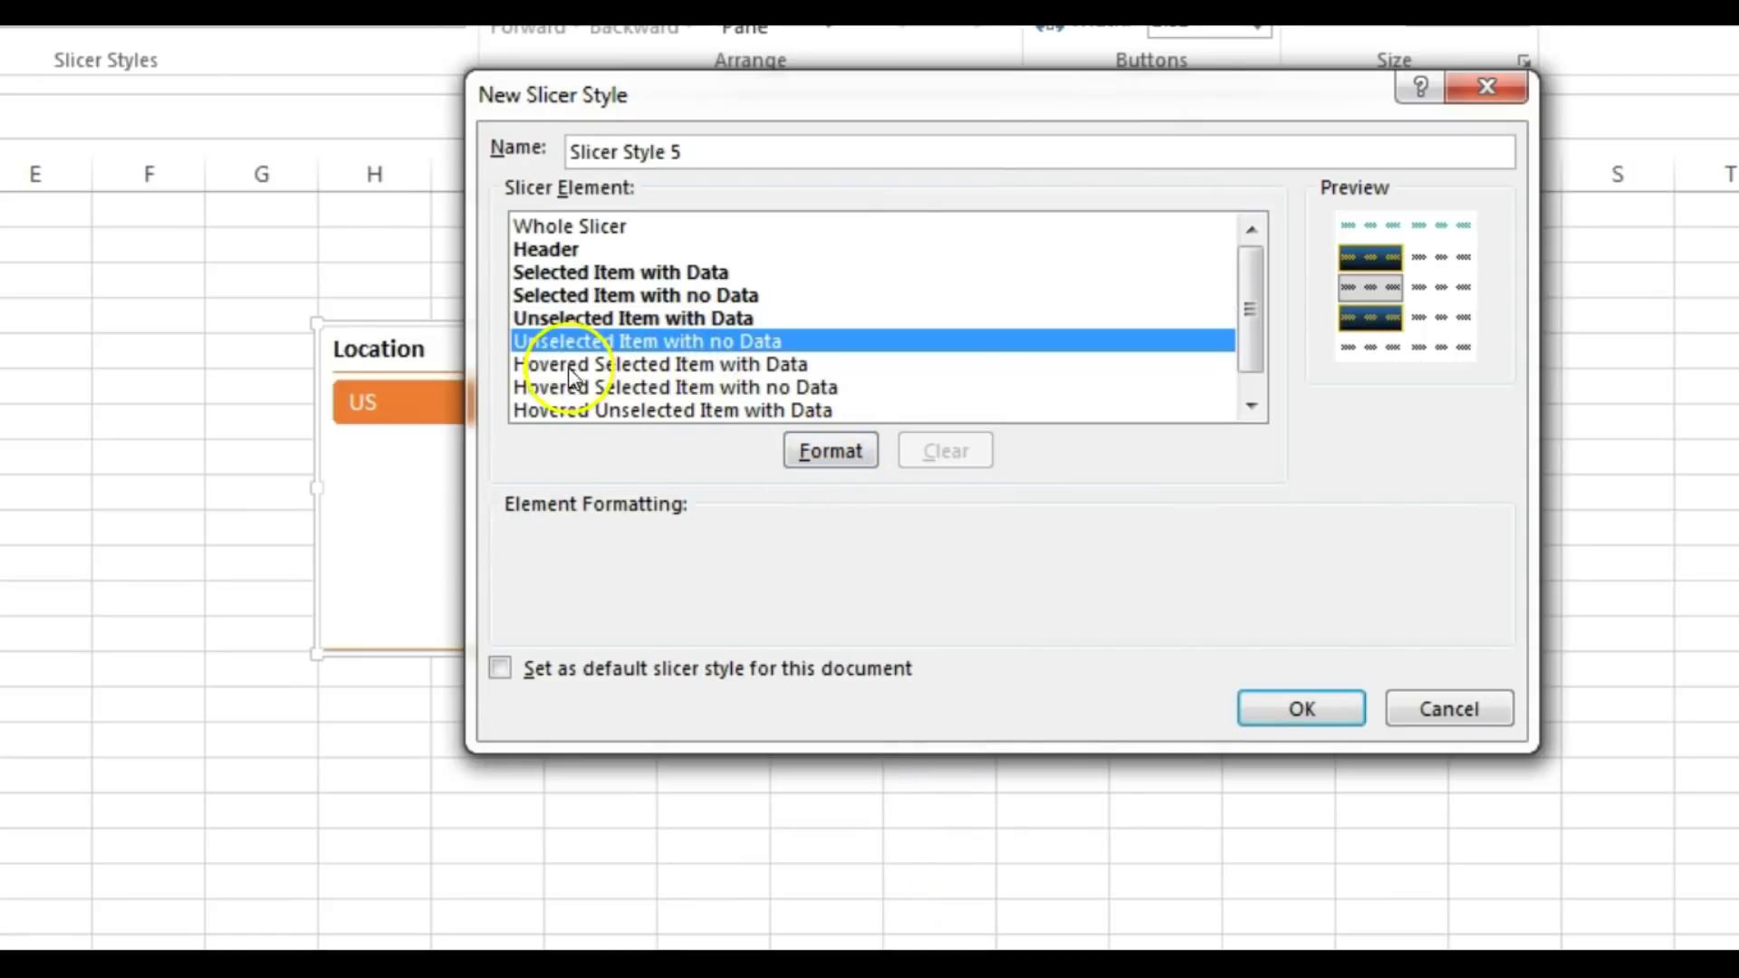
click(822, 450)
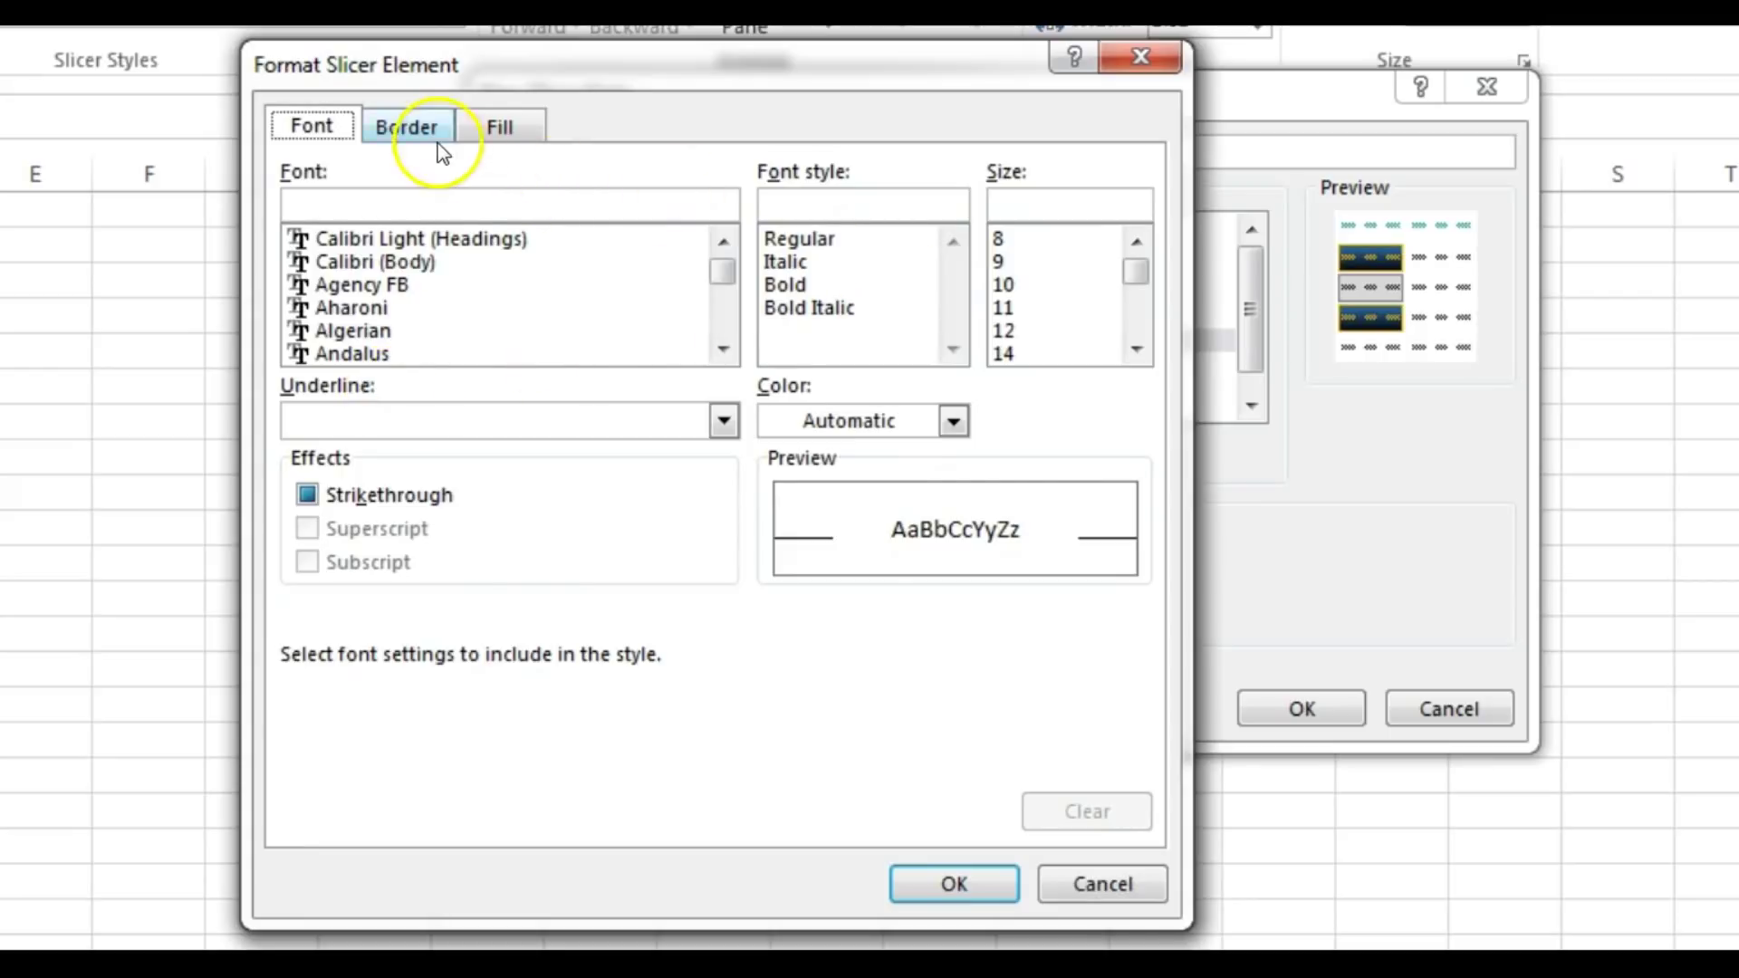
click(439, 136)
click(471, 493)
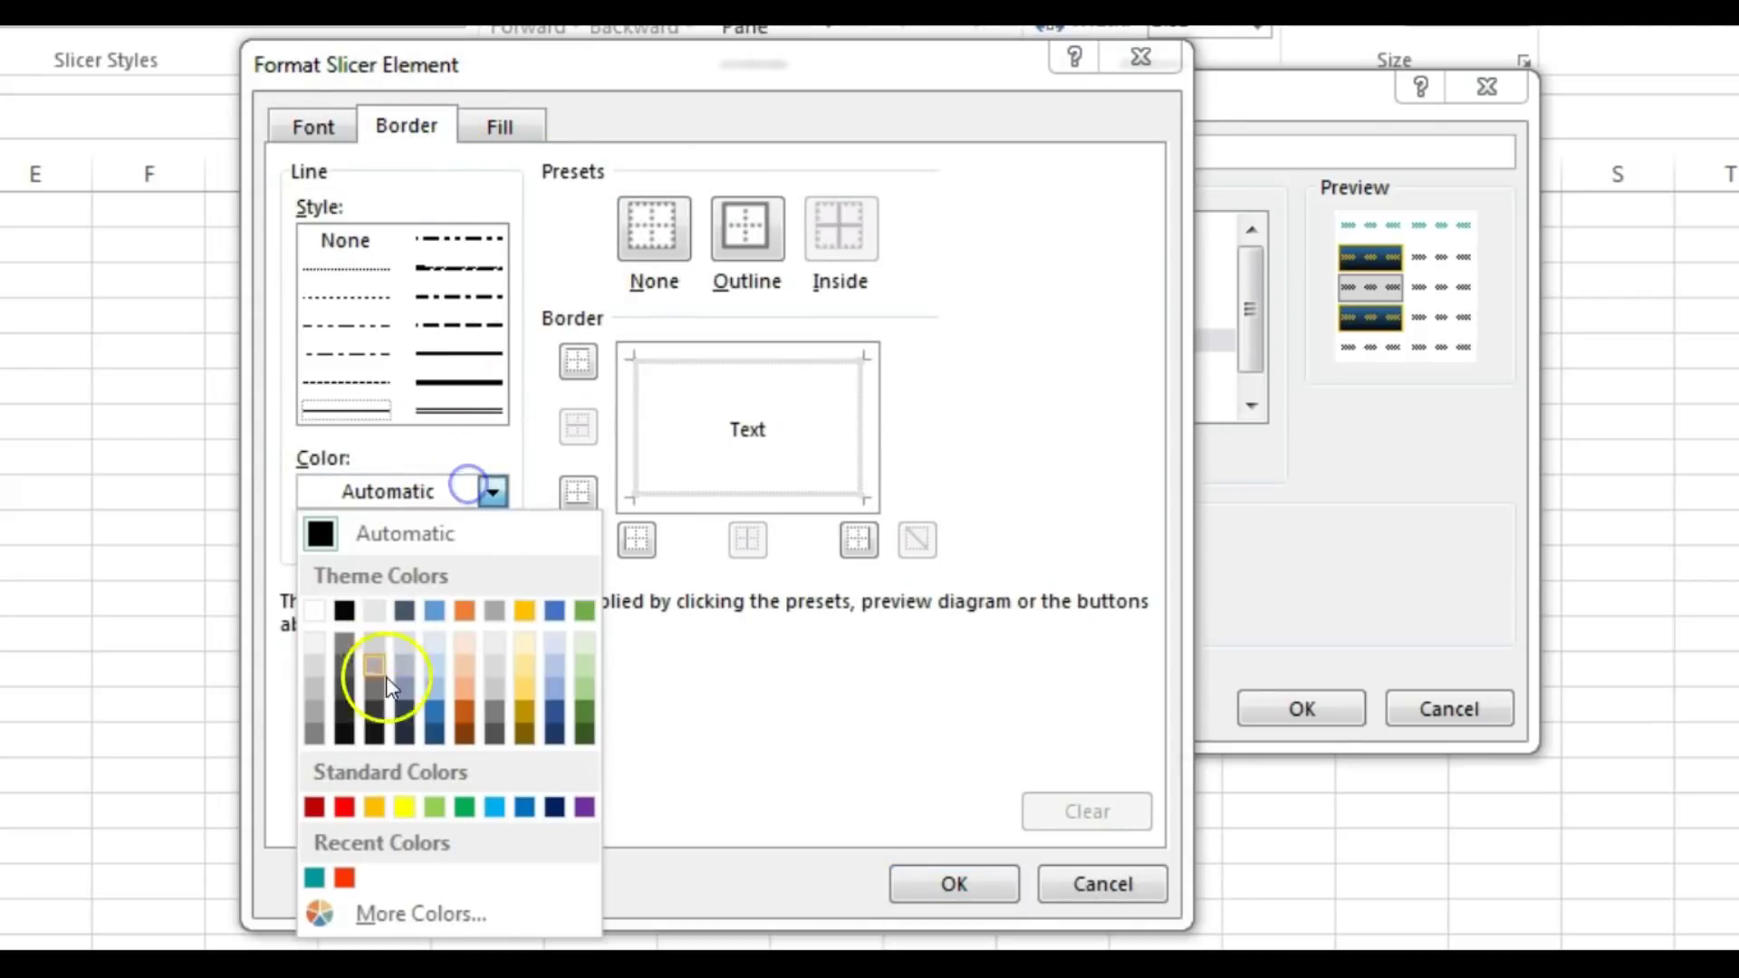
click(310, 730)
click(761, 263)
click(457, 413)
click(716, 272)
Shade Unselected Item with no Data grey and confirm the formatting.
click(500, 126)
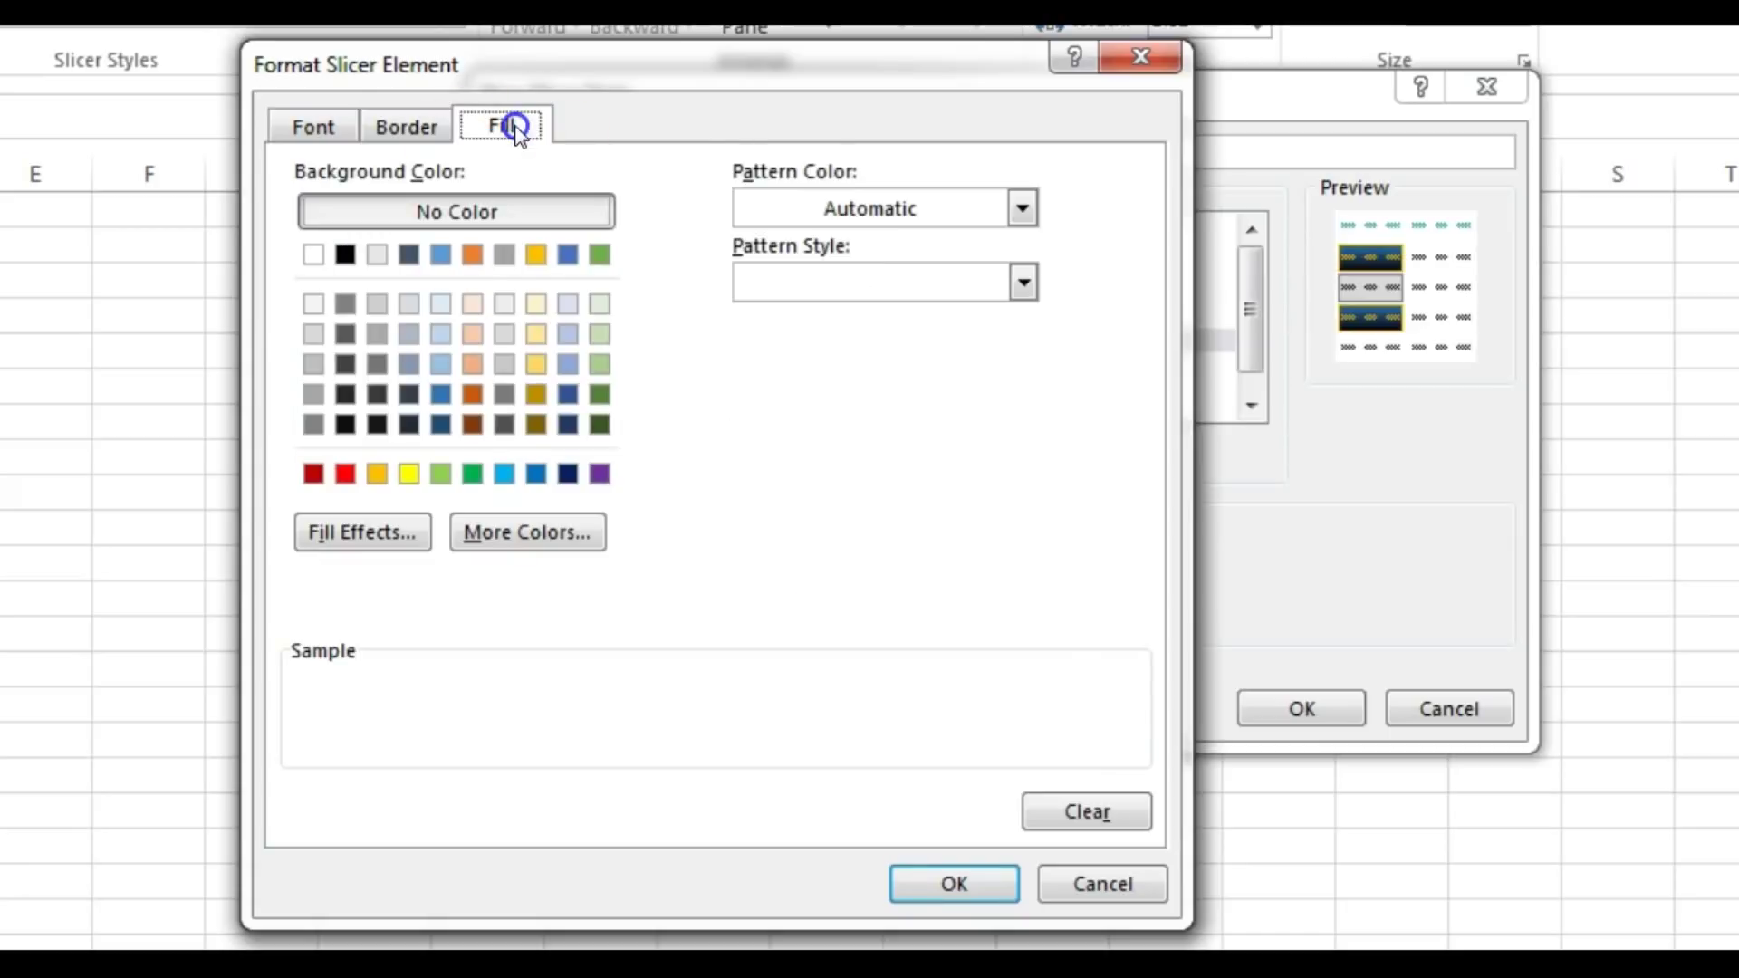
click(310, 371)
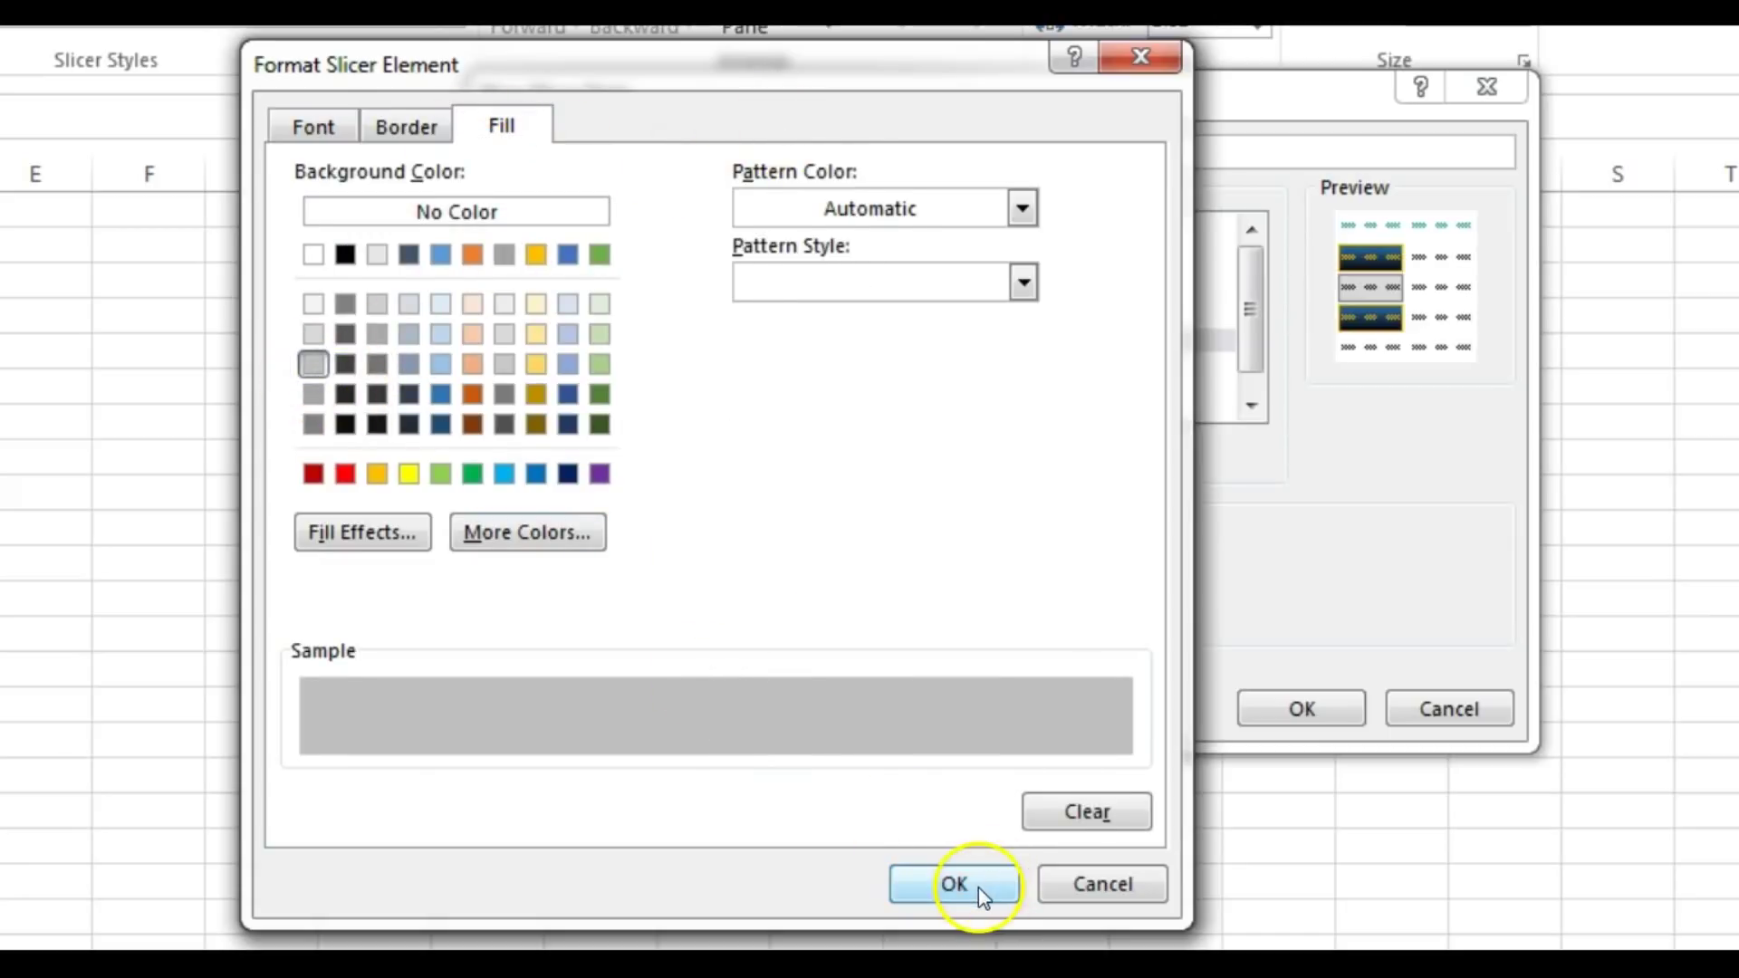
click(954, 884)
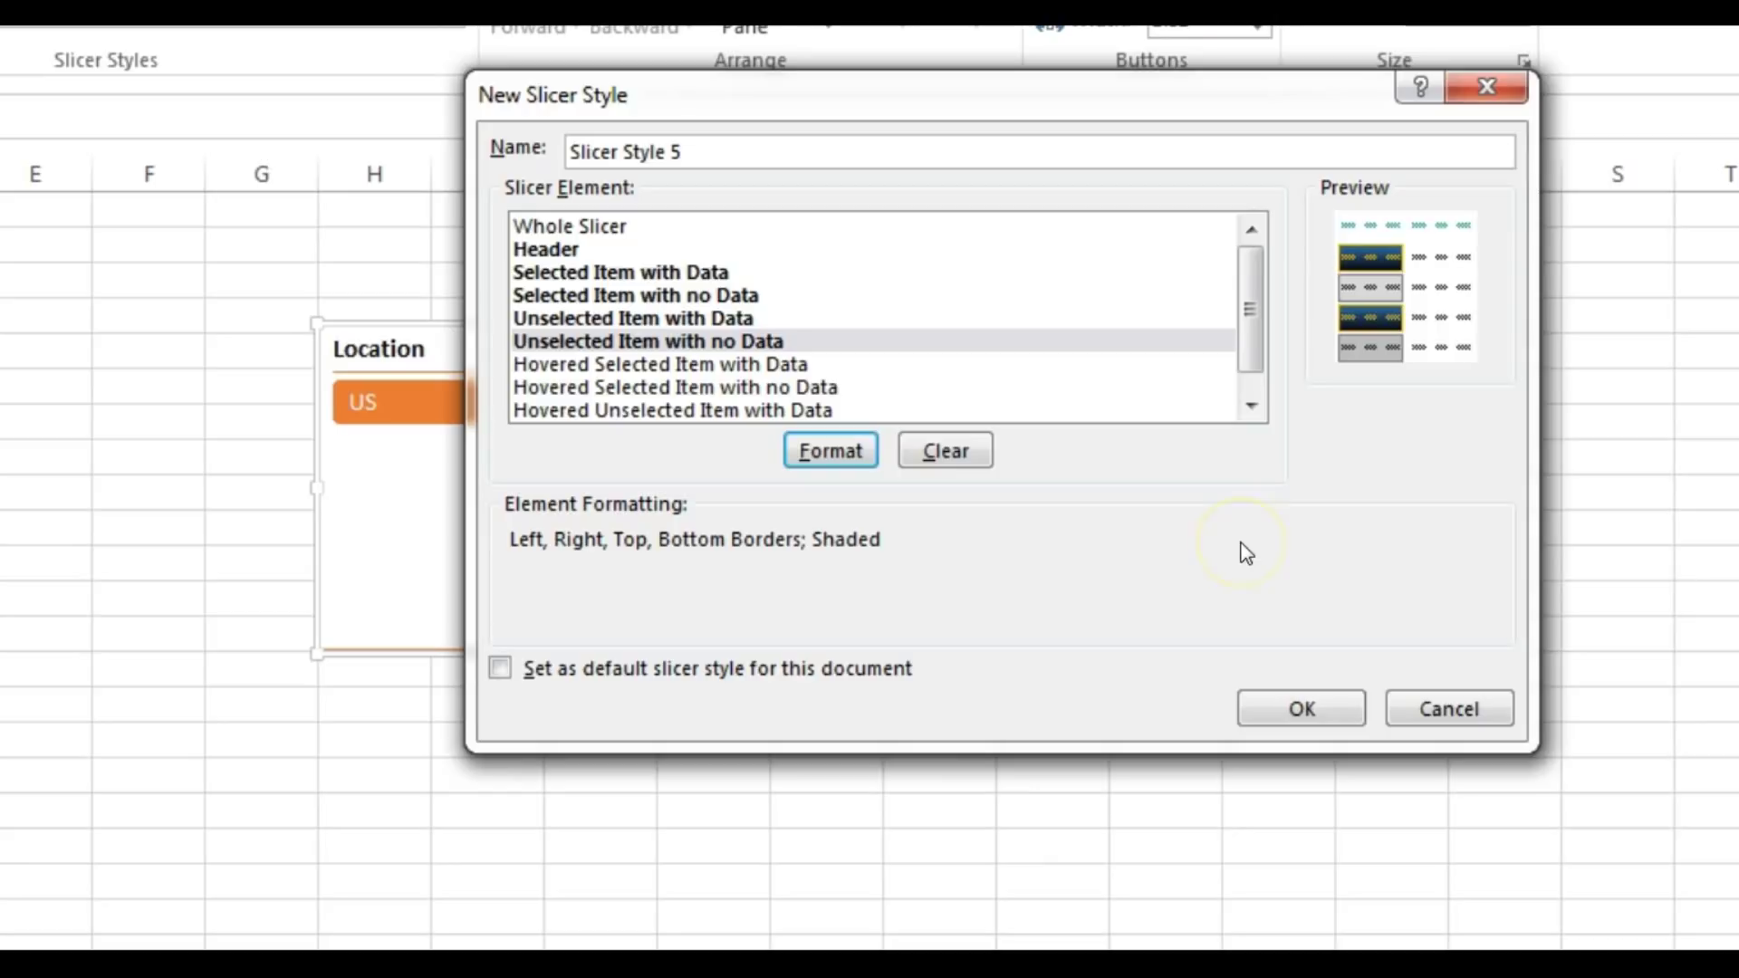
Make Hovered Selected Item with Data text bold italic and red.
drag(1253, 337, 1248, 365)
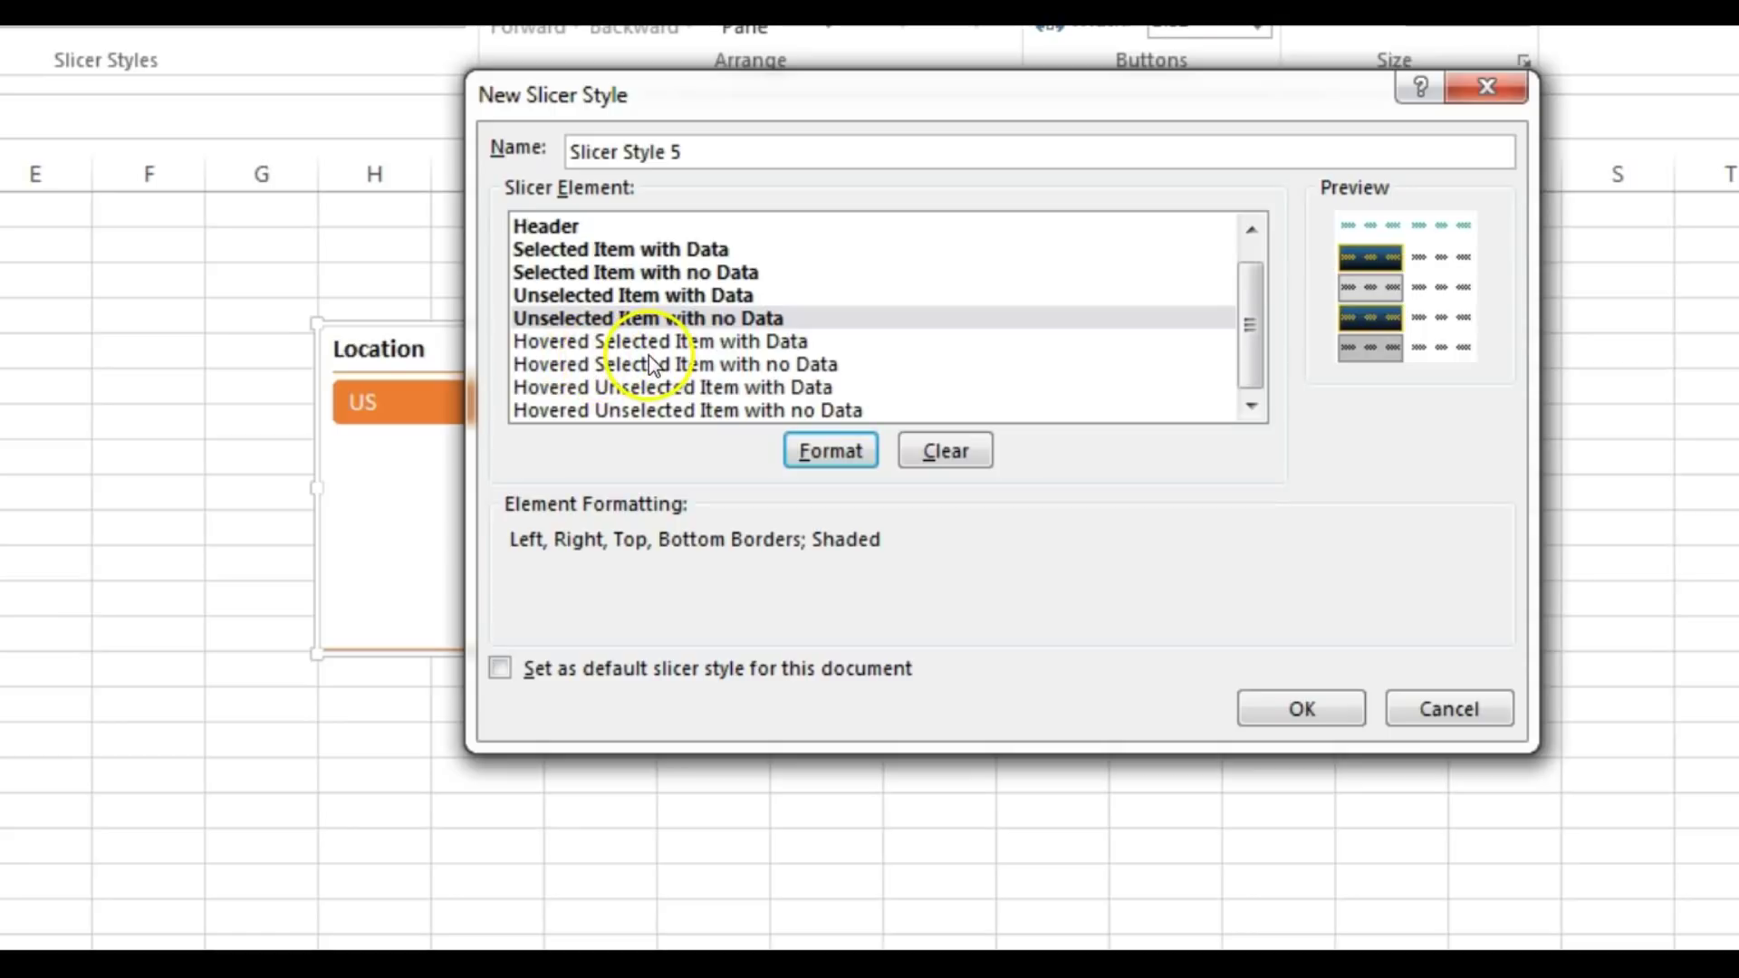
click(615, 343)
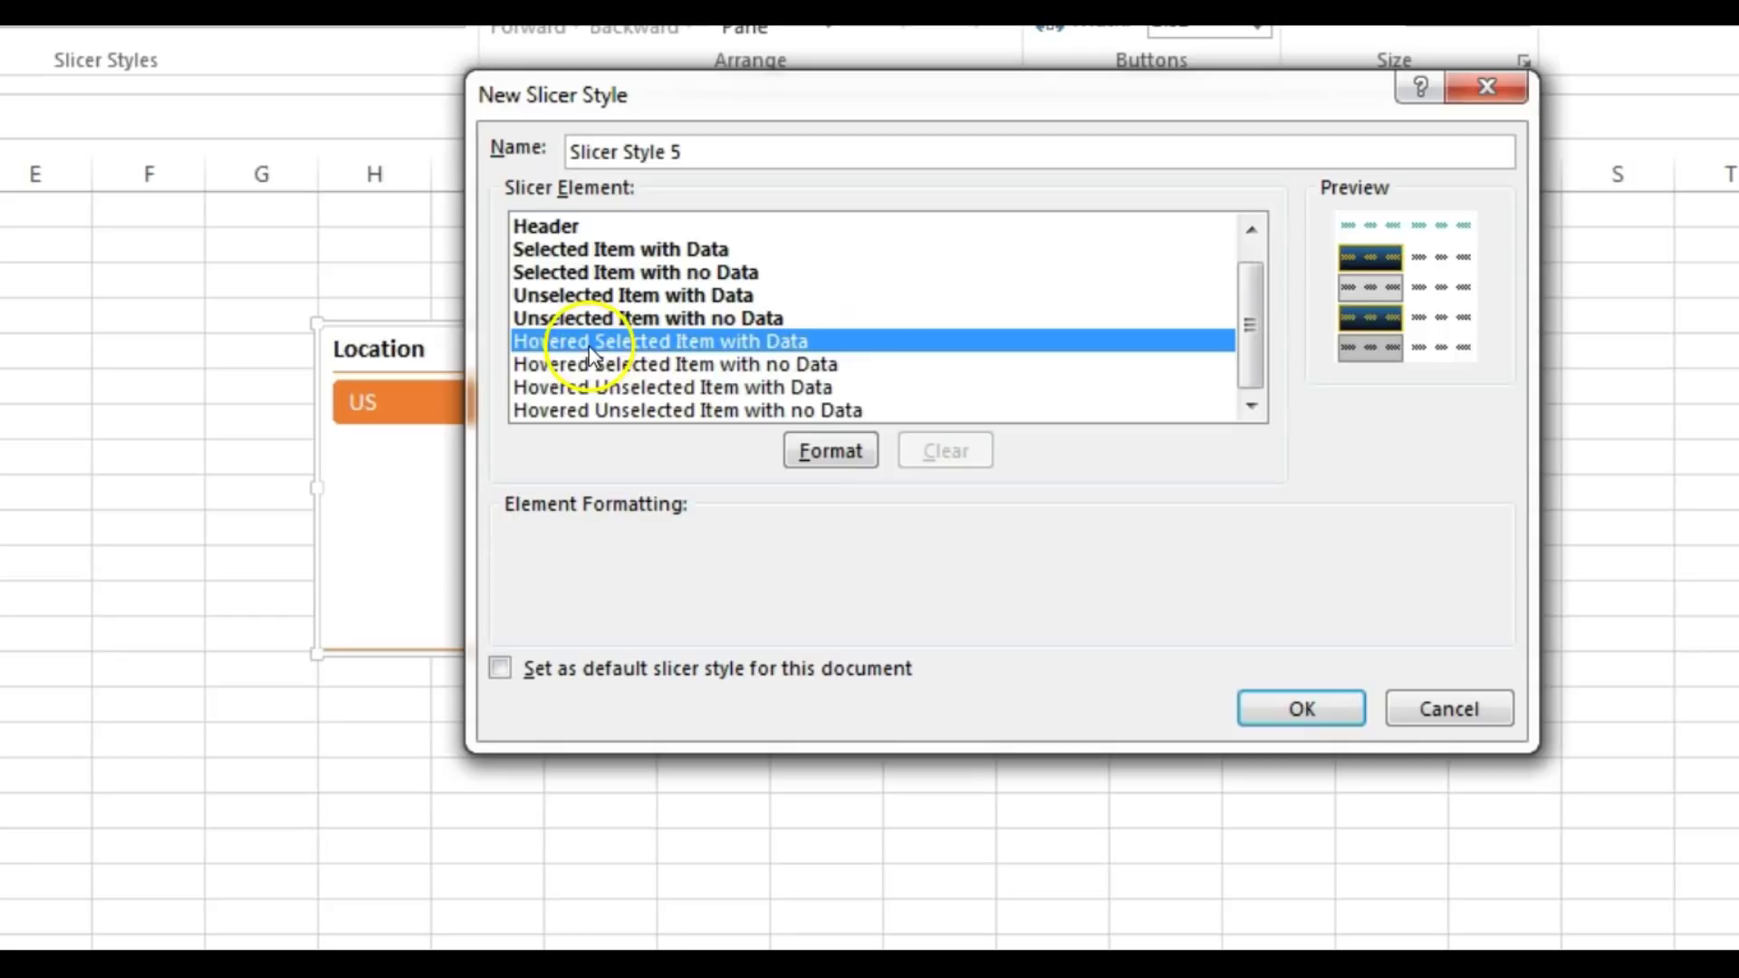
click(828, 451)
click(426, 134)
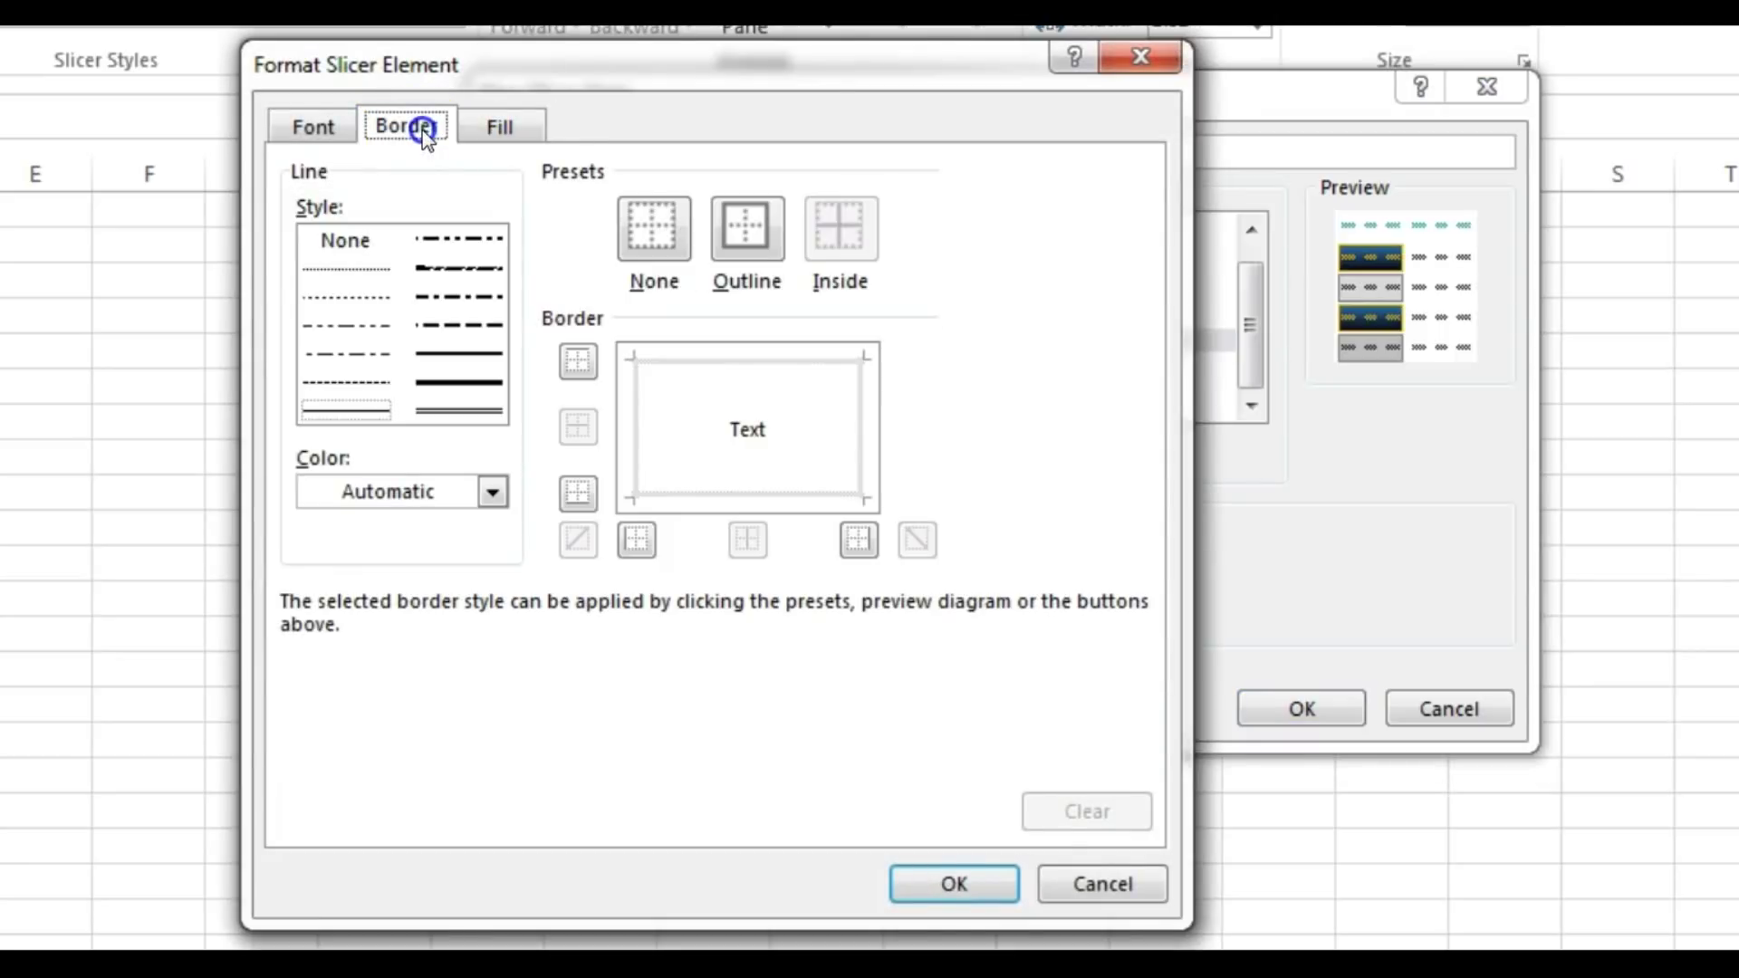
click(326, 127)
click(795, 285)
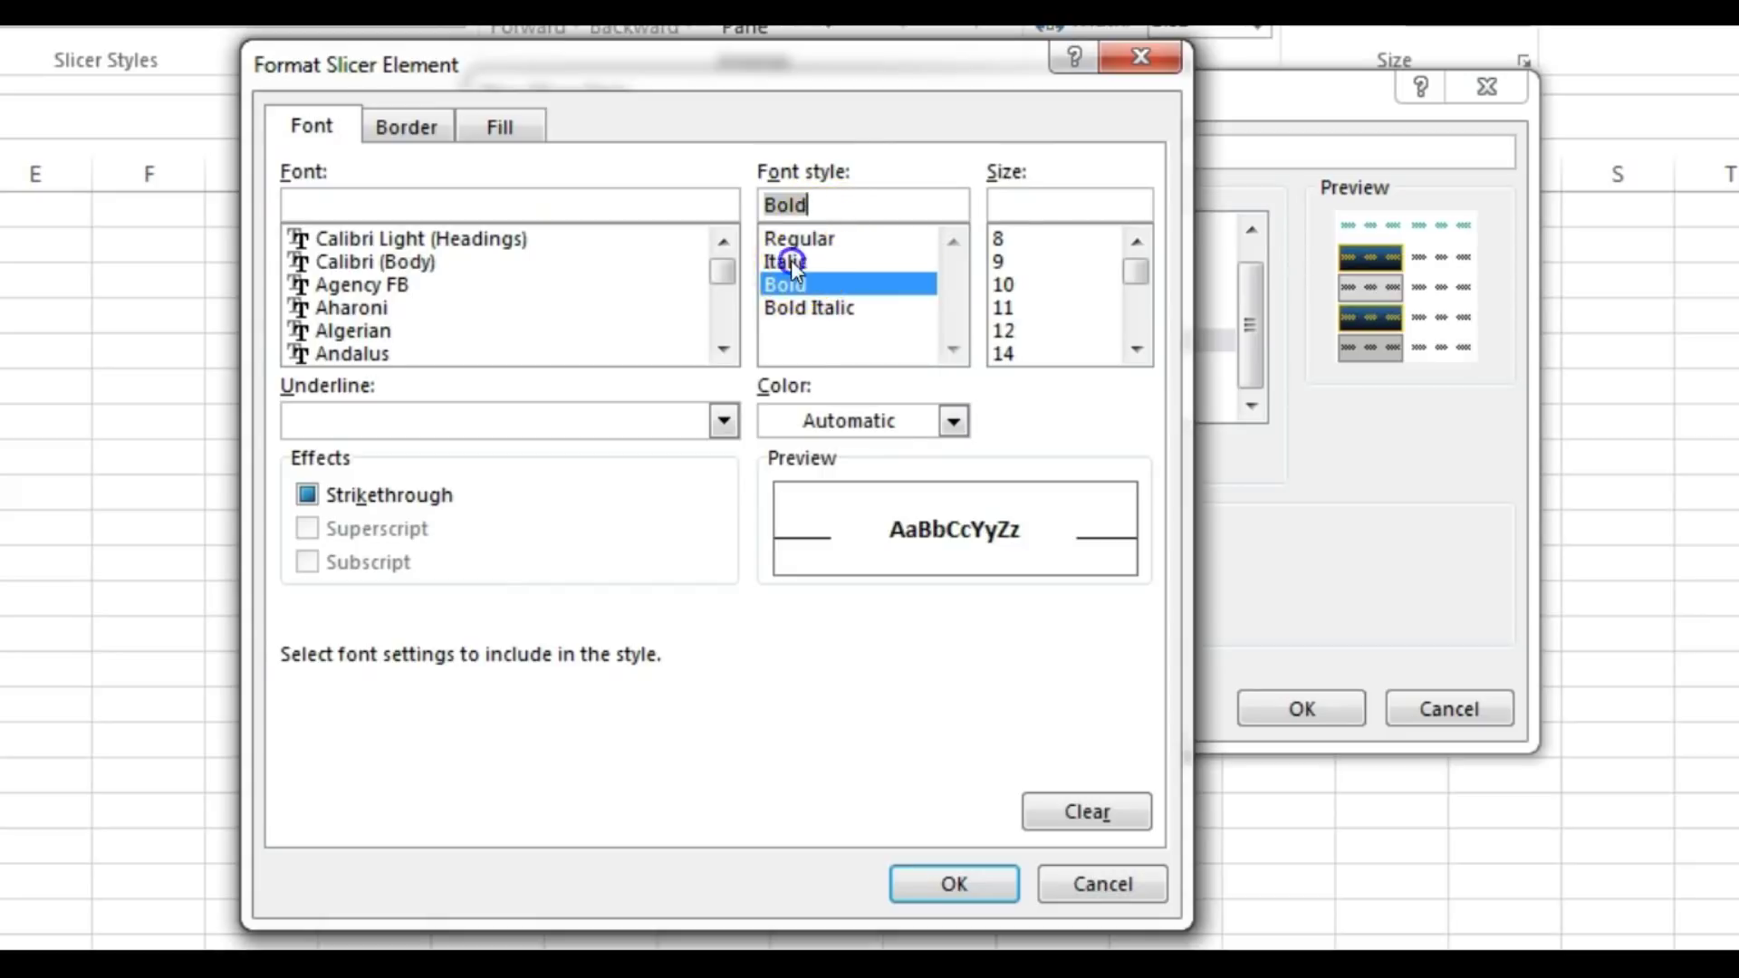
click(788, 262)
click(809, 308)
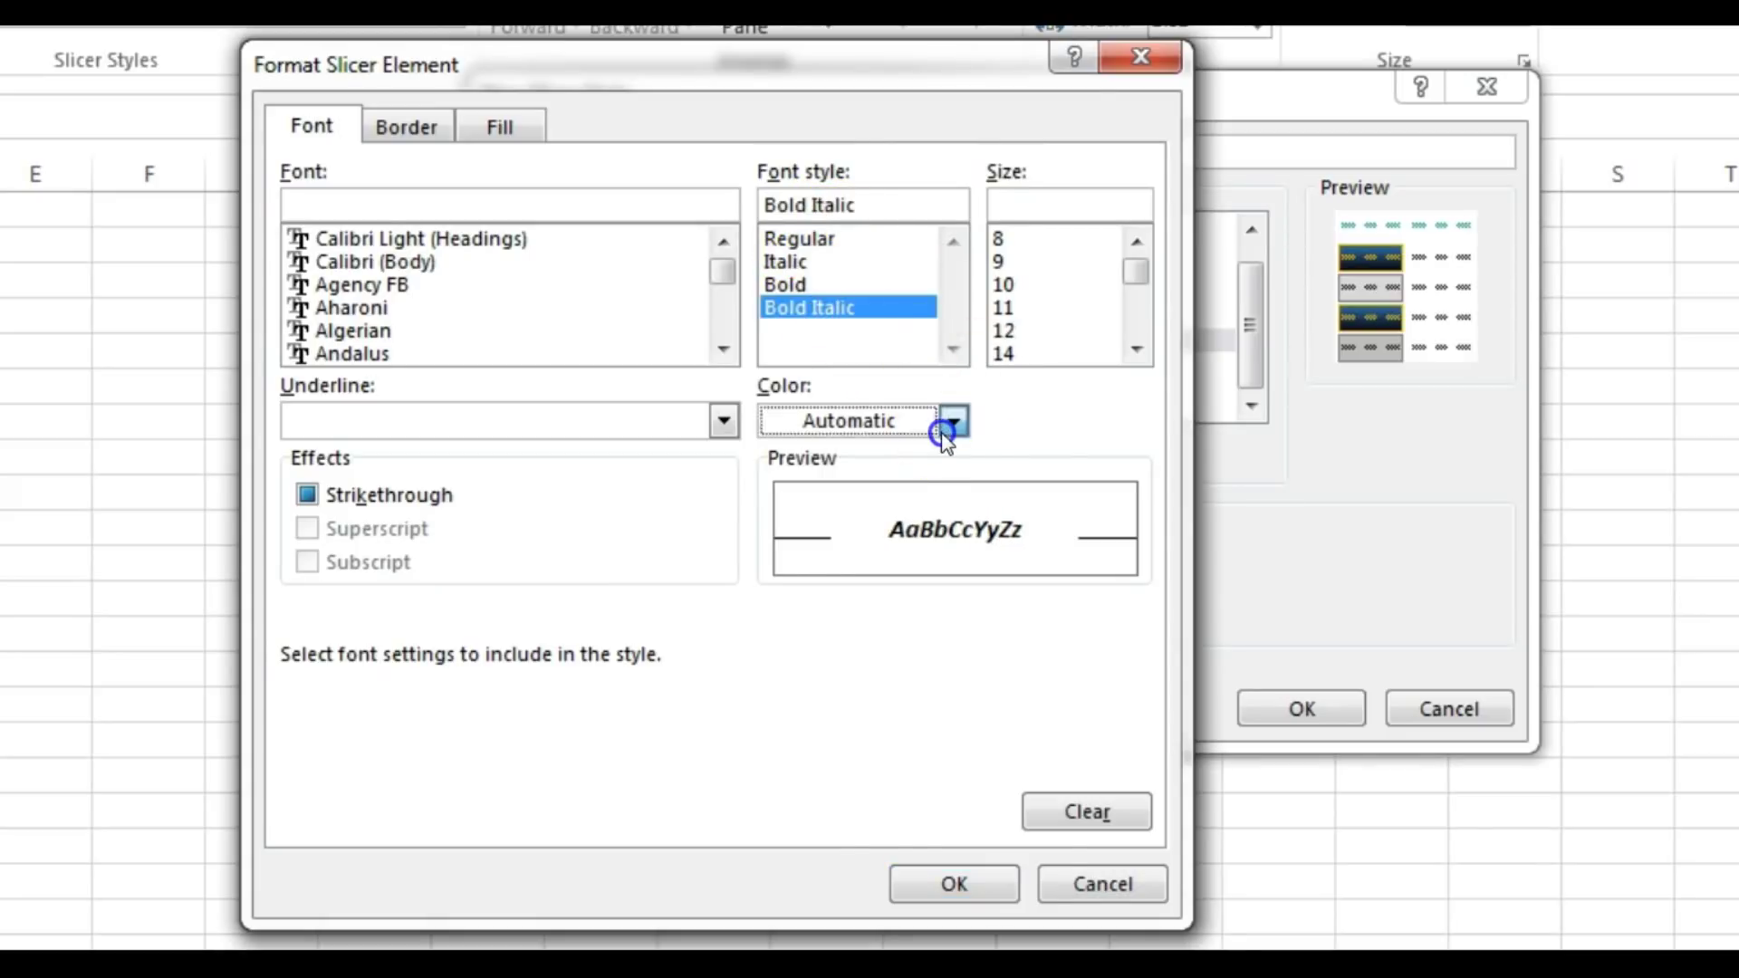
click(953, 420)
click(805, 736)
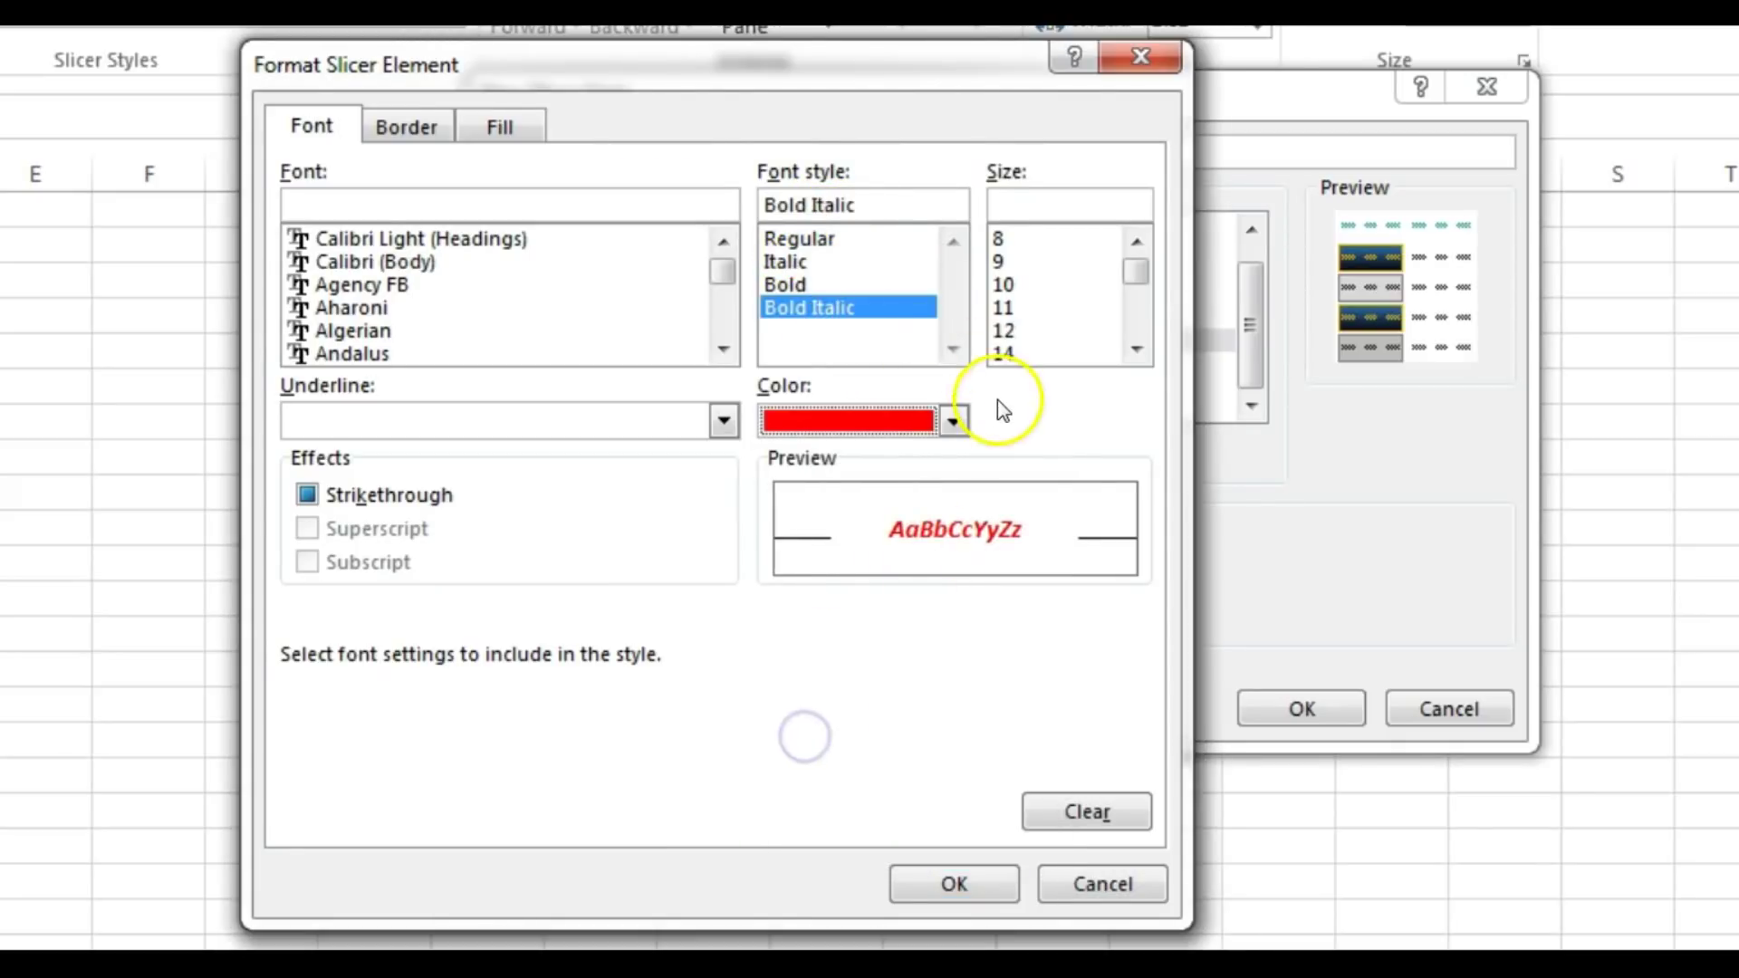
mouse_move(537, 74)
mouse_down()
mouse_move(1191, 97)
mouse_move(552, 101)
mouse_up()
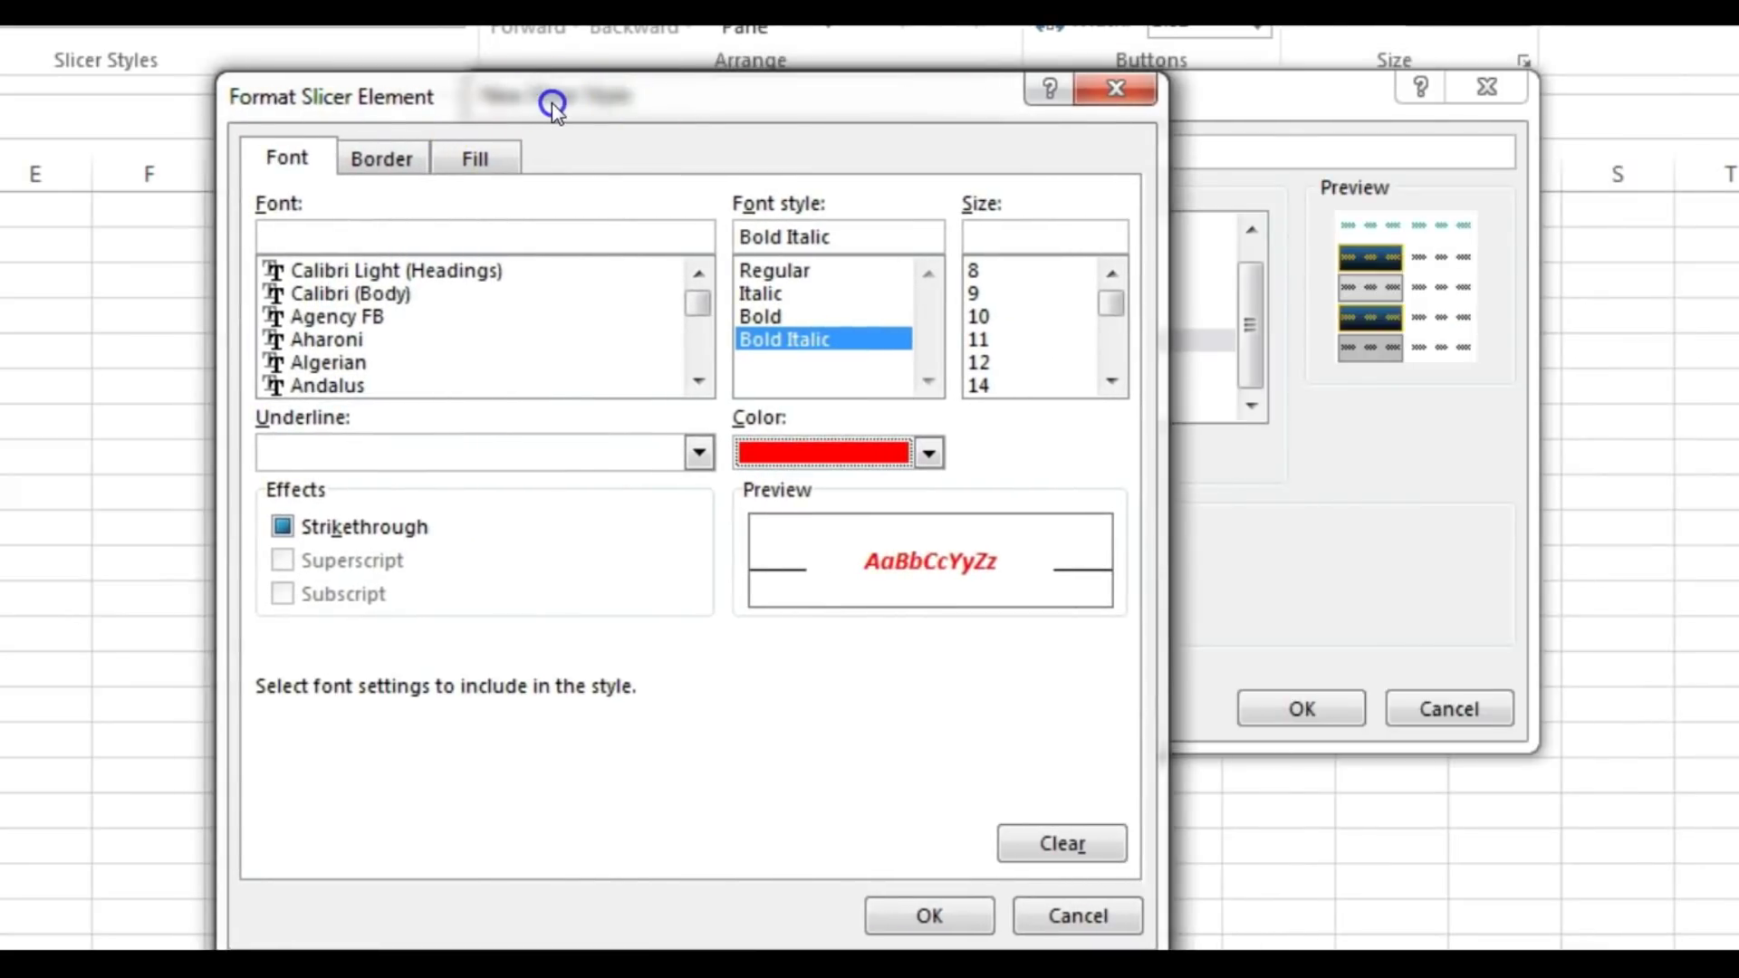
click(946, 915)
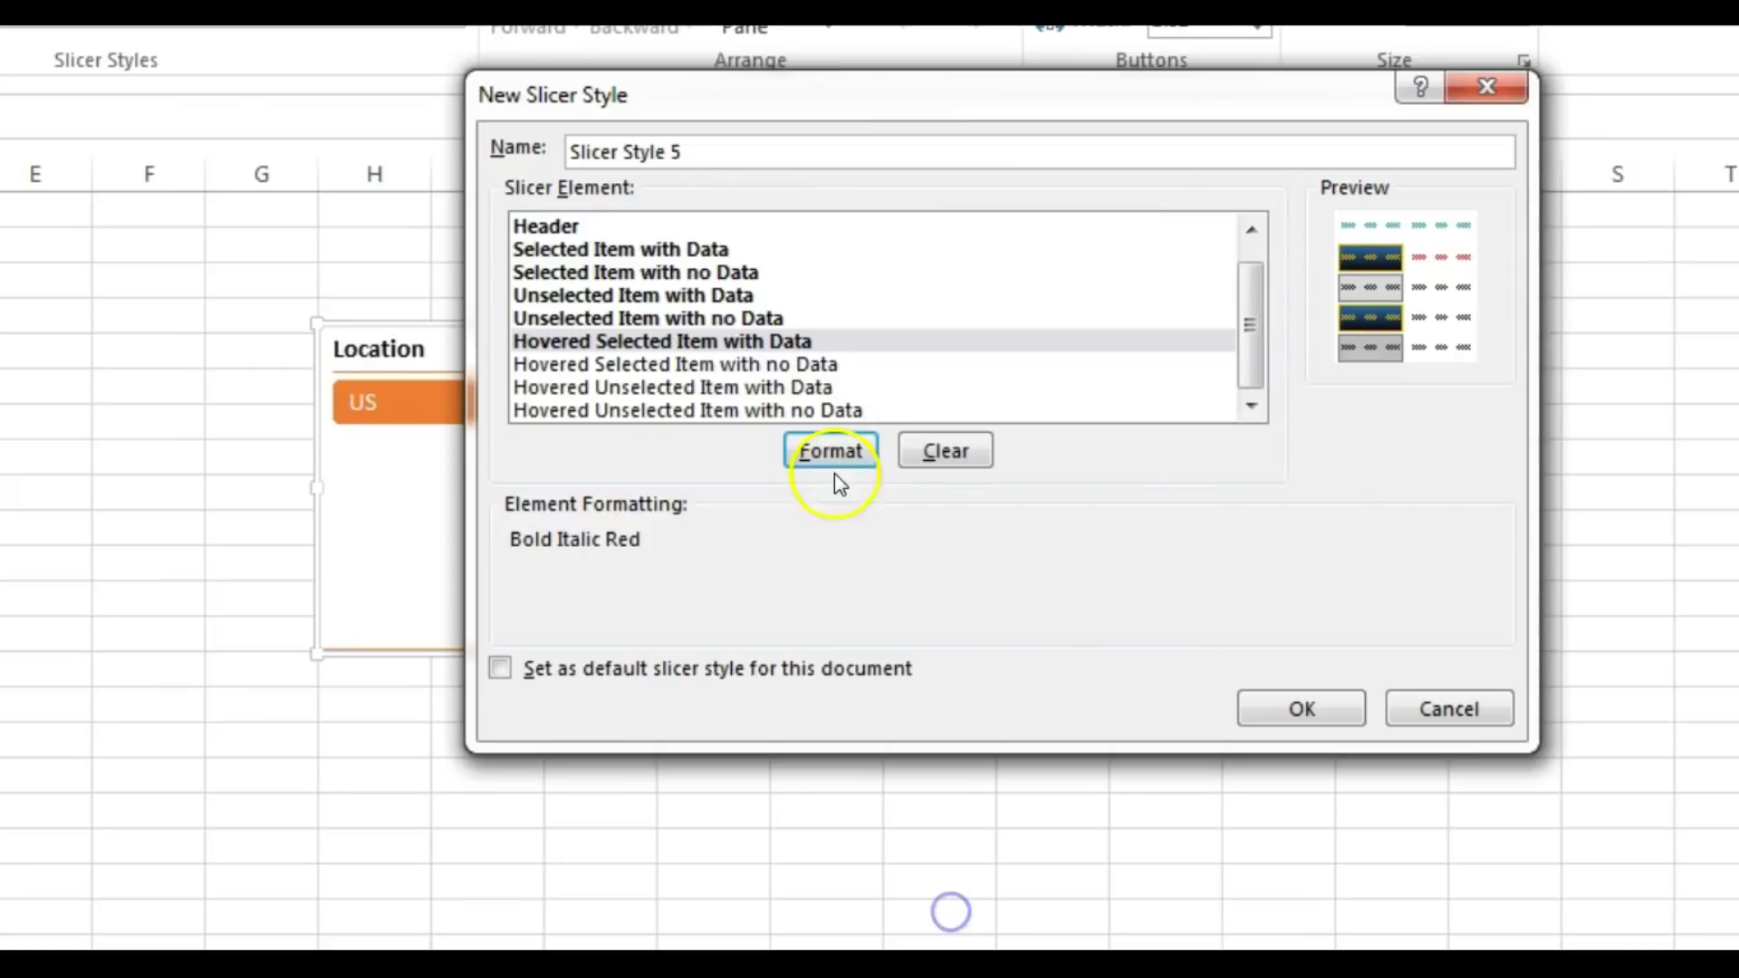
Make Hovered Selected Item with no Data text bold italic and red as well.
click(759, 366)
click(829, 450)
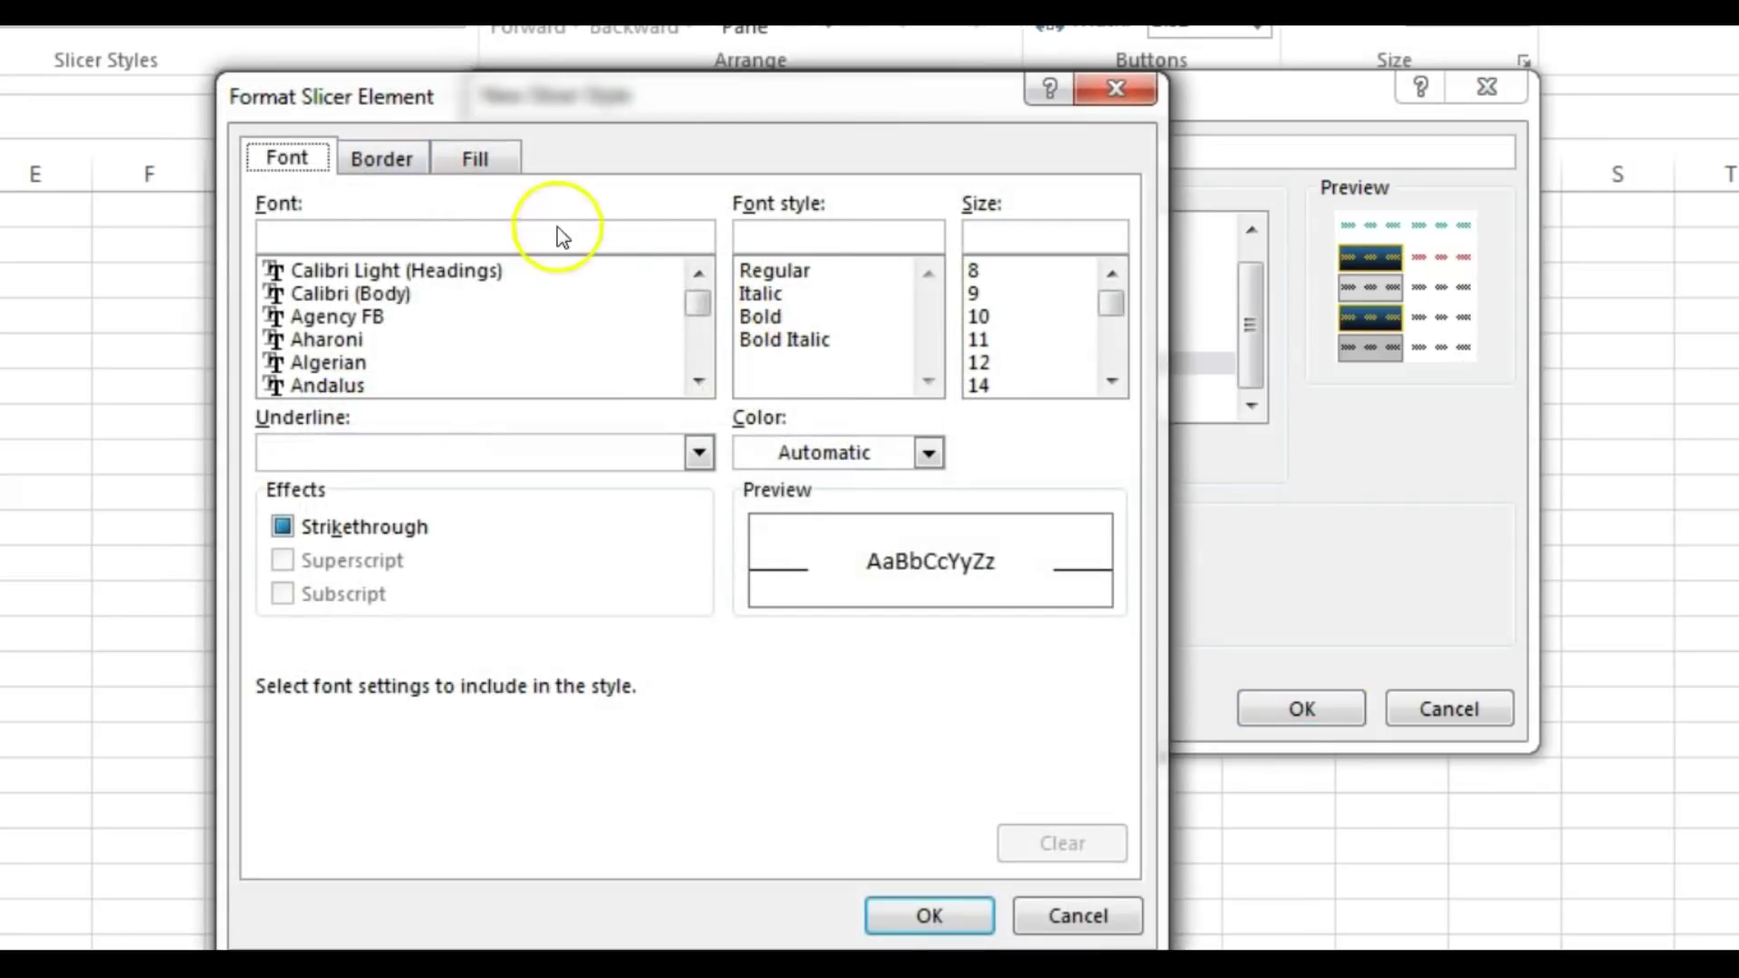
click(765, 319)
click(797, 340)
click(928, 451)
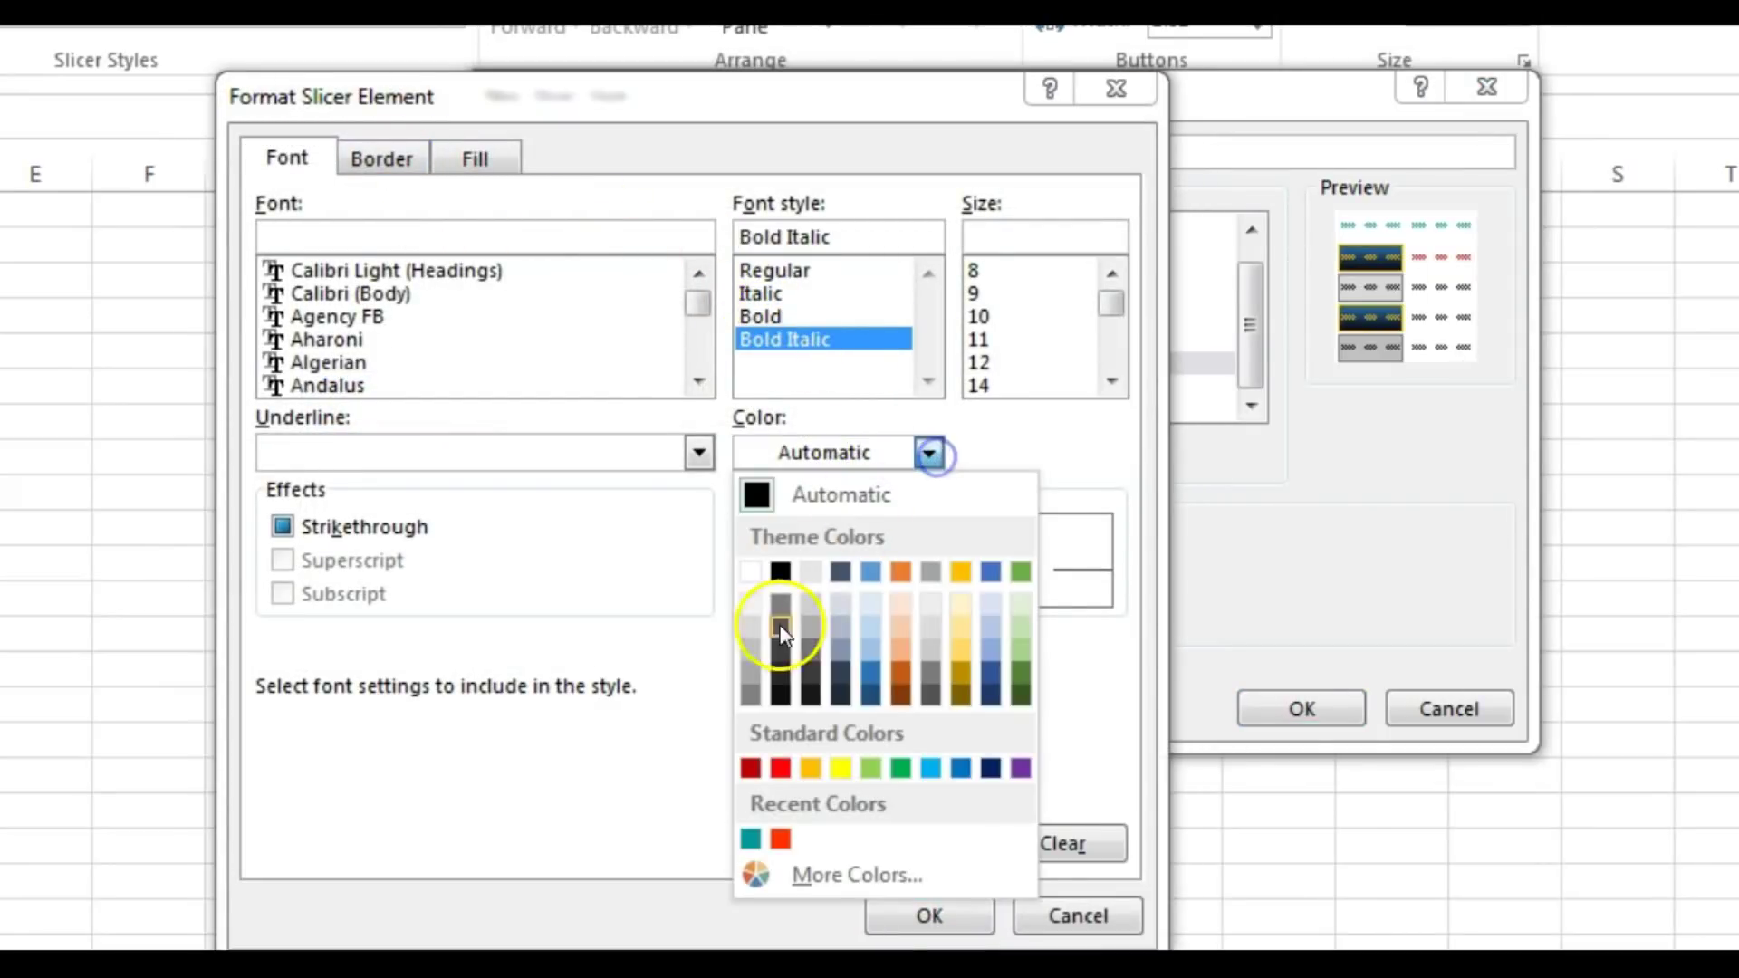
click(779, 768)
click(949, 916)
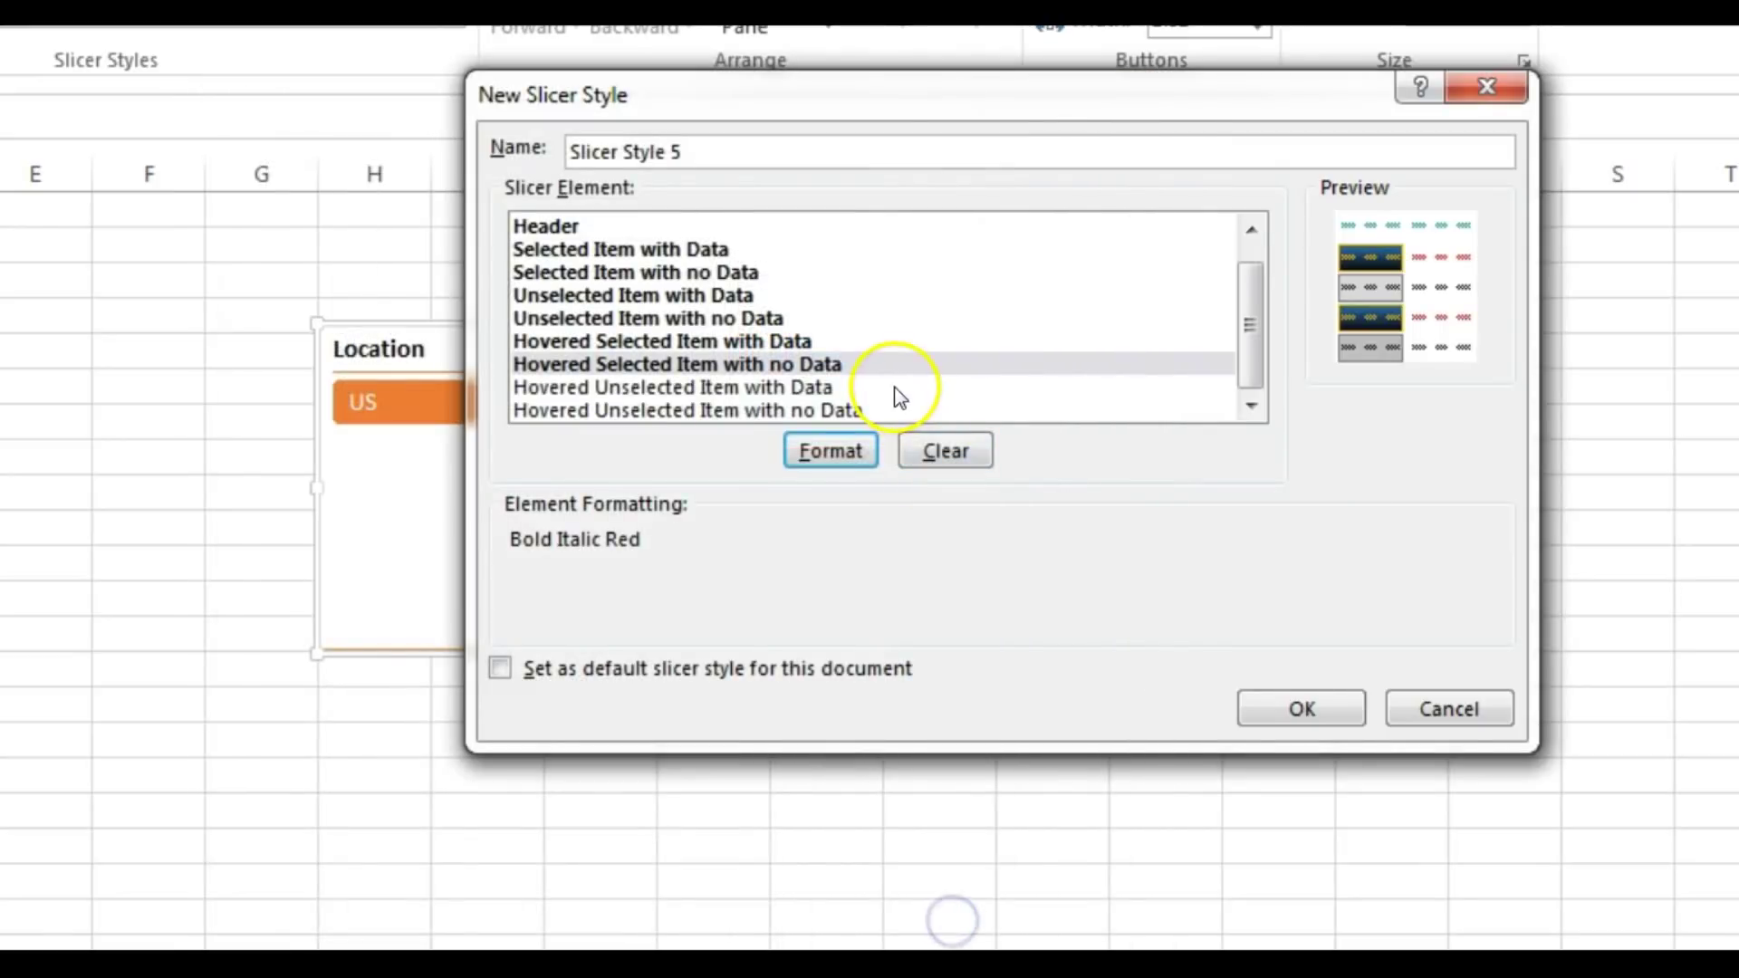
click(770, 388)
Give Hovered Unselected Item with Data a red double-line outline border.
click(830, 450)
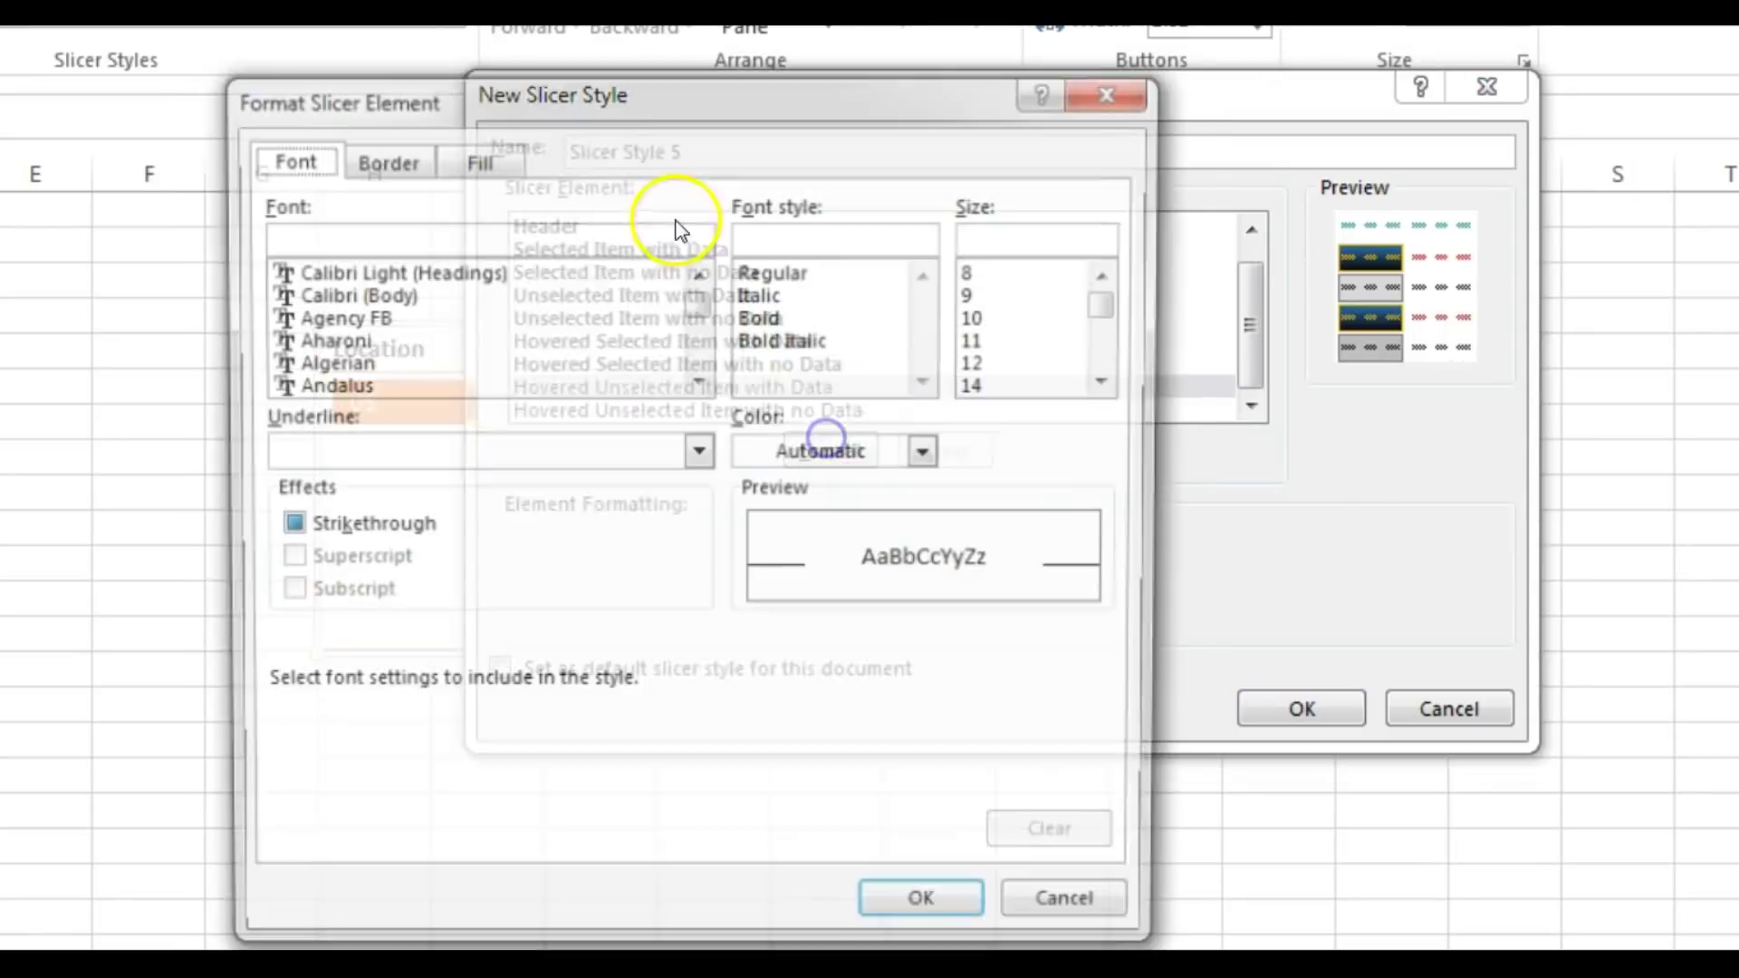
click(378, 161)
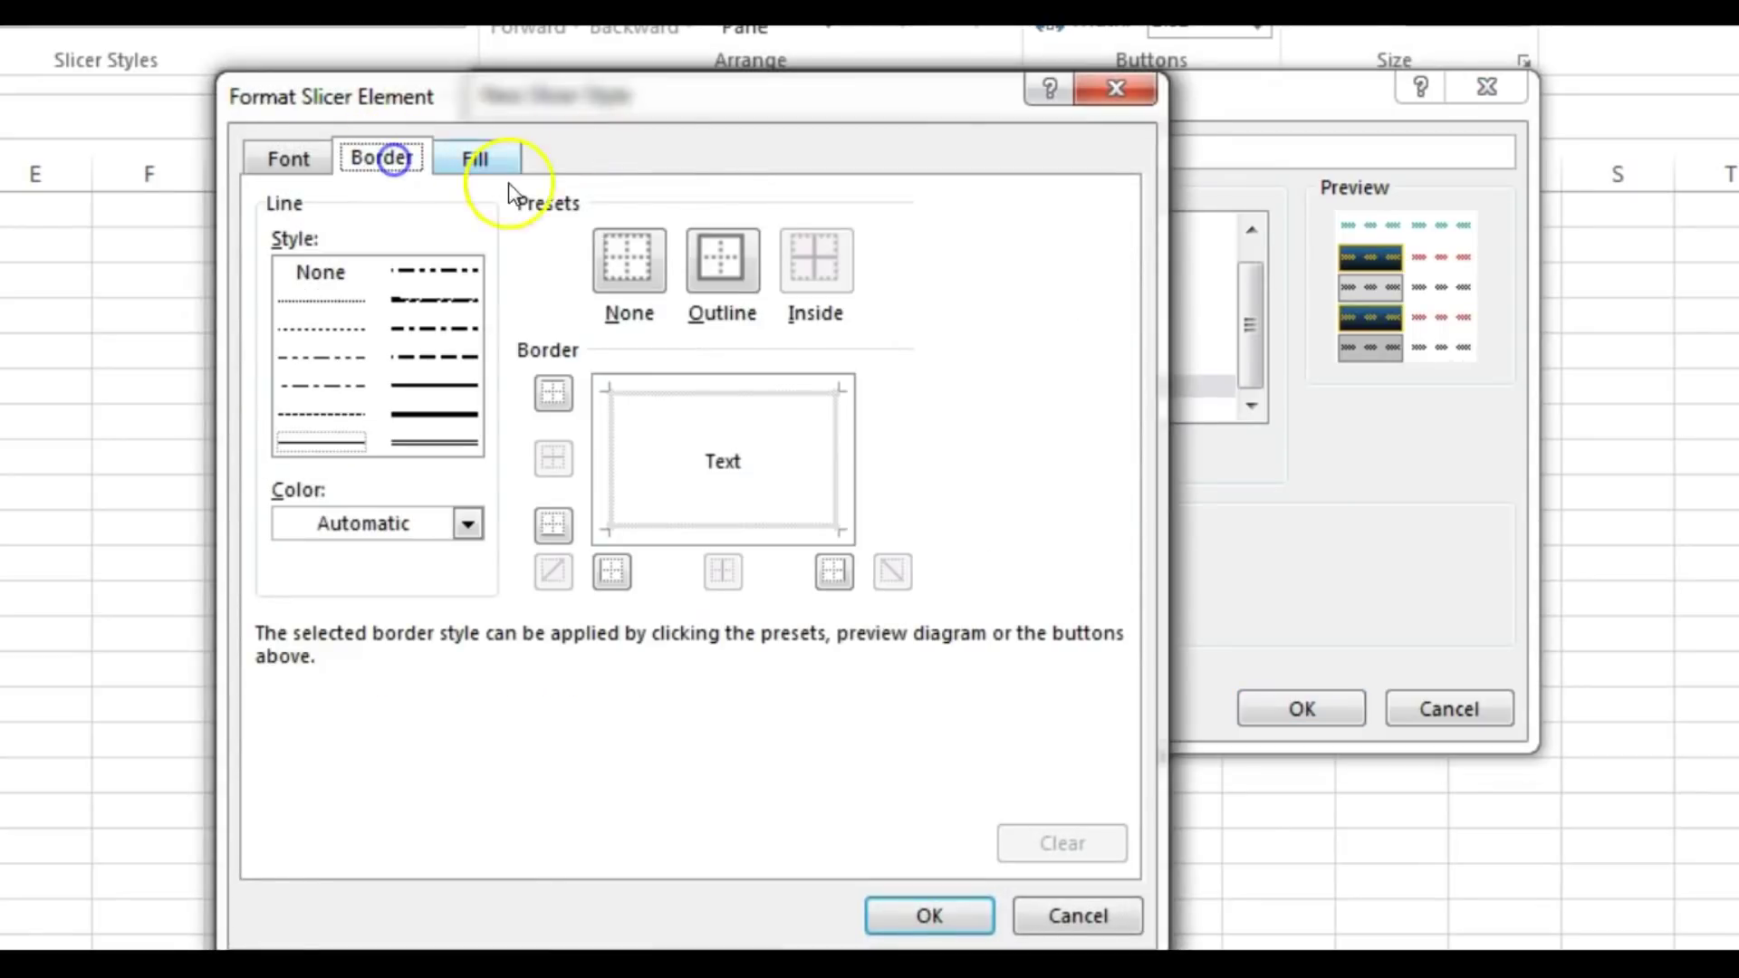
click(453, 443)
click(468, 524)
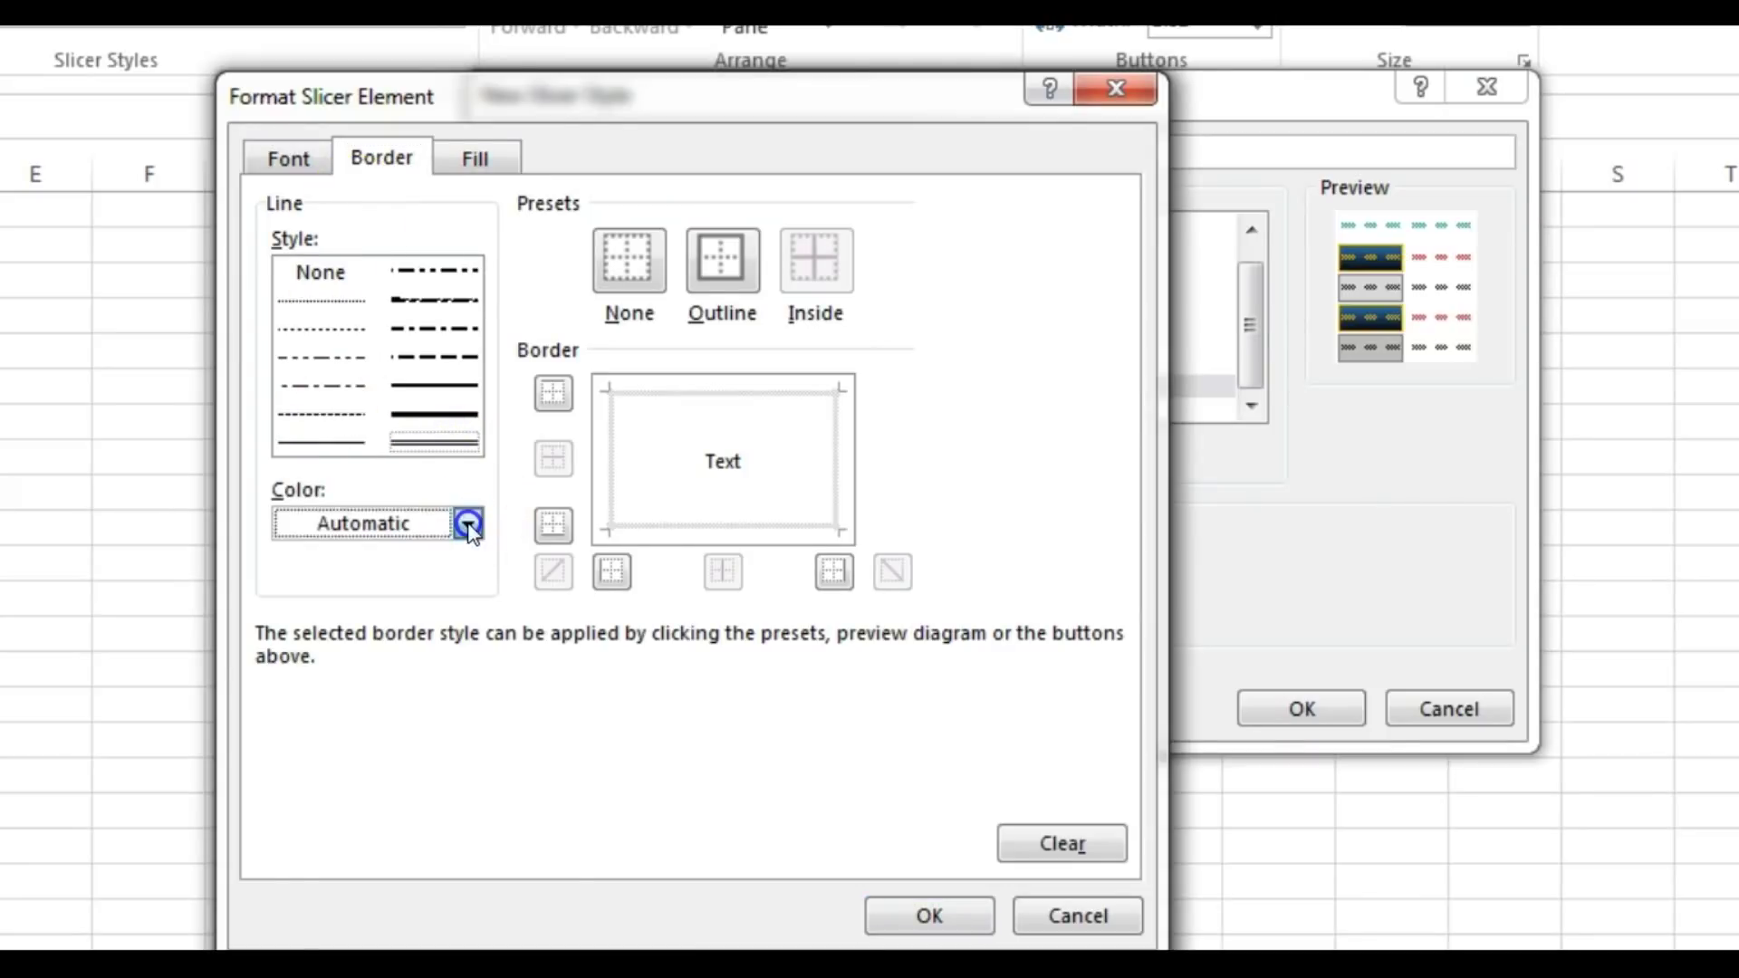
click(323, 839)
click(721, 260)
click(916, 915)
Give Hovered Unselected Item with no Data the same red outline, then save Slicer Style 5.
click(842, 410)
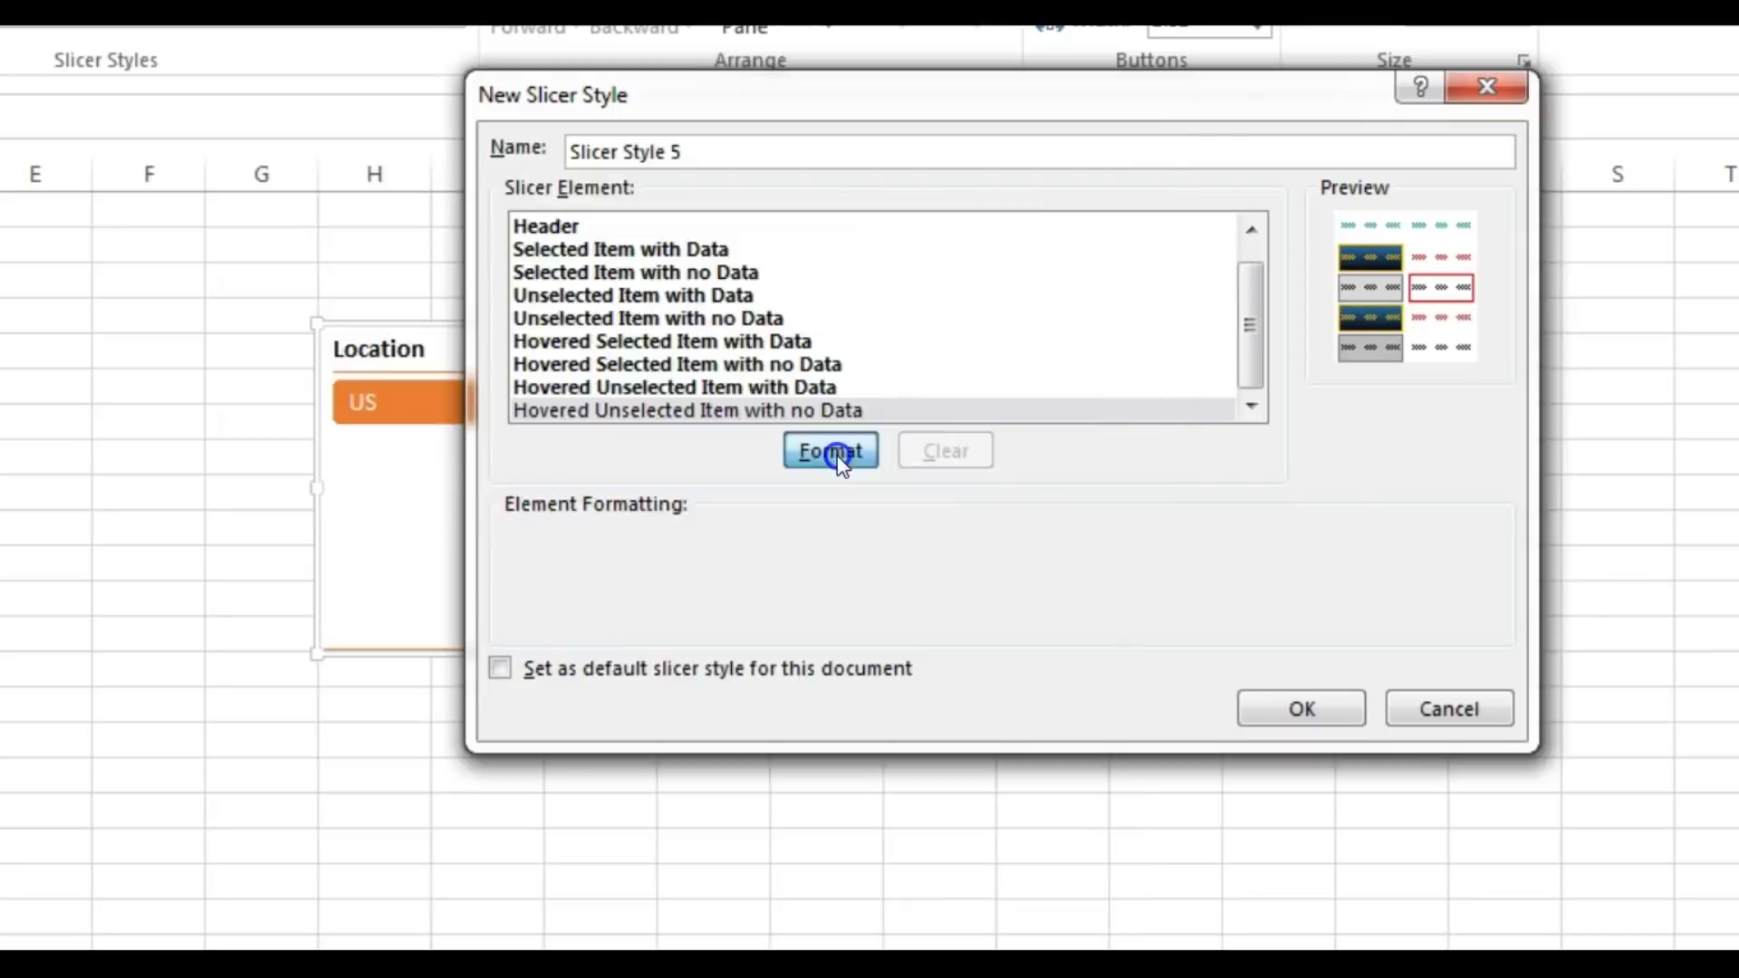
click(829, 449)
click(475, 444)
click(468, 524)
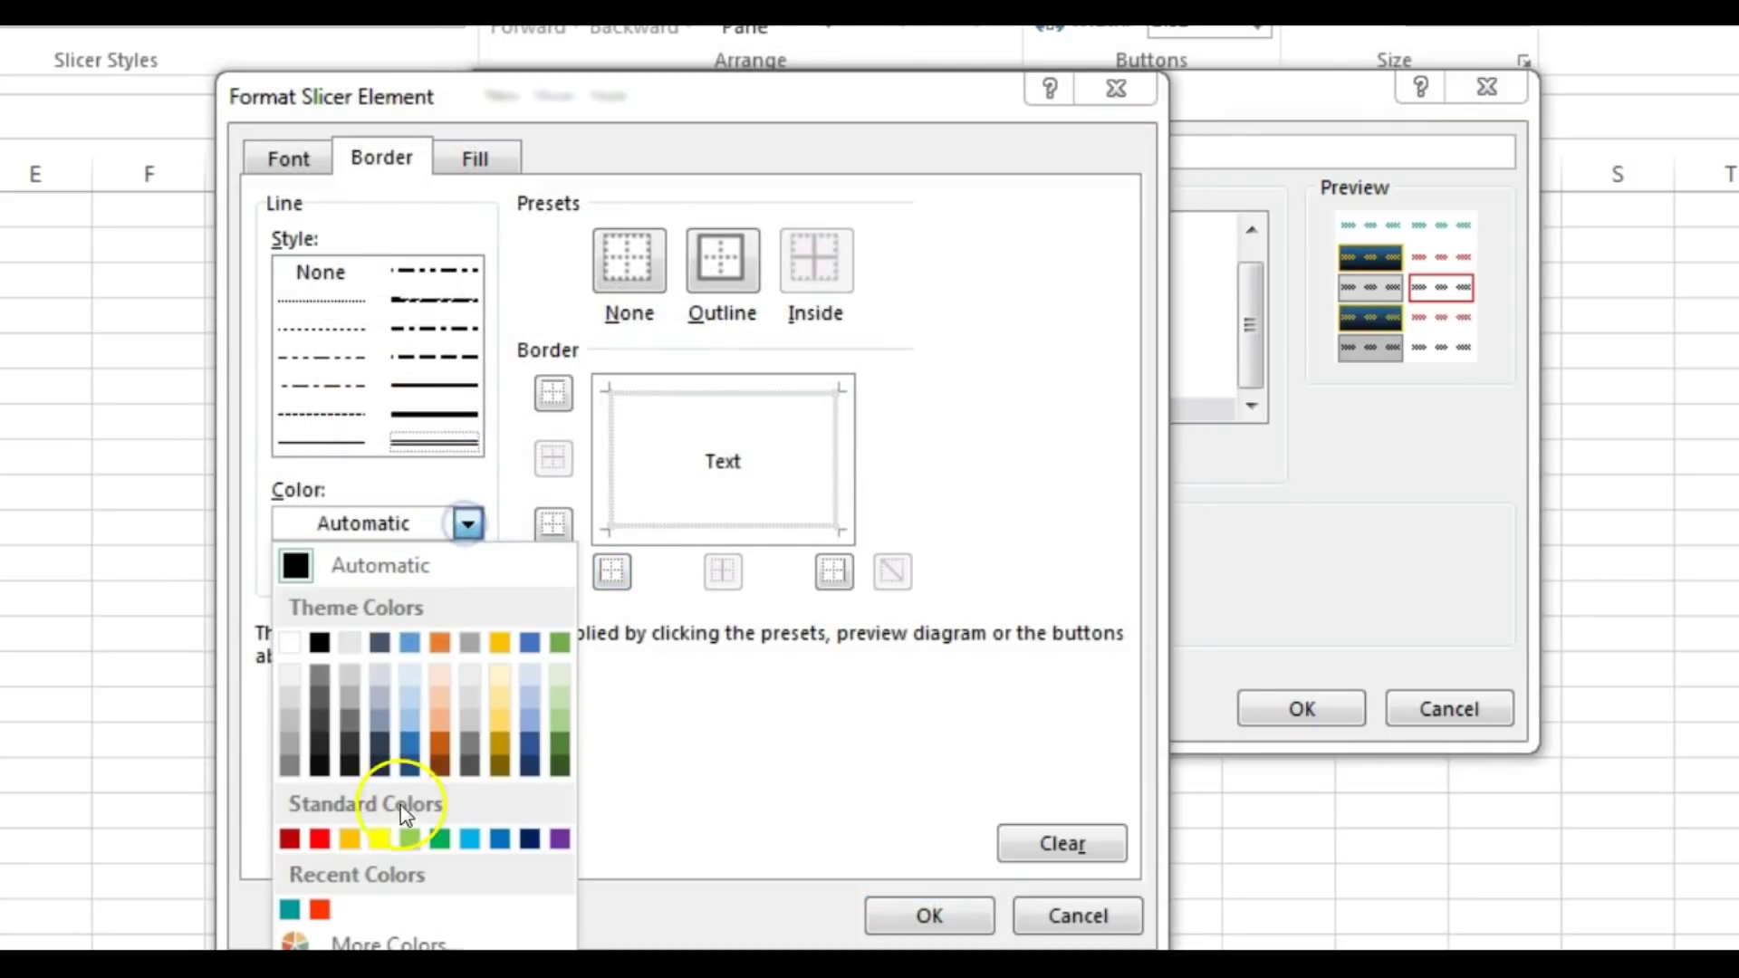
click(320, 841)
click(721, 259)
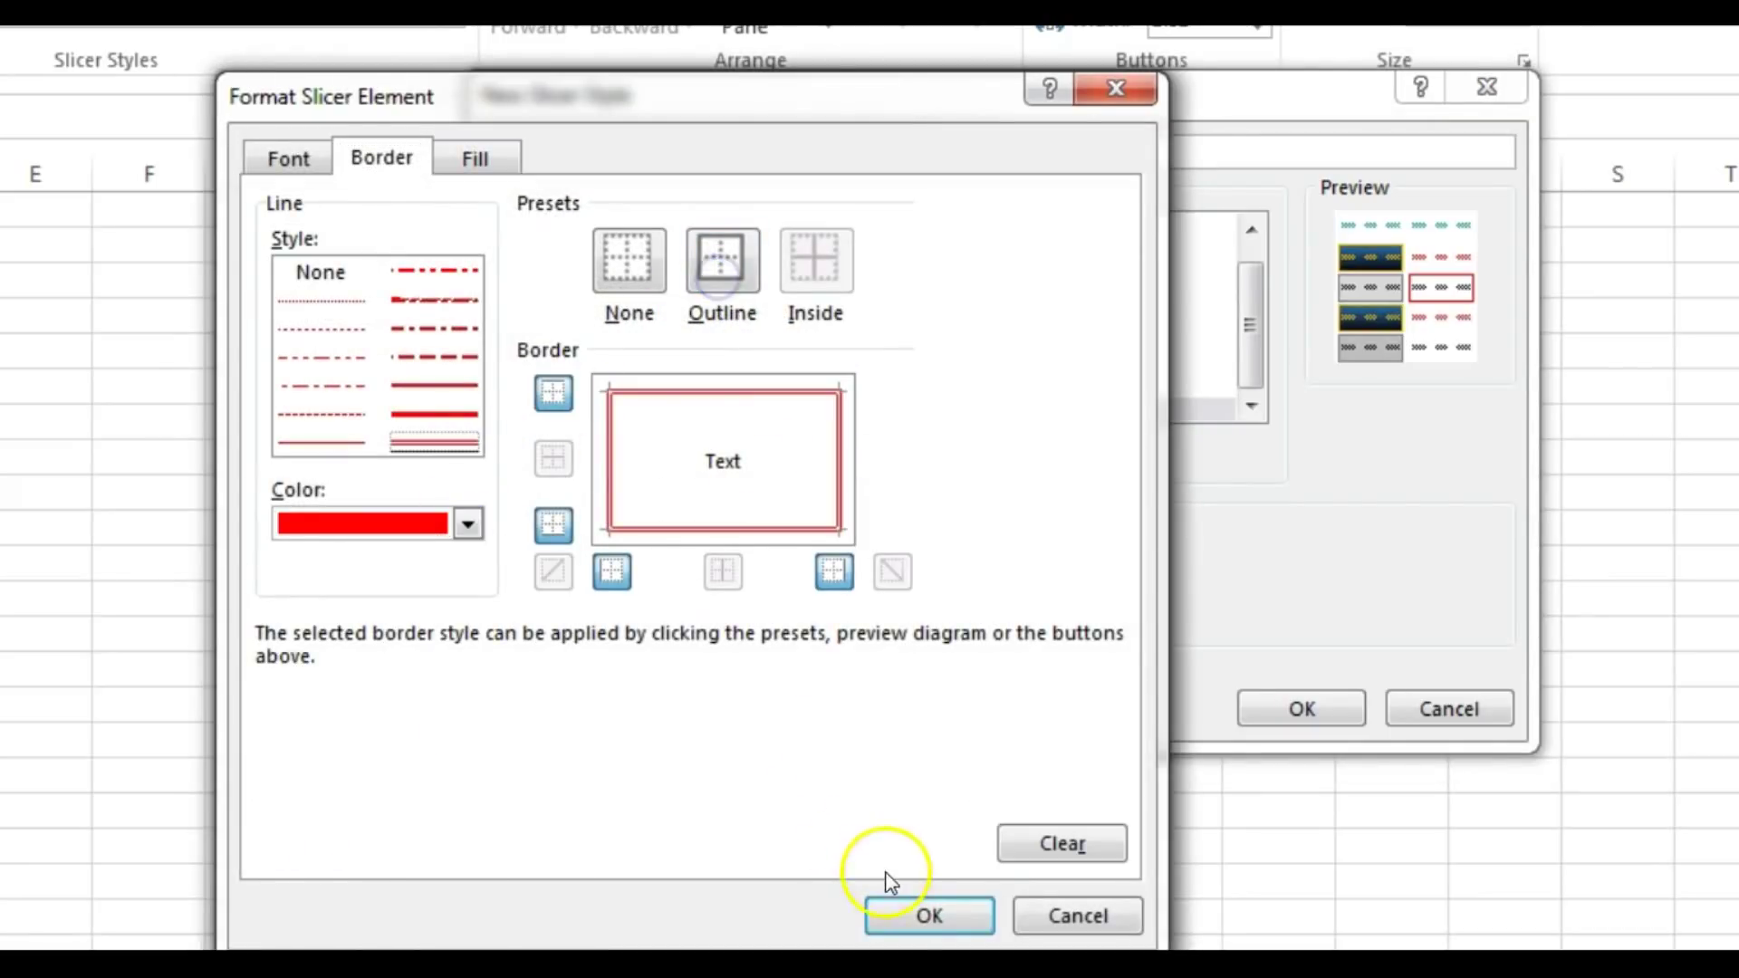
click(929, 914)
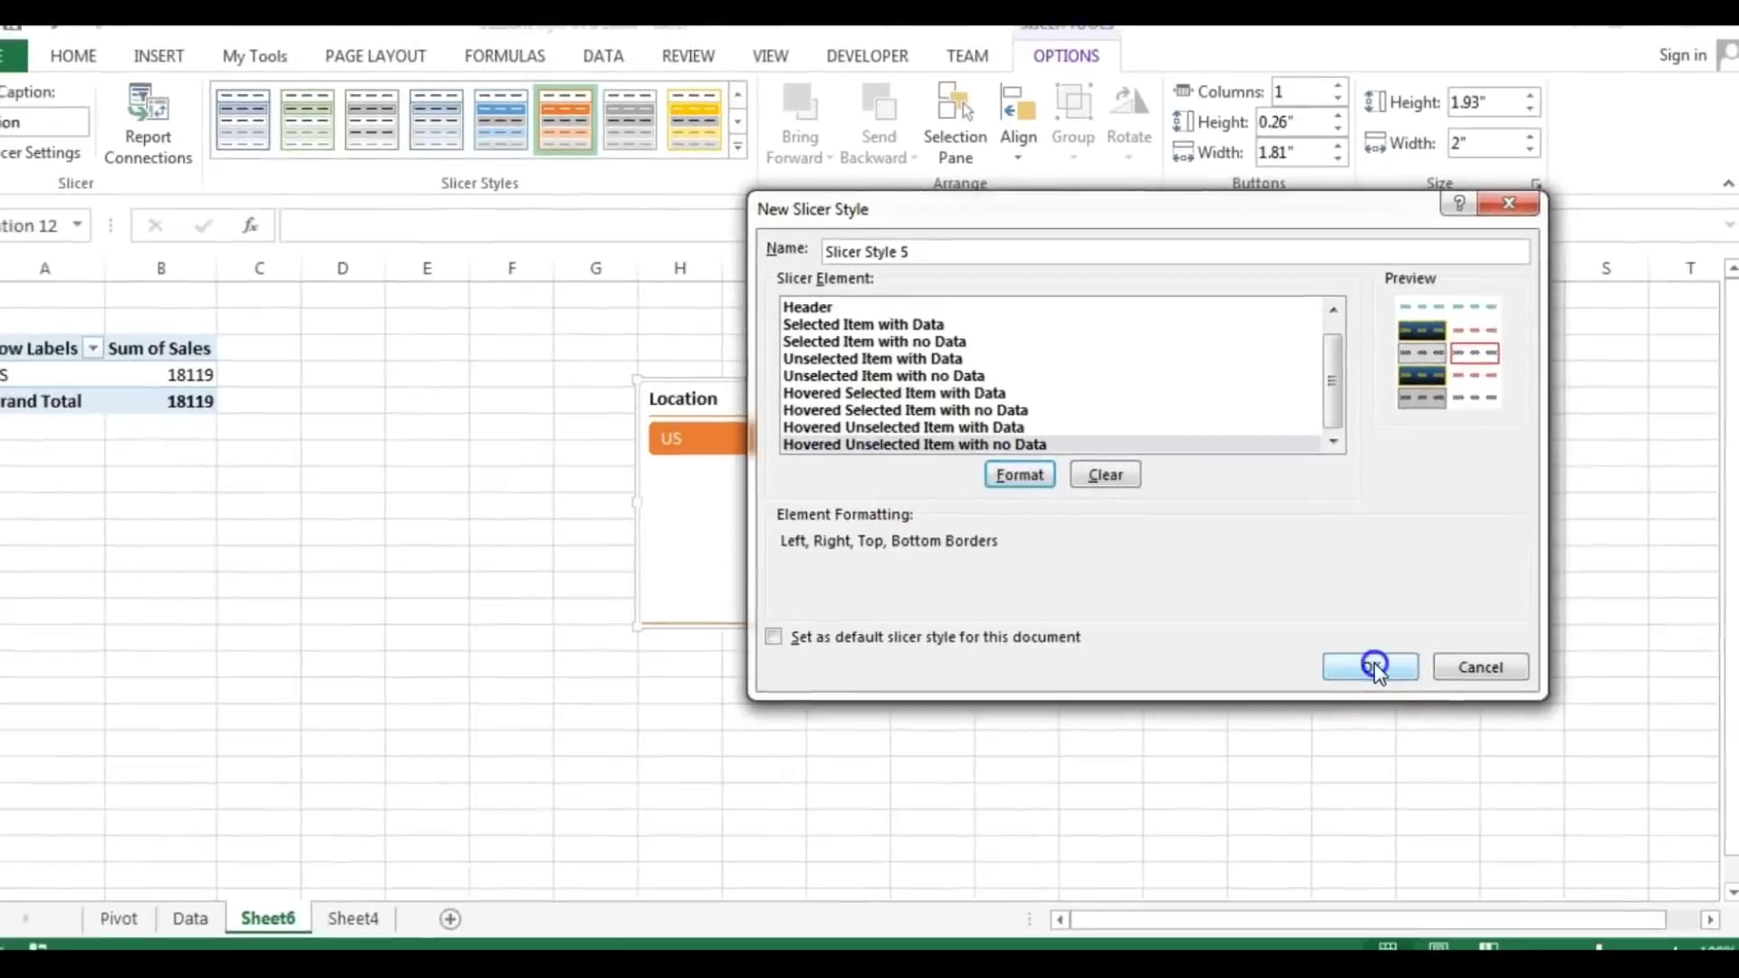
click(1318, 699)
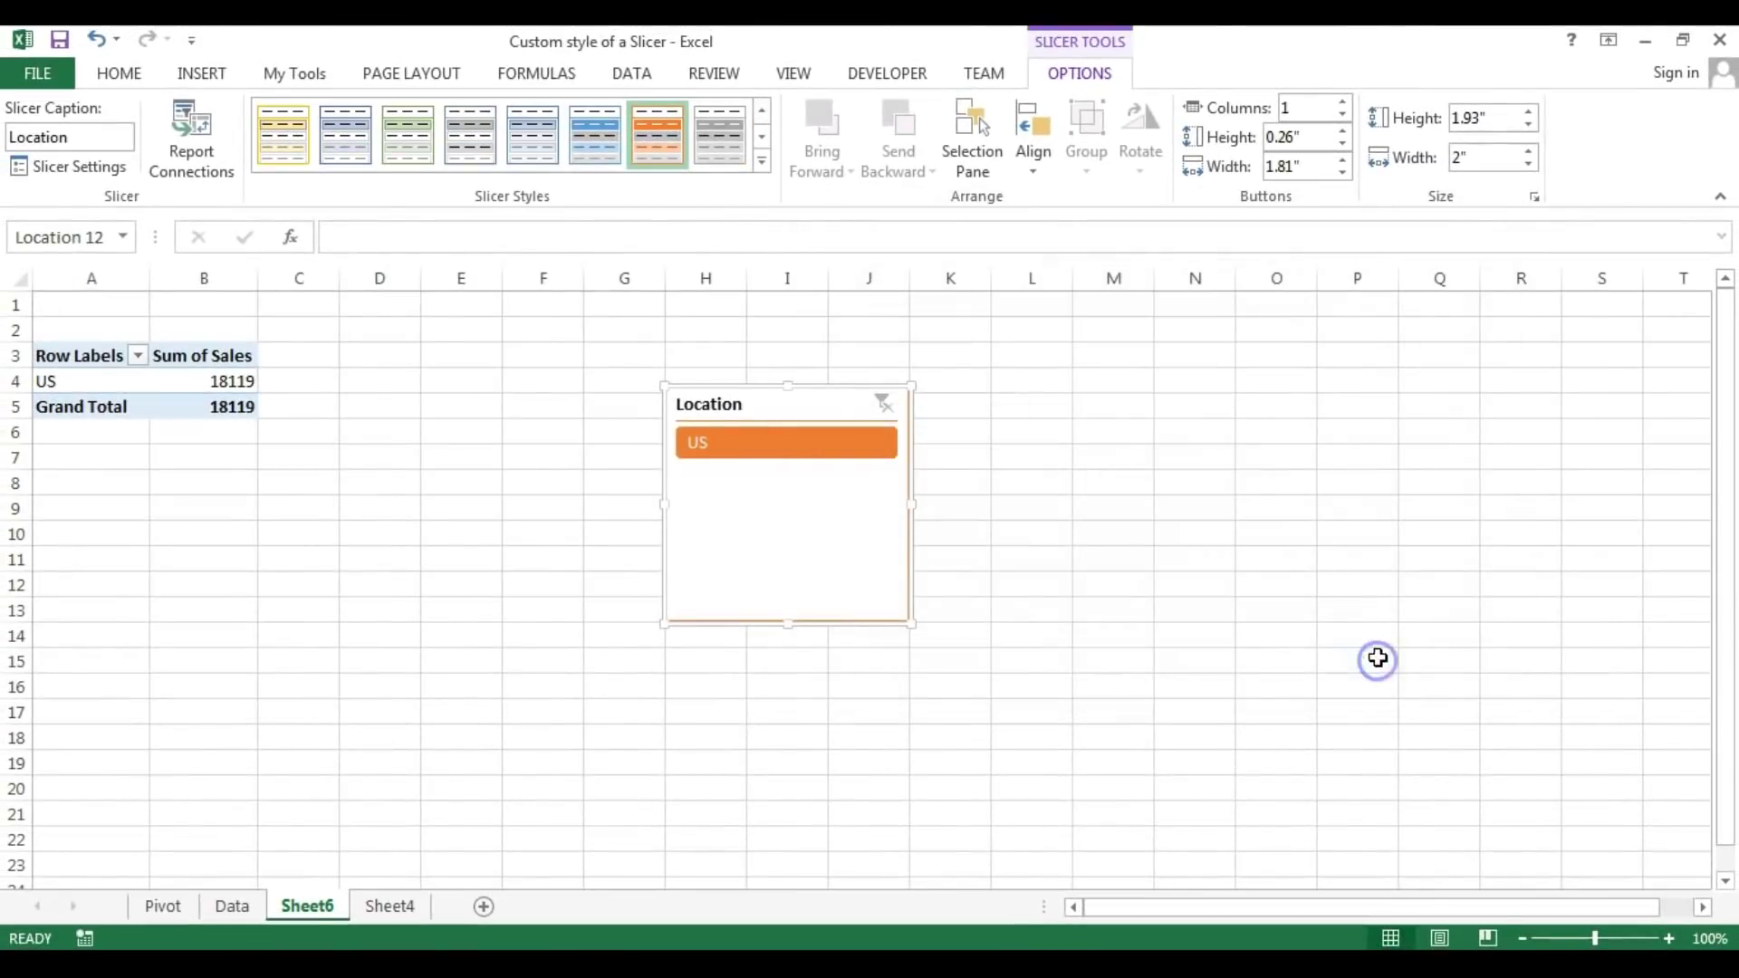
Apply the custom Slicer Style 5 to the Location slicer.
click(763, 163)
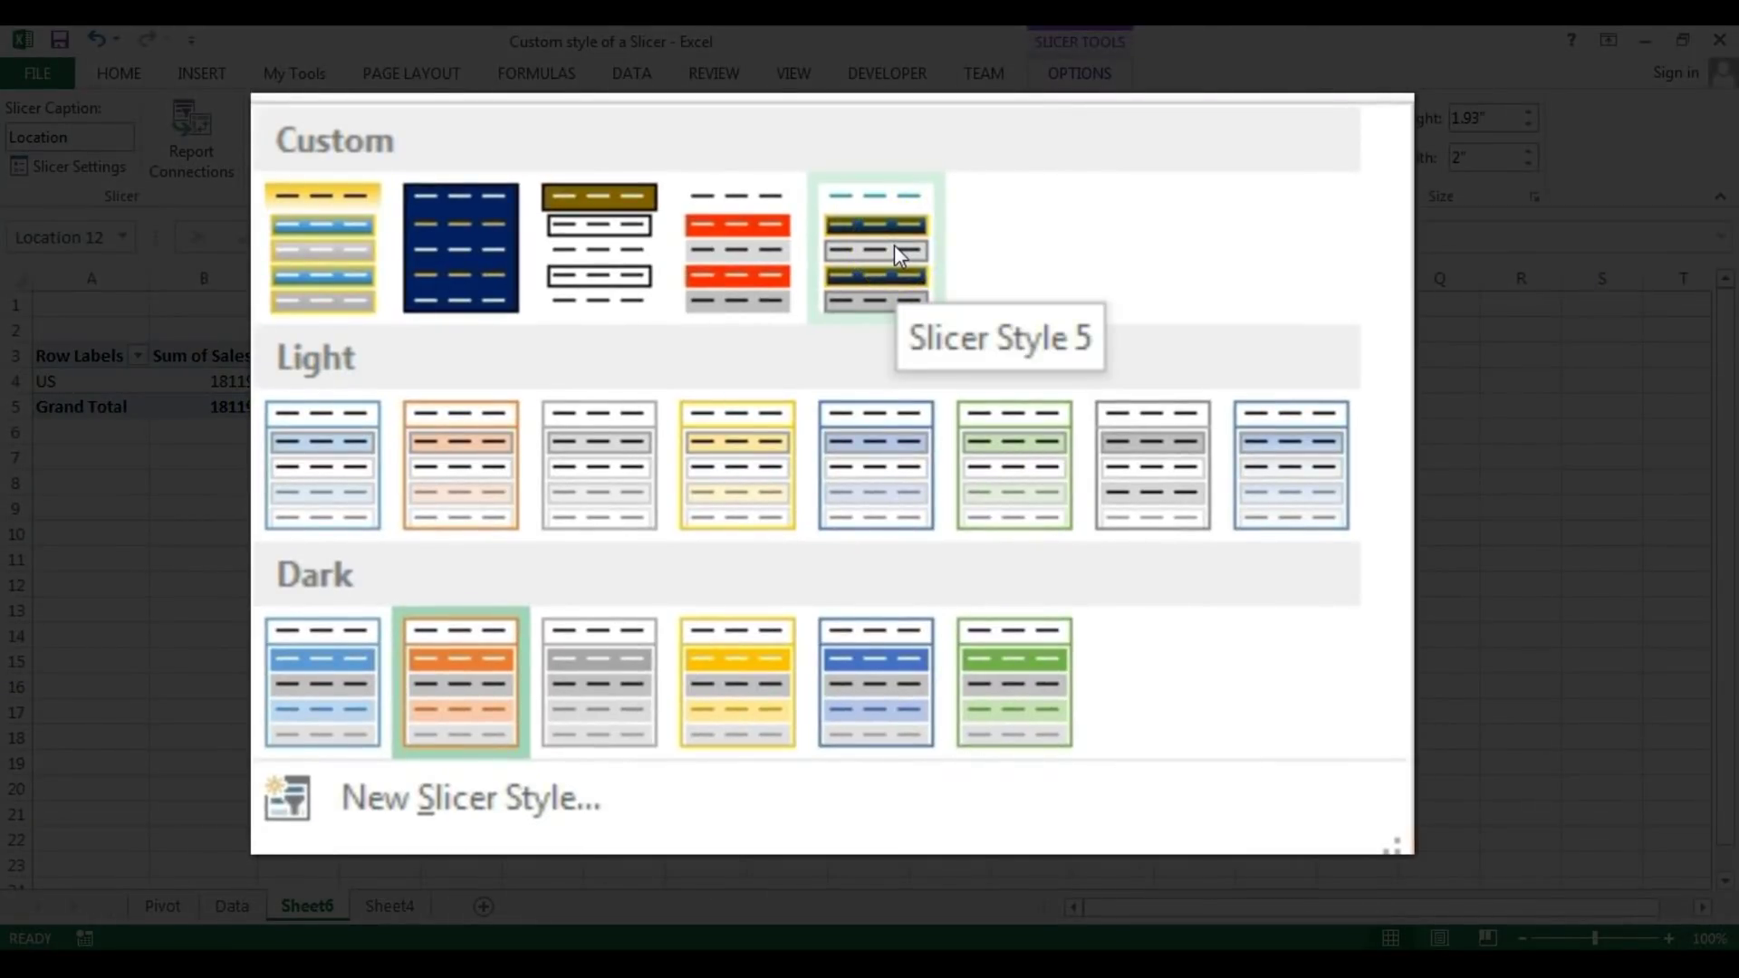
click(894, 244)
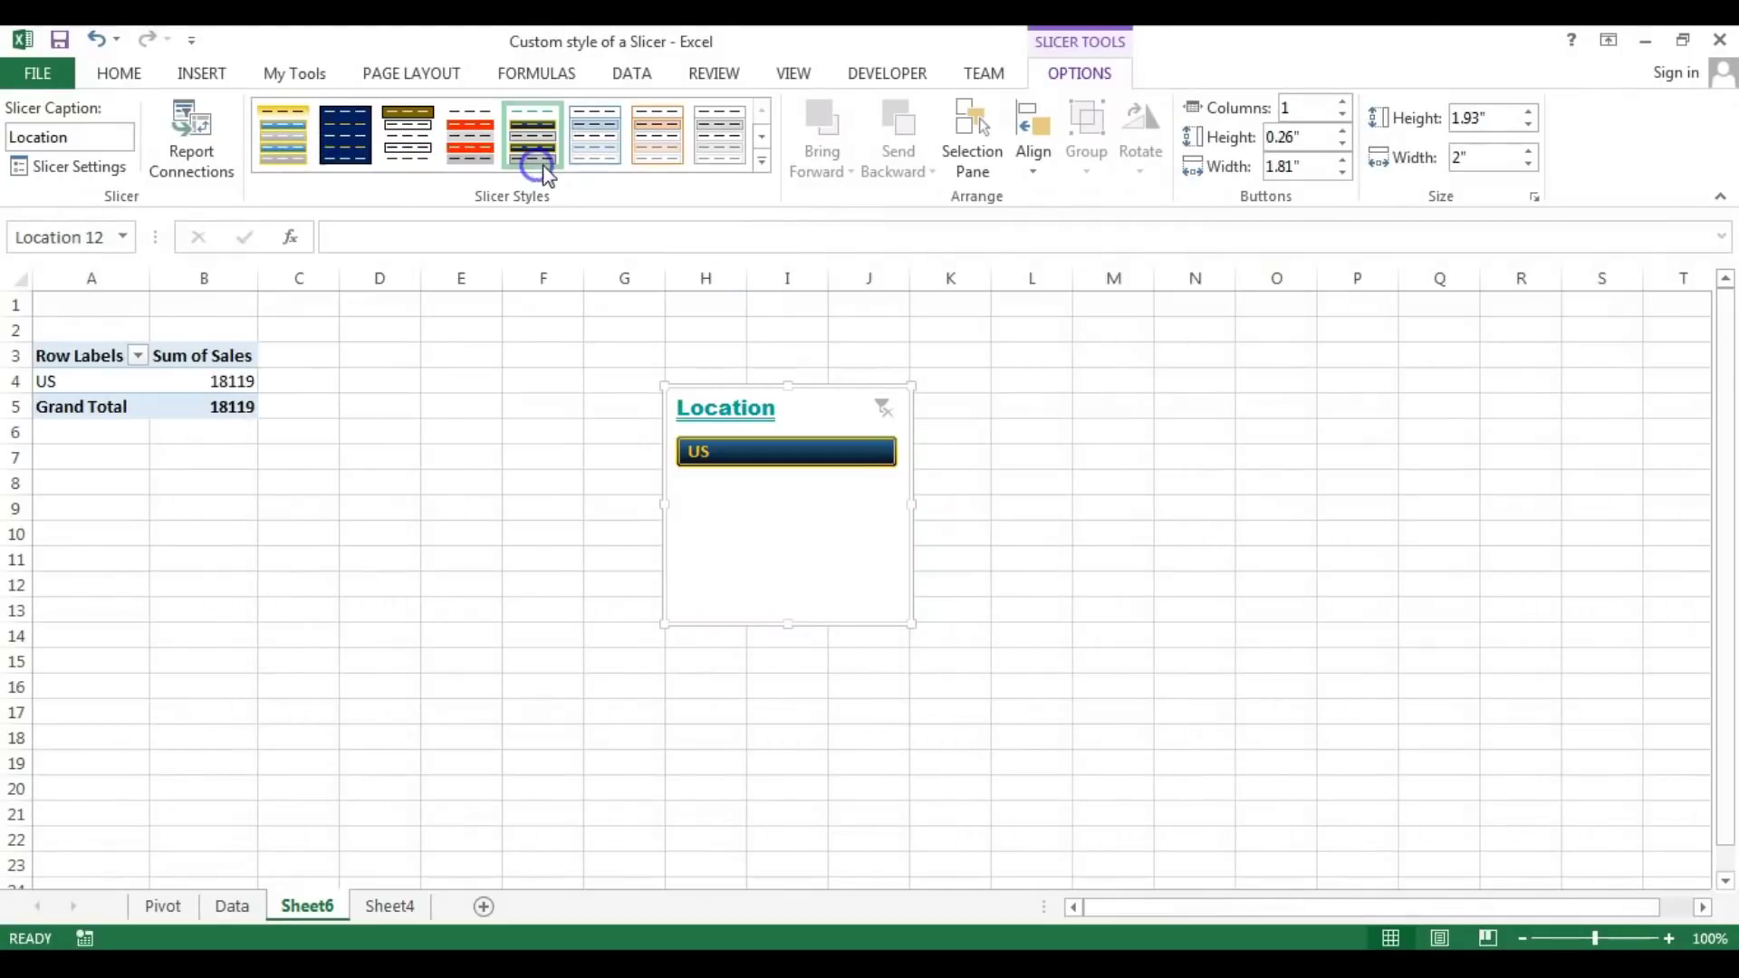
click(1105, 477)
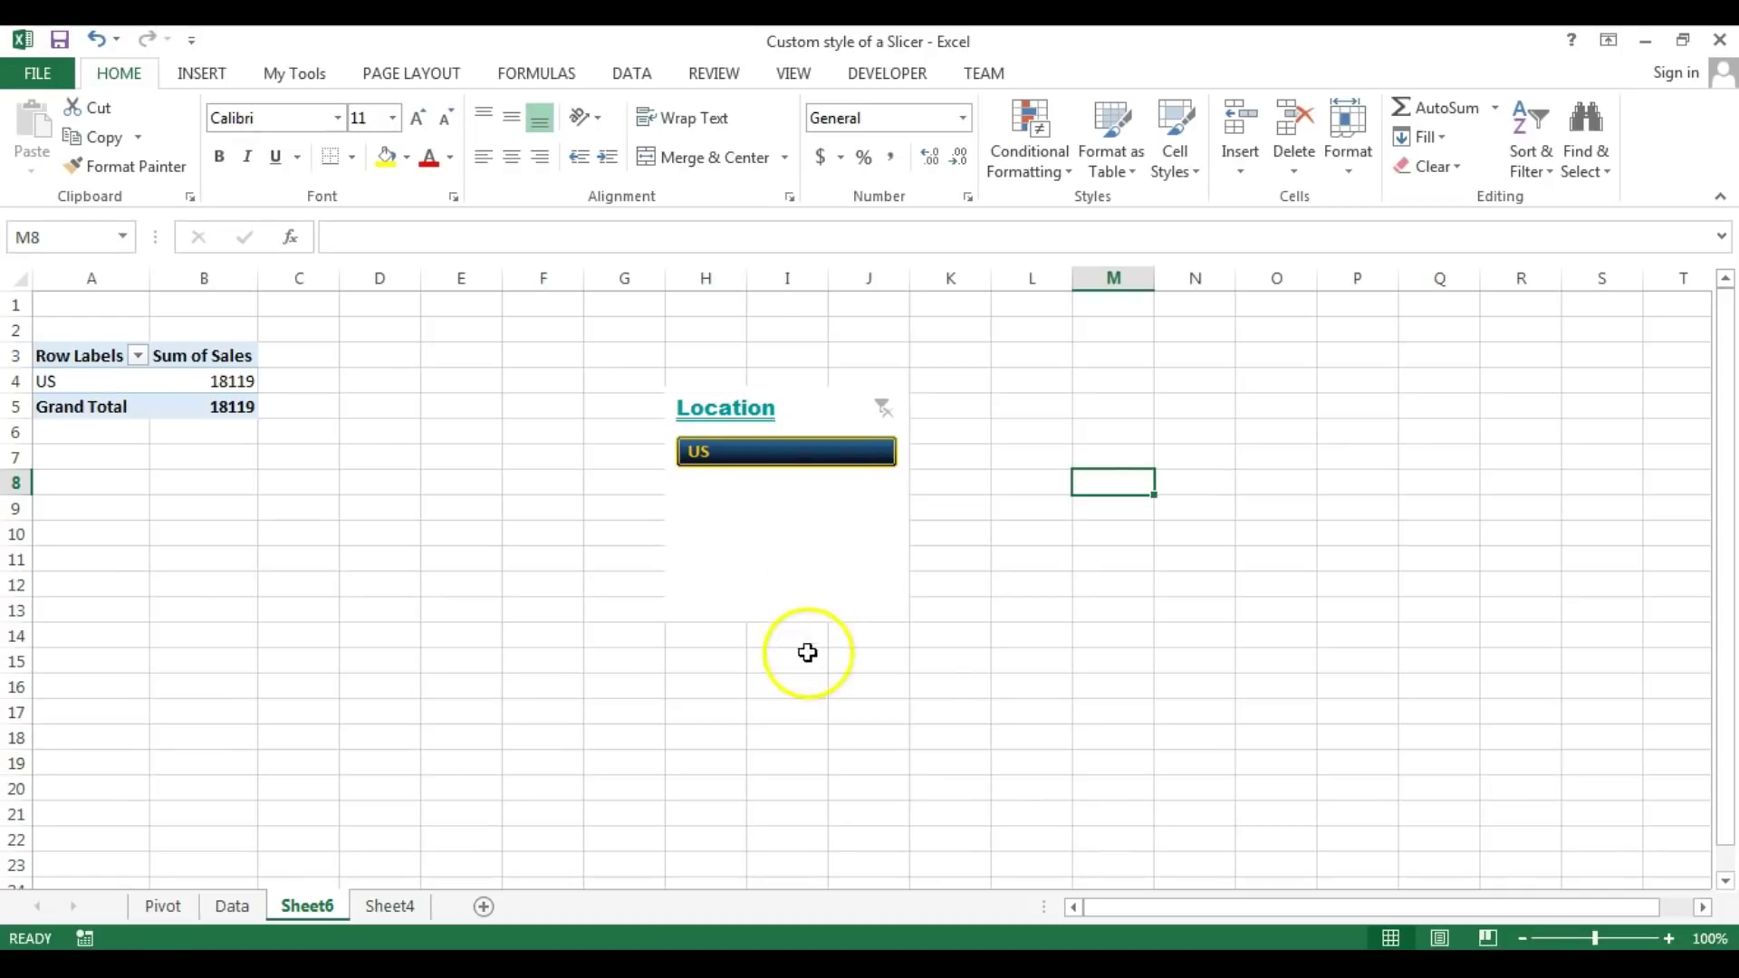
click(602, 514)
Hide the worksheet gridlines on Sheet6, then go to Sheet4's source data.
click(792, 80)
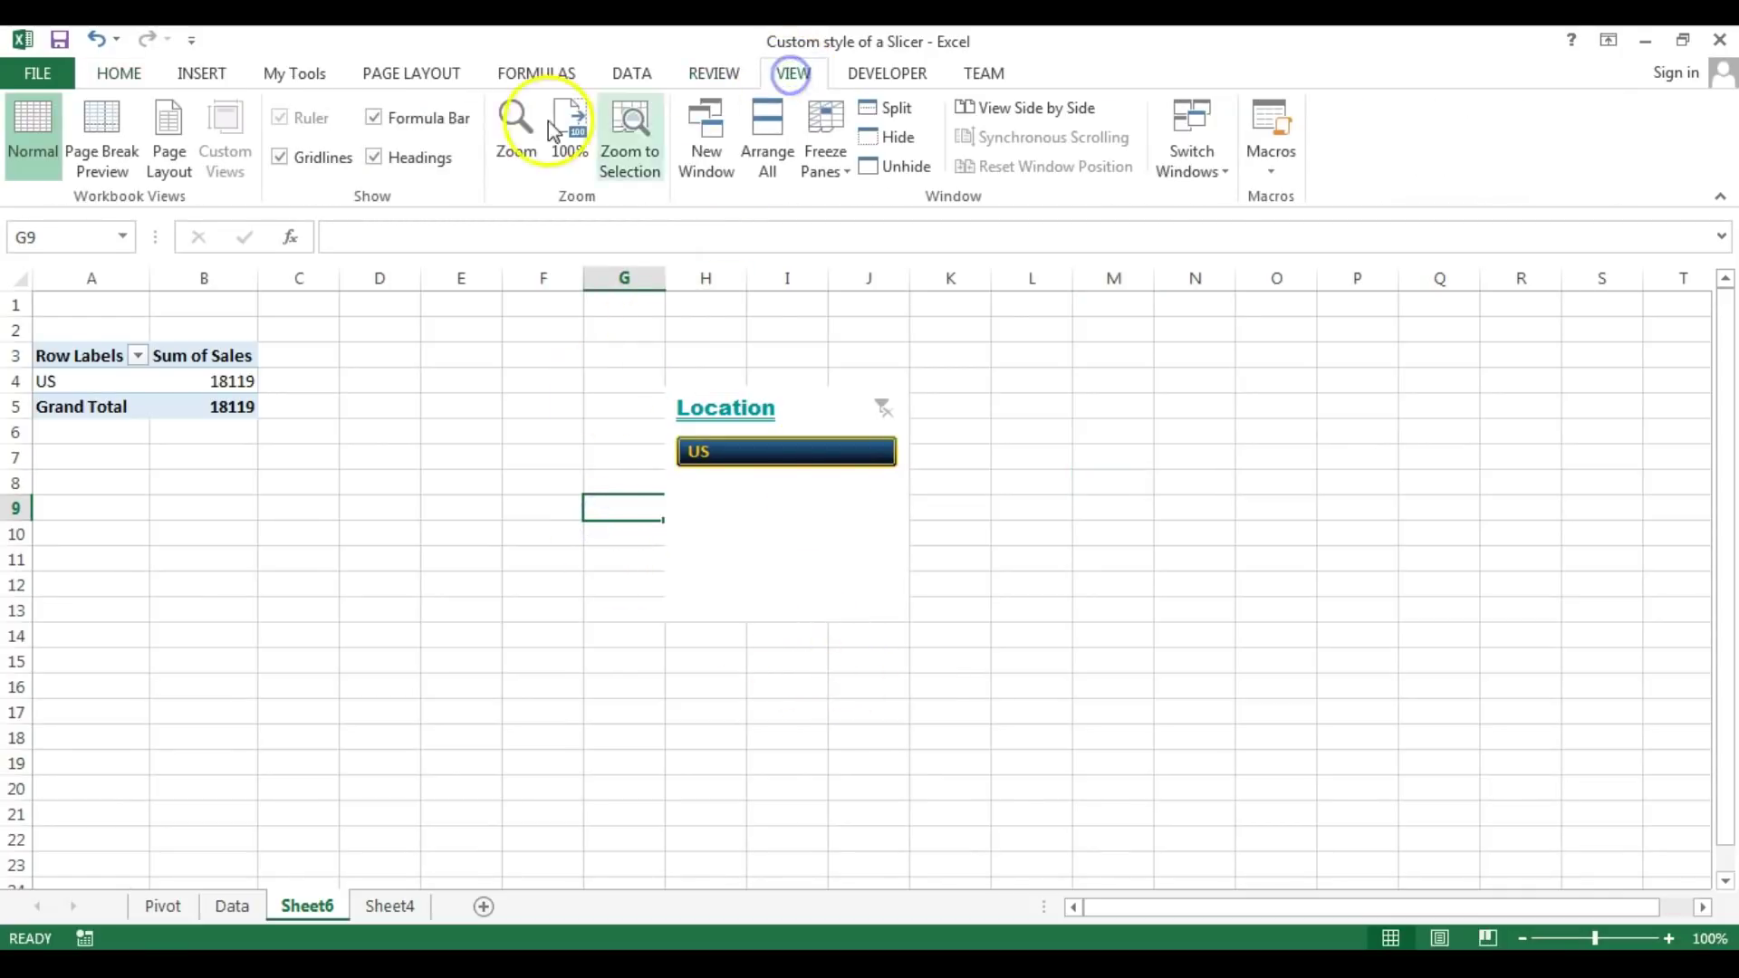
click(311, 163)
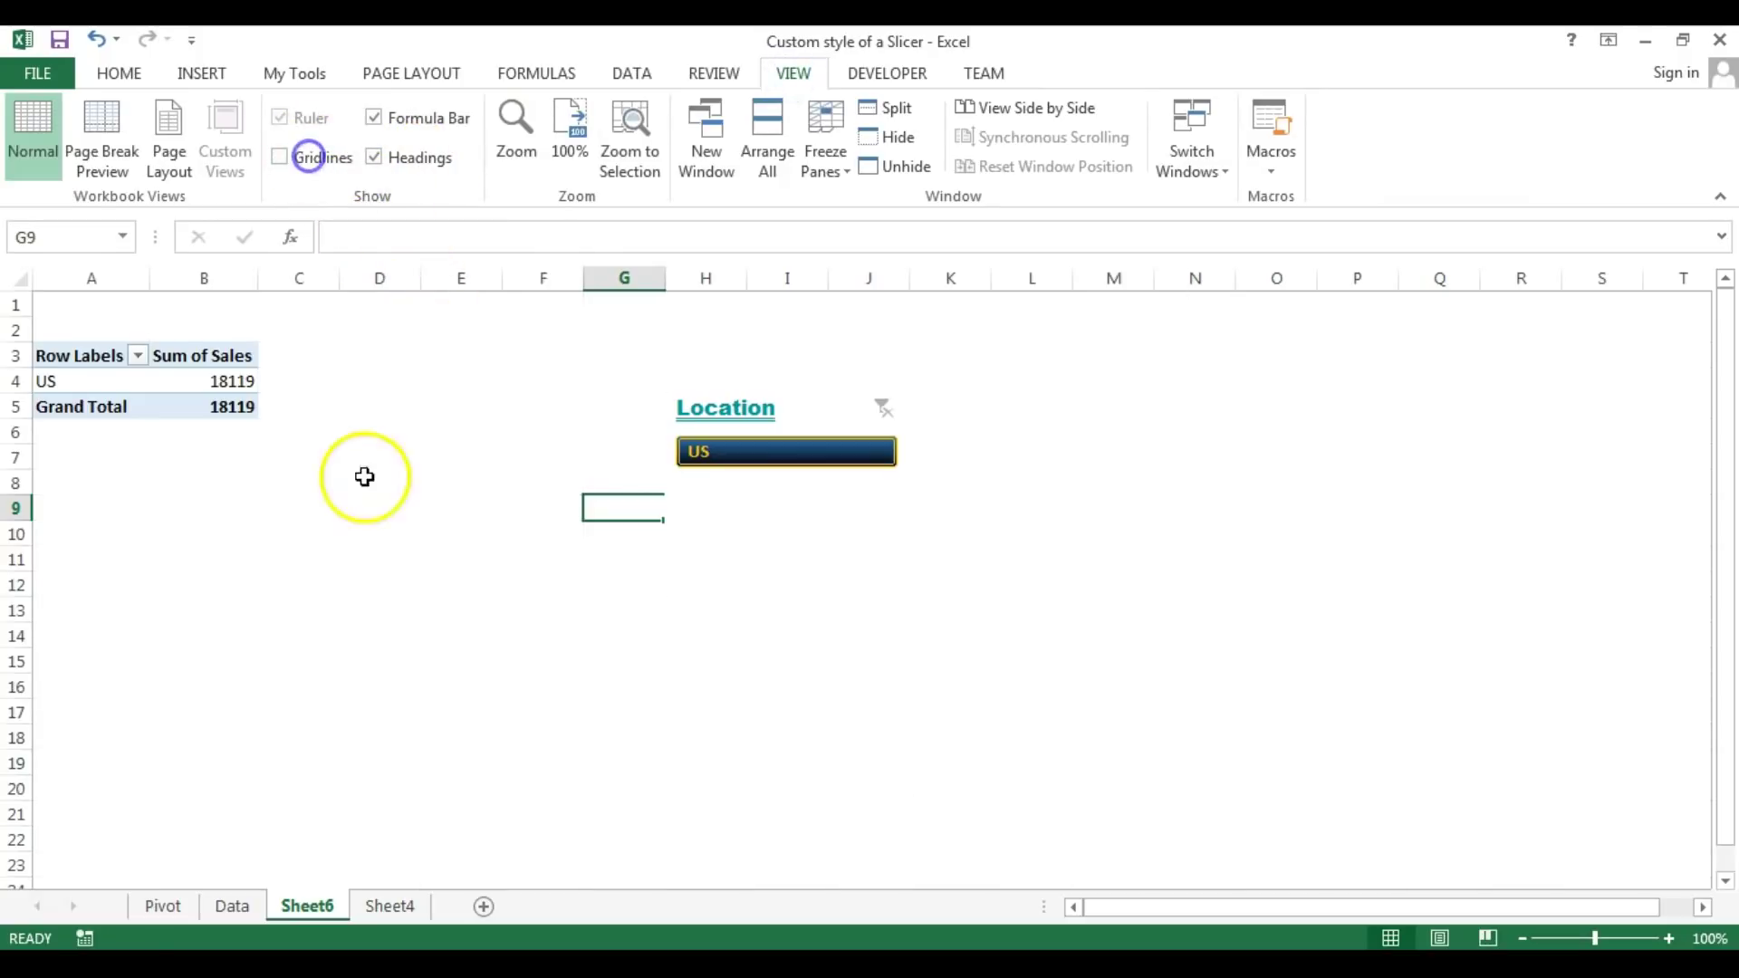
click(433, 456)
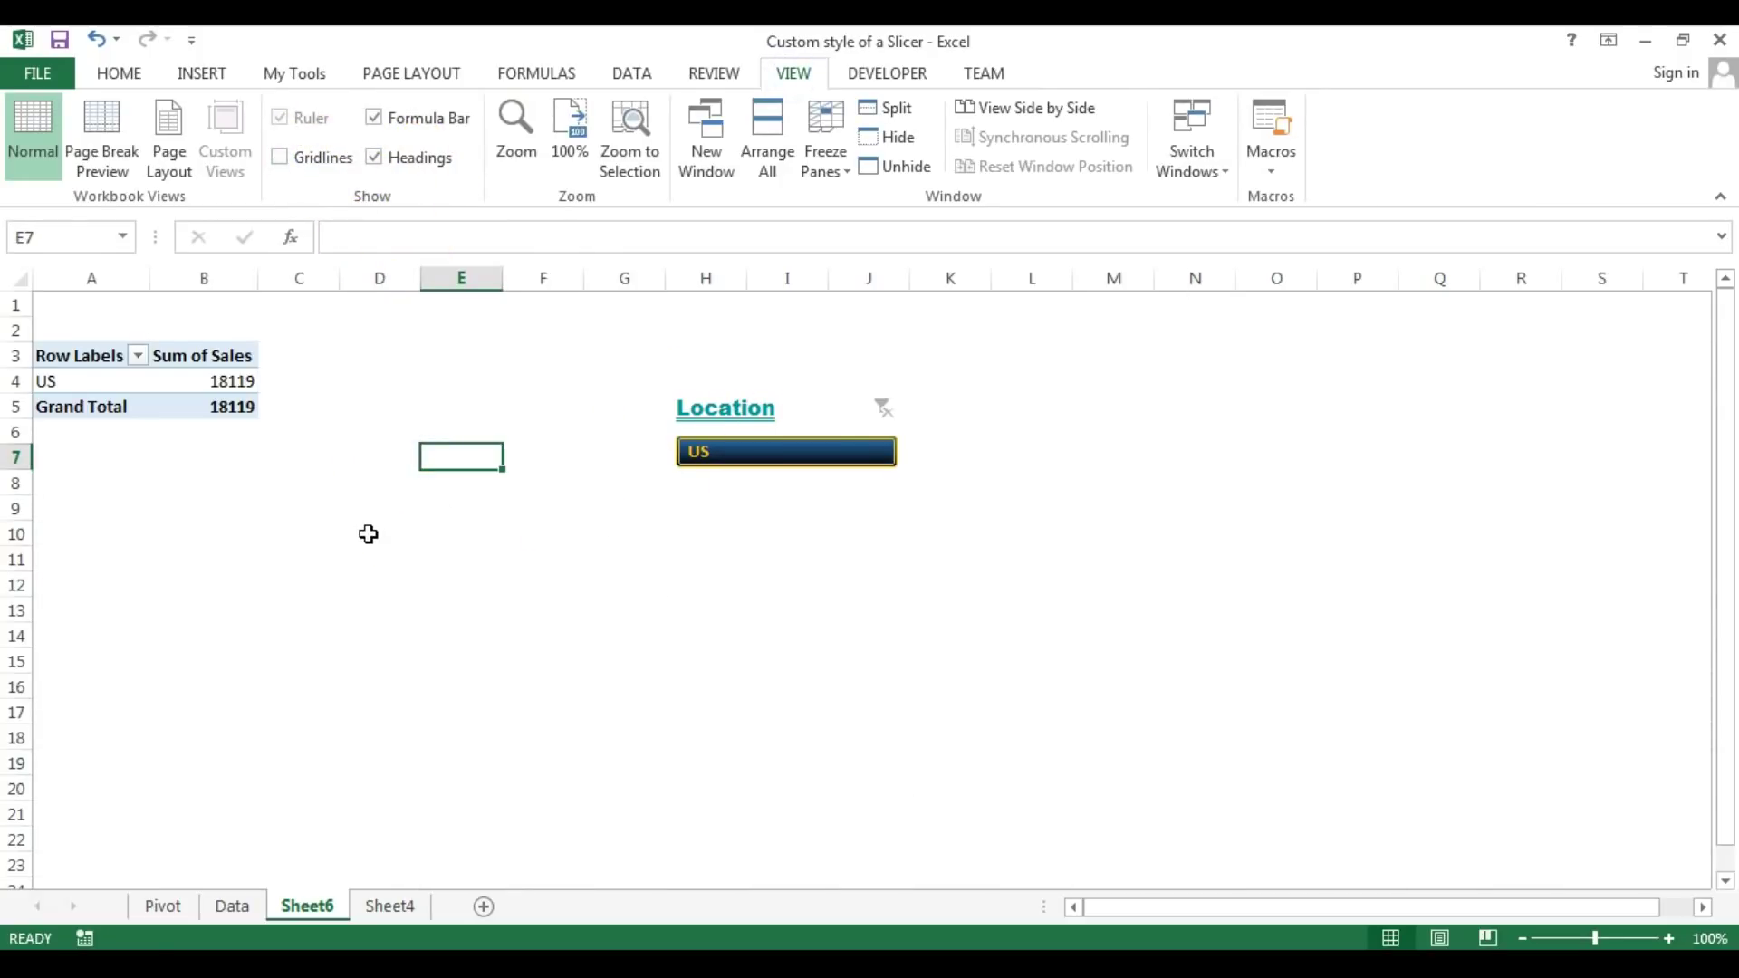
click(388, 906)
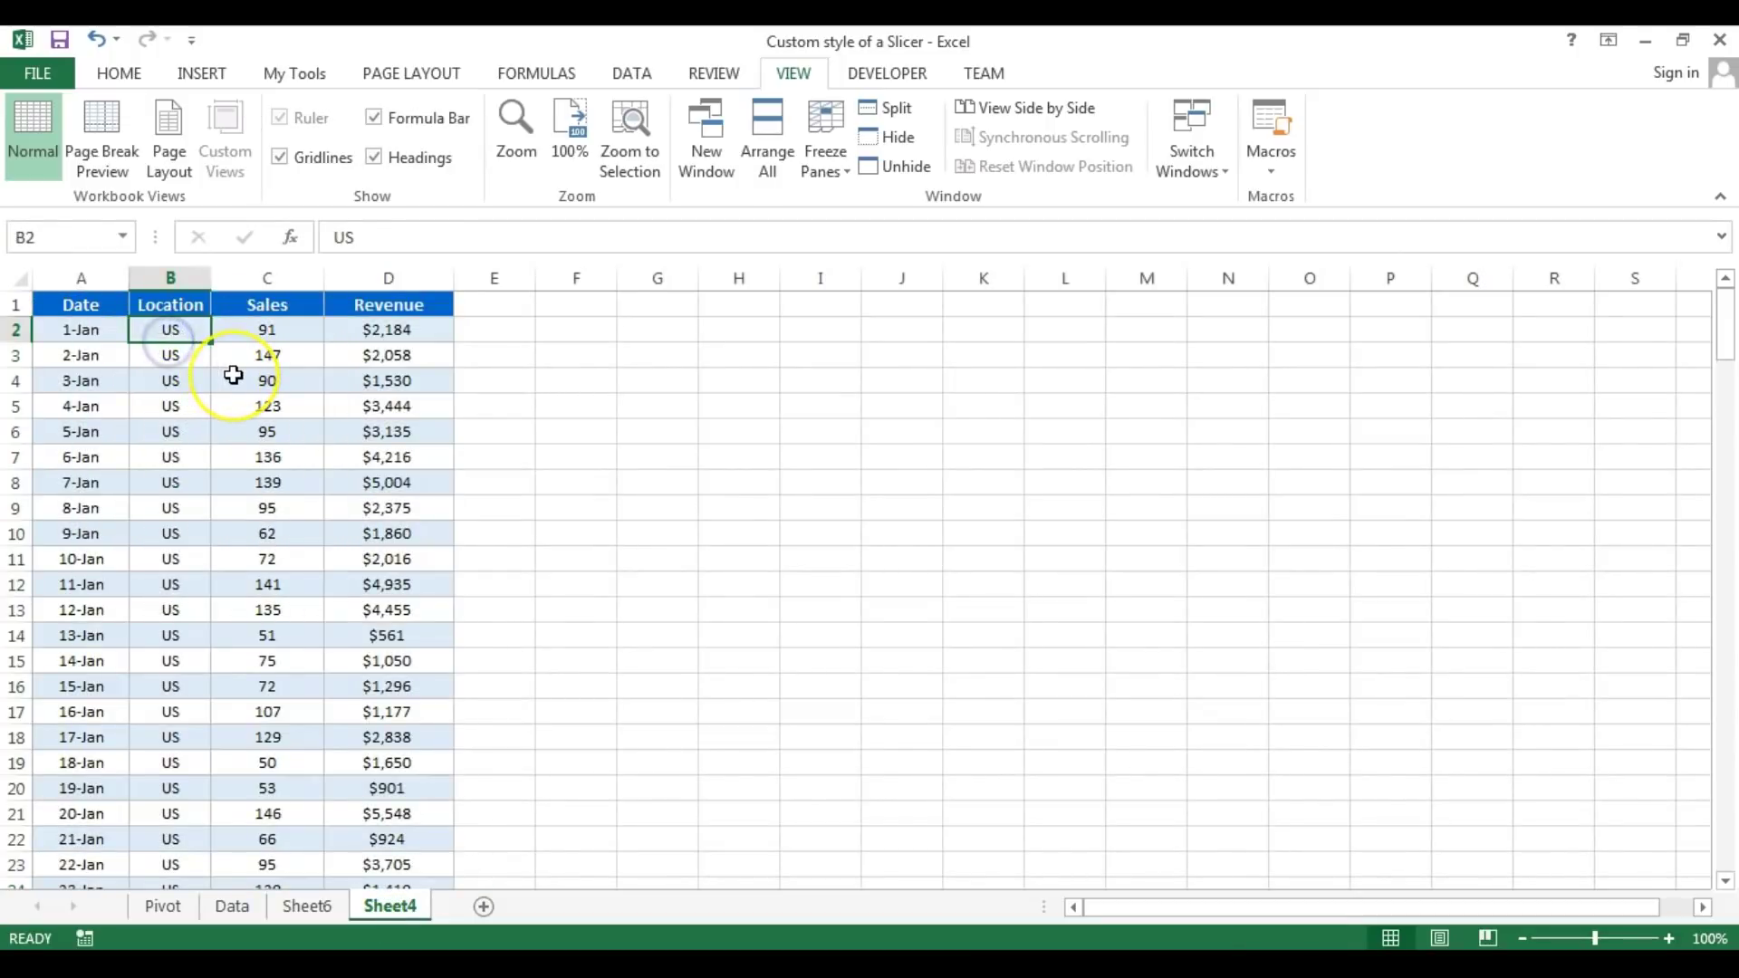
Enter India in B2 and UK in B3 on Sheet4, then return to Sheet6.
text(India)
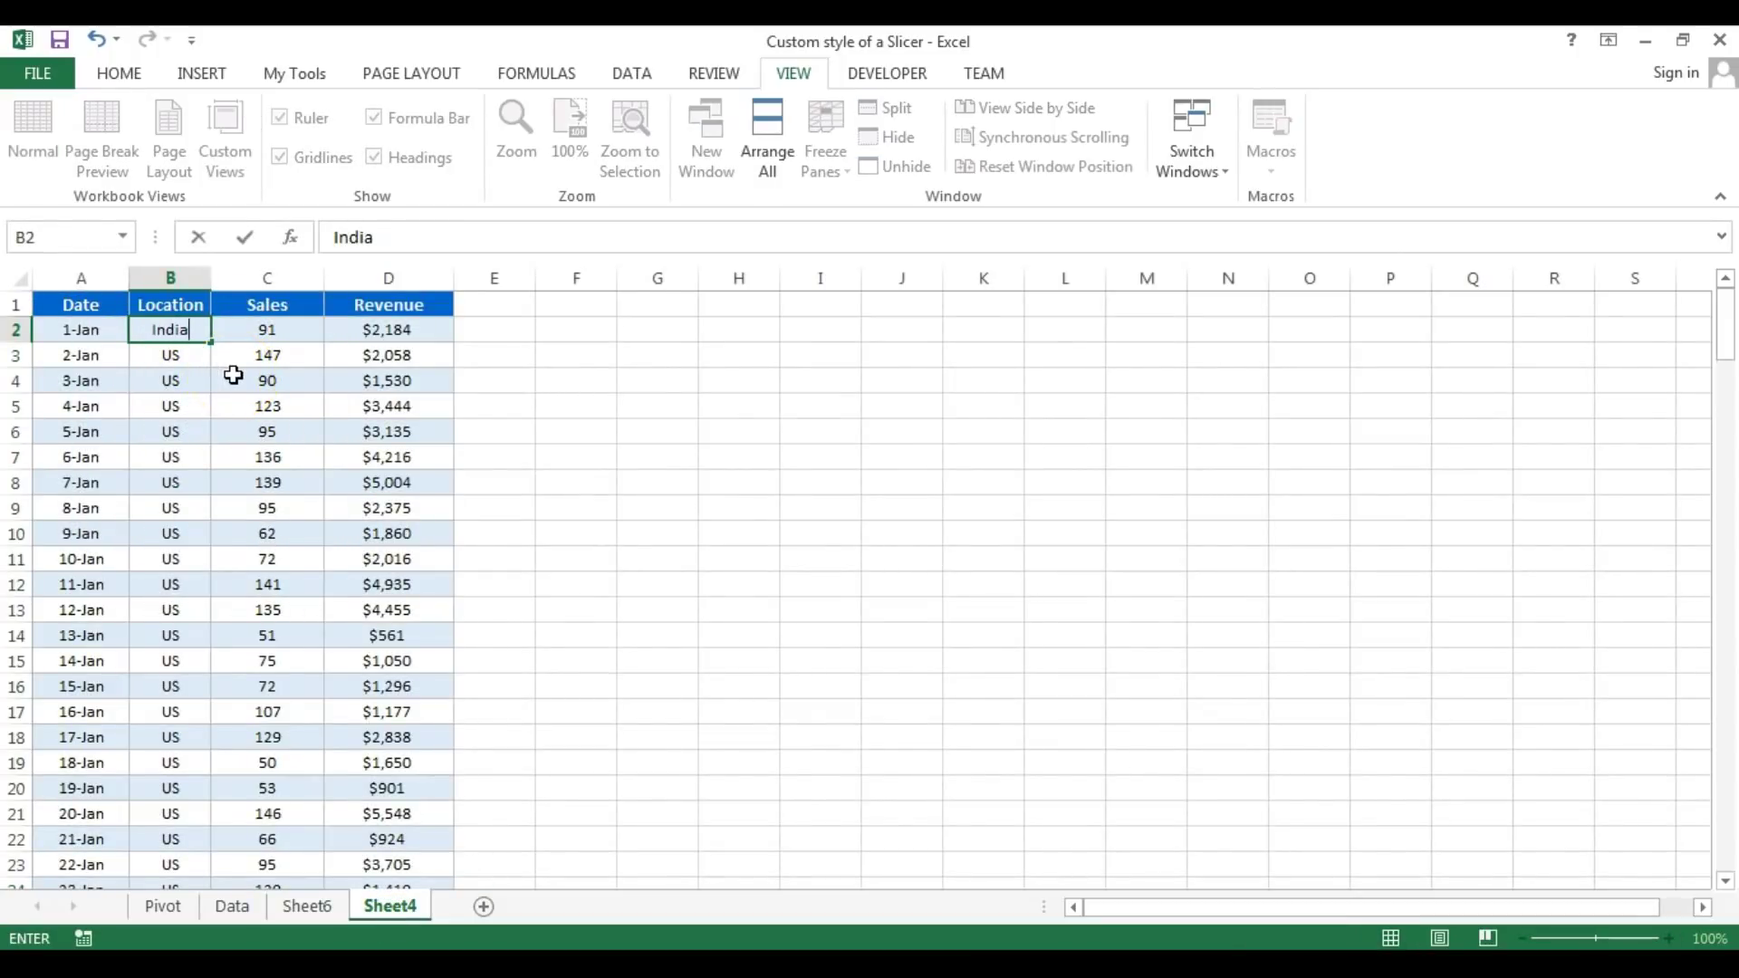
key(Return)
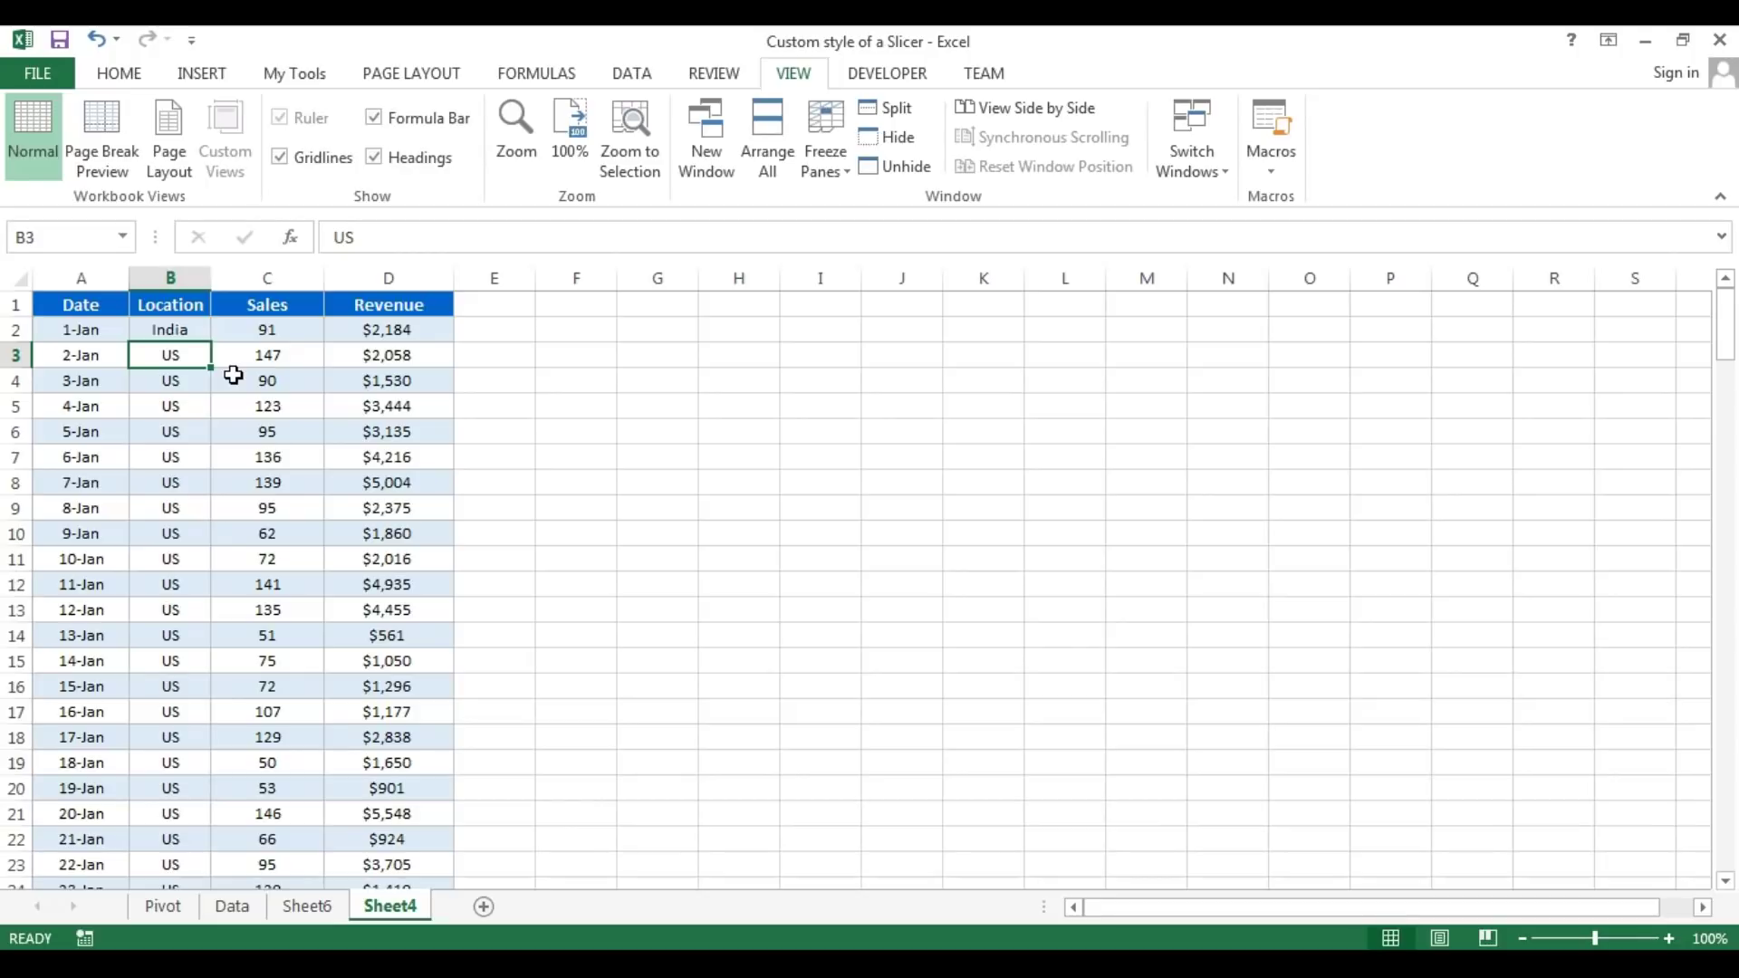
text(UK)
key(Return)
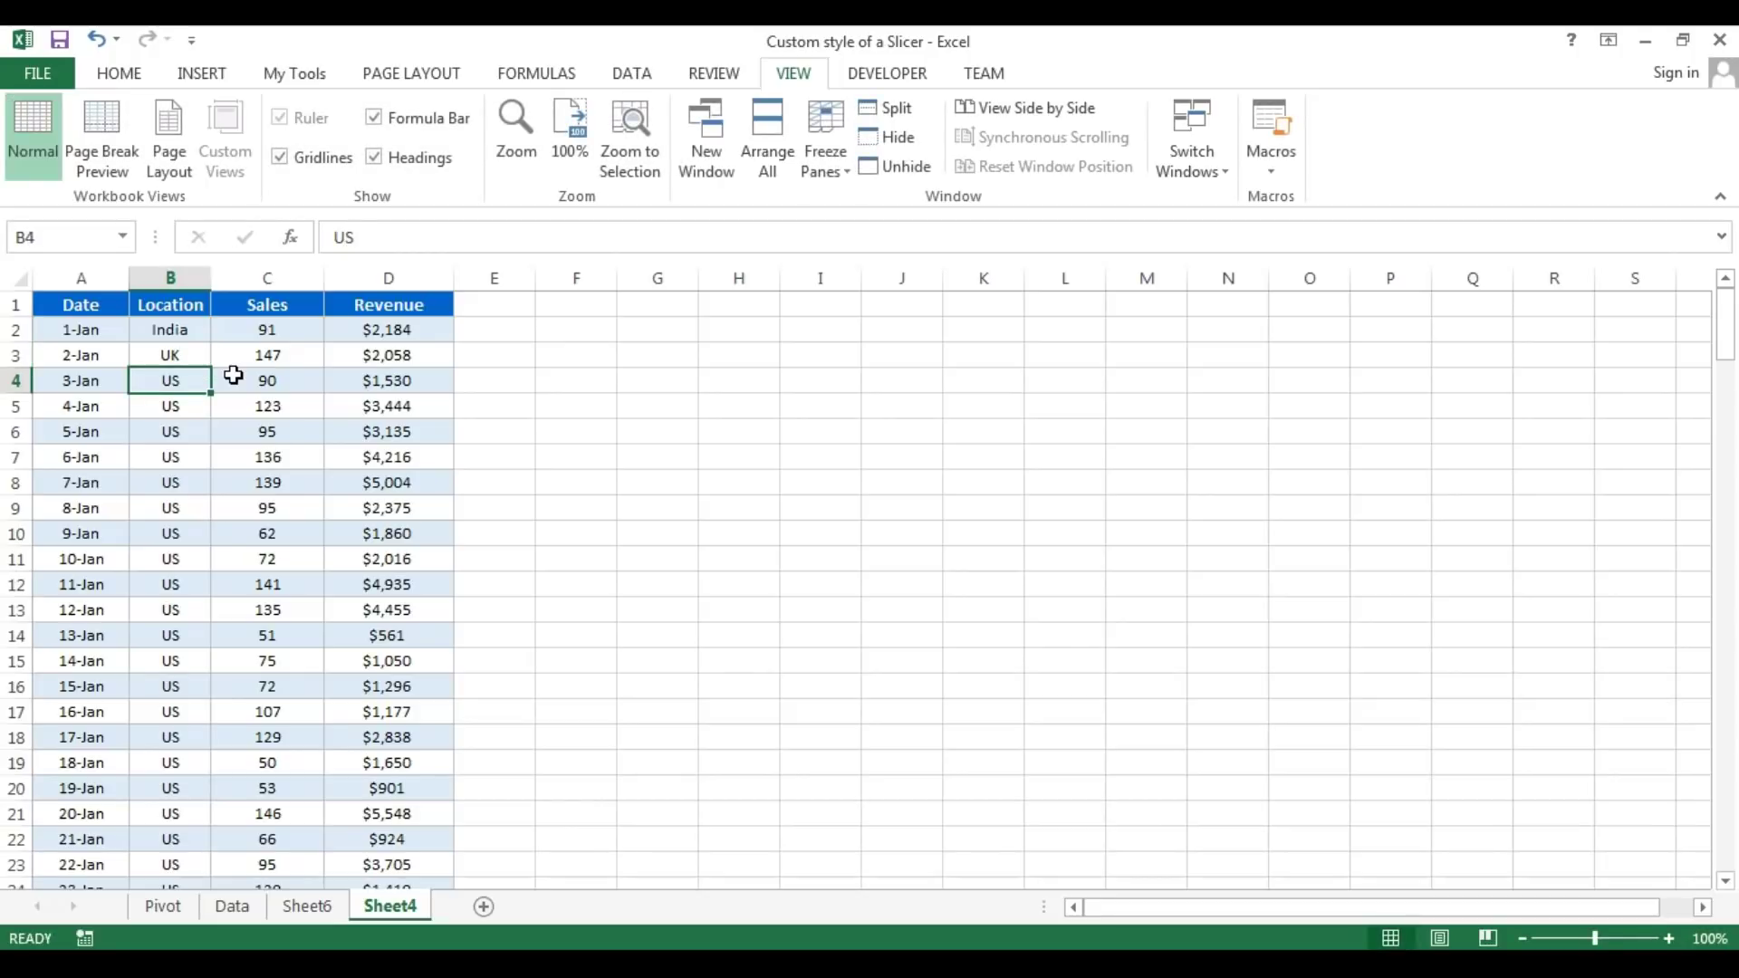
click(335, 905)
Refresh the PivotTable and filter it to India with the Location slicer, totalling 91.
right_click(201, 379)
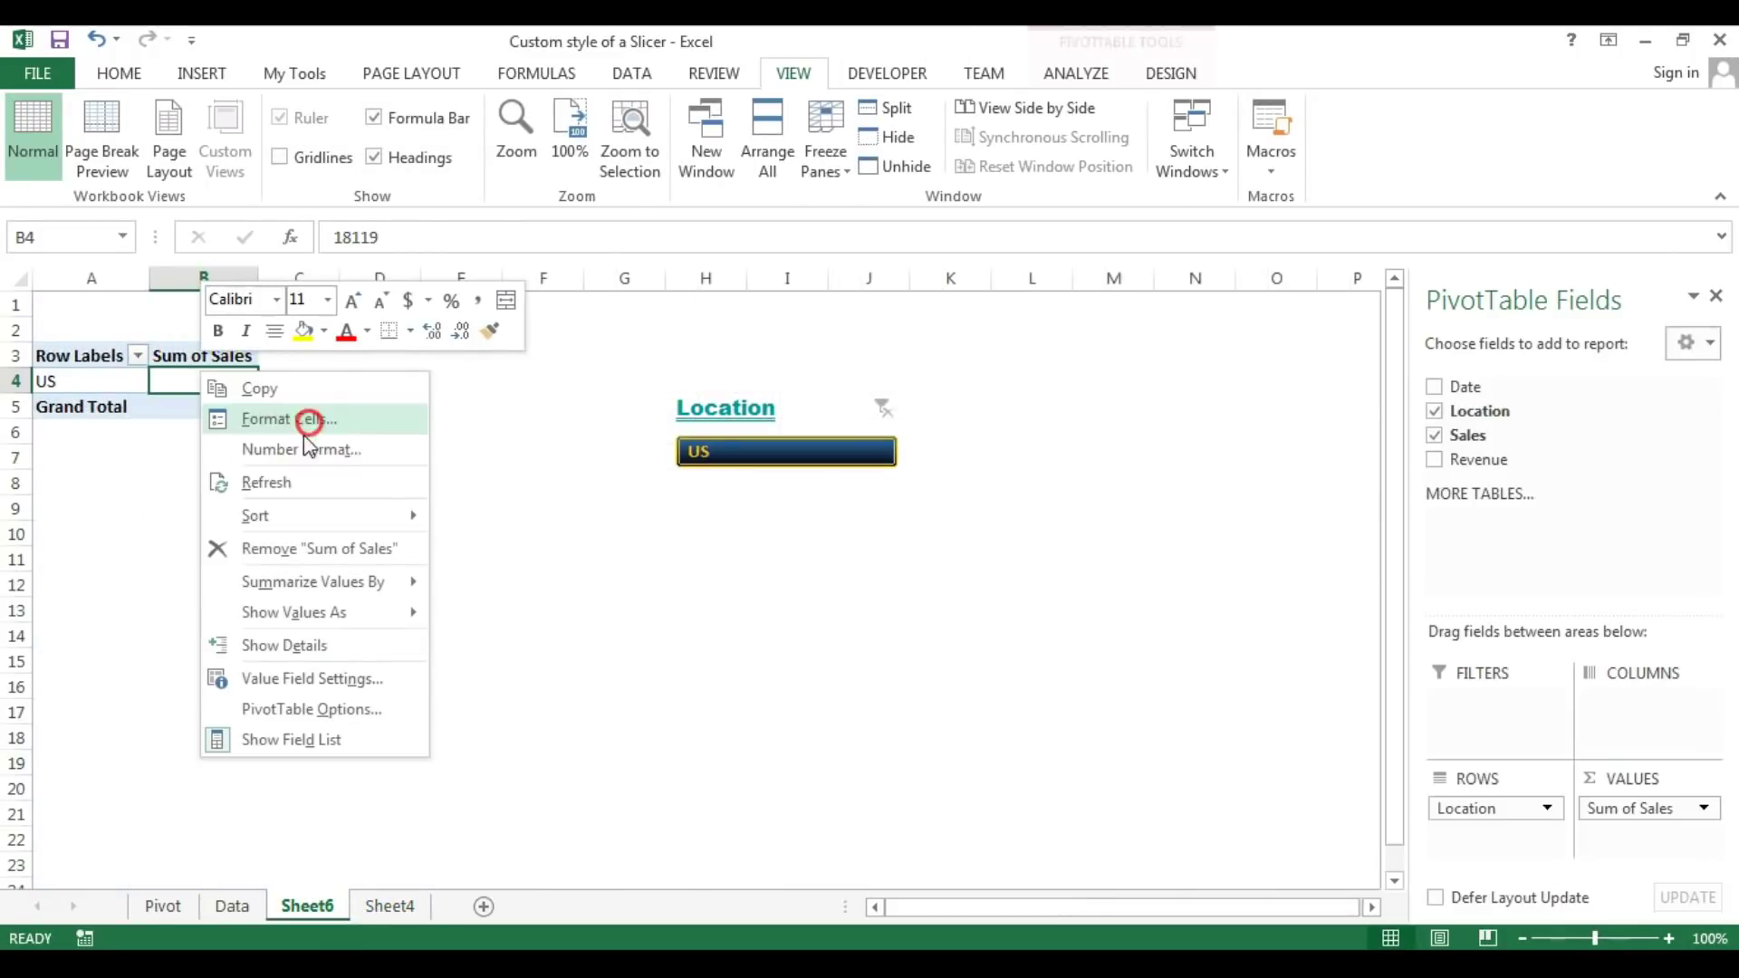
click(287, 489)
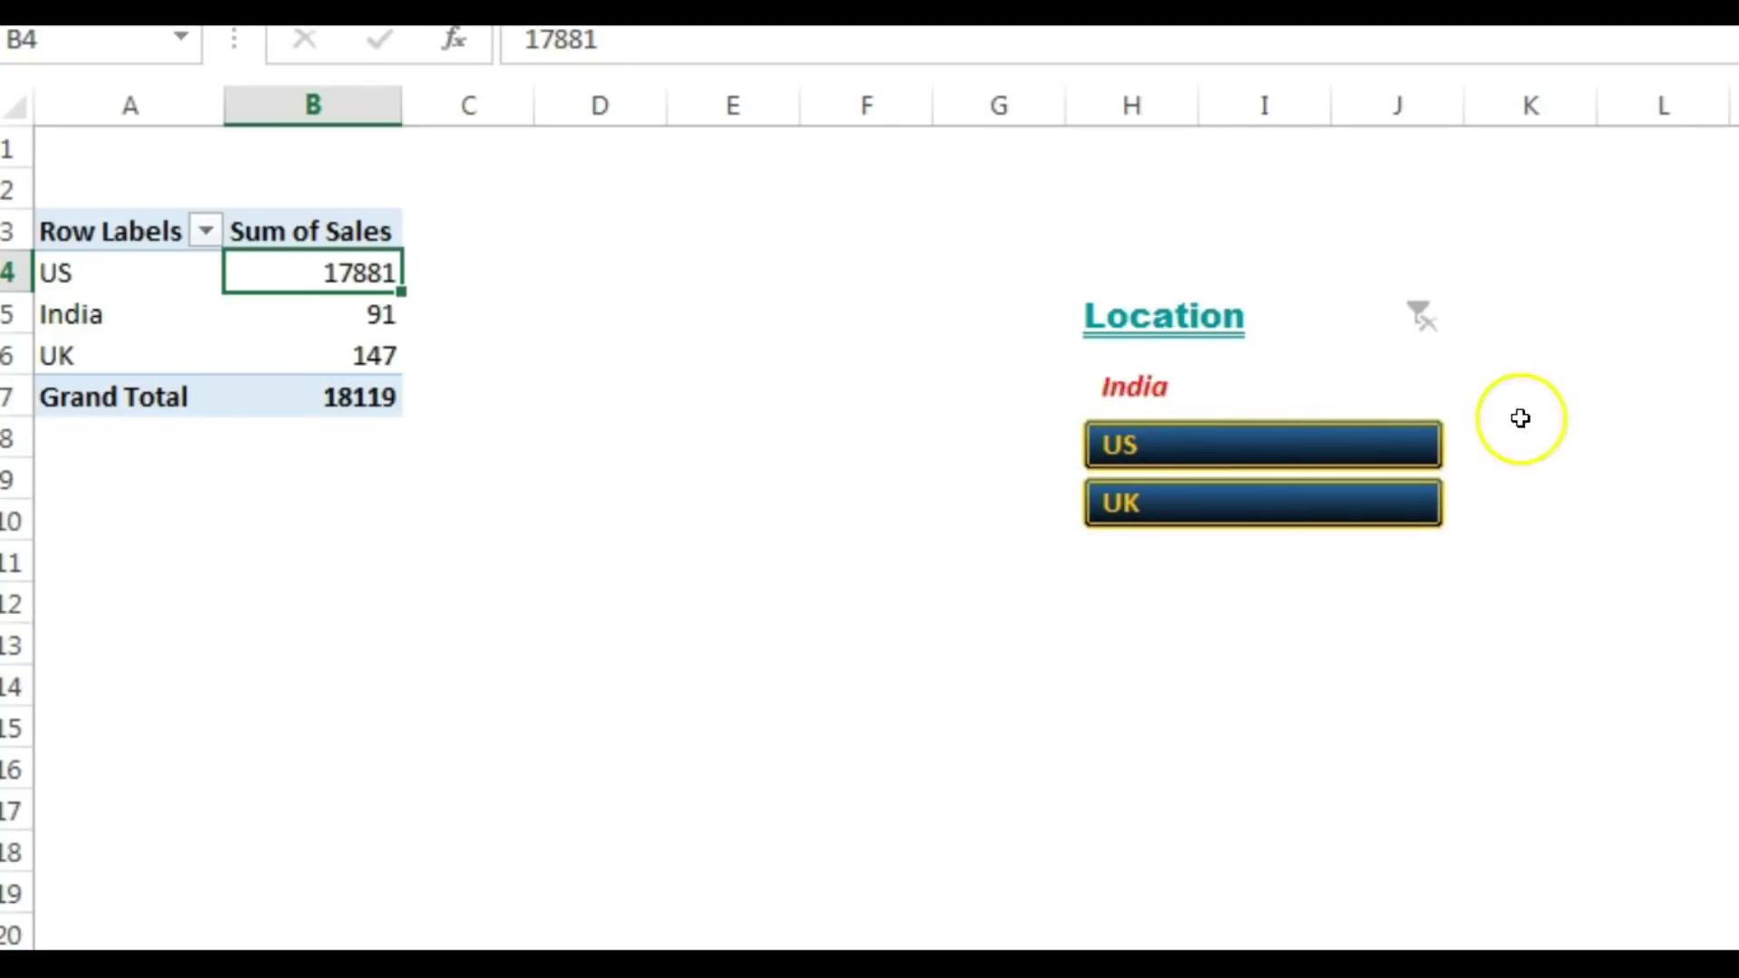
click(1279, 387)
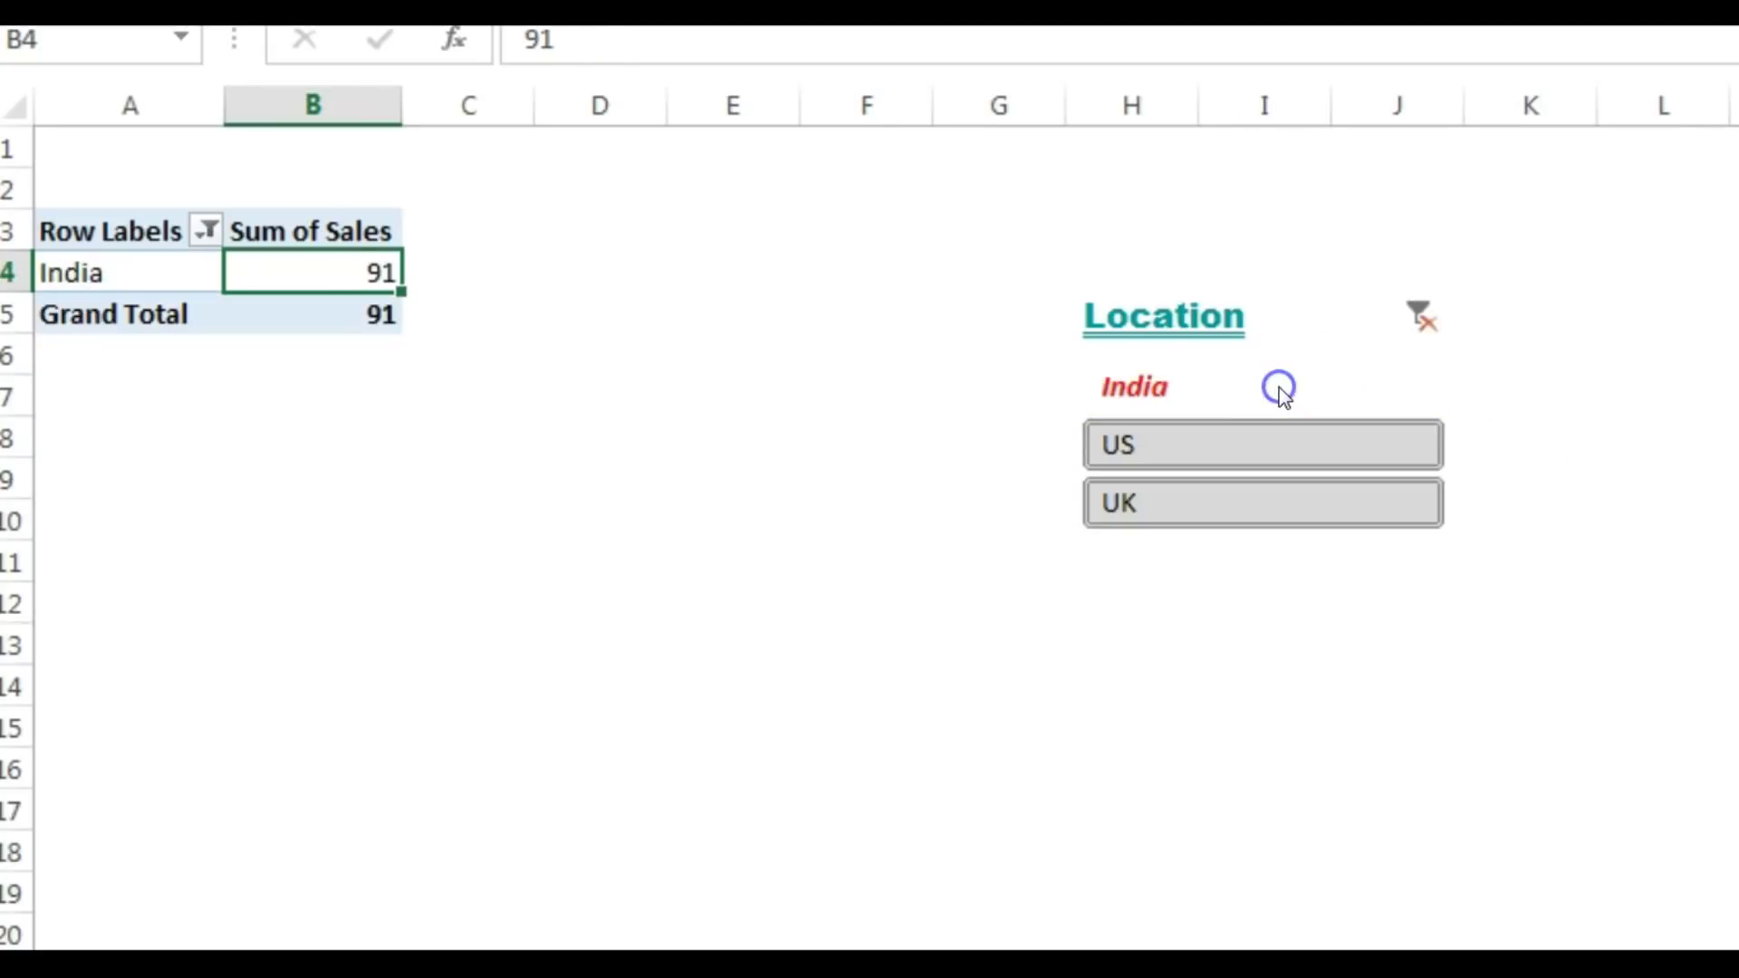
click(1661, 565)
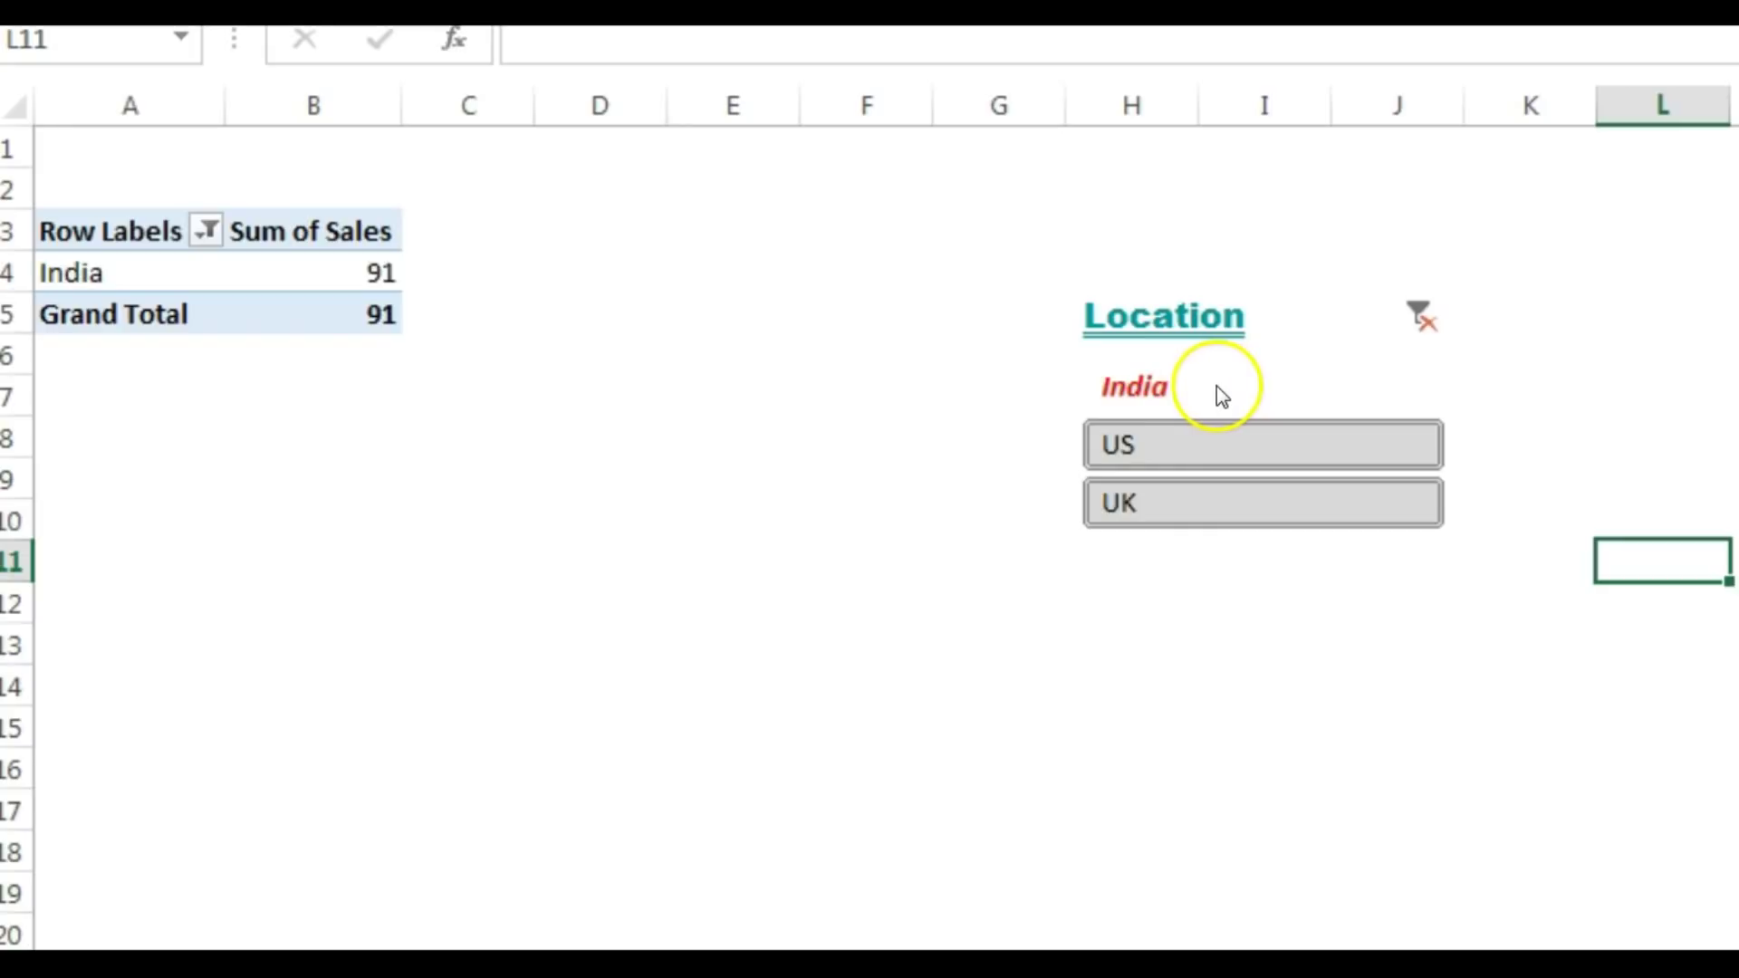
click(1663, 387)
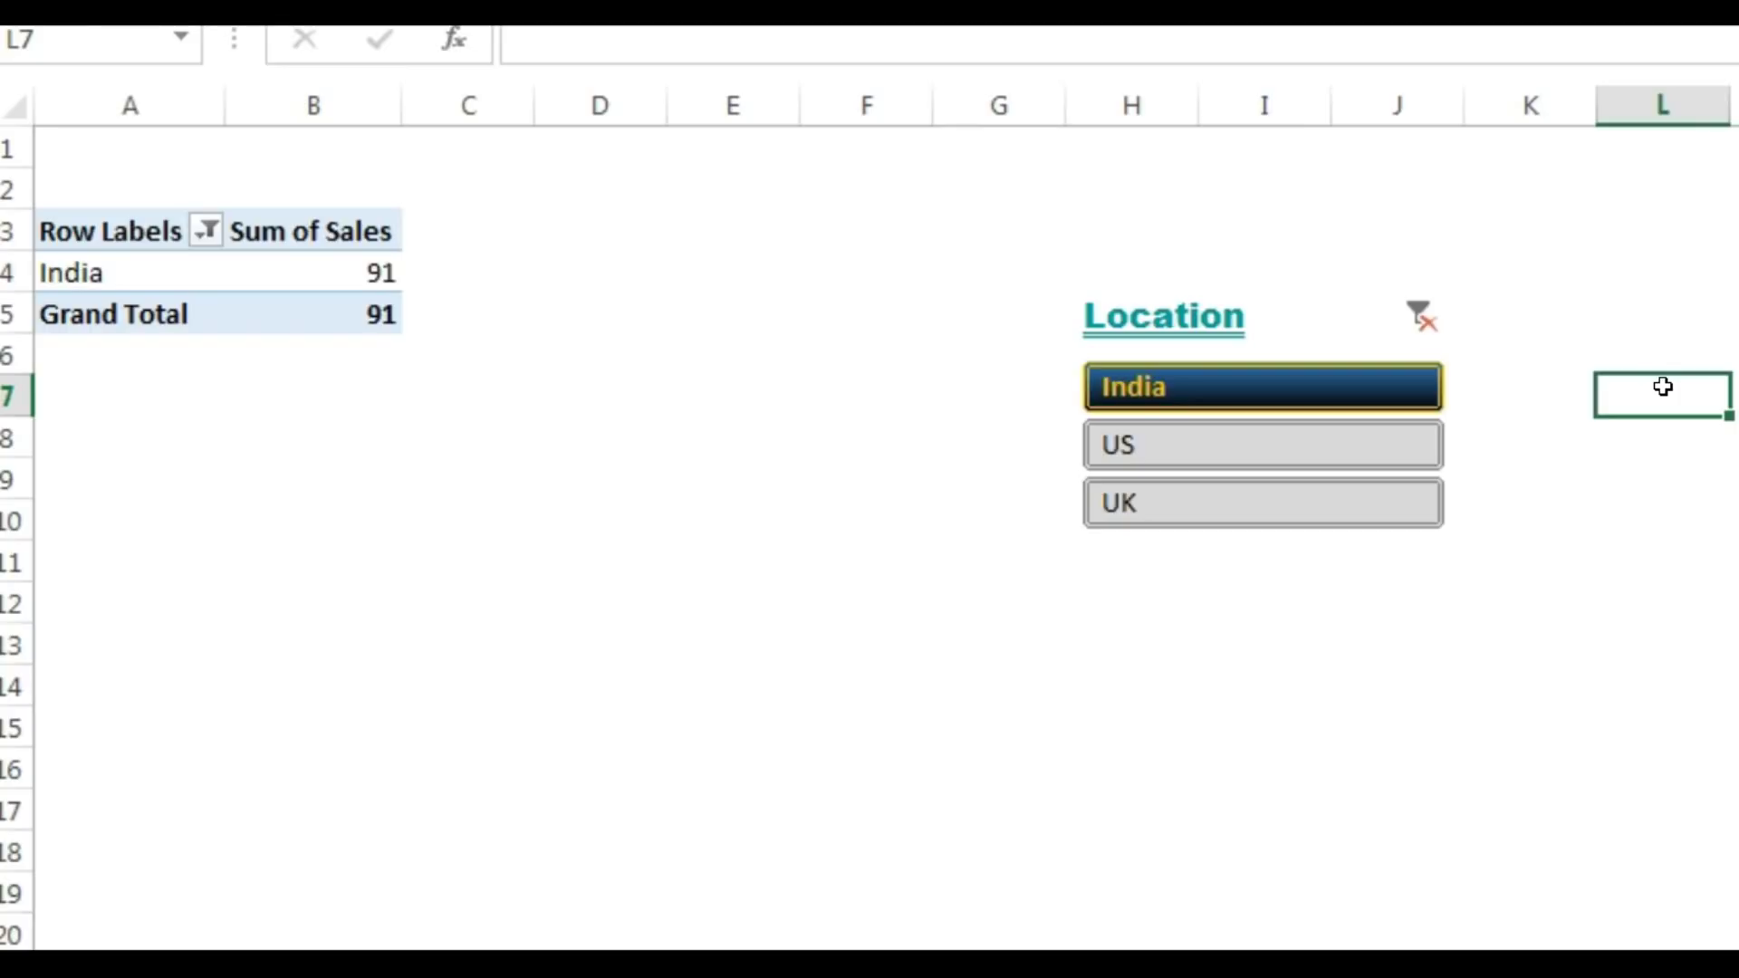
click(1238, 299)
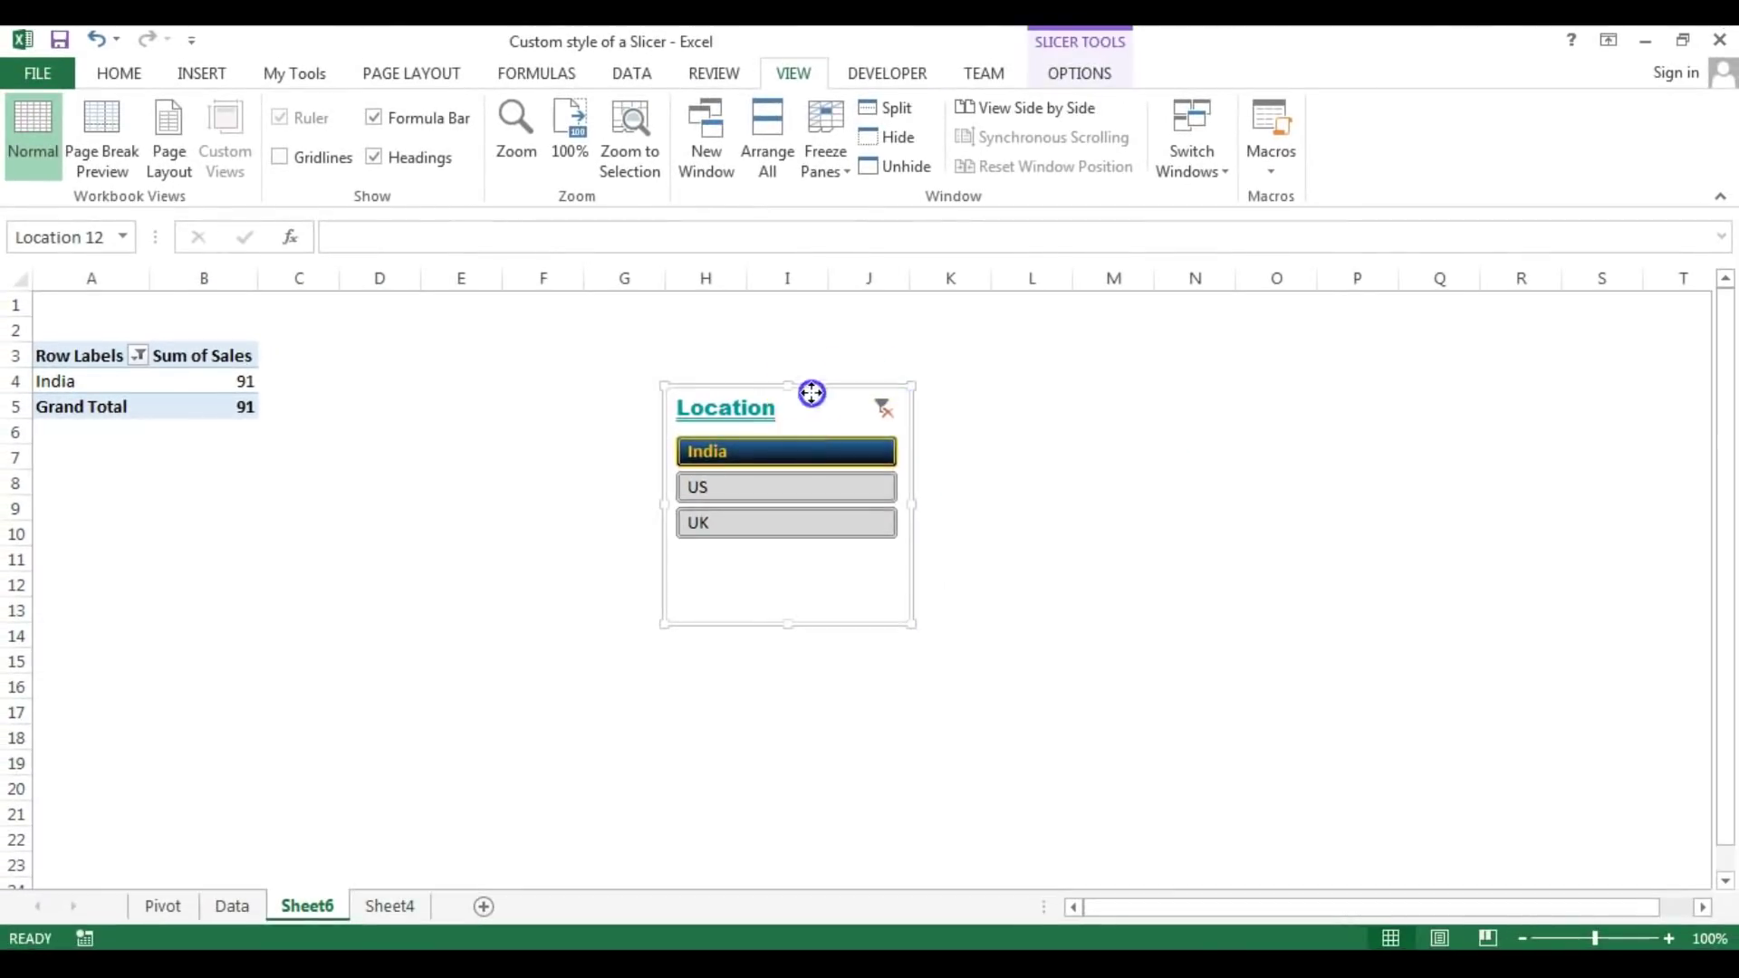
Paste a copy of the Location slicer at K3, hide its header, and narrow it.
drag(811, 393, 730, 368)
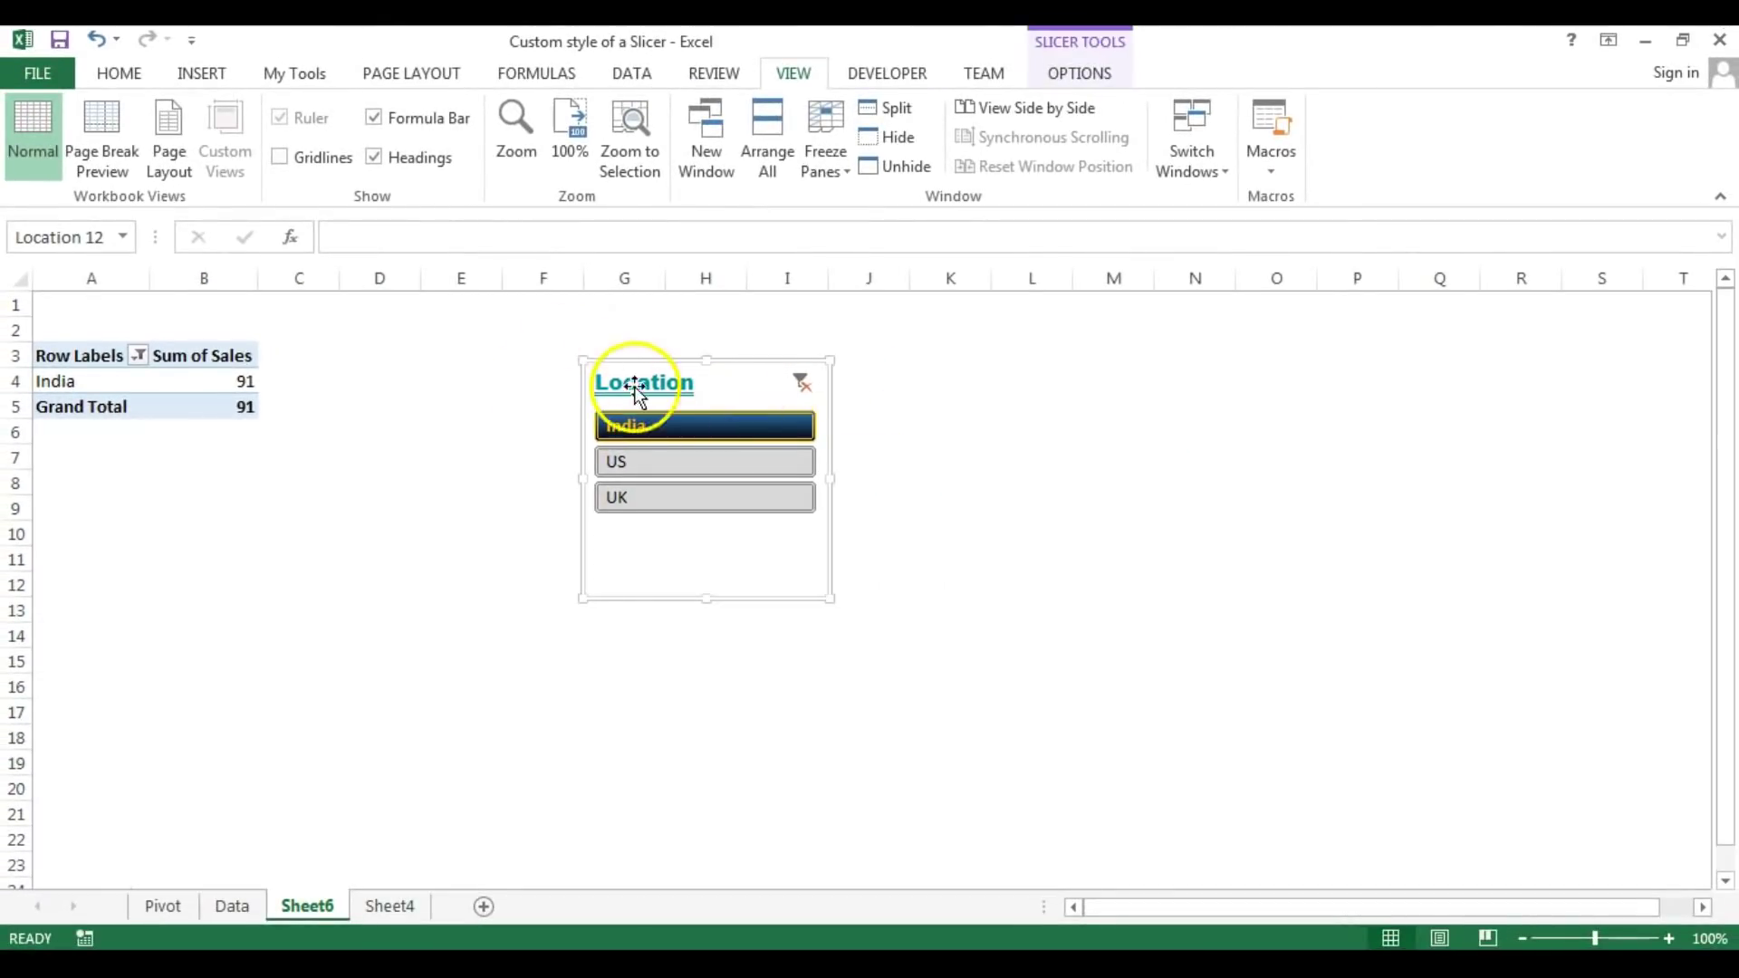
click(923, 356)
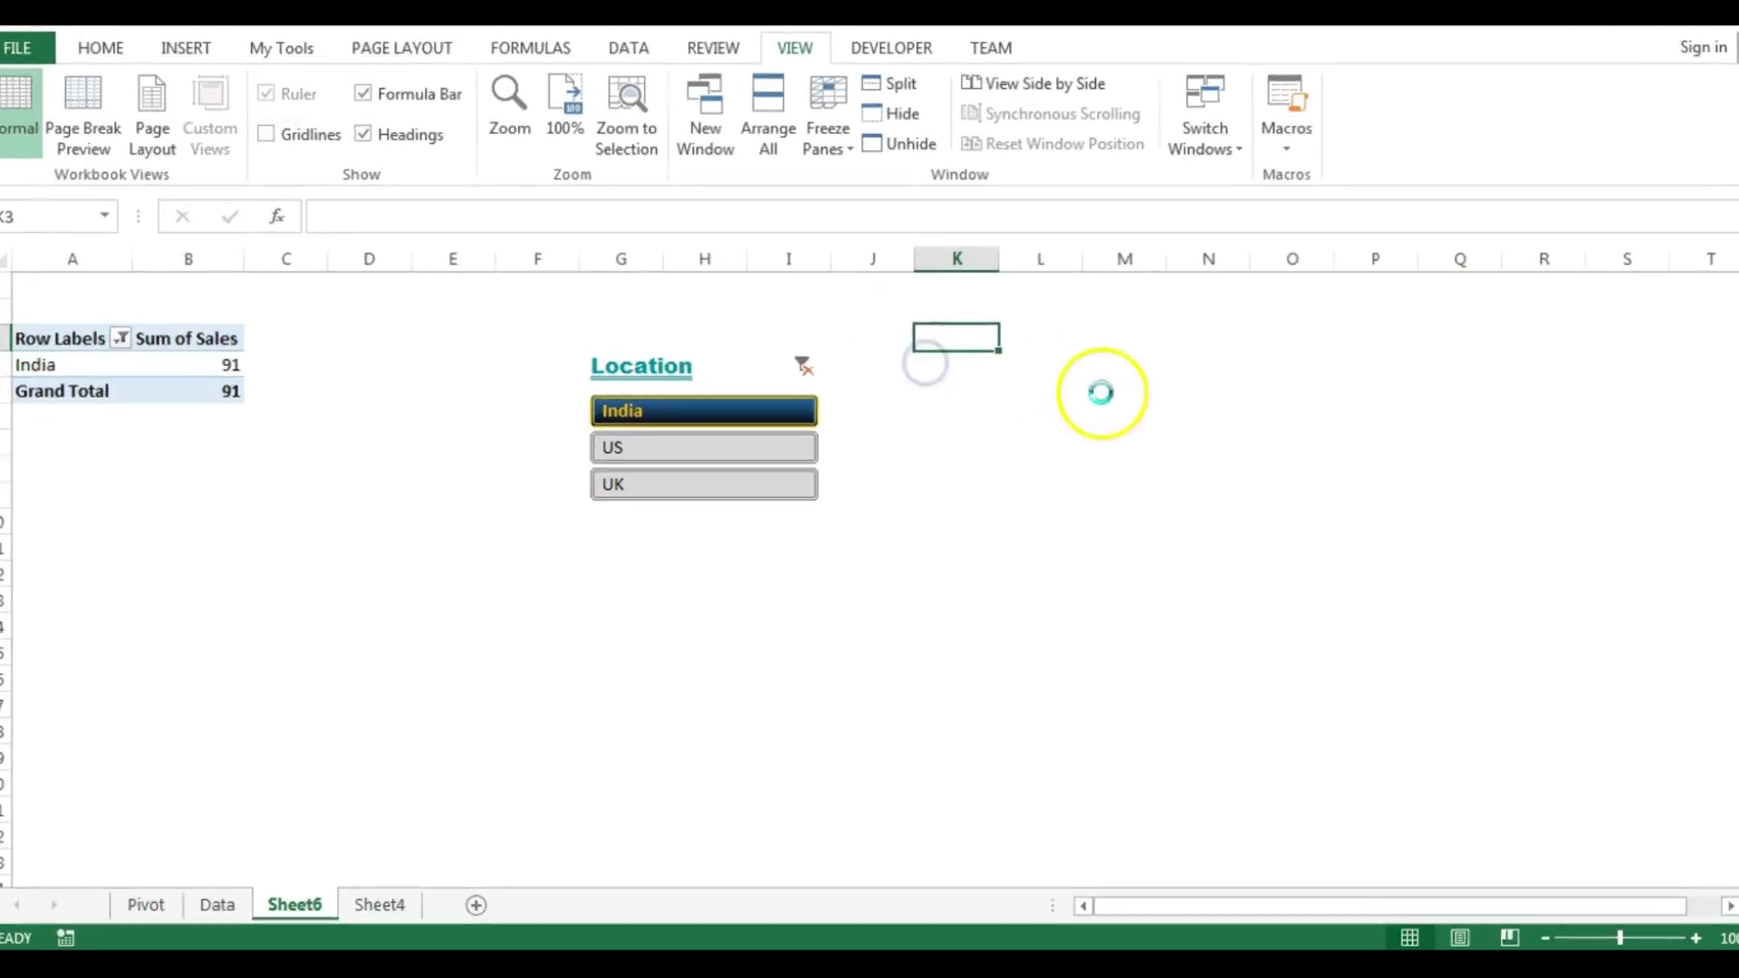
key(ctrl+v)
click(1078, 176)
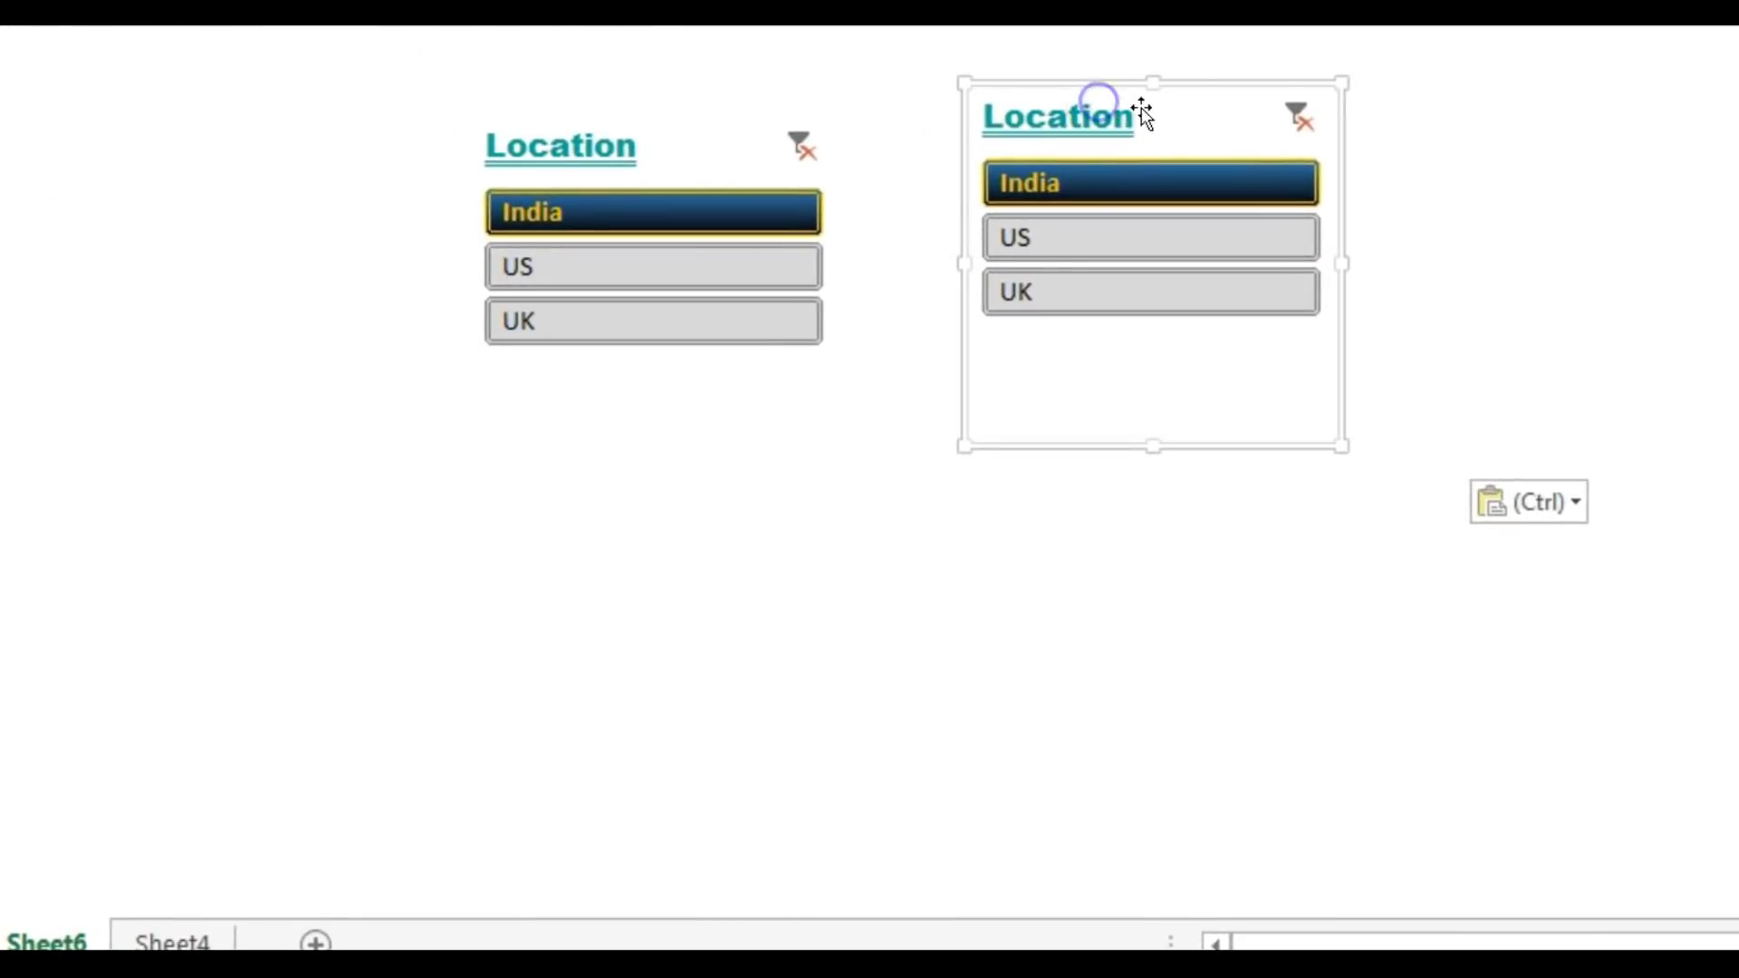
right_click(1160, 101)
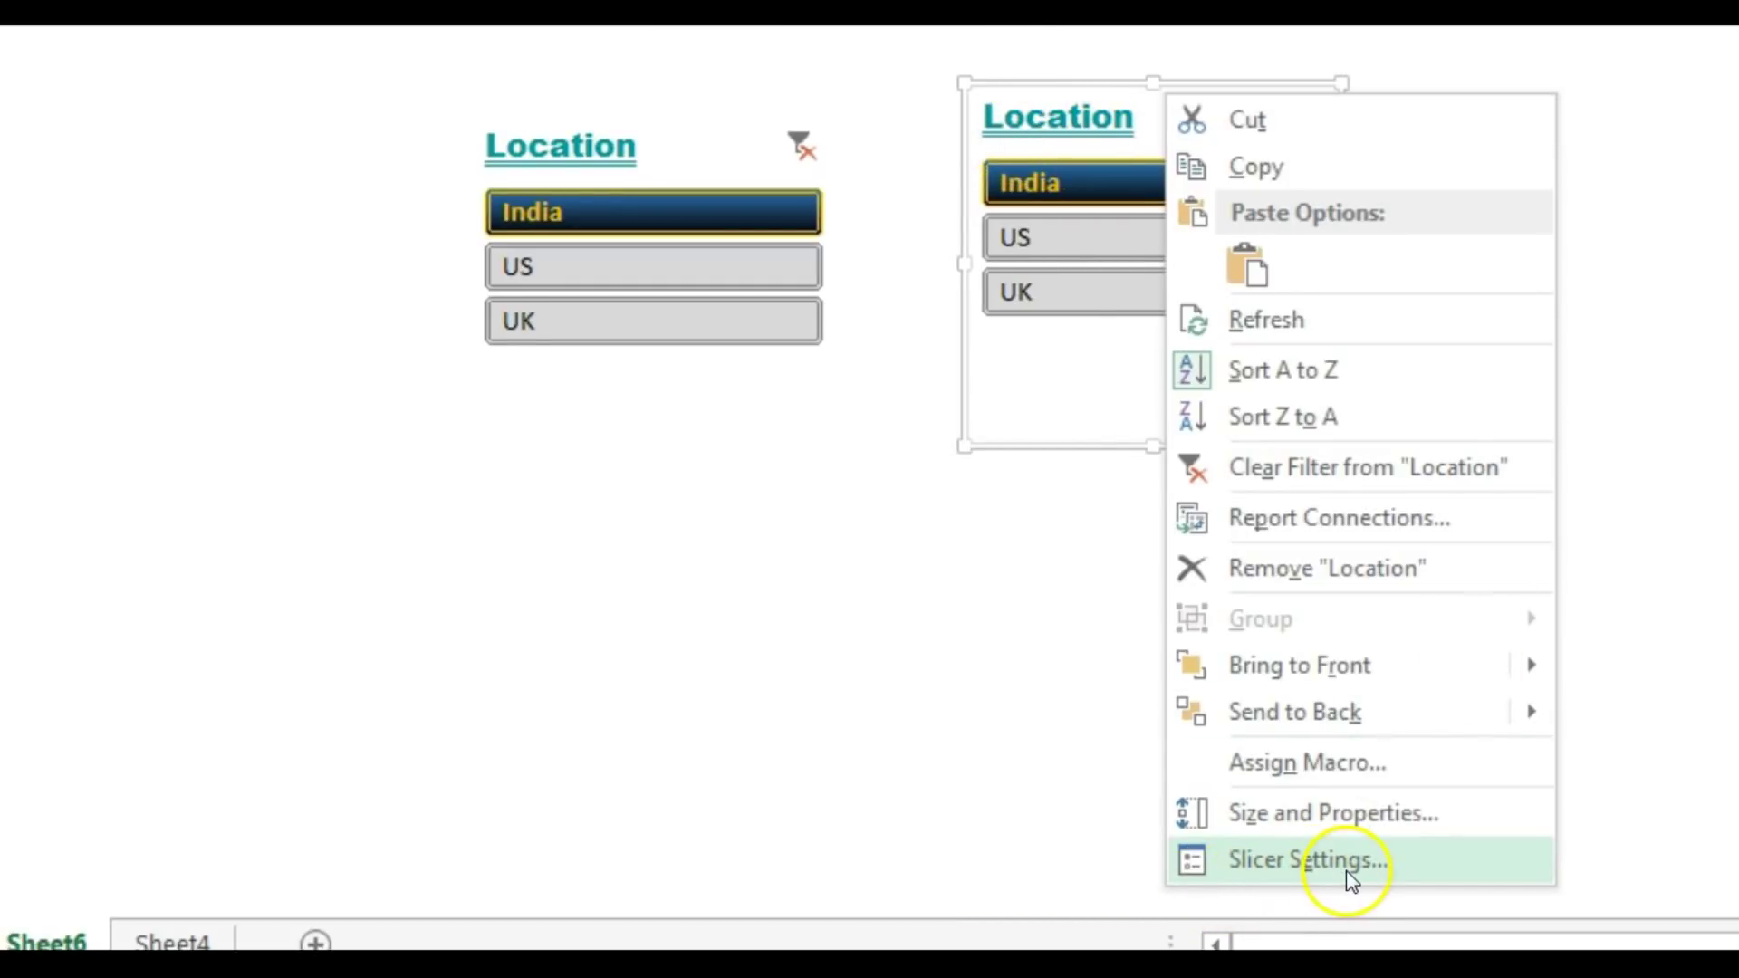
click(1308, 865)
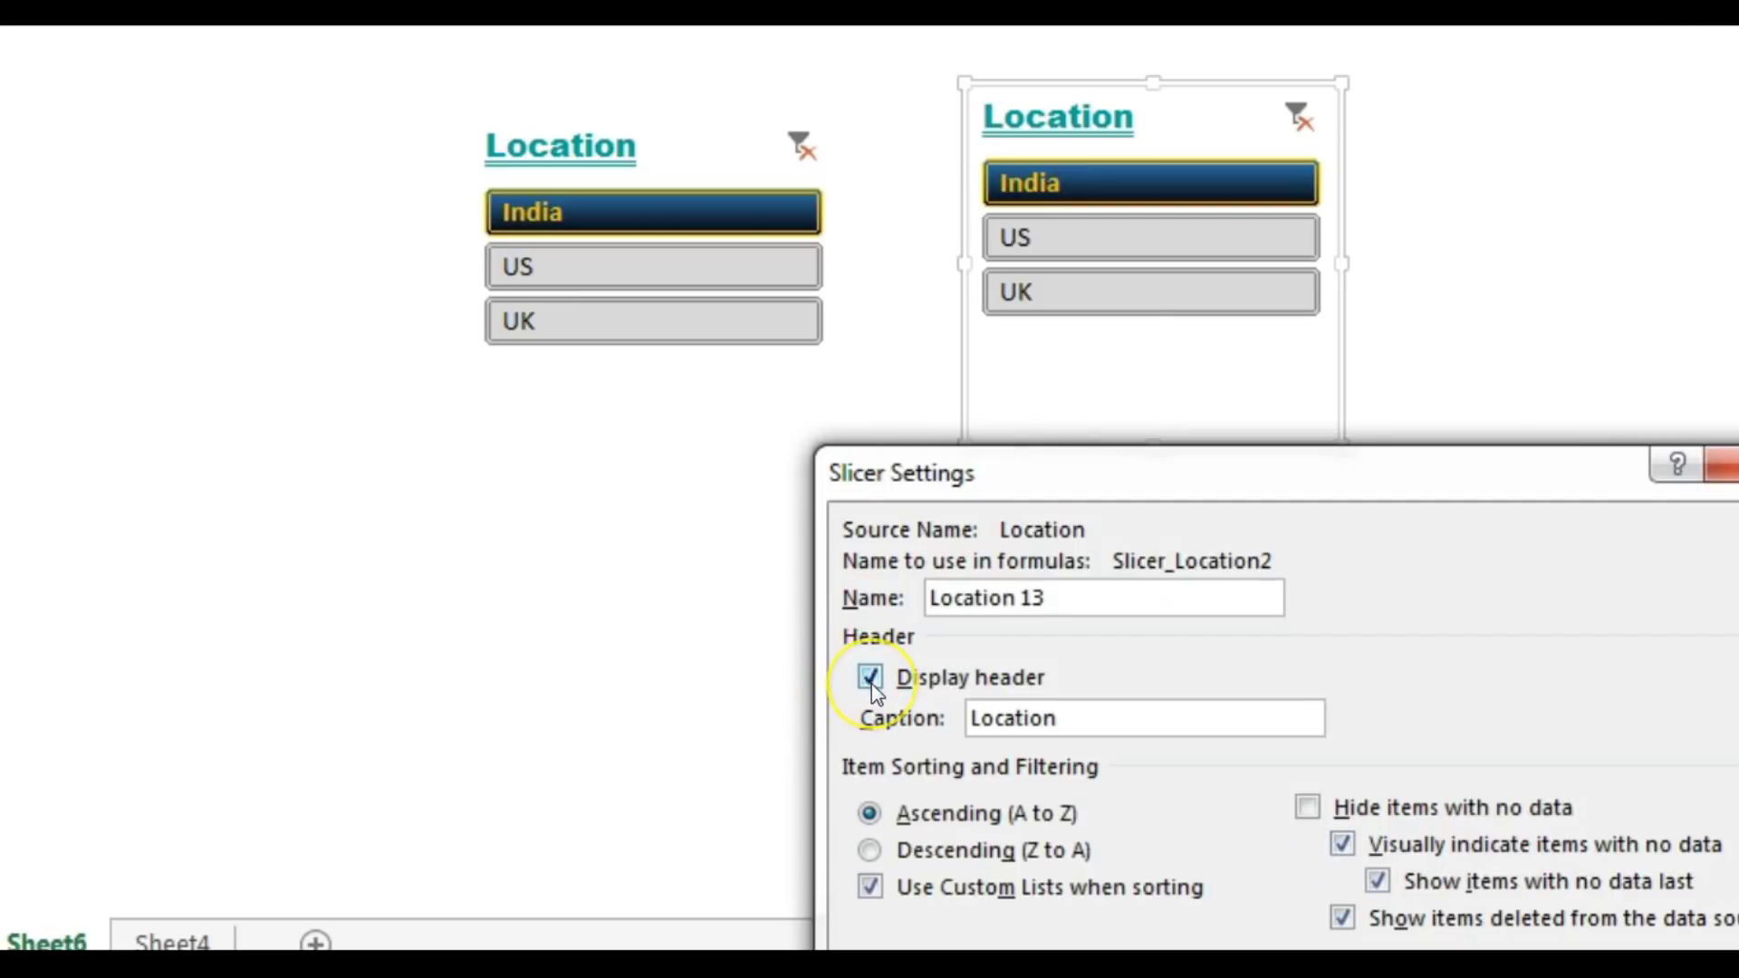
key(Return)
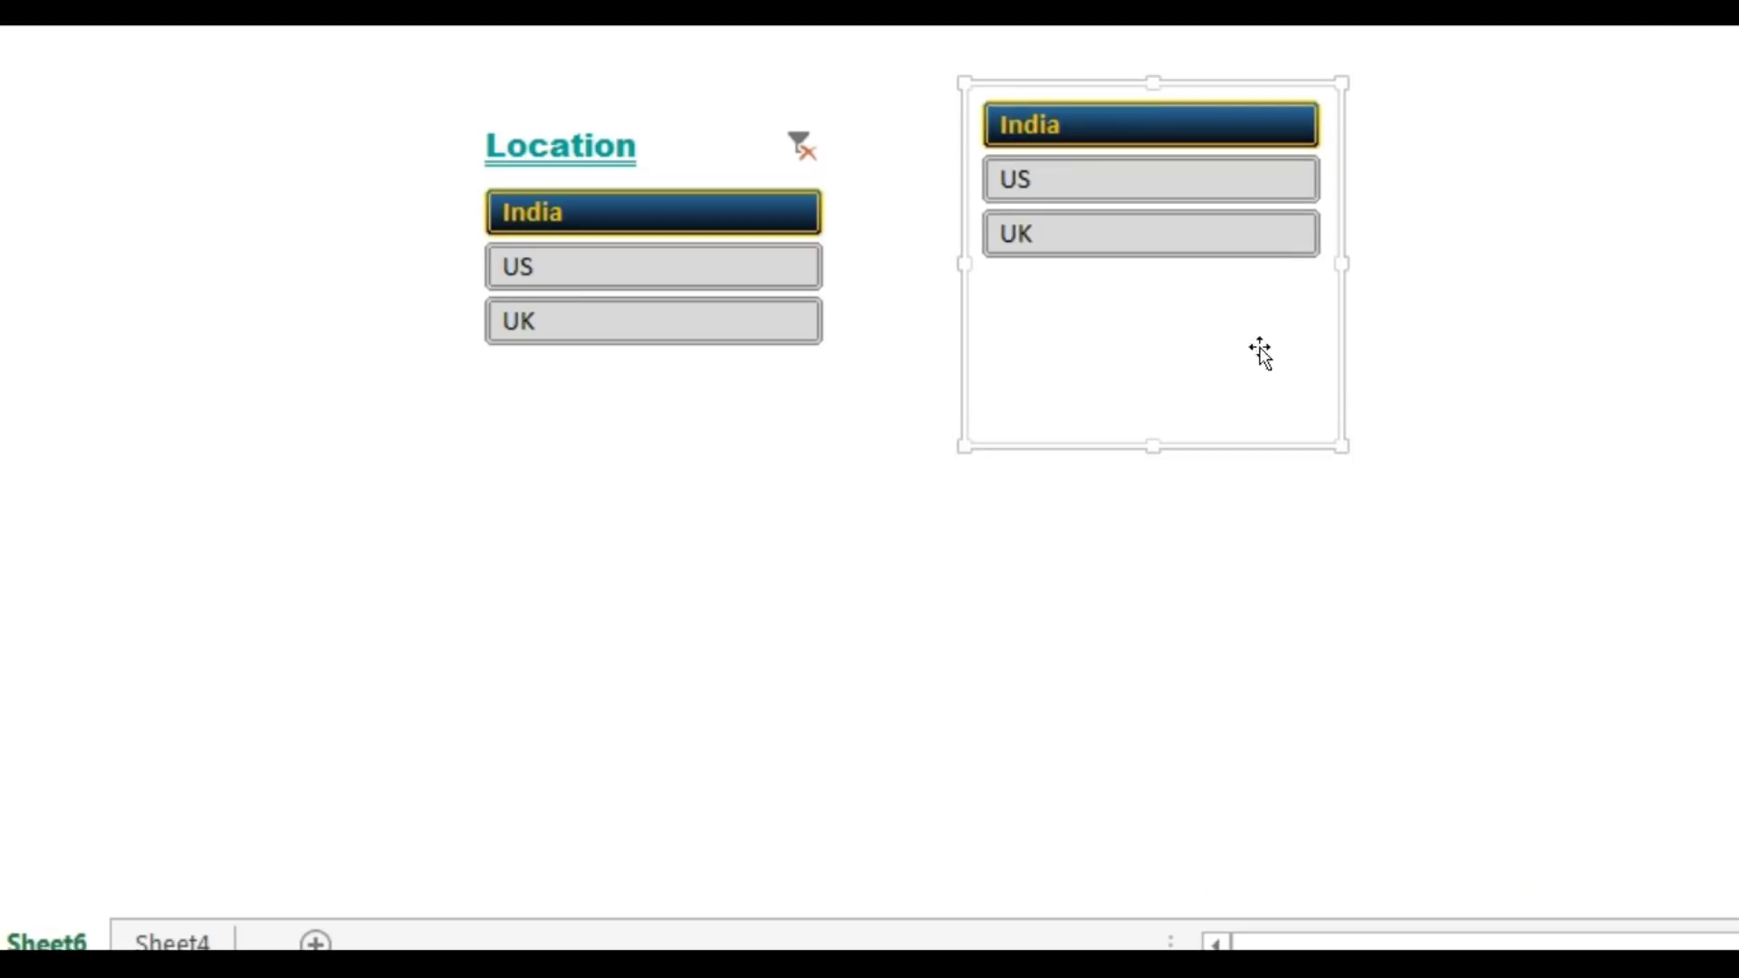
drag(1336, 268, 1213, 274)
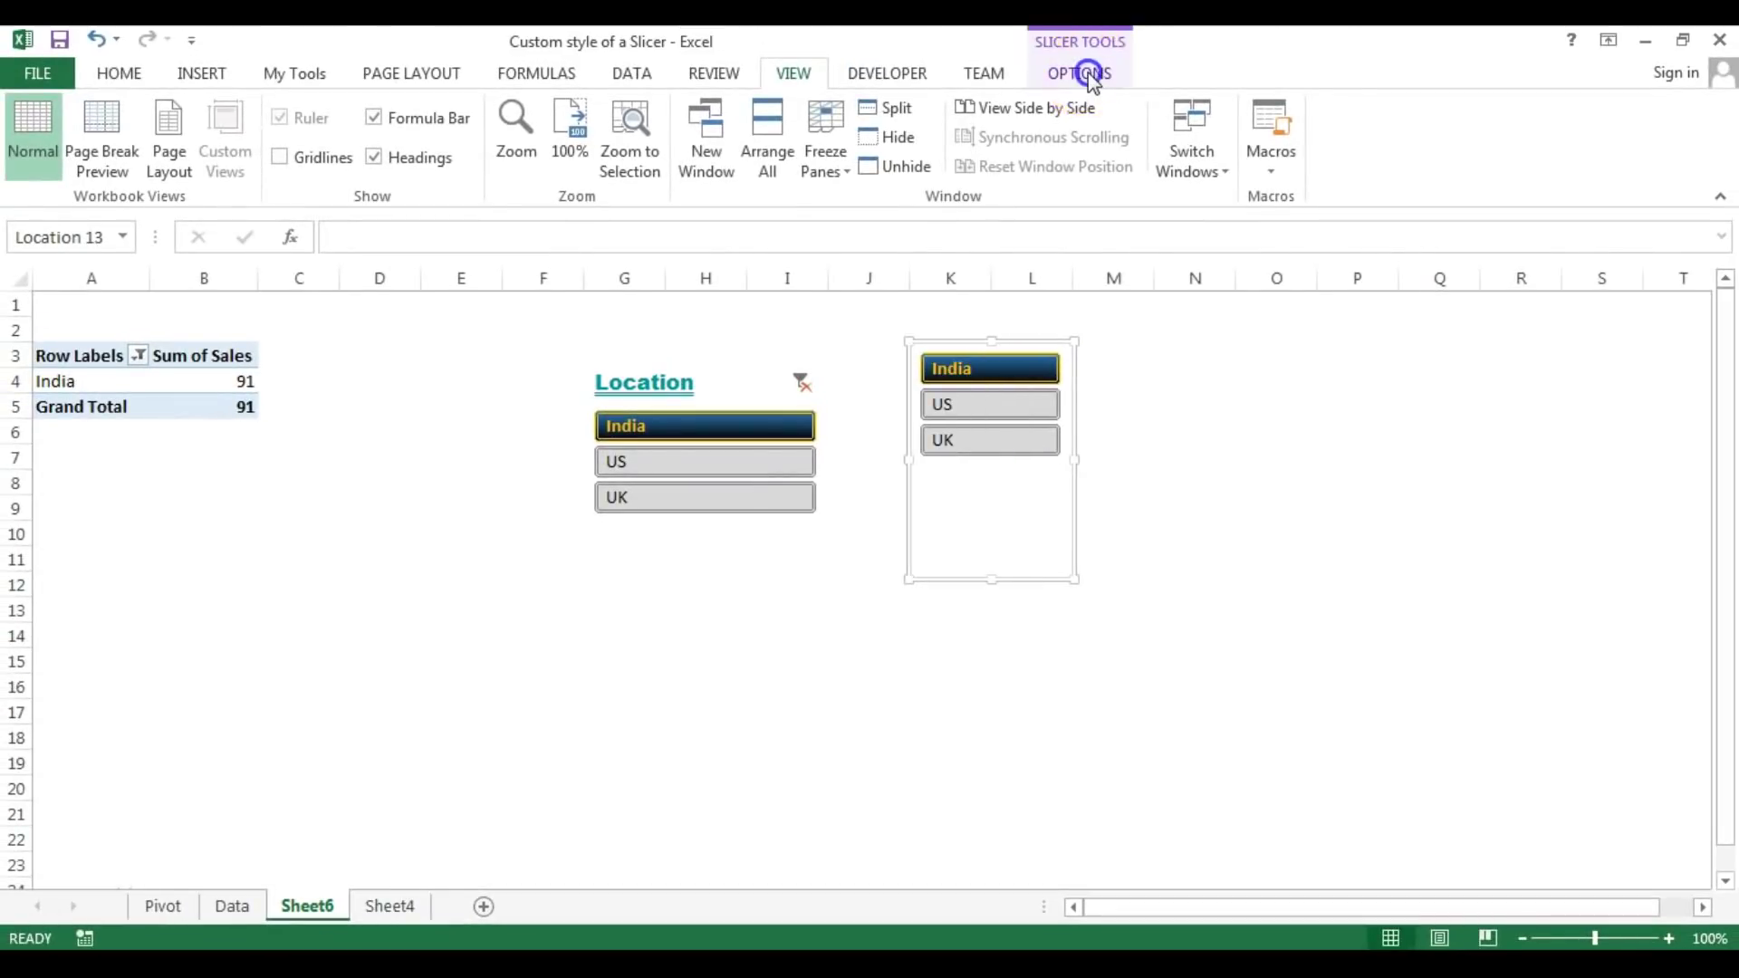
Resize the slicer copy's buttons to 0.4" height and 0.7" width.
click(1091, 77)
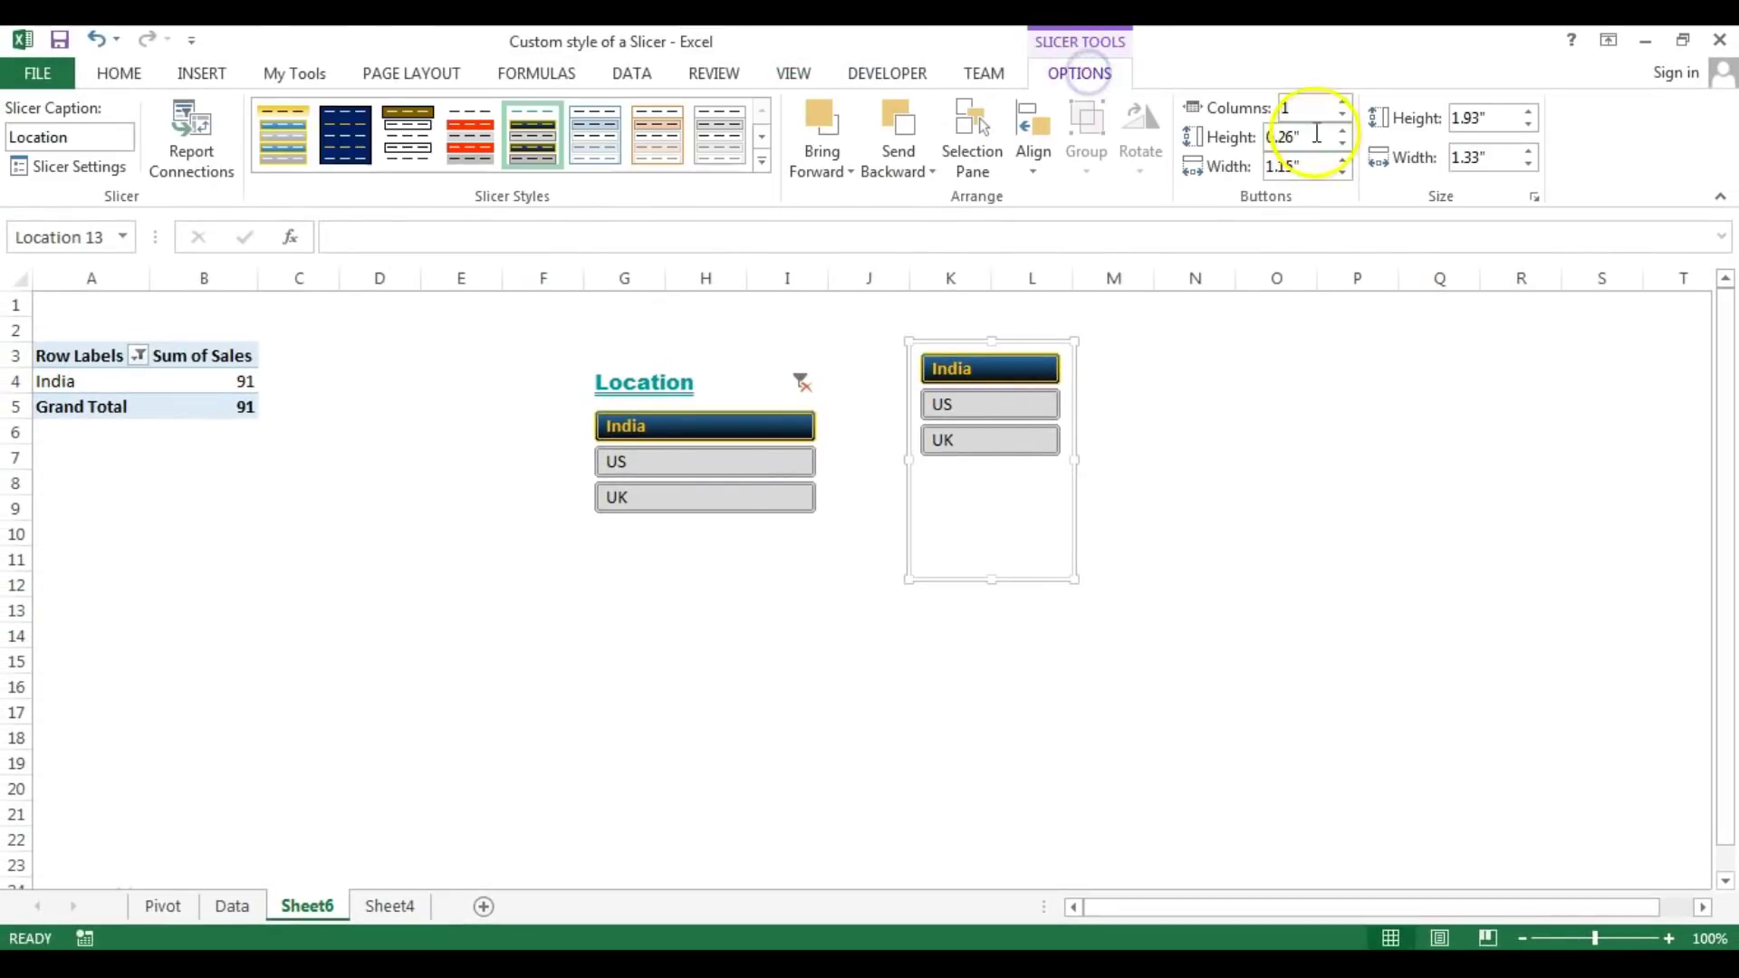
click(1343, 131)
click(1343, 132)
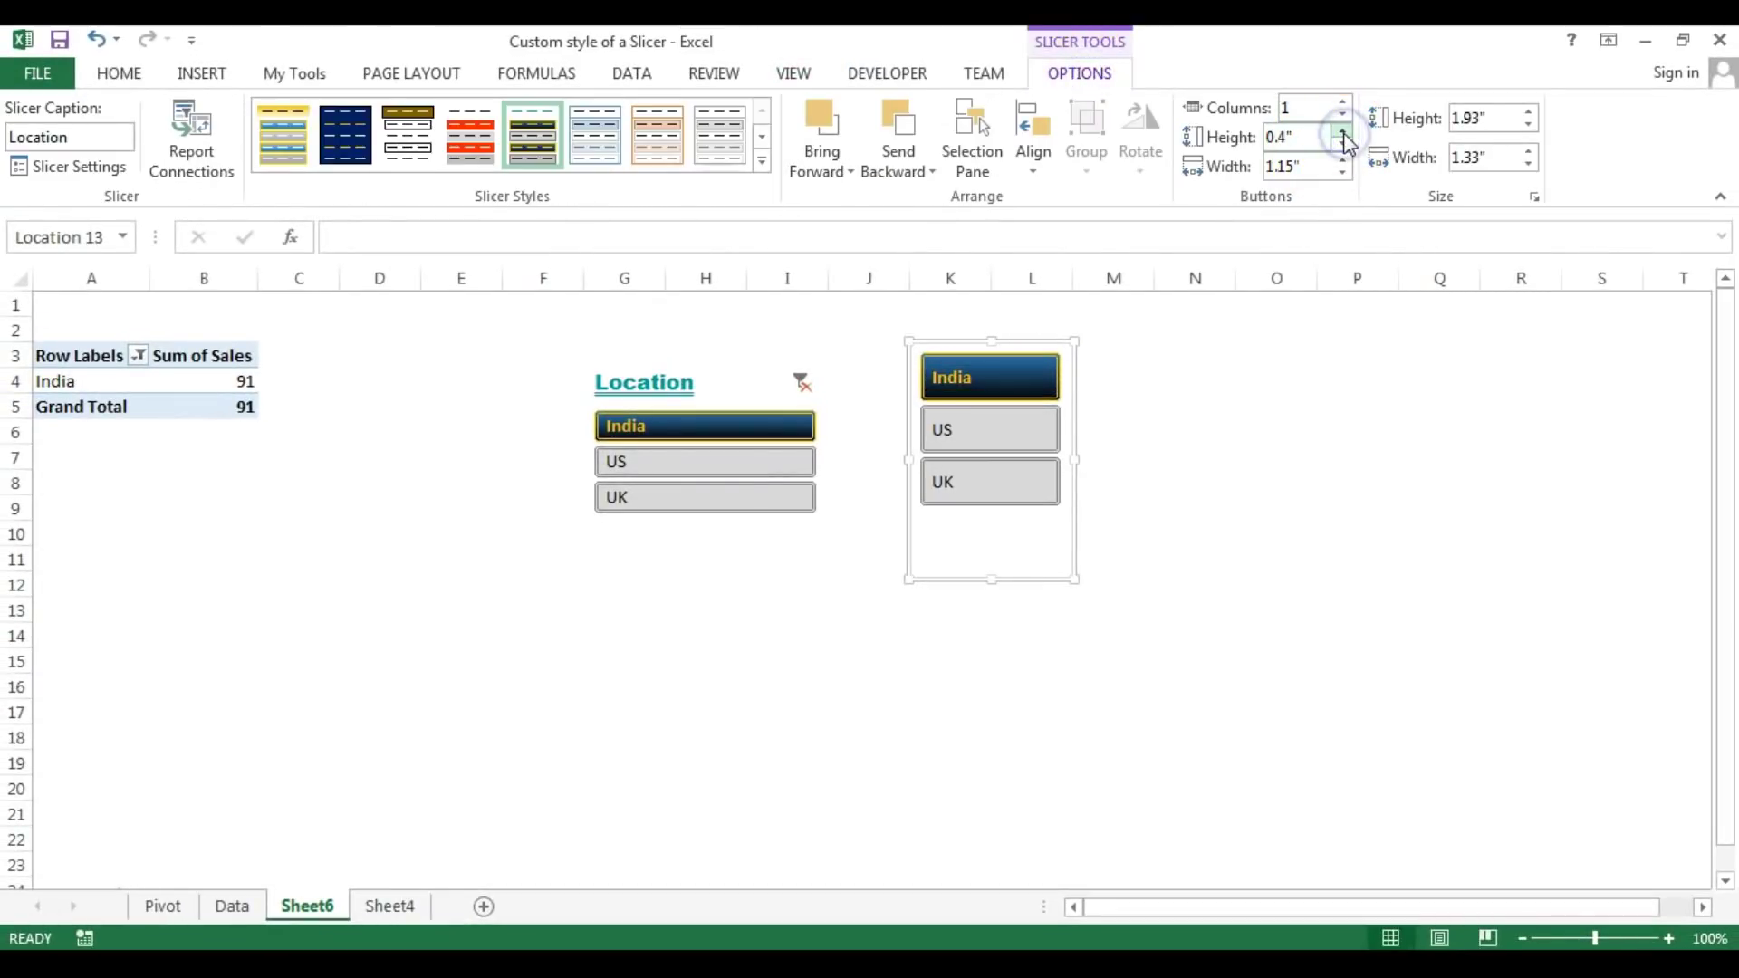
click(1343, 172)
click(1343, 172)
click(1343, 172)
click(1343, 172)
click(1343, 172)
Try the US, UK and India filters in both slicers, ending on UK with total 147.
click(1182, 435)
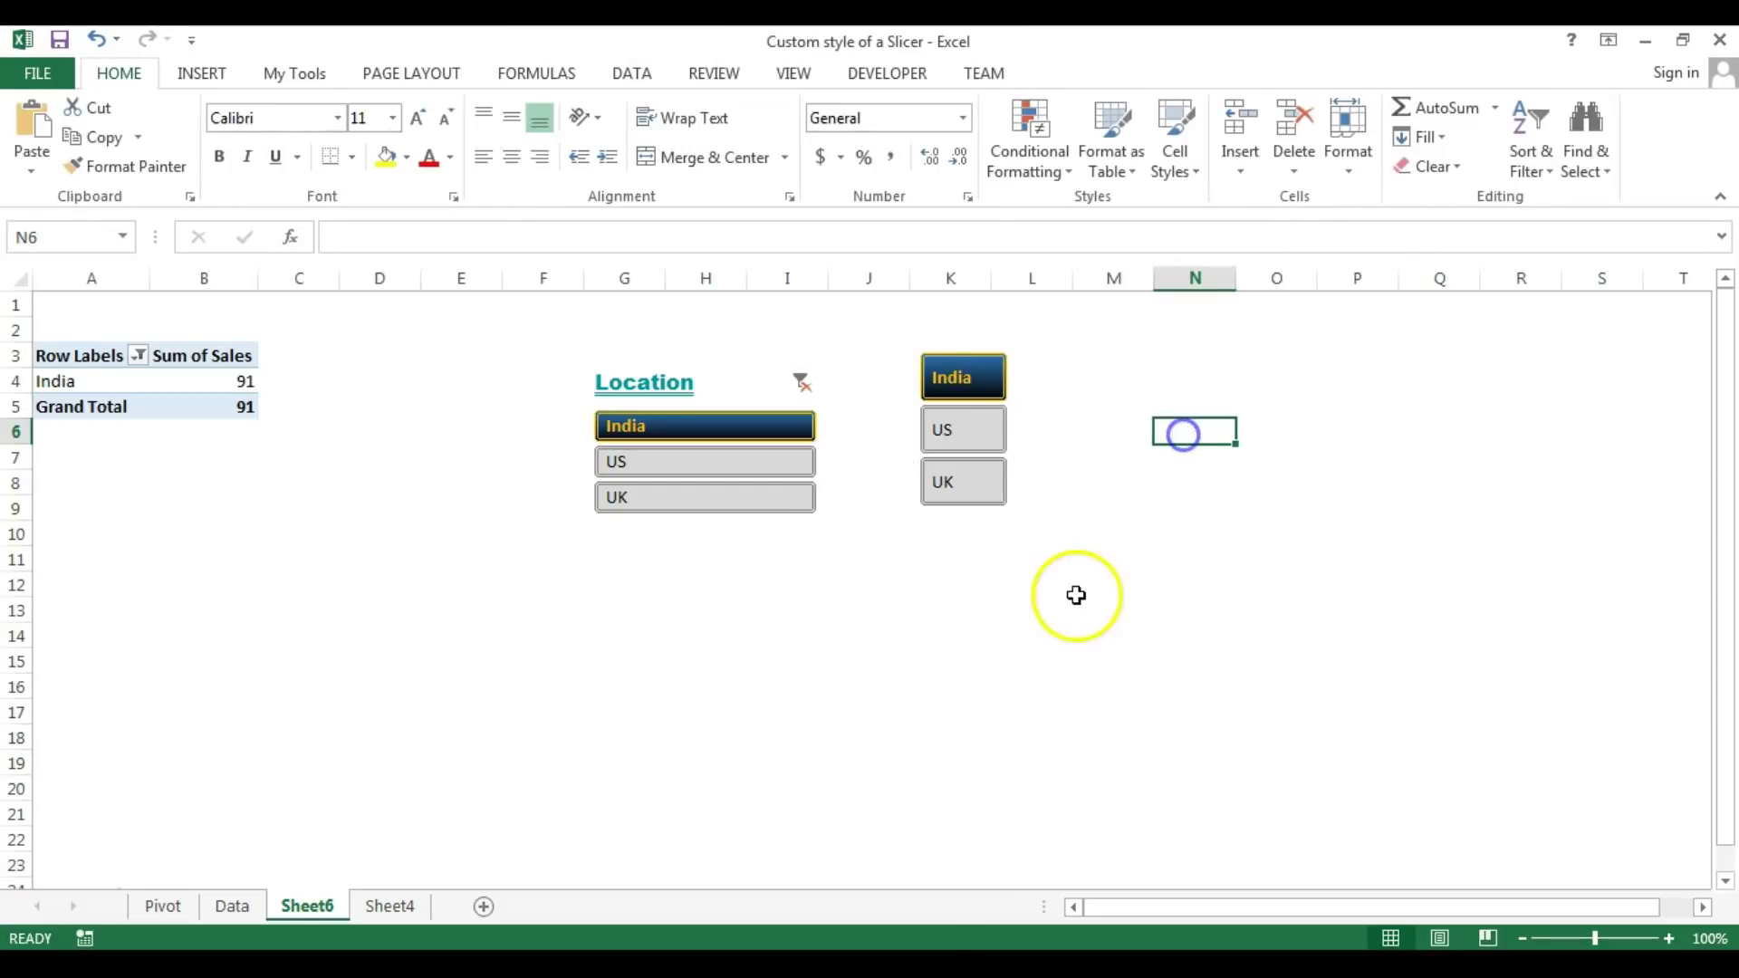
click(962, 431)
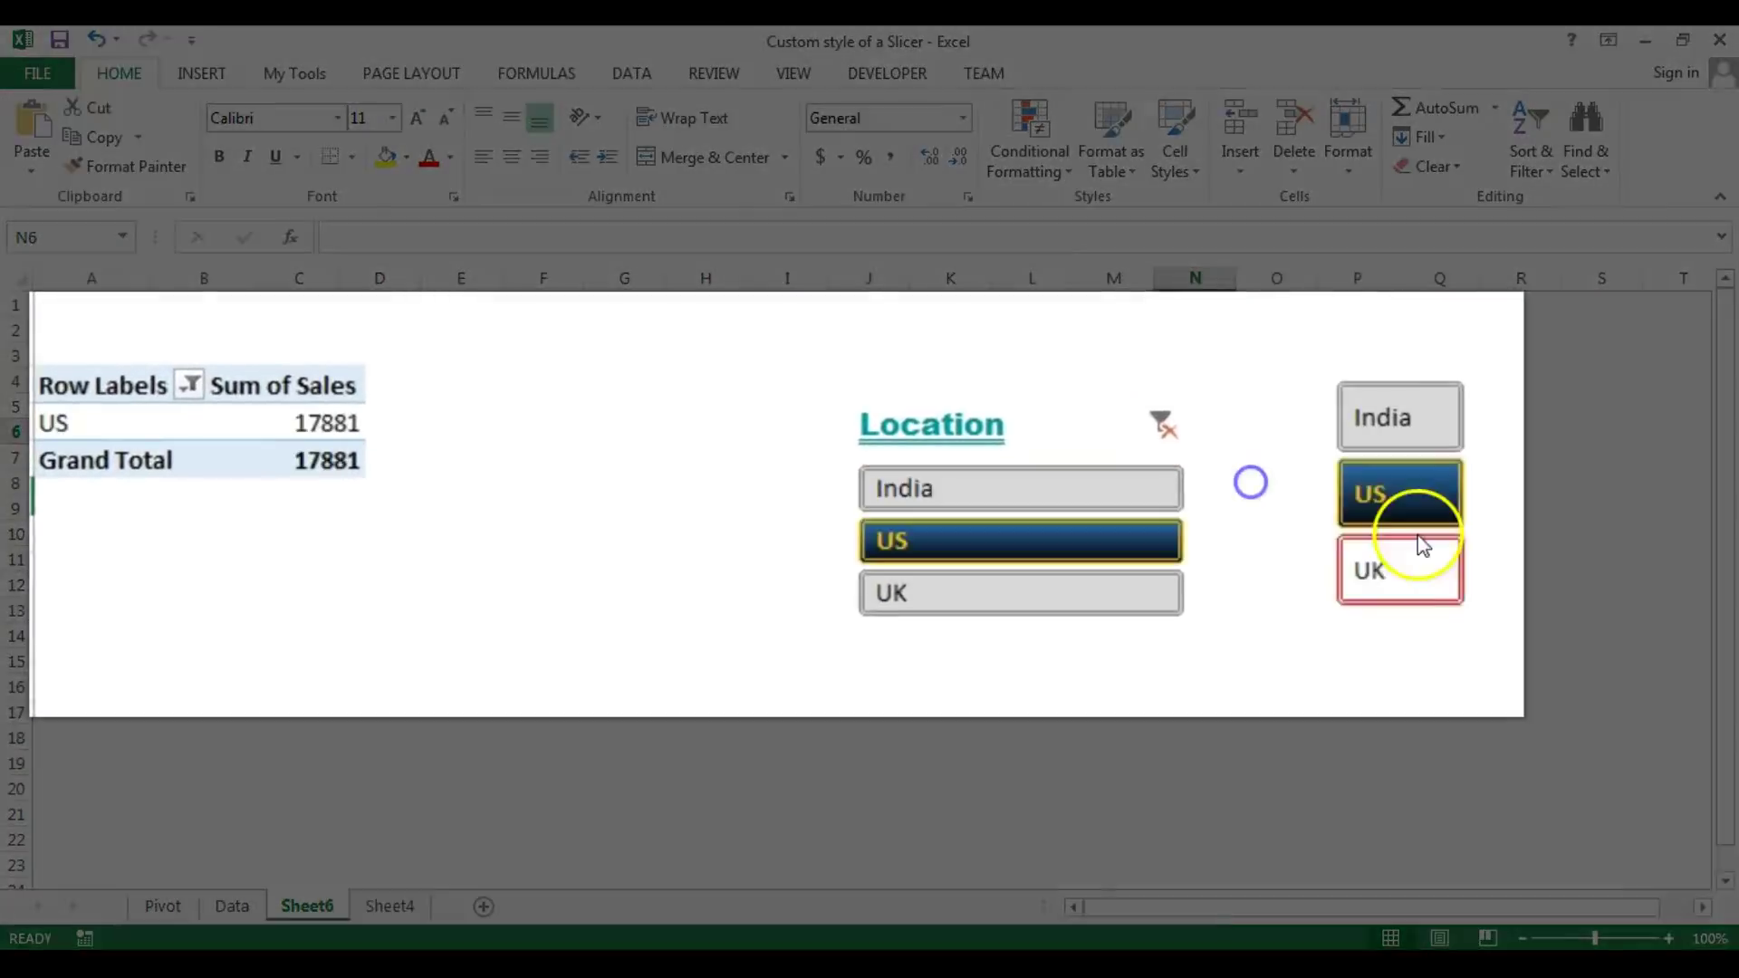
click(965, 480)
click(1578, 494)
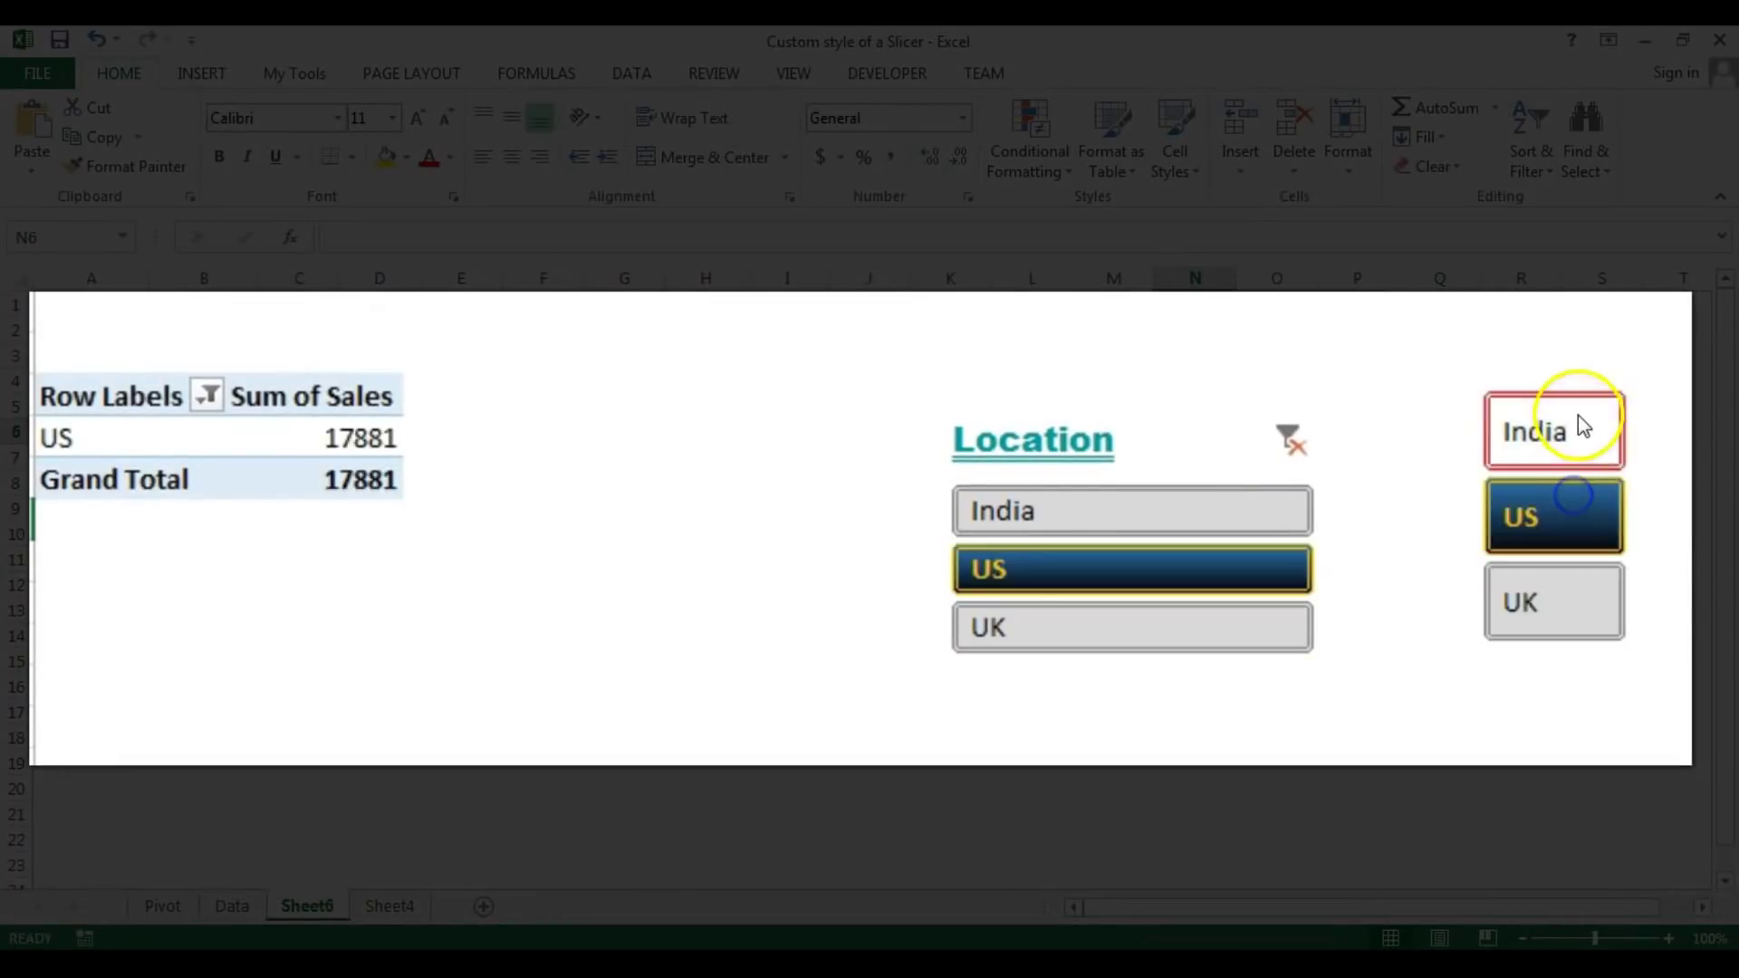
click(1584, 422)
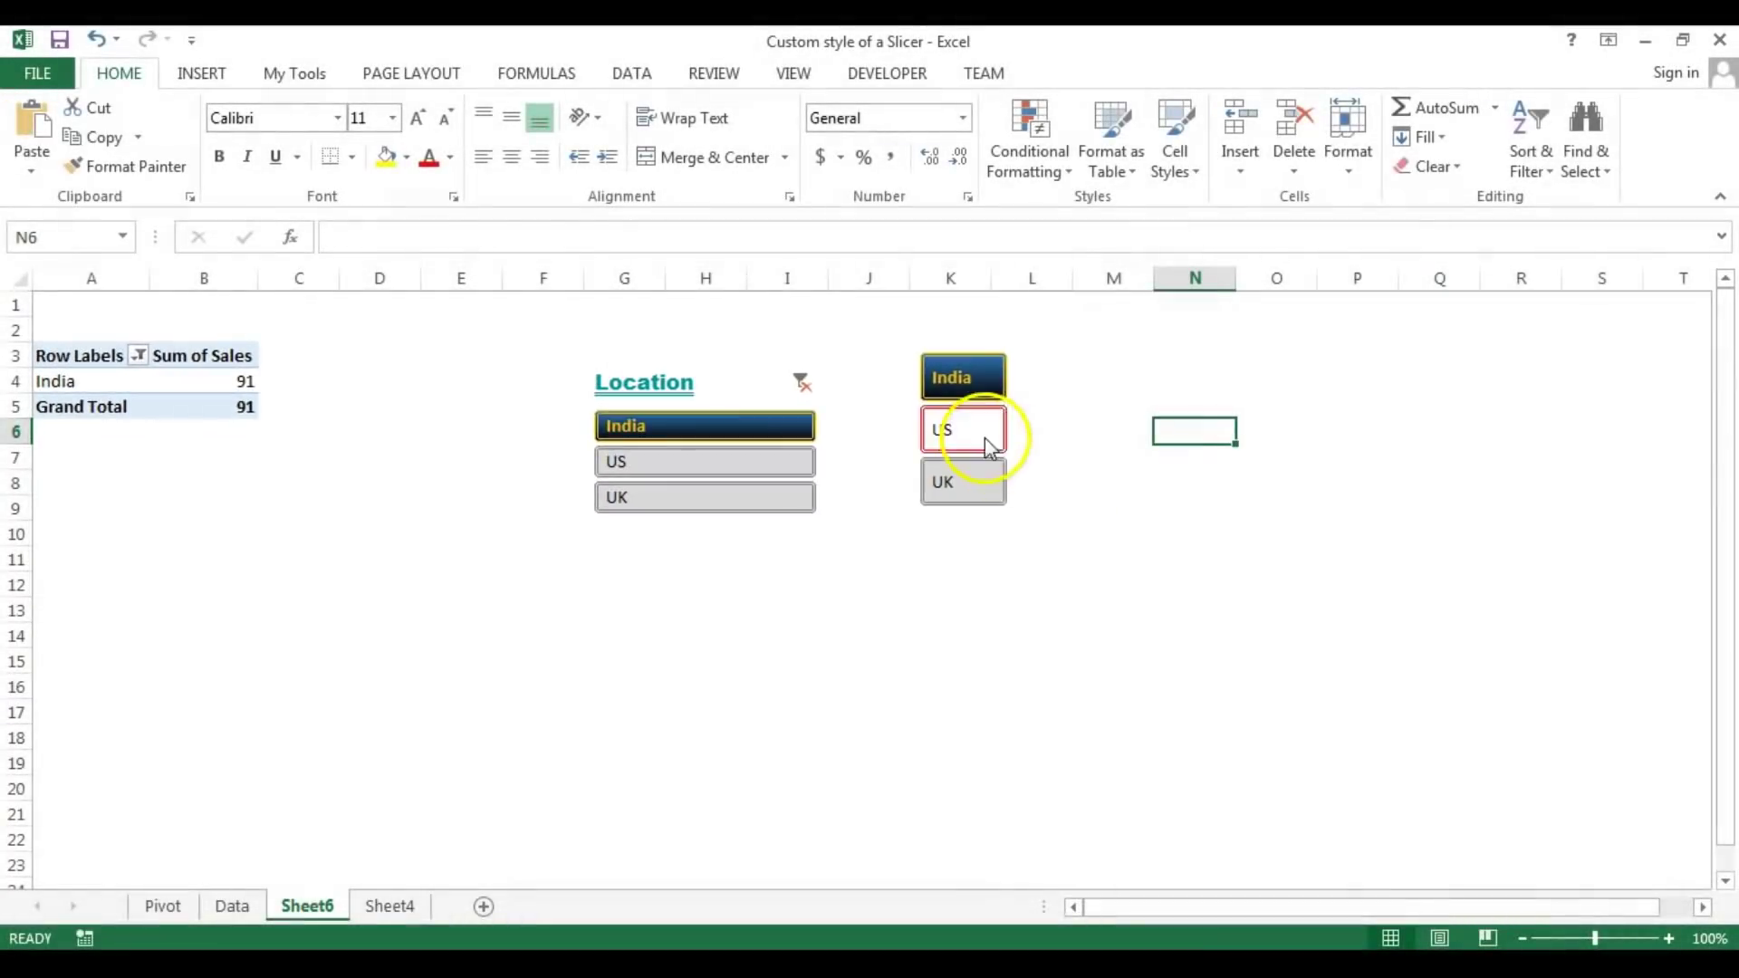
click(978, 433)
click(977, 473)
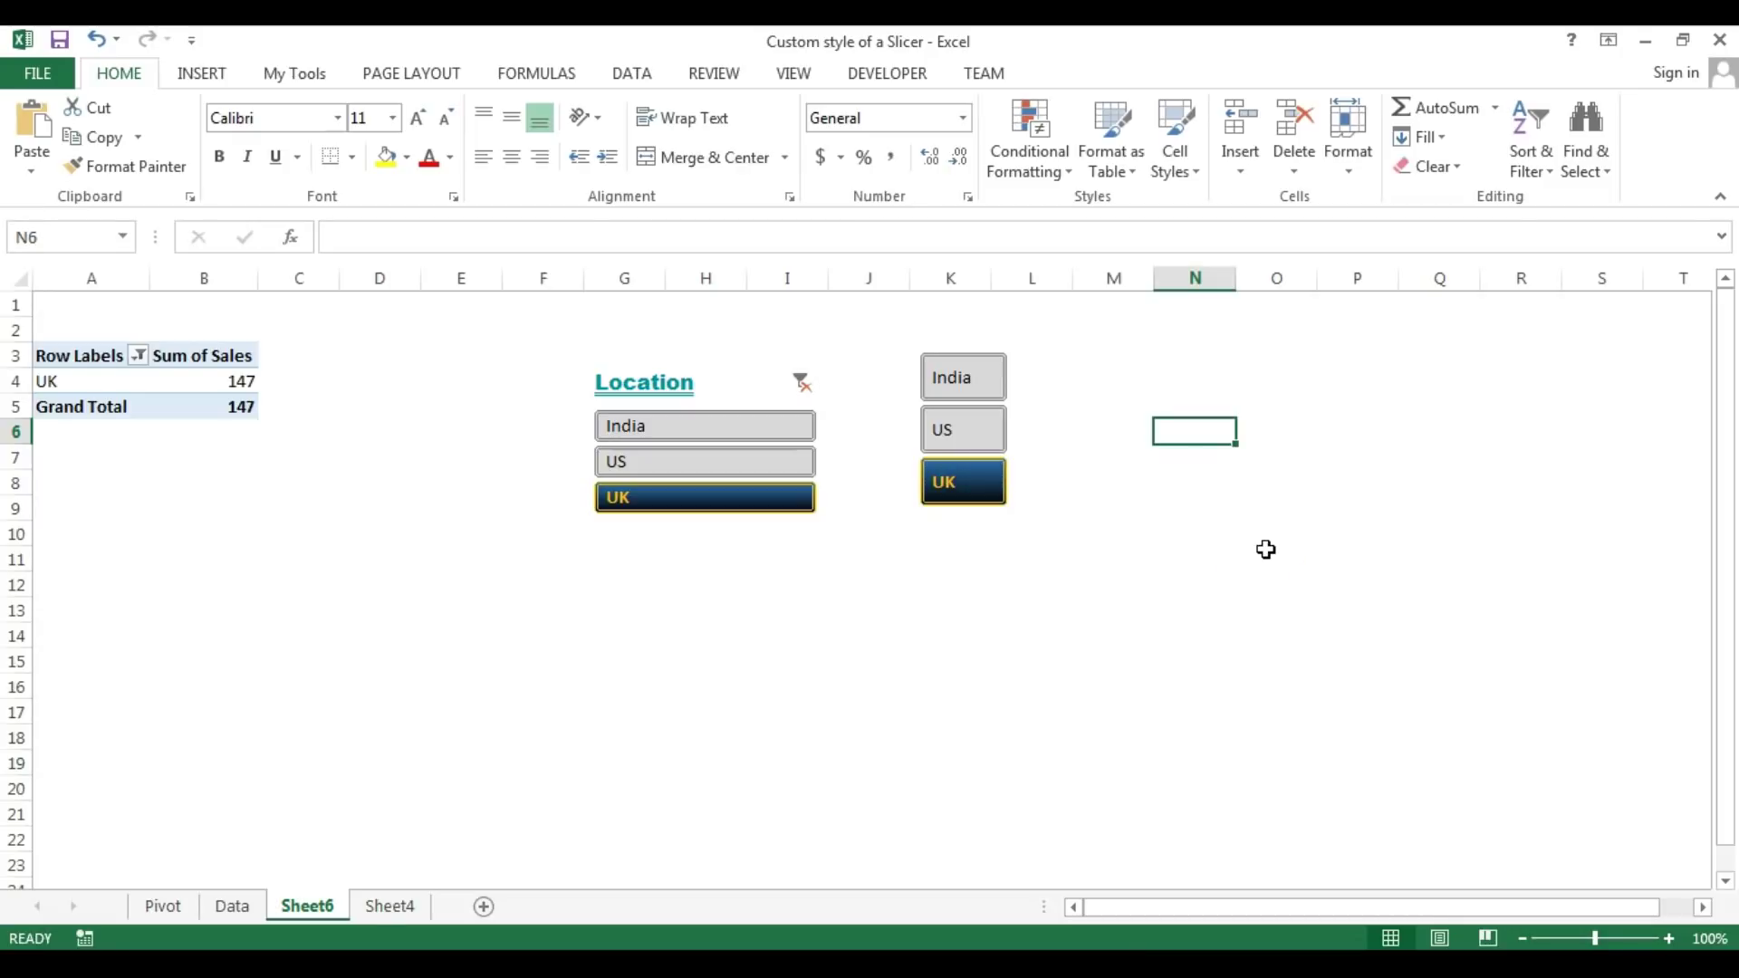